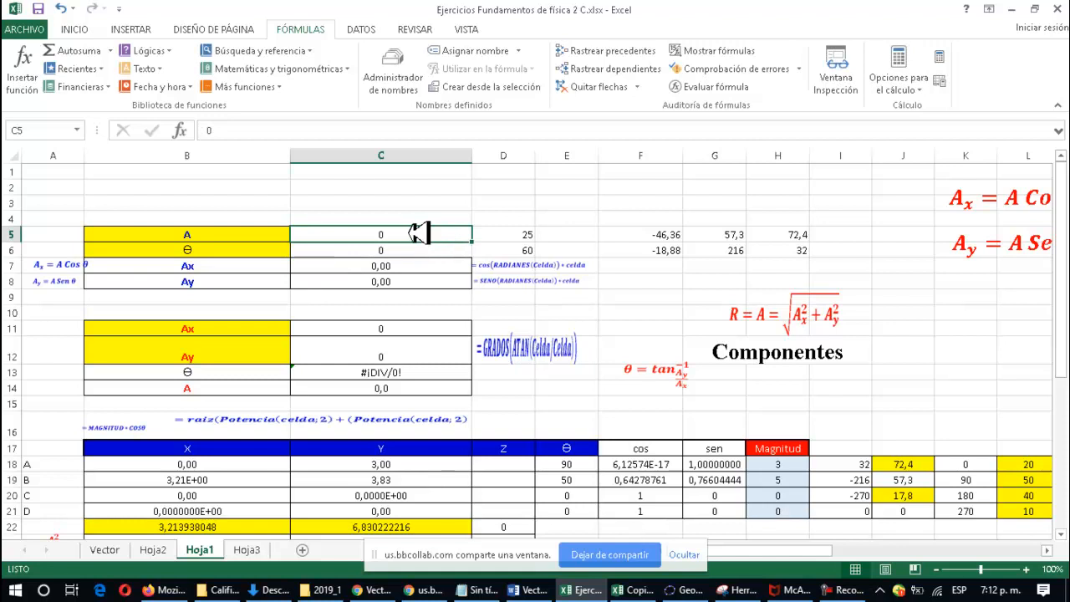
# Enter the vector magnitude A as 12 in C5 and the angle θ as 20 in C6
pyautogui.write('12')
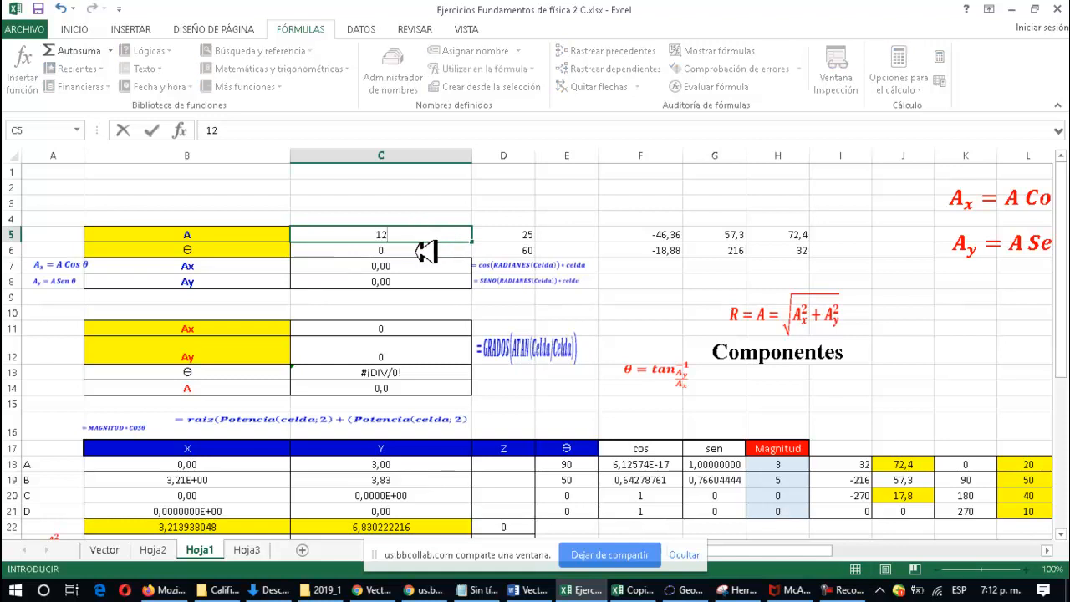
pyautogui.press('Return')
pyautogui.write('2')
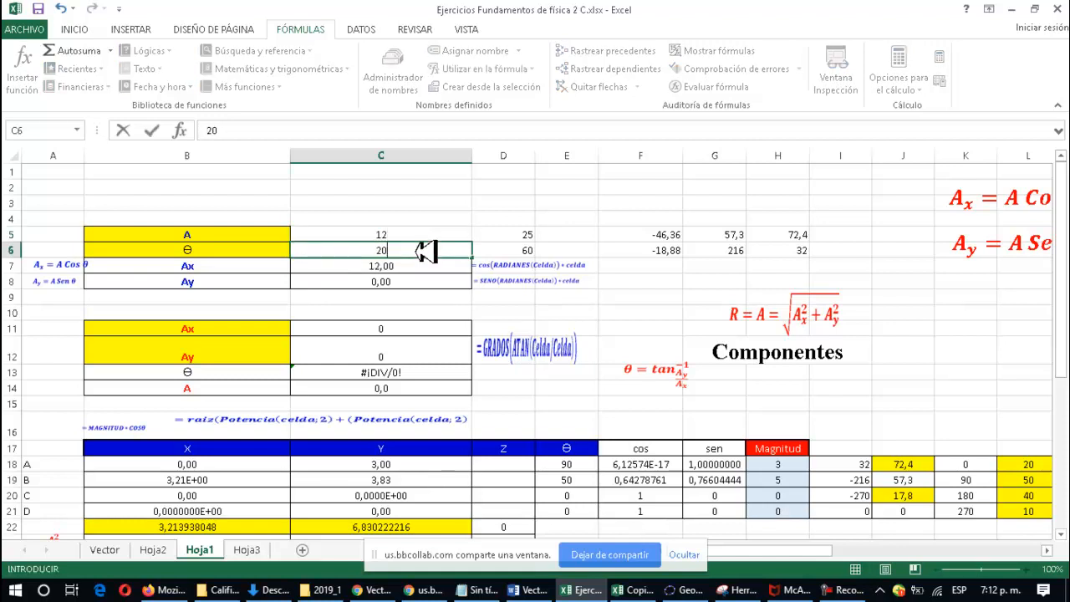
pyautogui.press('Return')
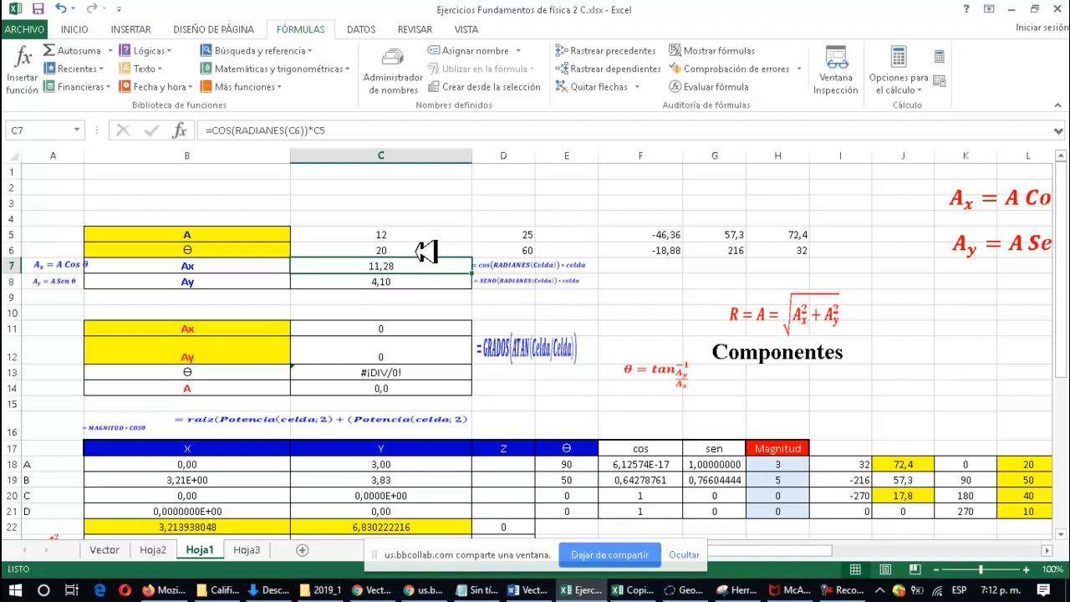
# Move the cosine formula picture next to the Ax result in row 7 slightly away from column C
pyautogui.scroll(3, 426, 251)
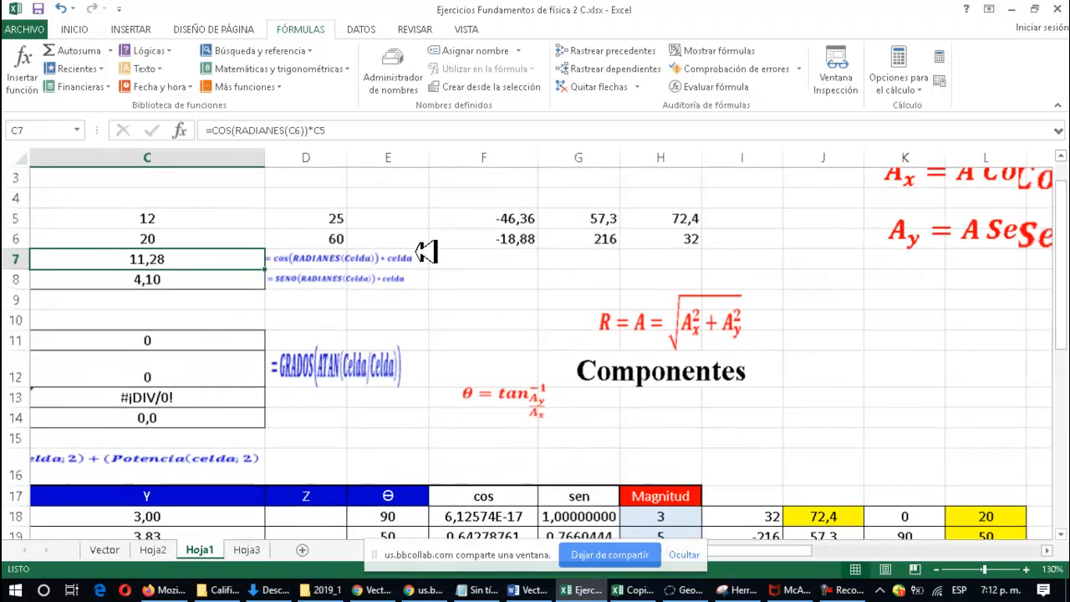
pyautogui.moveTo(793, 545); pyautogui.dragTo(759, 554)
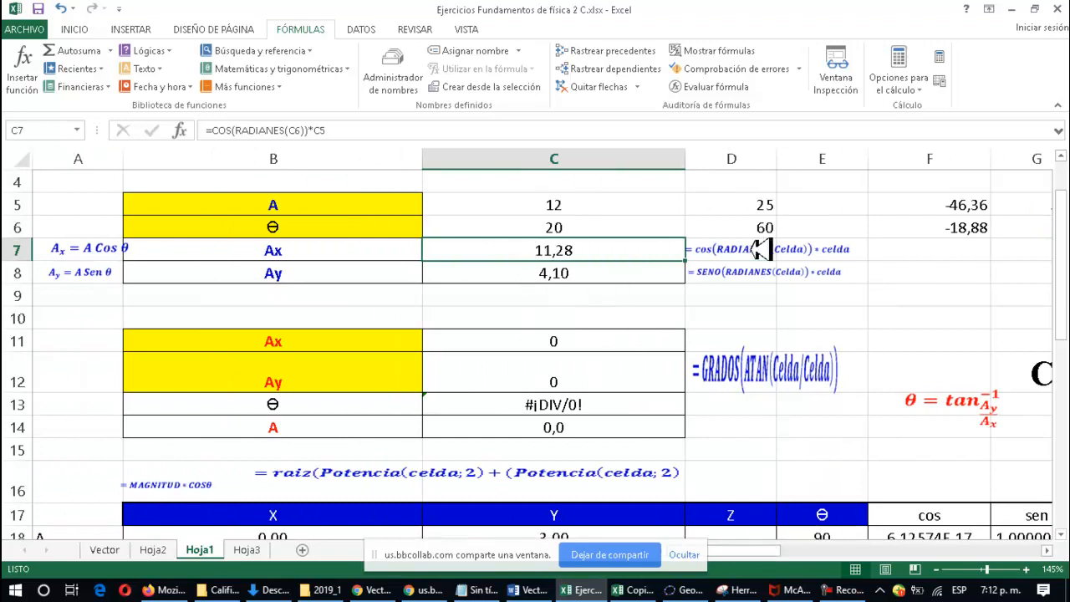
pyautogui.moveTo(759, 248); pyautogui.dragTo(790, 251)
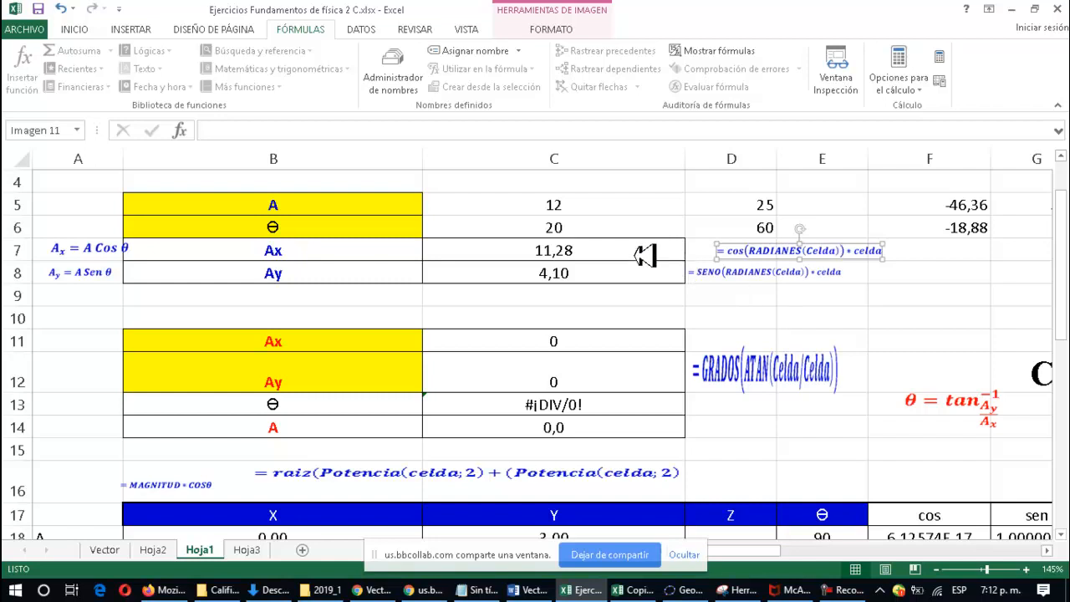
# Examine the complete cosine formula behind the Ax result in C7, undoing the accidental reference to E9
pyautogui.click(643, 250)
pyautogui.click(1057, 130)
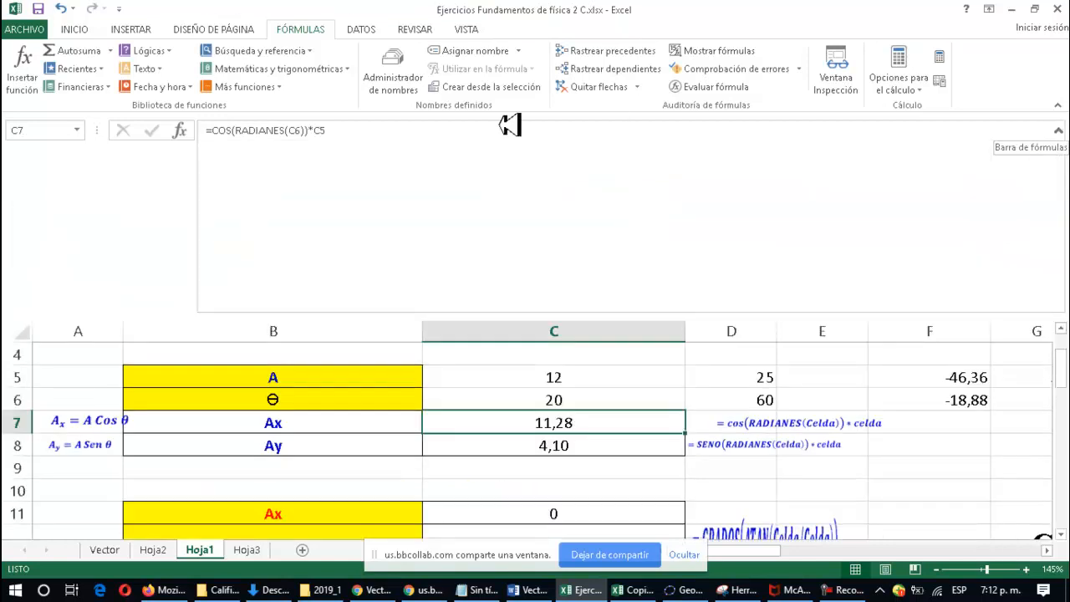
pyautogui.moveTo(344, 130); pyautogui.dragTo(198, 125)
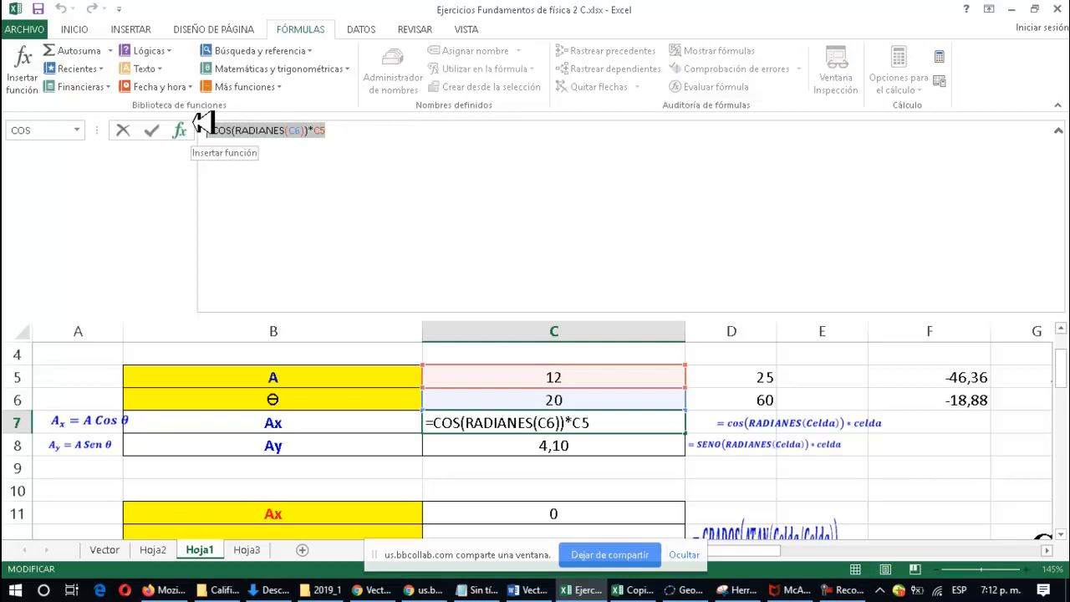
pyautogui.click(1058, 131)
pyautogui.click(822, 294)
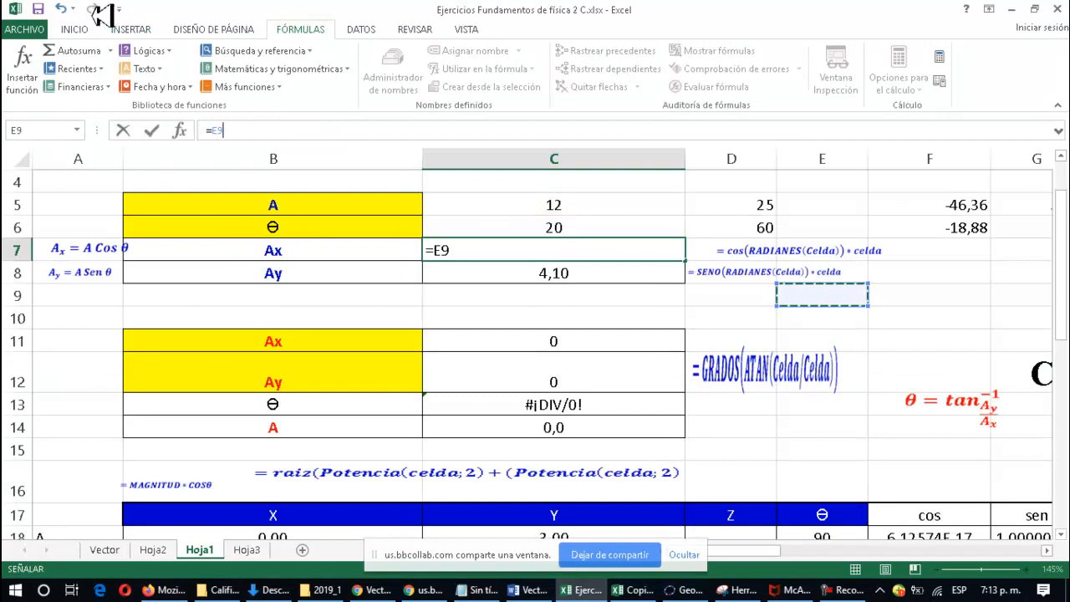
pyautogui.click(61, 8)
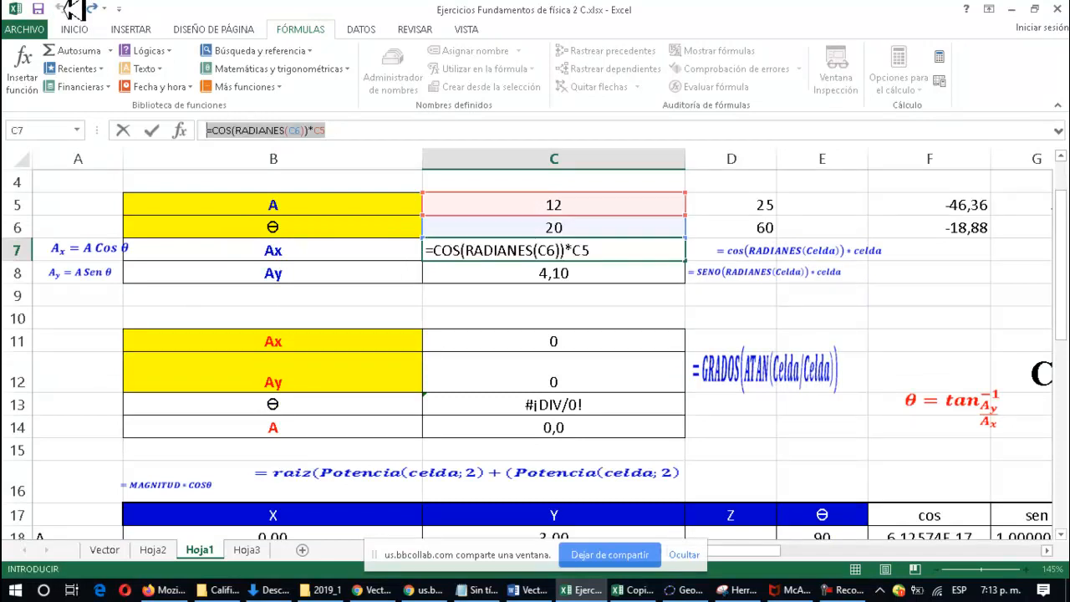
pyautogui.press('Return')
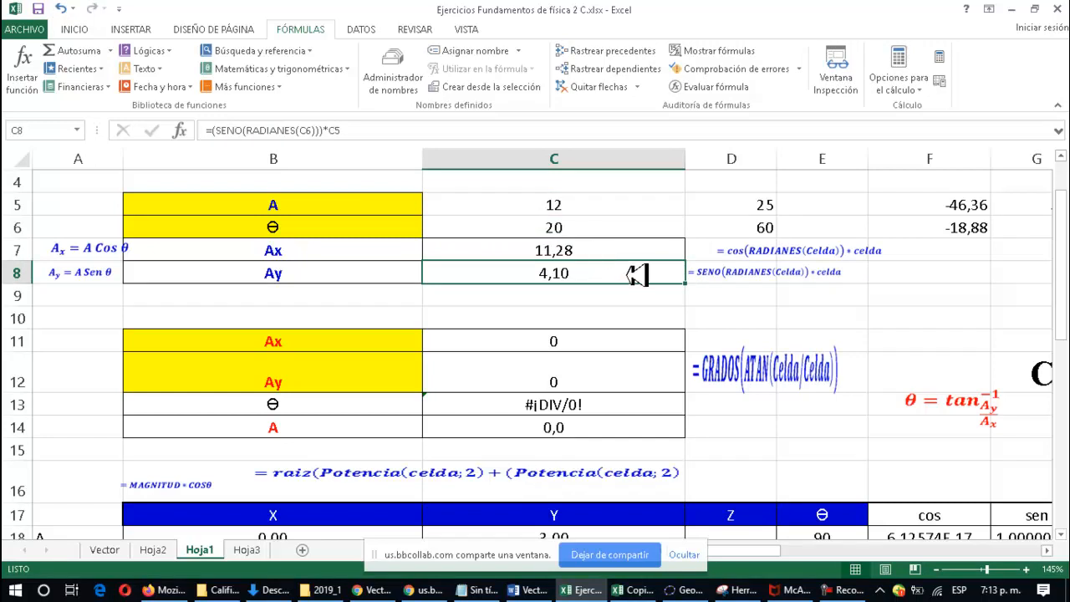
# Examine the complete sine formula behind the Ay result in C8
pyautogui.click(416, 275)
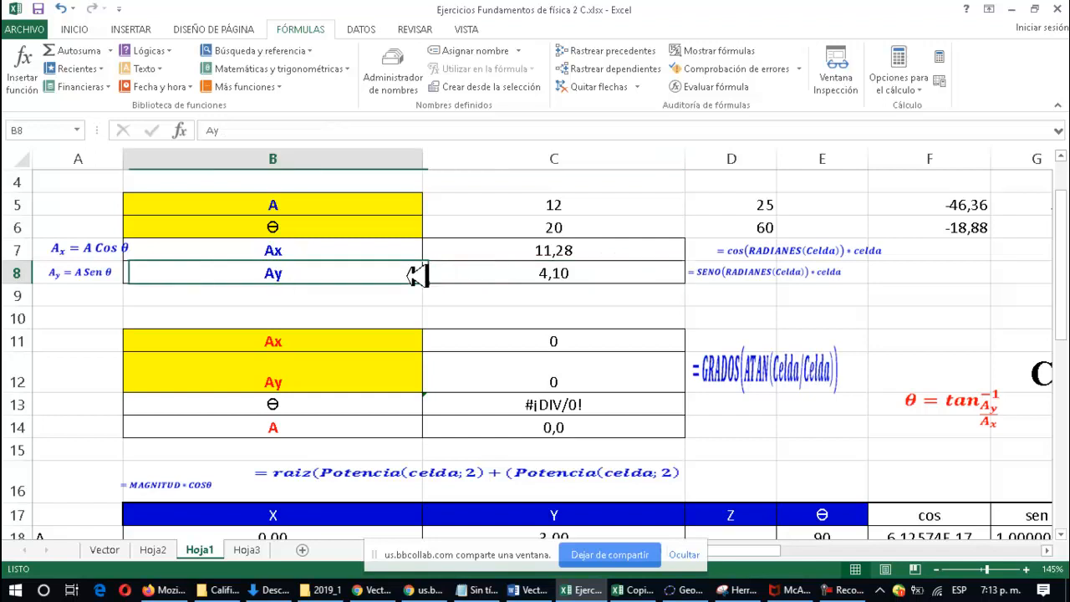
pyautogui.click(509, 275)
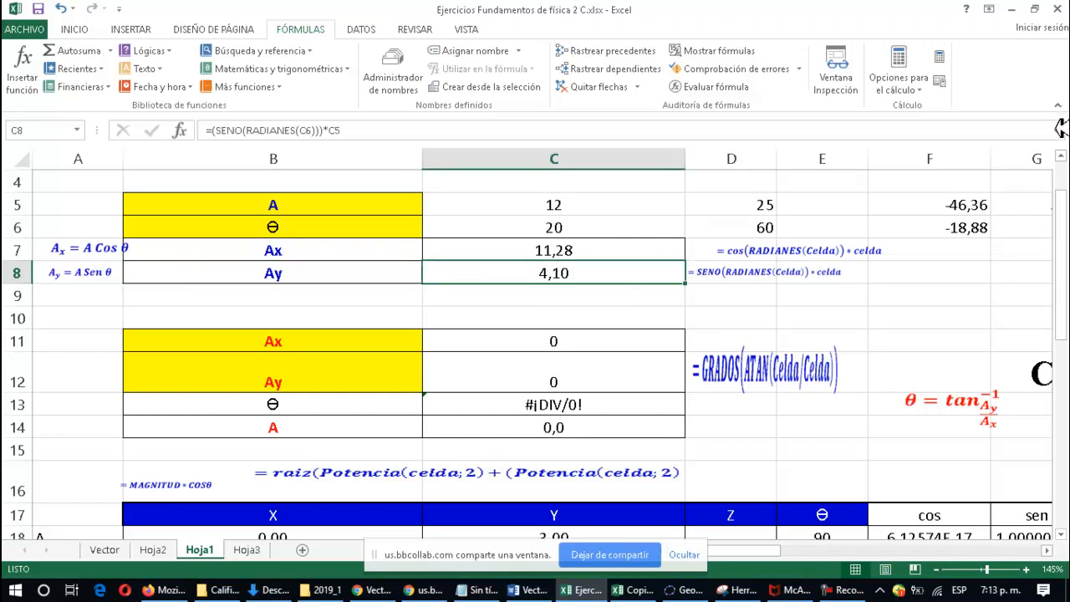
pyautogui.click(1058, 130)
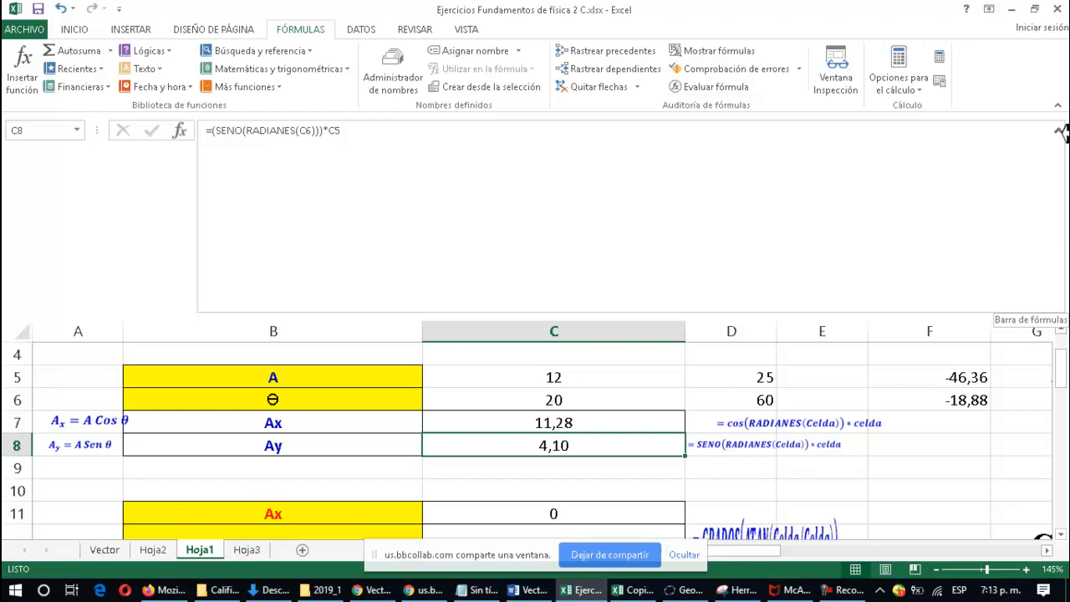
pyautogui.click(1058, 130)
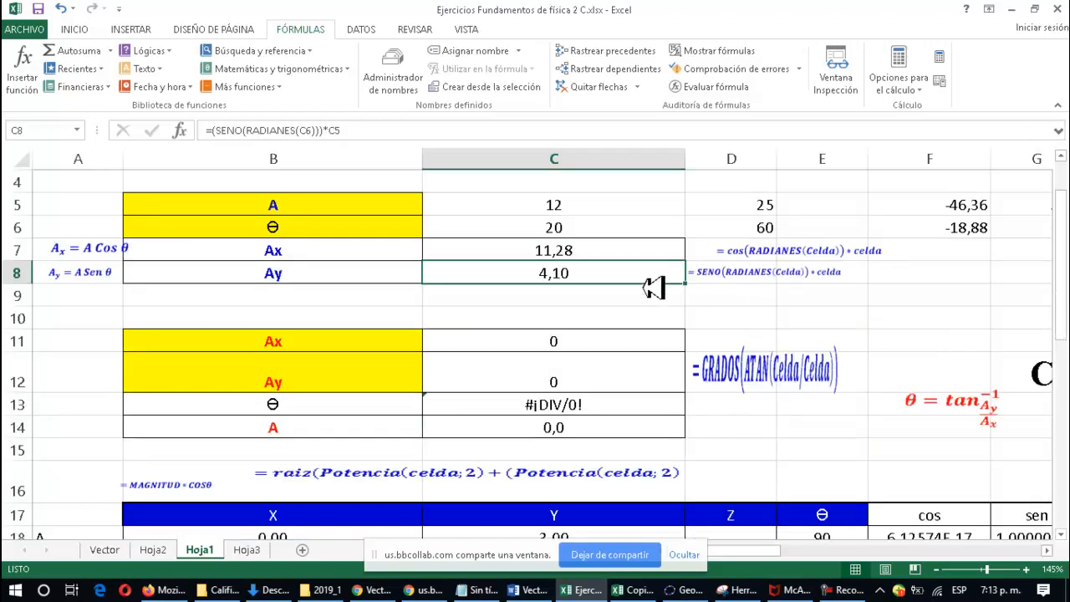
# Reset the magnitude A in C5 and the angle θ in C6 to 0
pyautogui.click(626, 205)
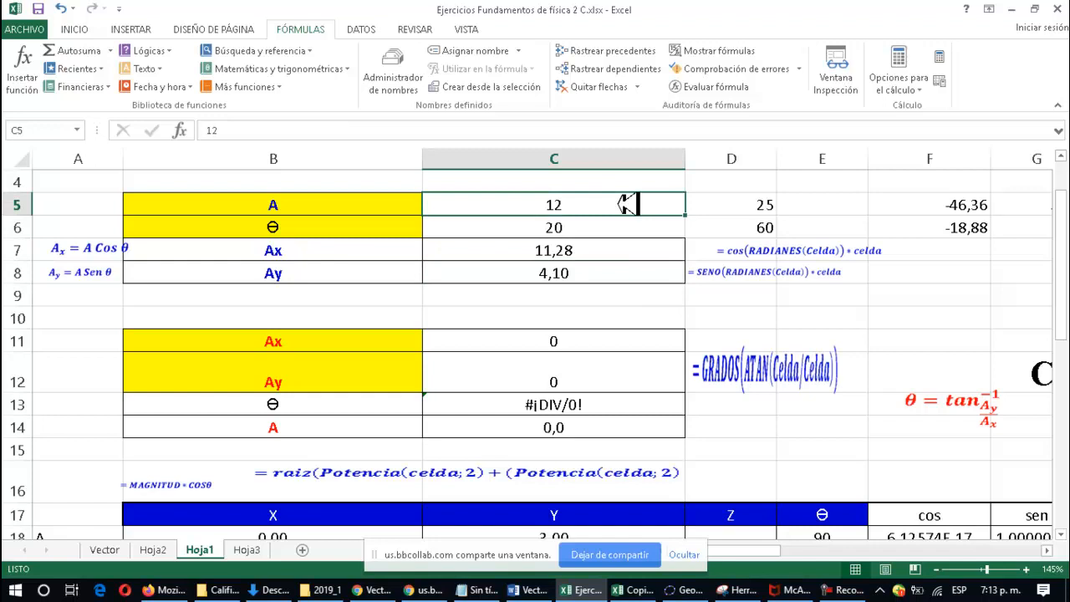
pyautogui.write('0')
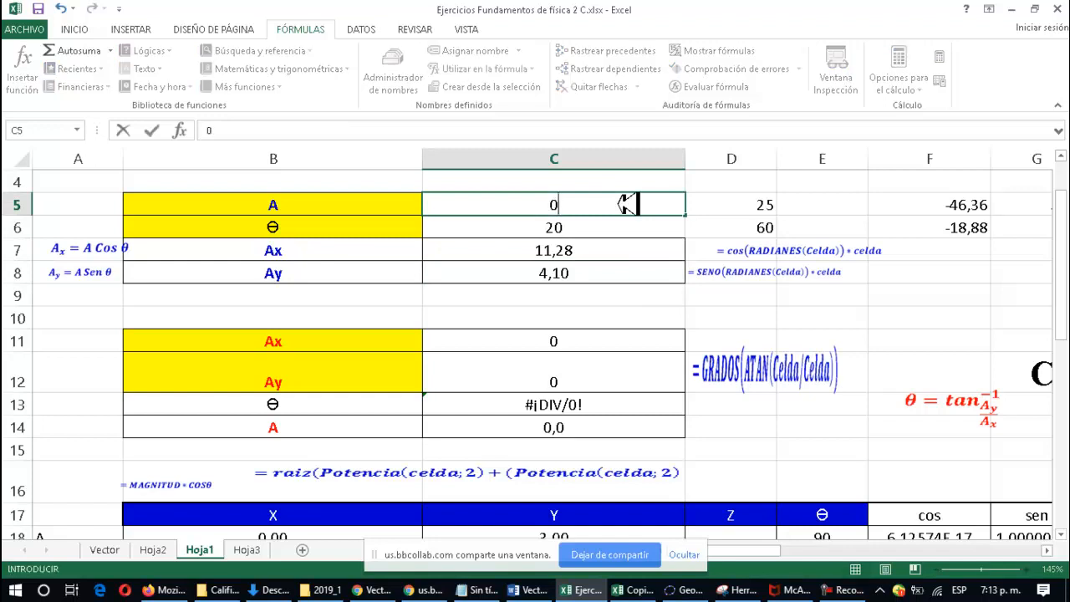
pyautogui.write('0')
pyautogui.click(619, 228)
pyautogui.write('0')
pyautogui.click(633, 311)
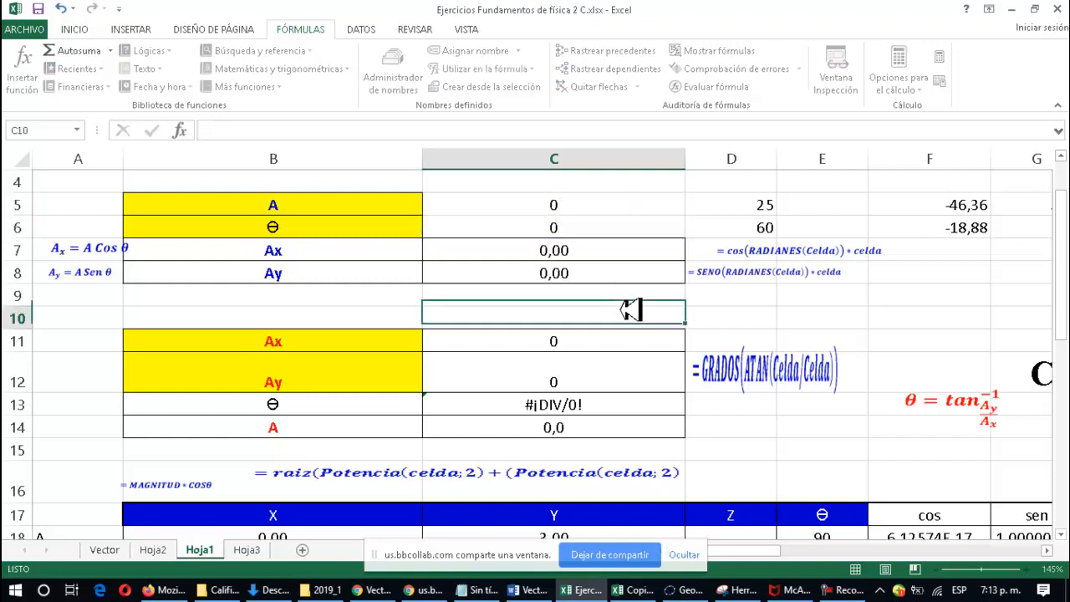
# Enter a magnitude A of 12 in C5 and an angle θ of 90 in C6
pyautogui.click(585, 205)
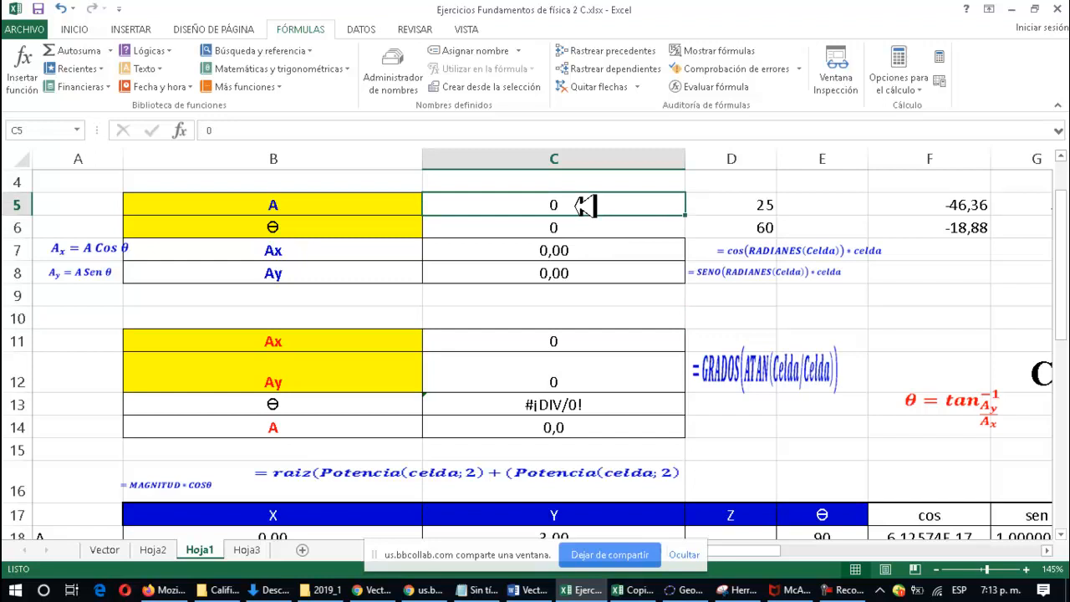
pyautogui.write('12')
pyautogui.click(575, 226)
pyautogui.write('90')
pyautogui.press('Return')
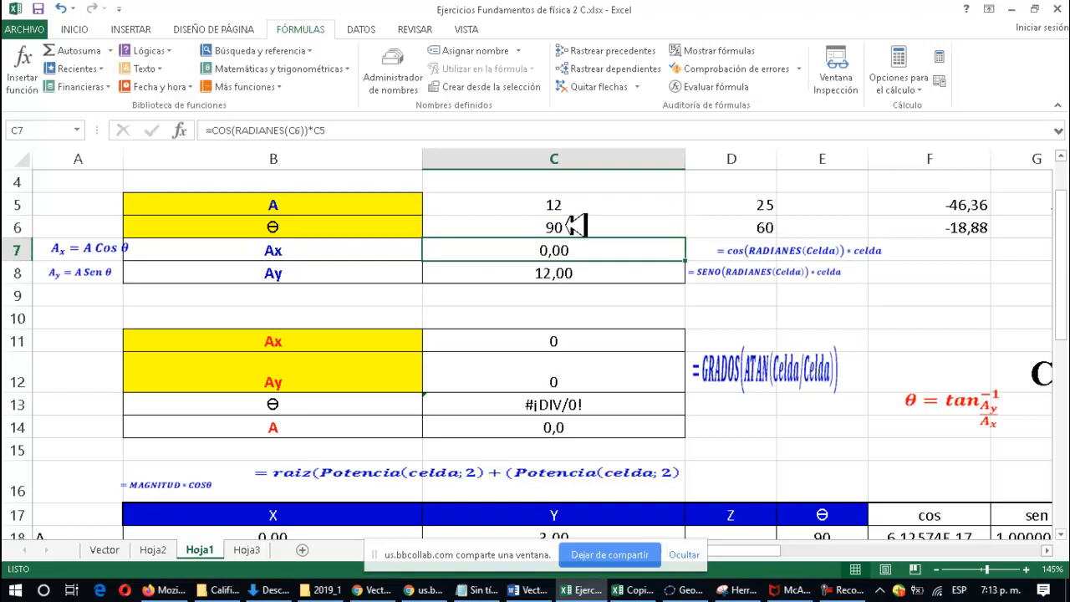
# Check the worked example in the Vectores ecuaciones Word document, return to the Excel exercise workbook, and set the angle θ in C6 to 20
pyautogui.click(596, 208)
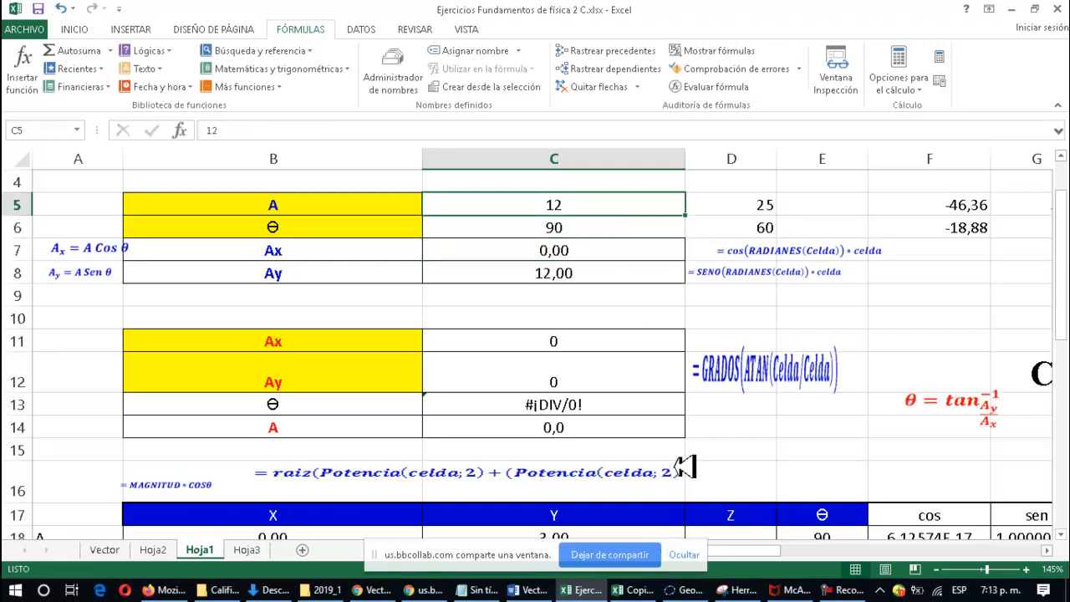
pyautogui.click(529, 590)
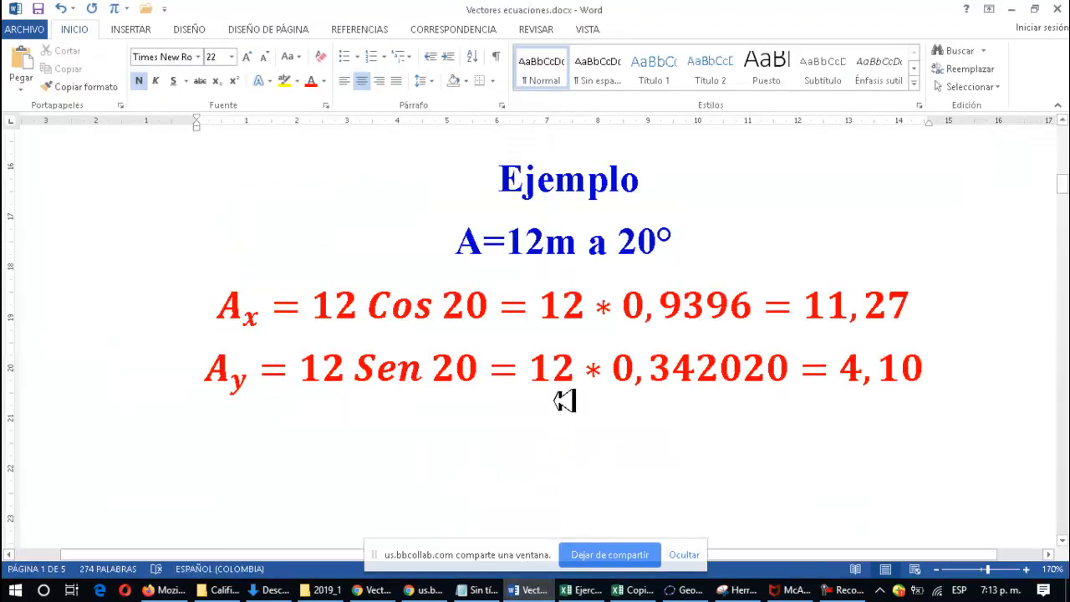
pyautogui.moveTo(636, 592)
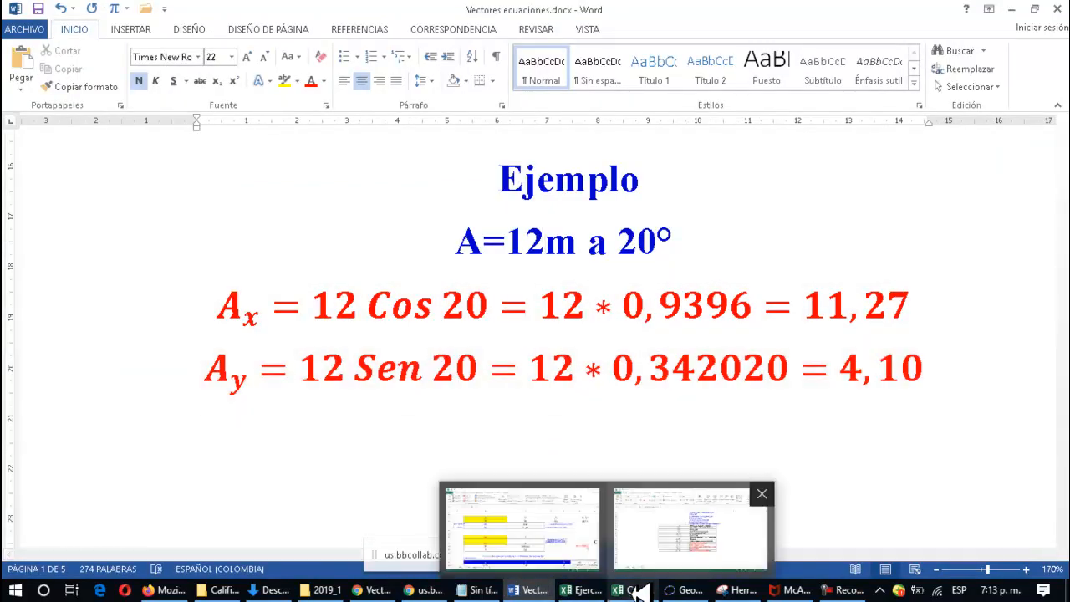
pyautogui.click(580, 535)
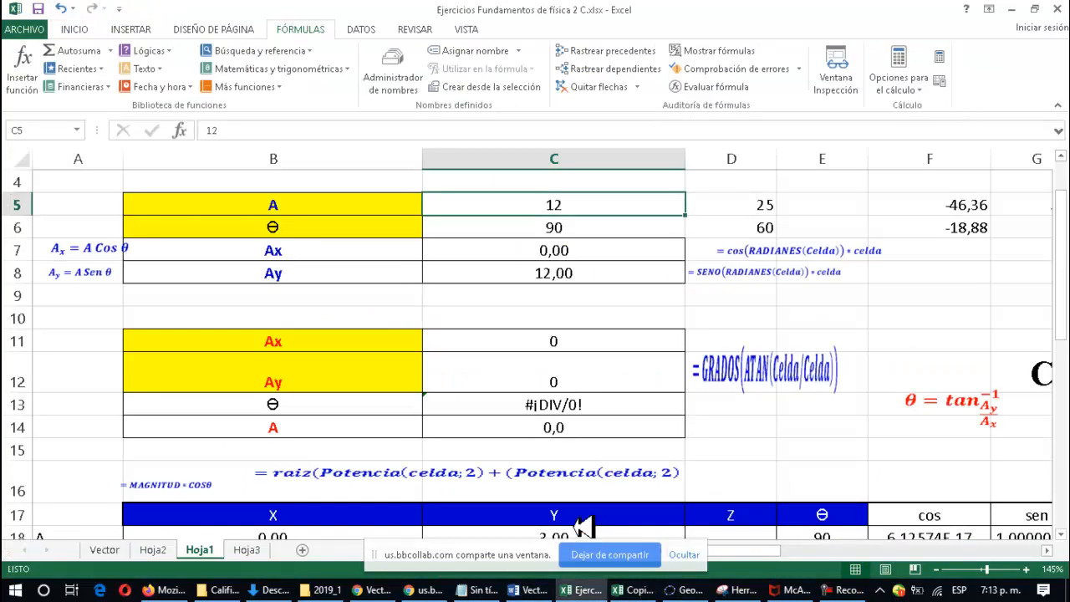
pyautogui.click(577, 230)
pyautogui.write('20')
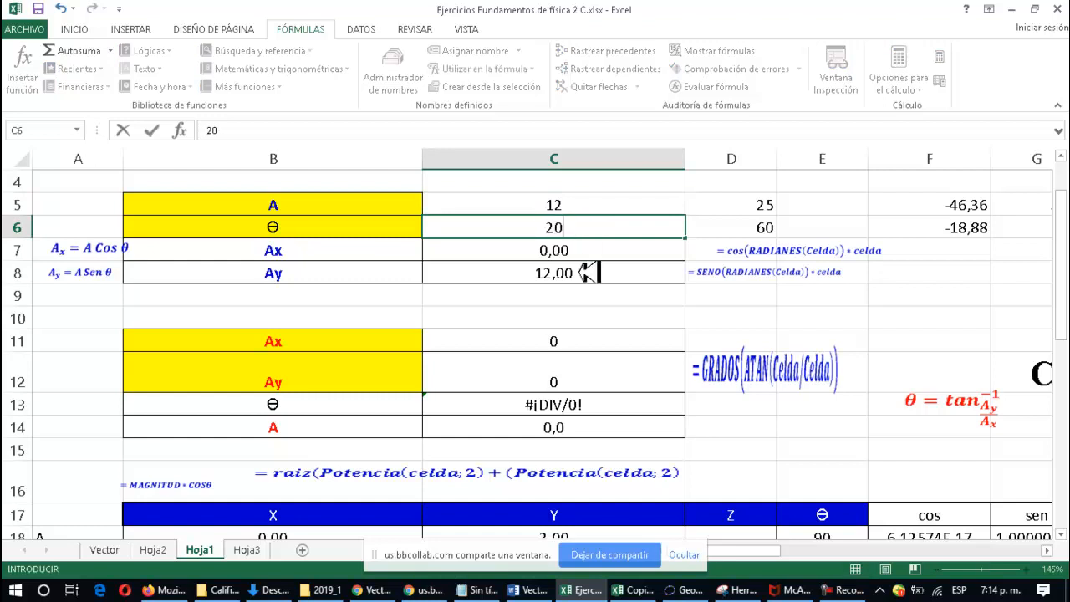
pyautogui.click(605, 305)
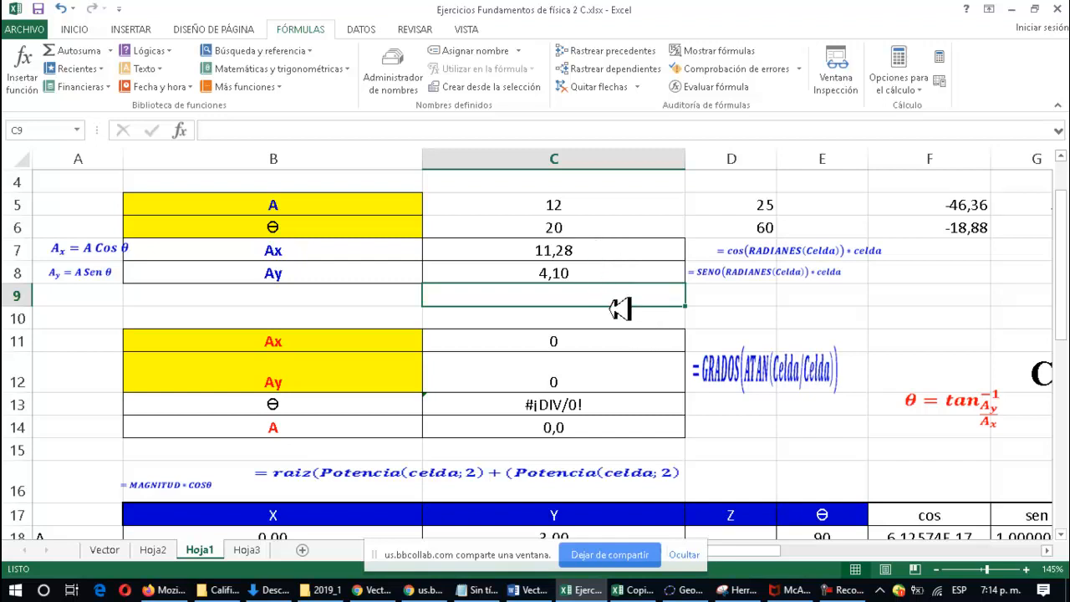
# Enter the components Ax as 11,28 in C11 and Ay as 4,10 in C12
pyautogui.click(616, 343)
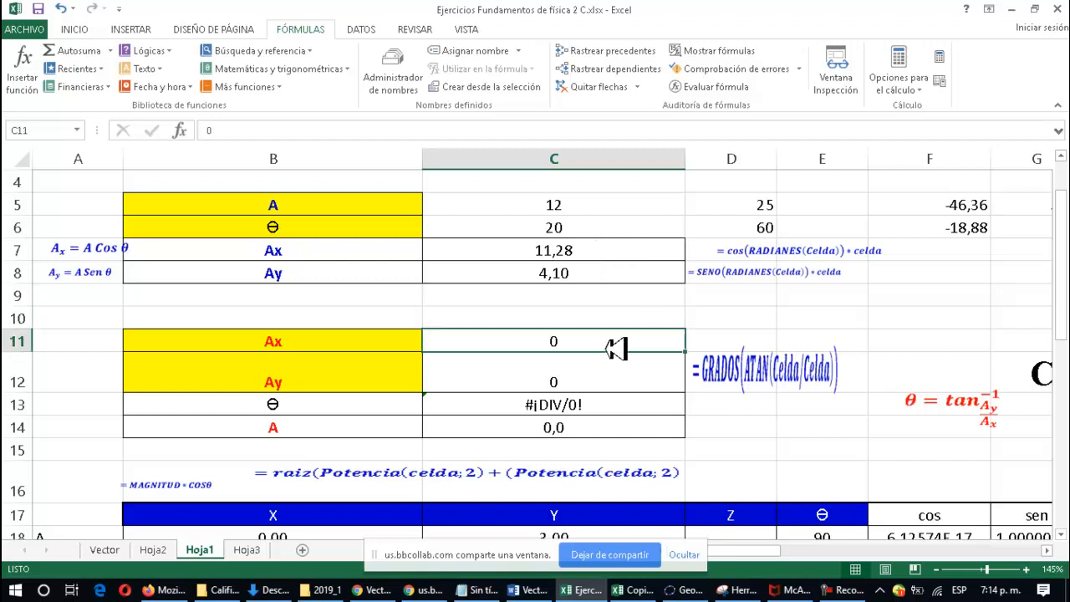
pyautogui.write('11,28')
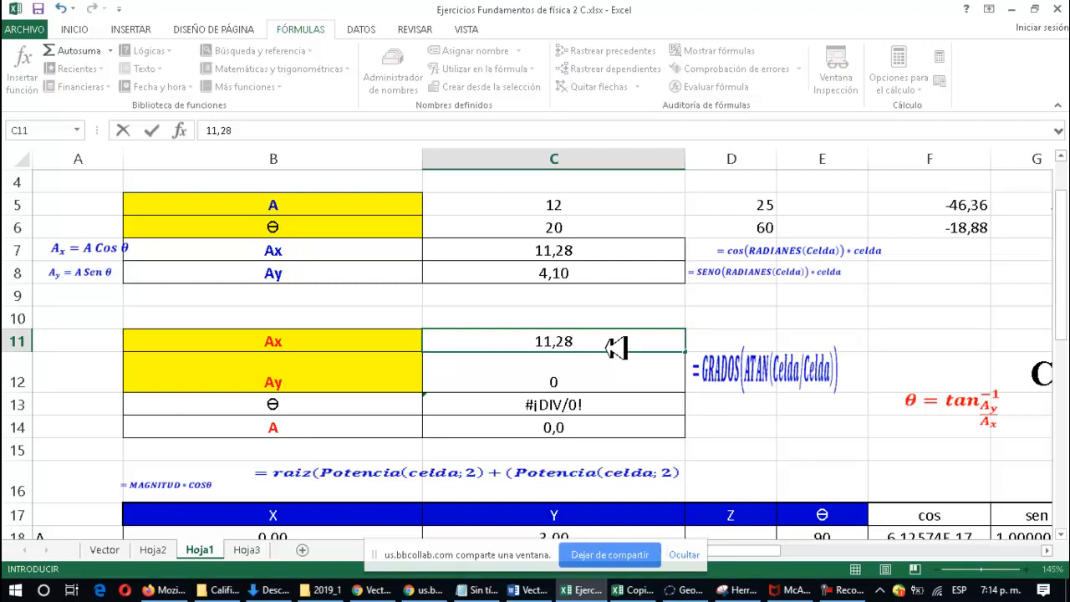
pyautogui.press('Return')
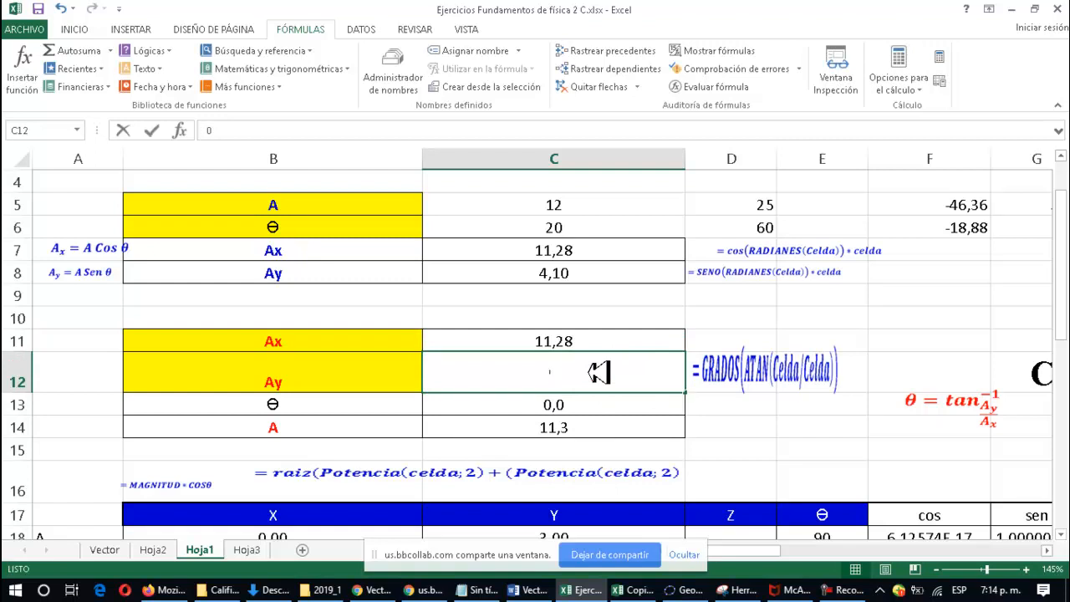
pyautogui.write('4,10')
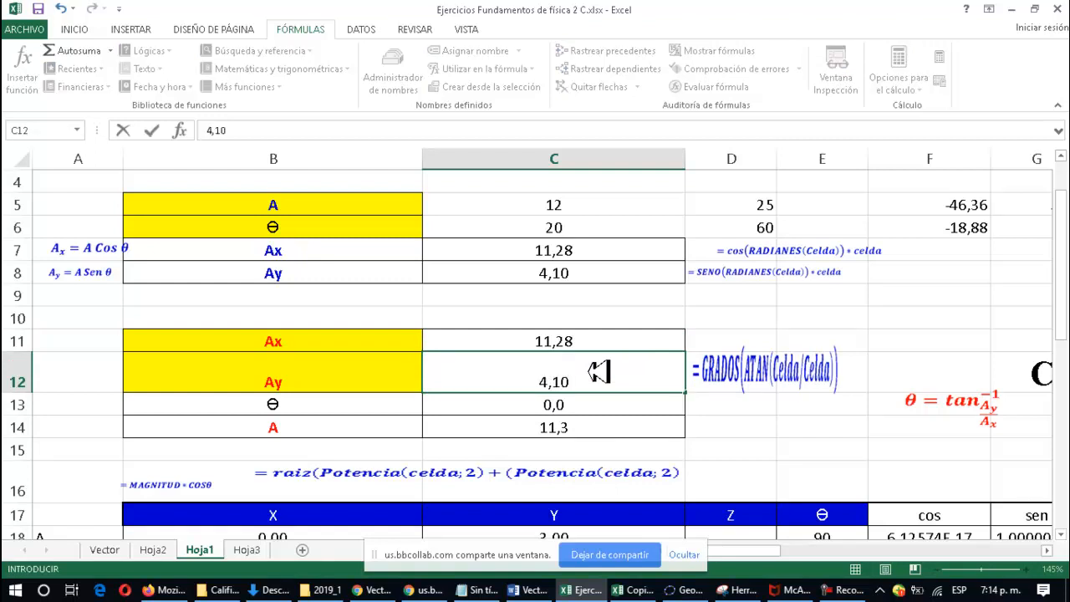
pyautogui.press('Return')
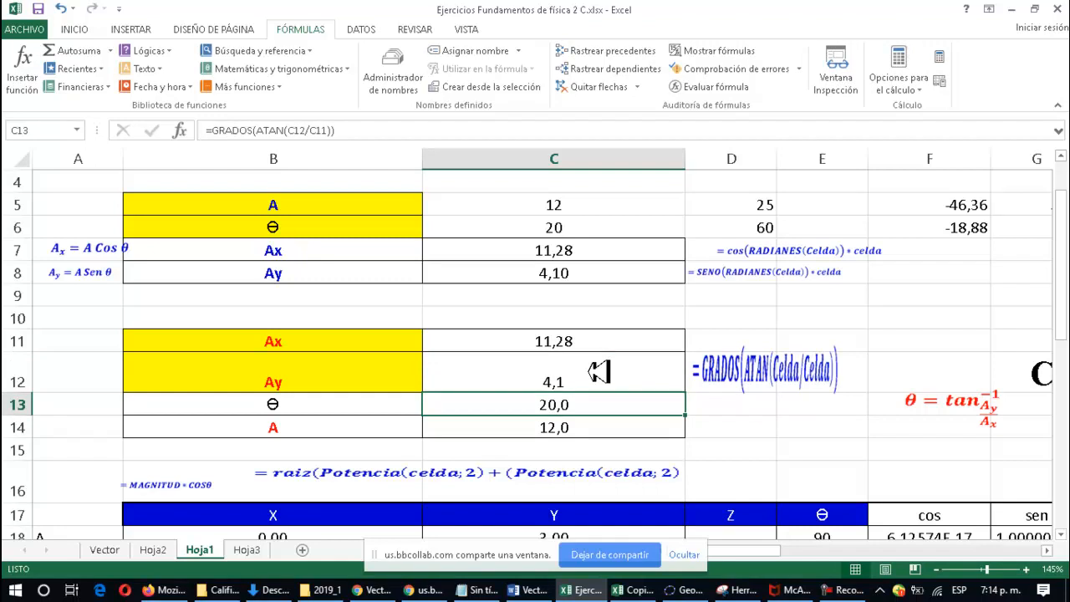
# Examine the formulas that compute the magnitude A in C14 and the angle θ in C13
pyautogui.click(601, 426)
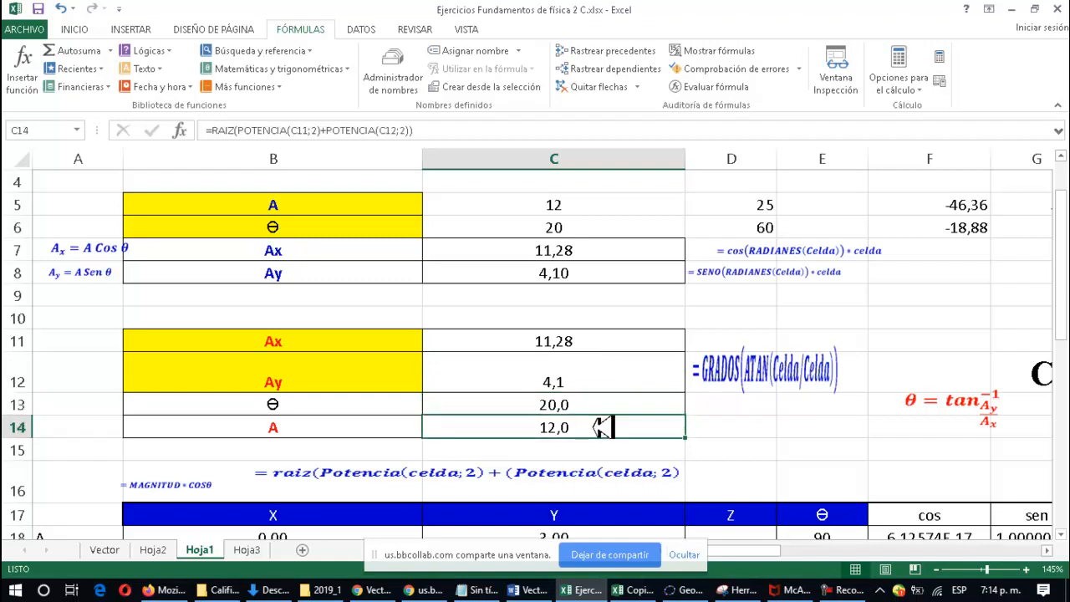
pyautogui.click(614, 407)
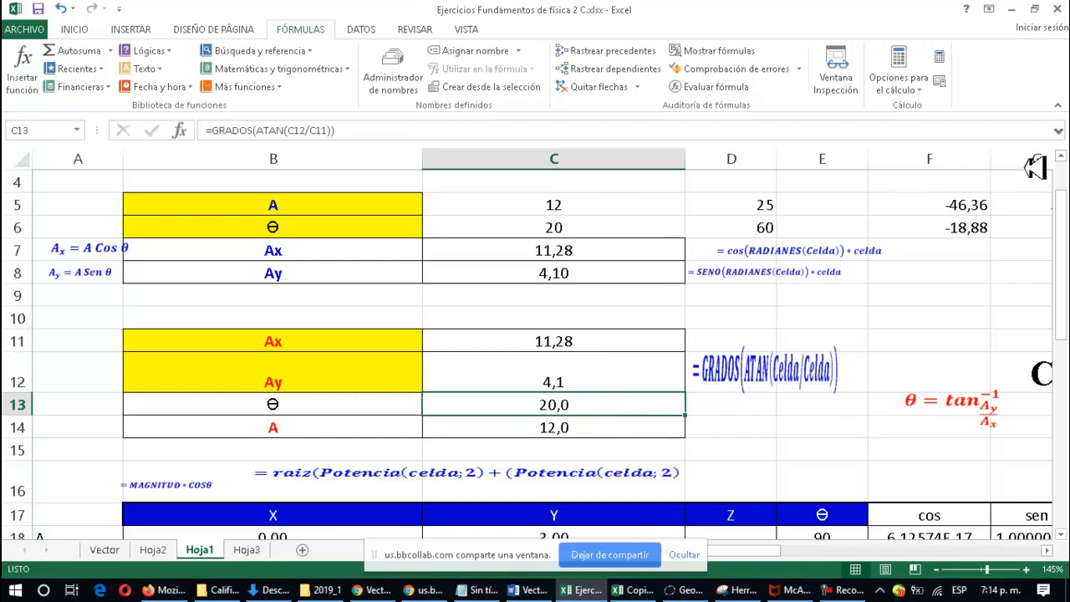
pyautogui.click(1058, 130)
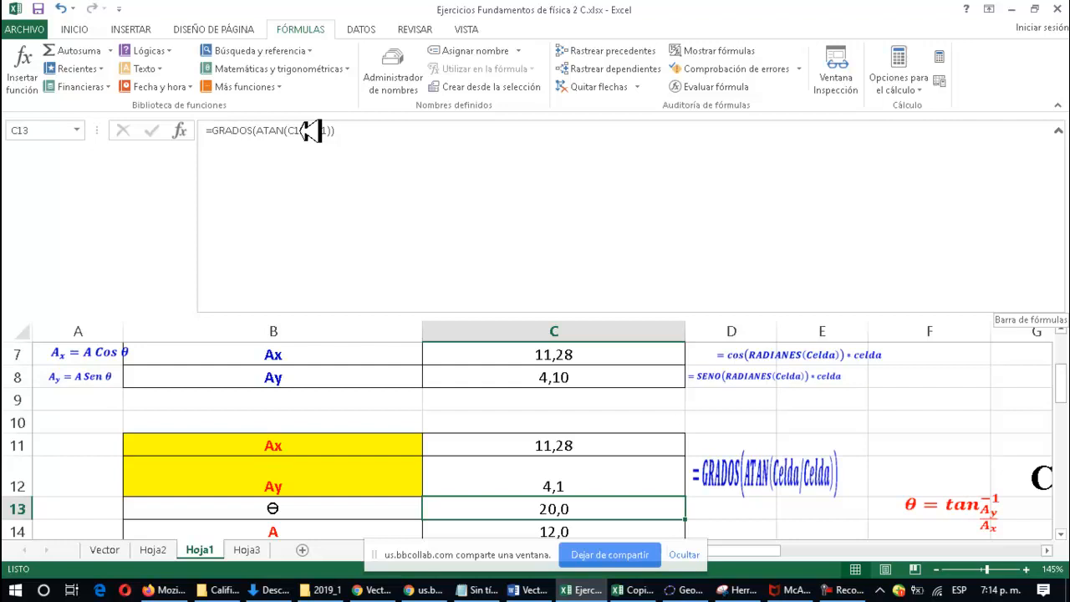
pyautogui.click(1067, 130)
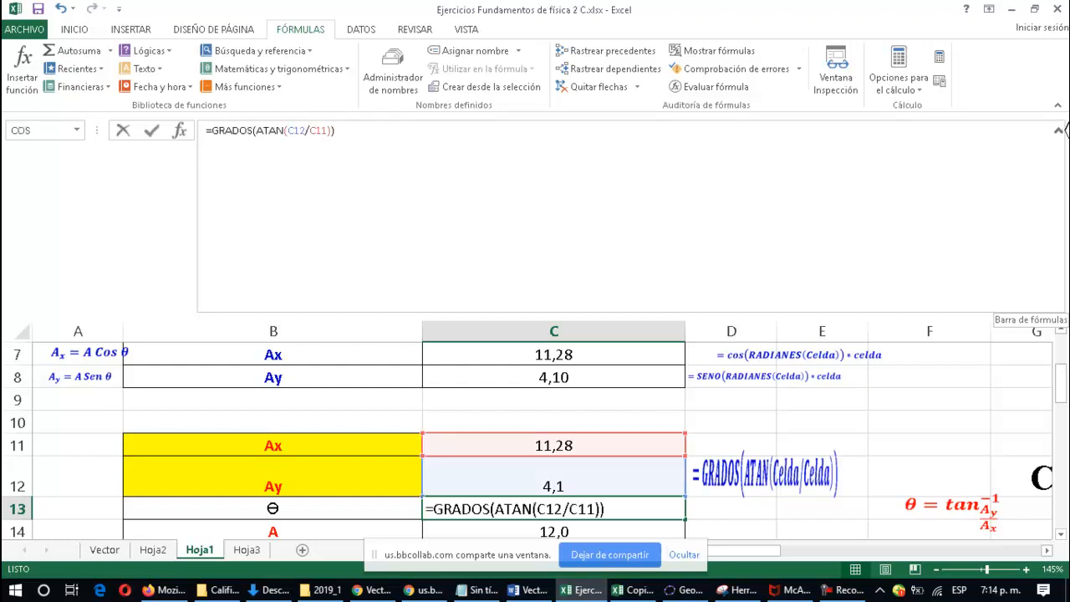
# Leave the angle formula in C13 unchanged and review the complete magnitude formula in C14
pyautogui.click(1060, 131)
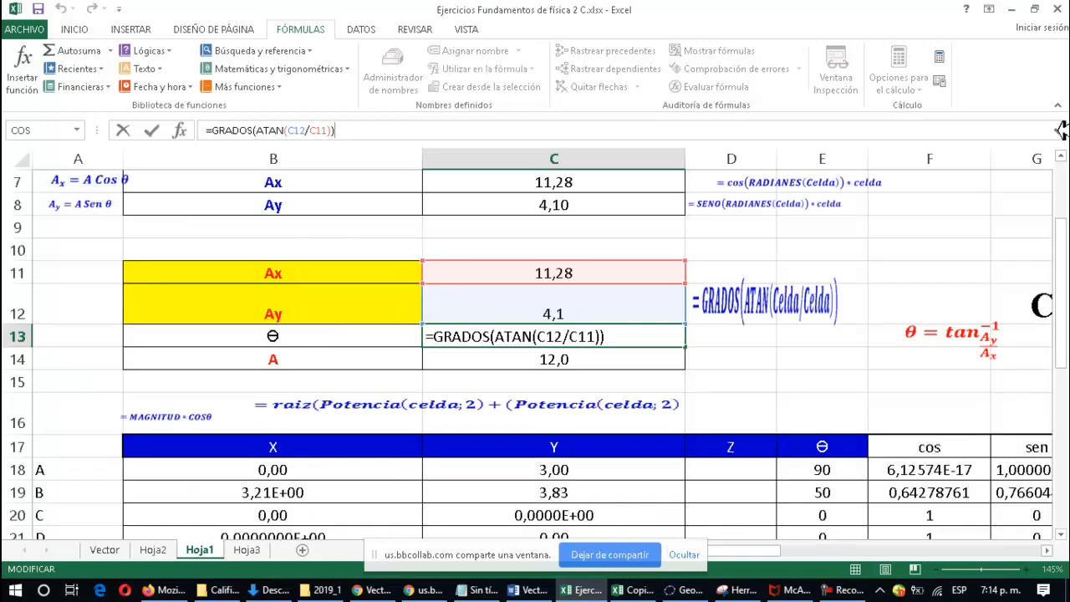
pyautogui.press('Return')
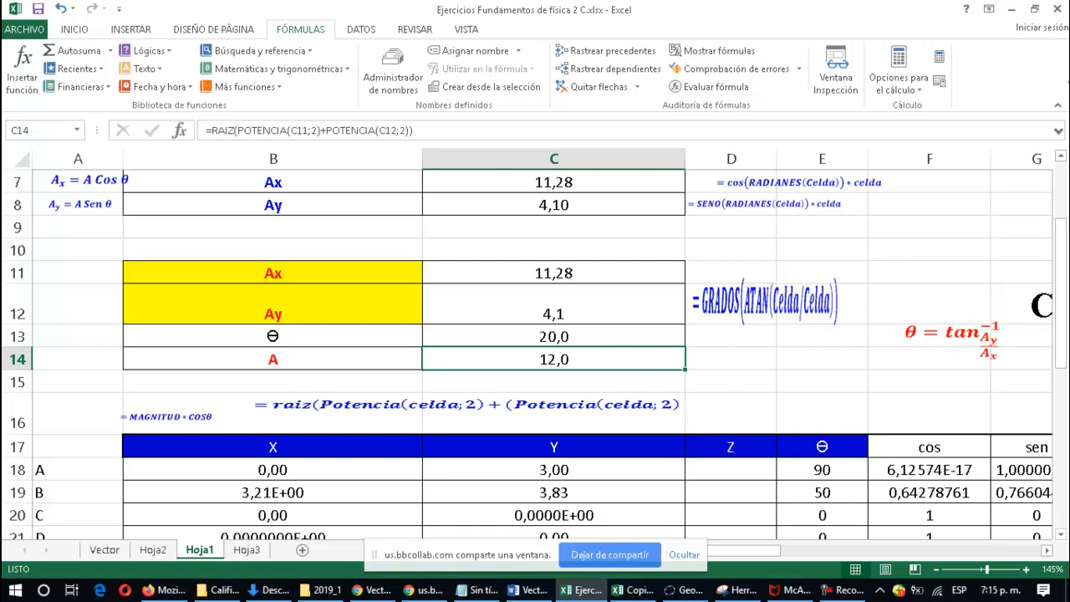
pyautogui.click(1057, 131)
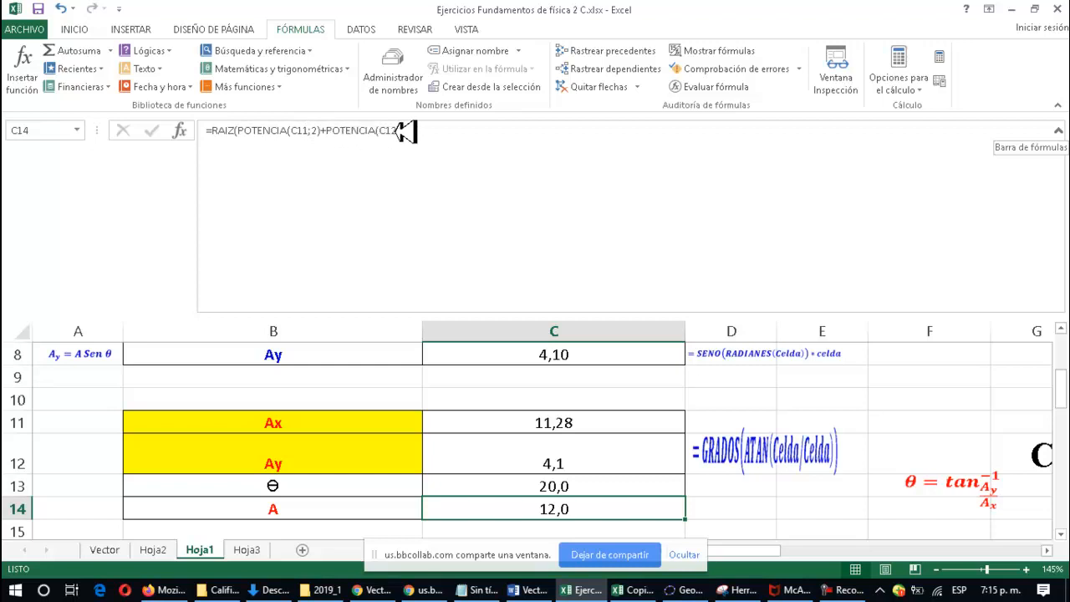
pyautogui.click(1059, 130)
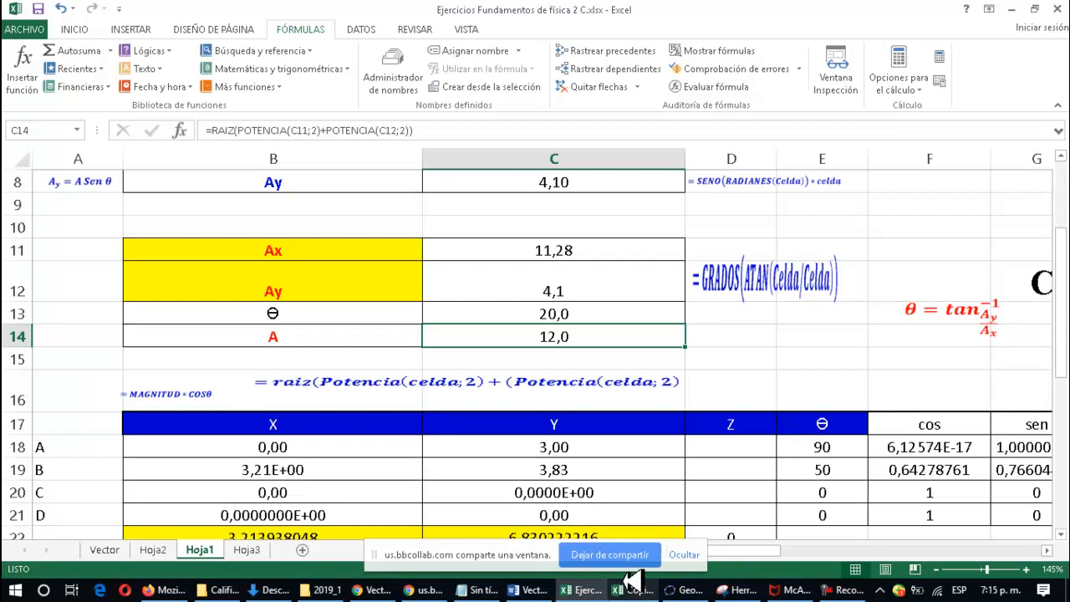
# Review the component, magnitude and angle equations in the Vectores ecuaciones Word document
pyautogui.click(545, 589)
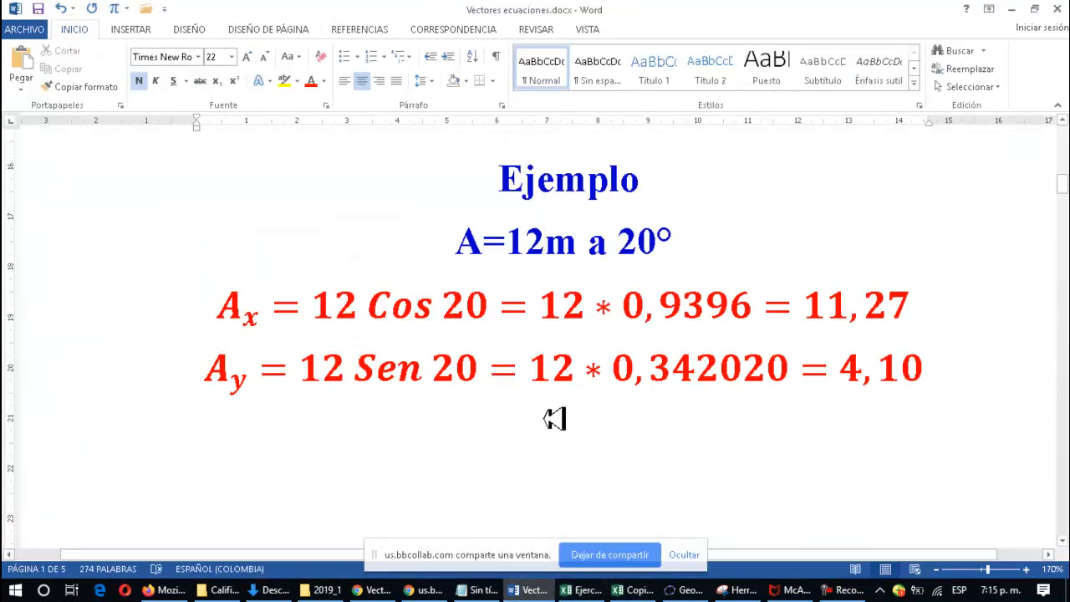
pyautogui.scroll(7, 445, 399)
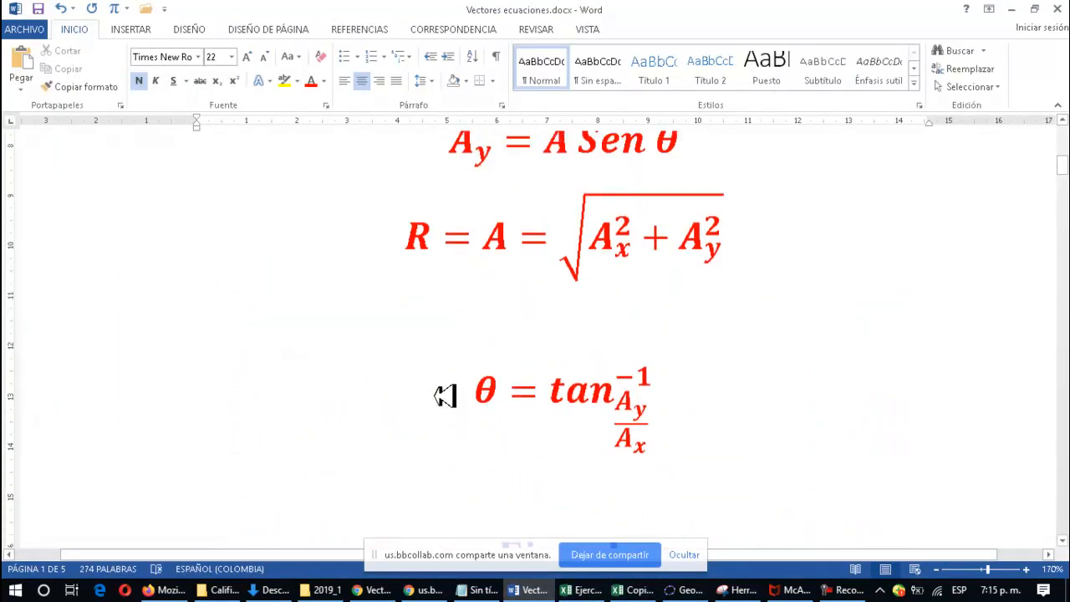
pyautogui.scroll(3, 443, 394)
pyautogui.scroll(-3, 468, 388)
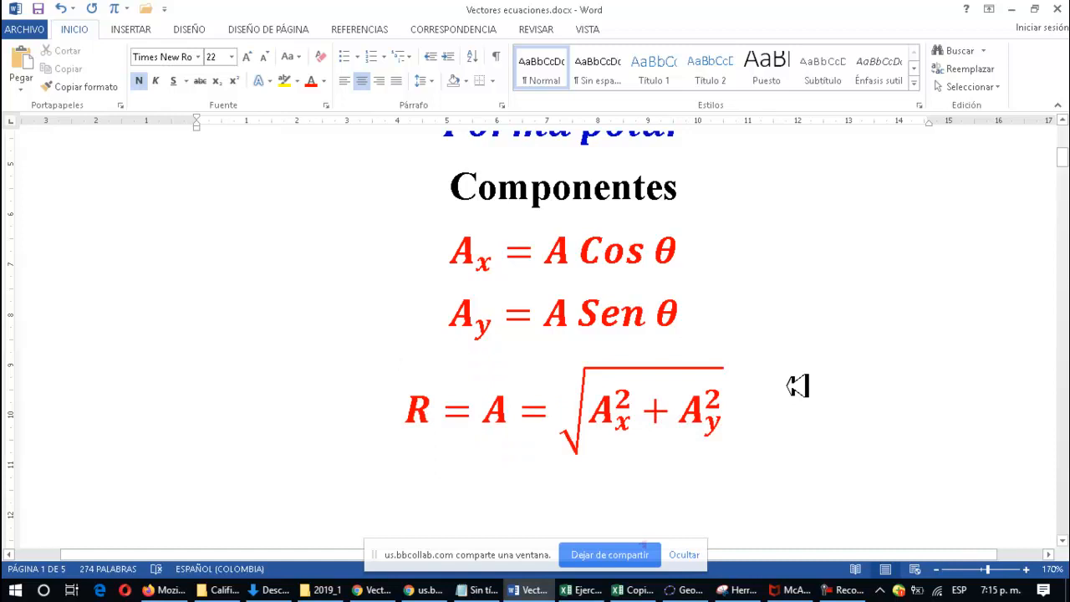
pyautogui.scroll(-5, 798, 385)
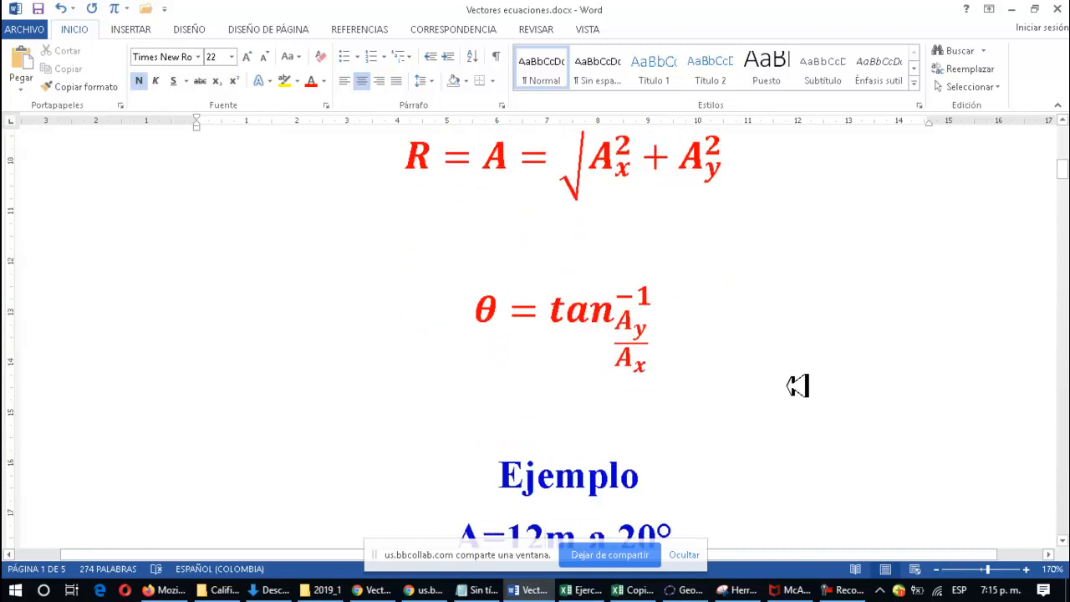
pyautogui.scroll(-1, 798, 385)
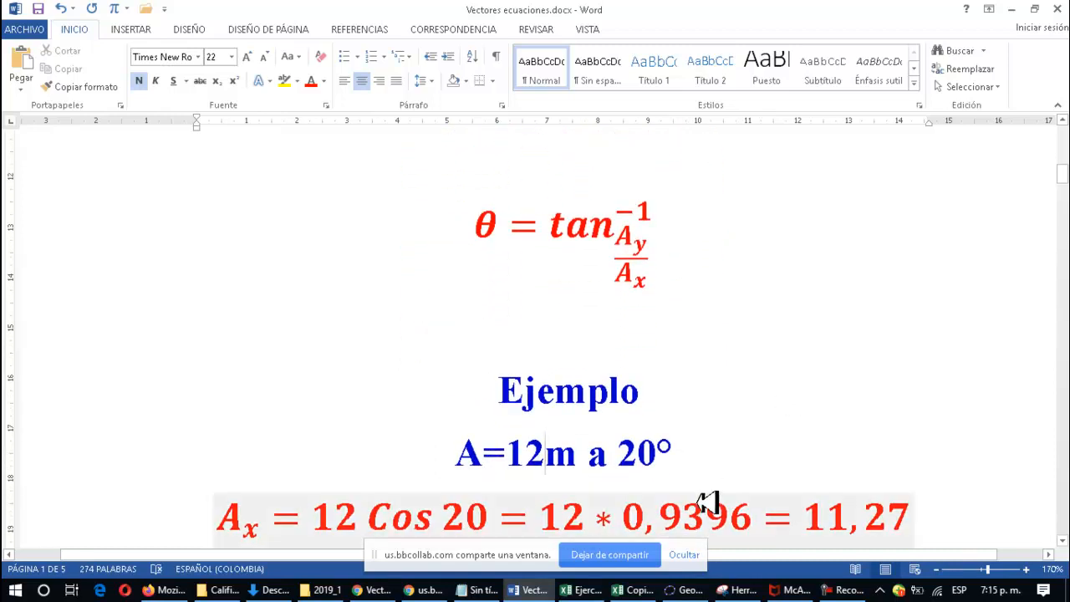
# Close the Copia de Listado Curso 401 workbook and review the 12 m at 20° worked example in the Vectores ecuaciones Word document
pyautogui.click(625, 590)
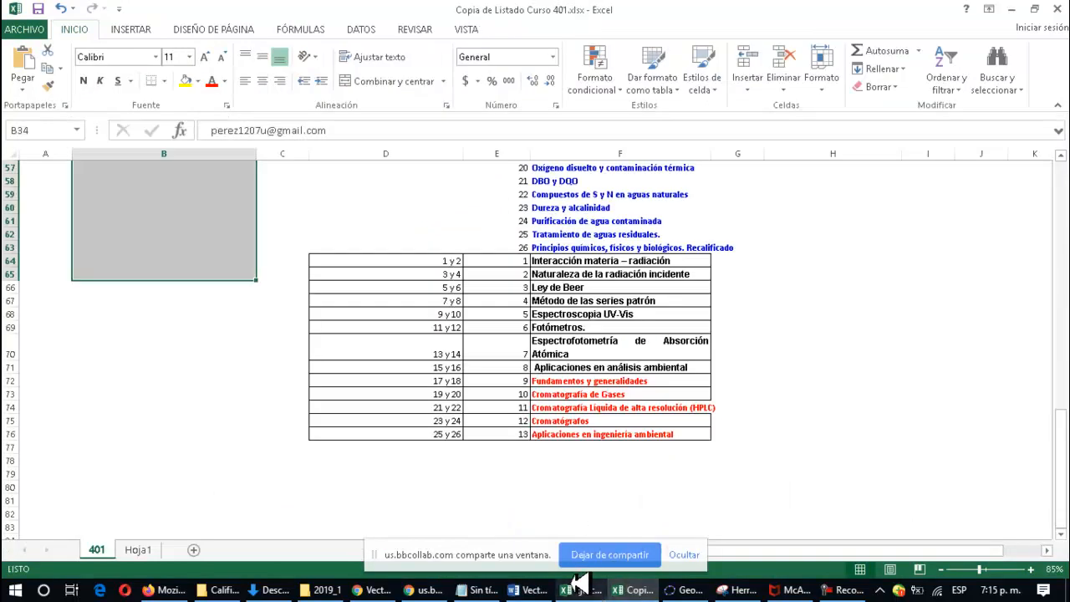
pyautogui.click(1057, 9)
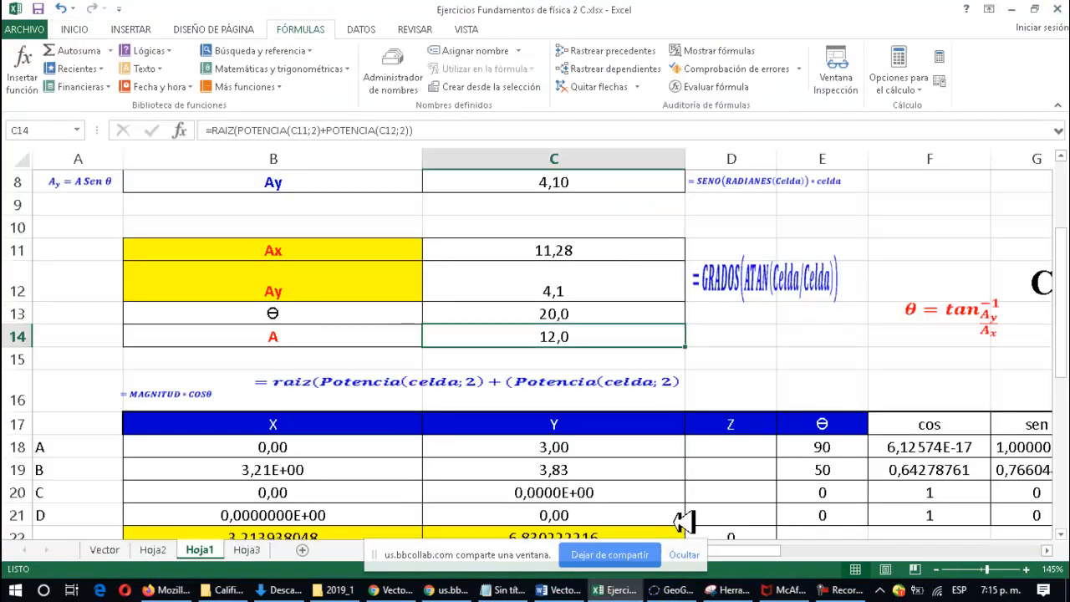
pyautogui.click(622, 589)
pyautogui.scroll(-2, 623, 458)
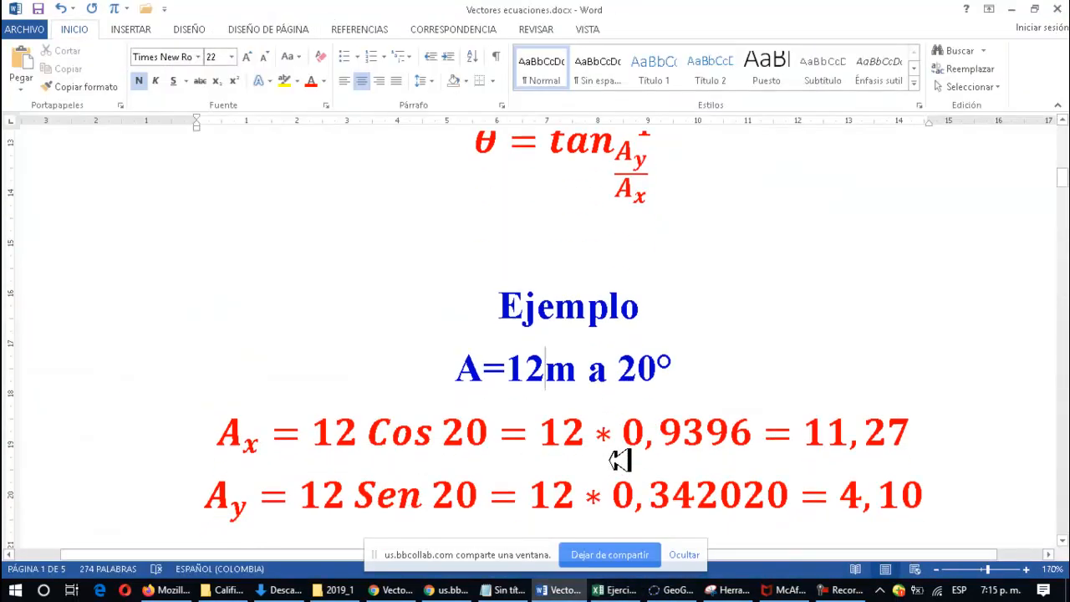
pyautogui.click(626, 459)
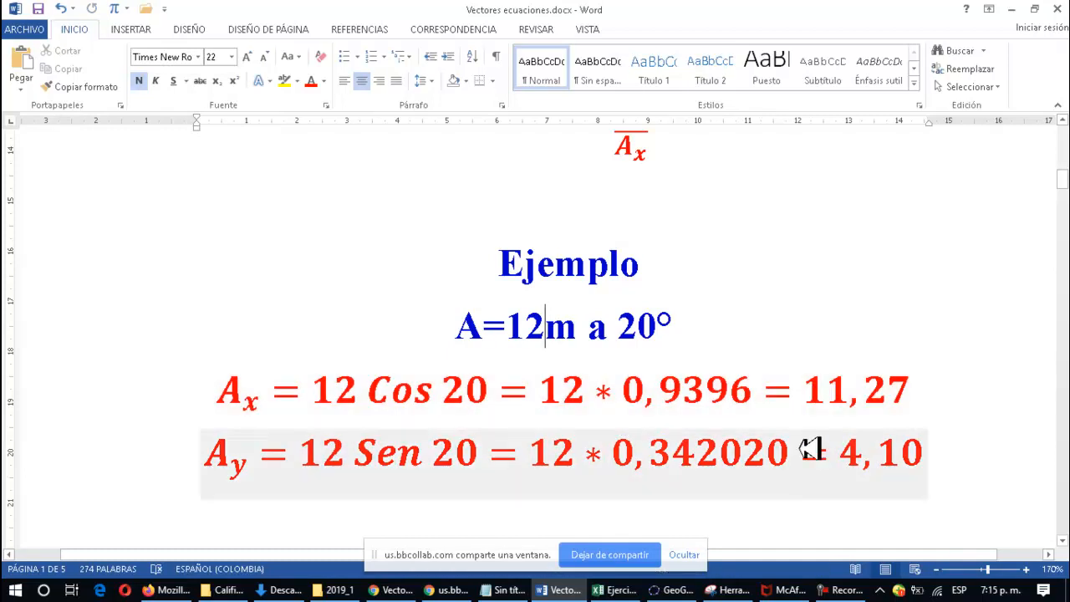
pyautogui.scroll(-1, 813, 451)
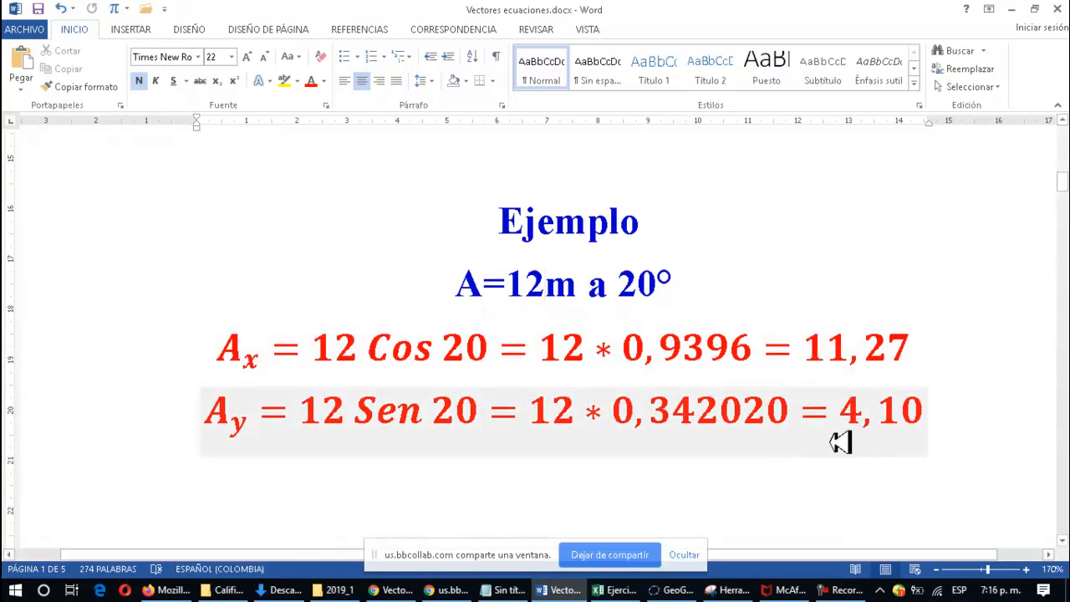
# Return to the Excel exercise workbook and capture a Snipping Tool clip of the A, θ, Ax and Ay table in rows 5 to 8
pyautogui.click(631, 589)
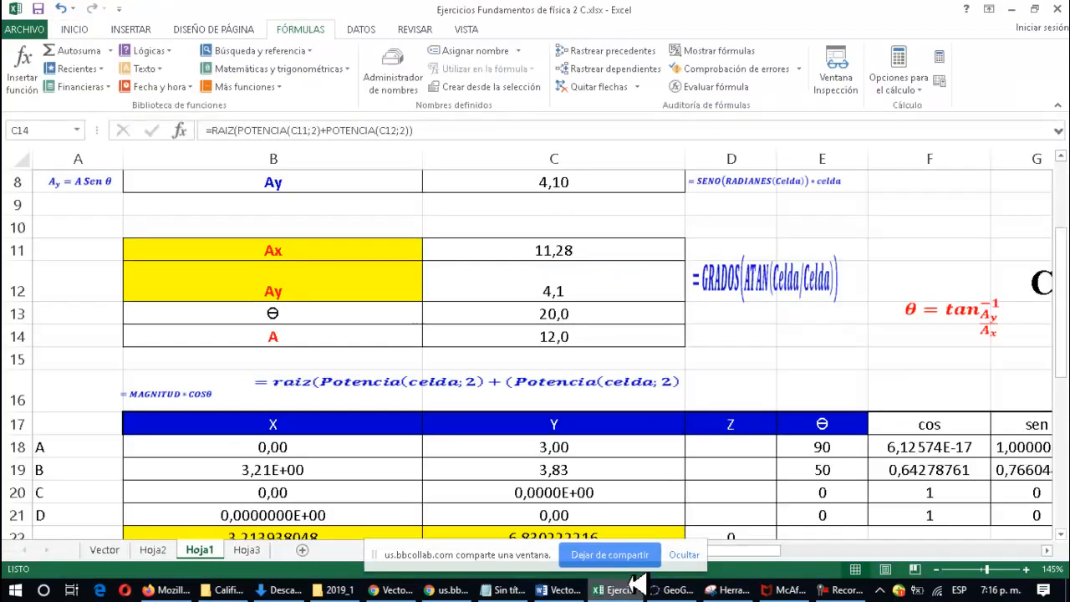
pyautogui.scroll(2, 507, 388)
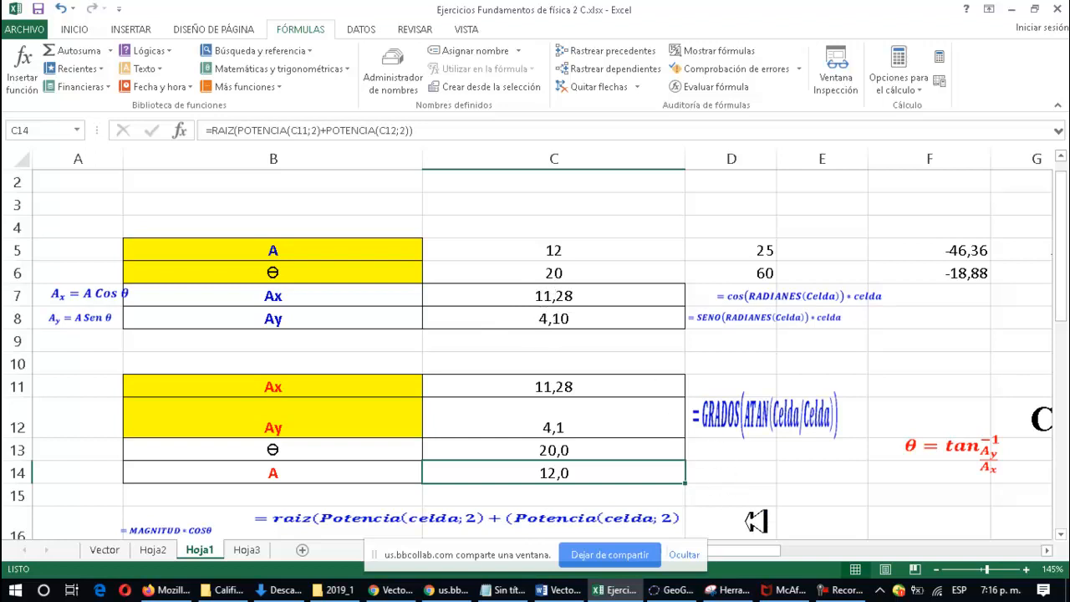
pyautogui.click(727, 590)
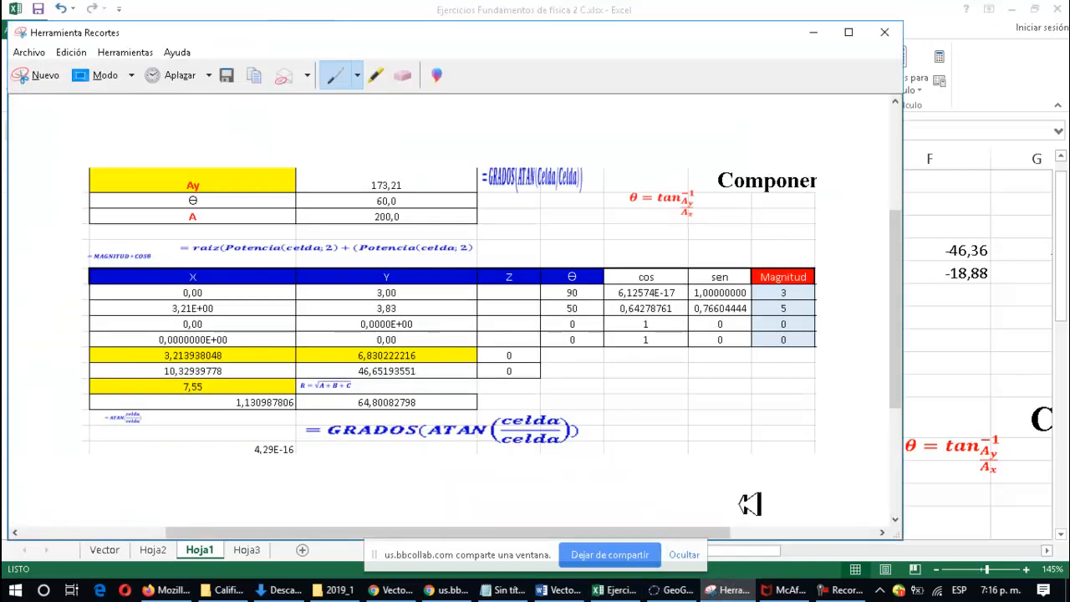
pyautogui.click(42, 74)
pyautogui.moveTo(126, 223); pyautogui.dragTo(697, 358)
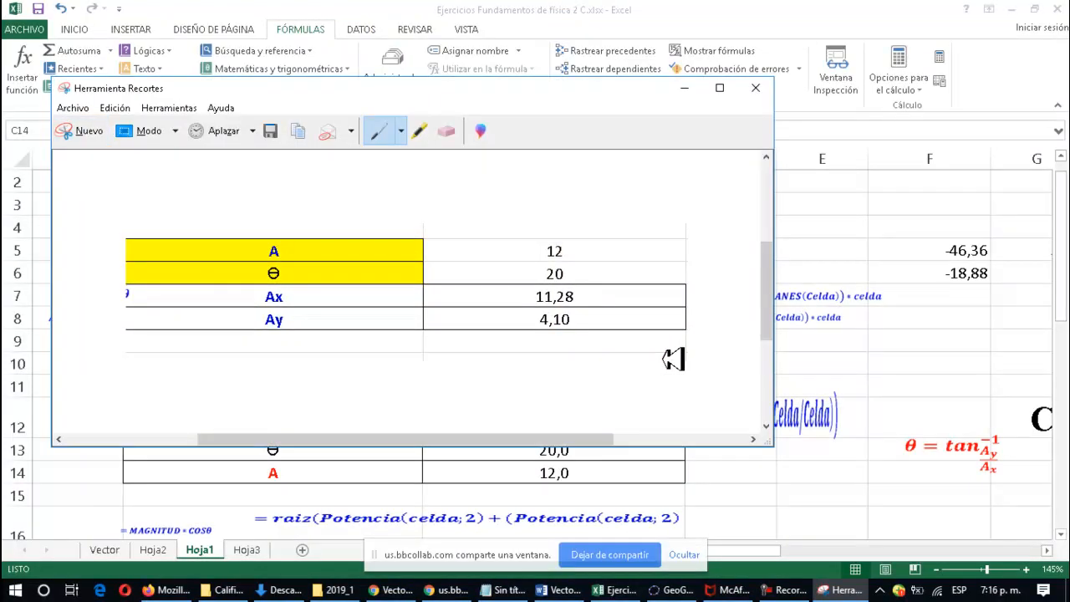
# Stop sharing the Excel window, switch to GeoGebra, and start a new file without saving the changes to the old one
pyautogui.click(603, 558)
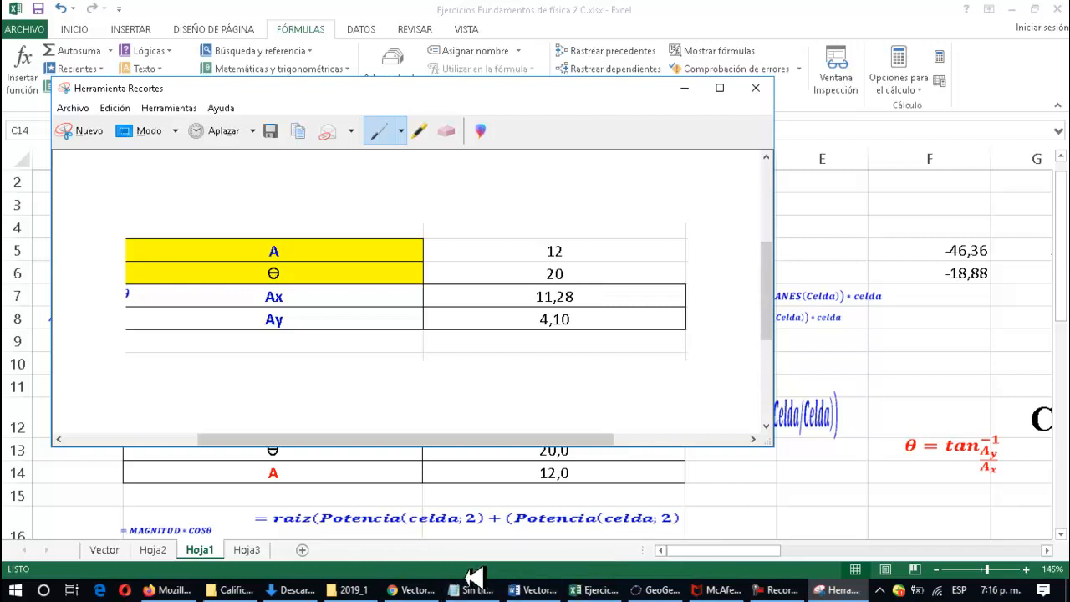
pyautogui.click(669, 588)
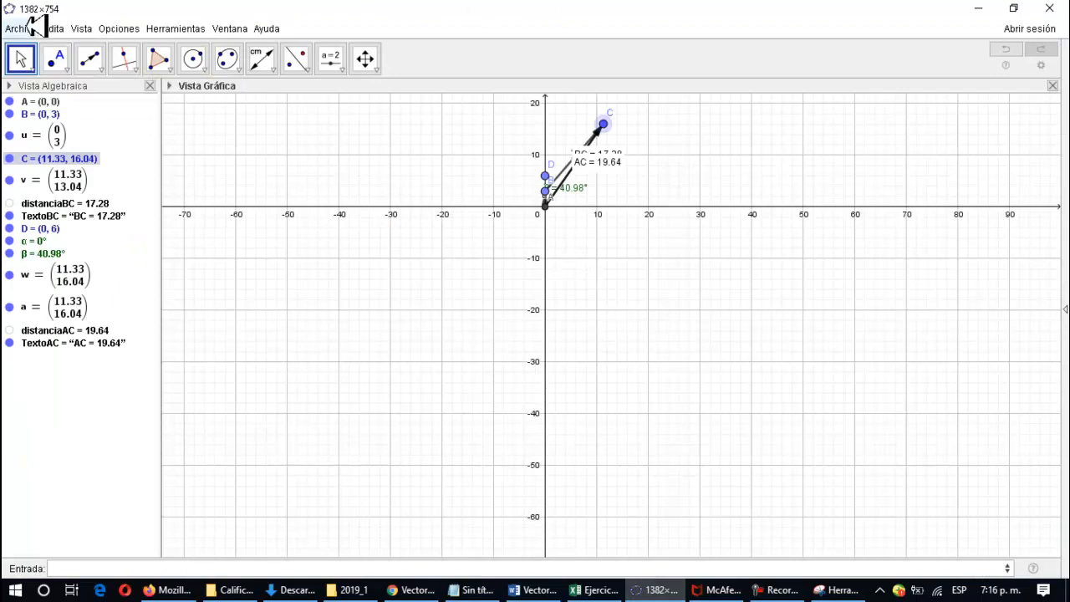
pyautogui.click(37, 29)
pyautogui.click(50, 66)
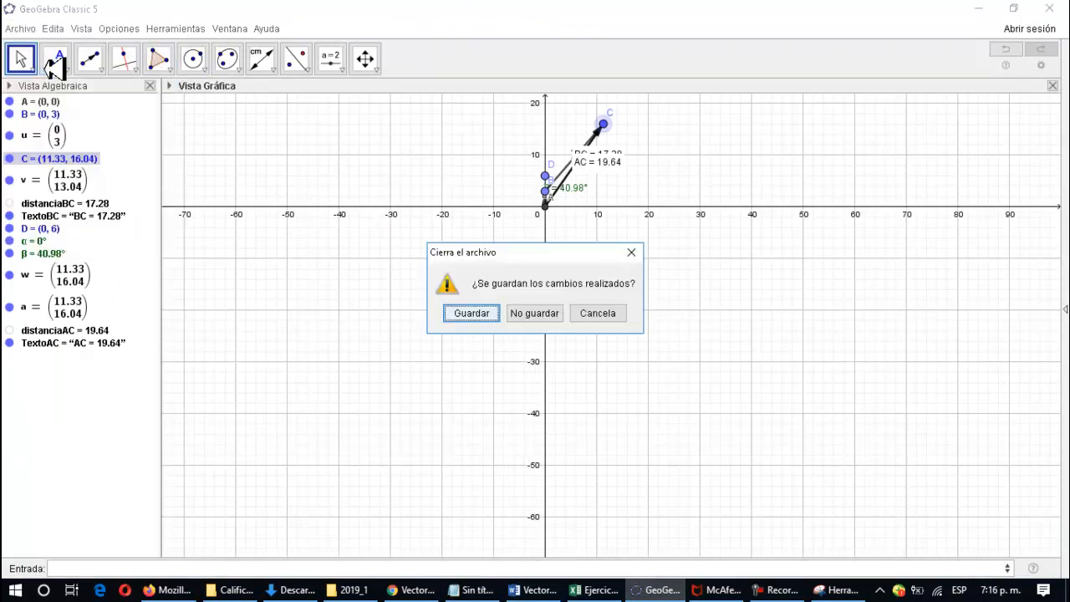
pyautogui.click(534, 316)
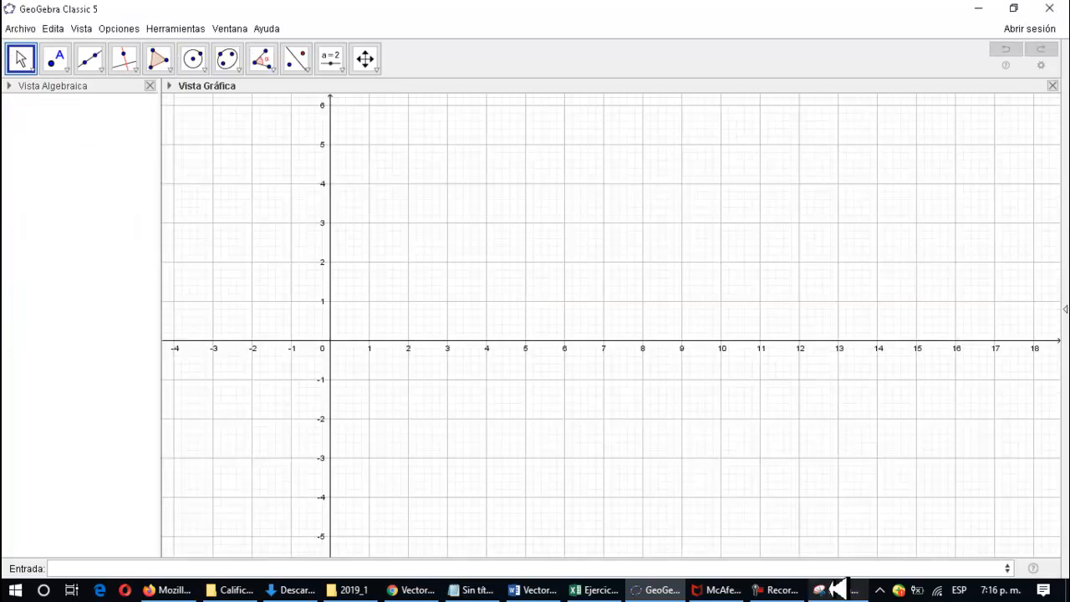
# Check the clipped component values in the Snipping Tool, minimize it, and create point A at (0,0) in GeoGebra
pyautogui.click(838, 504)
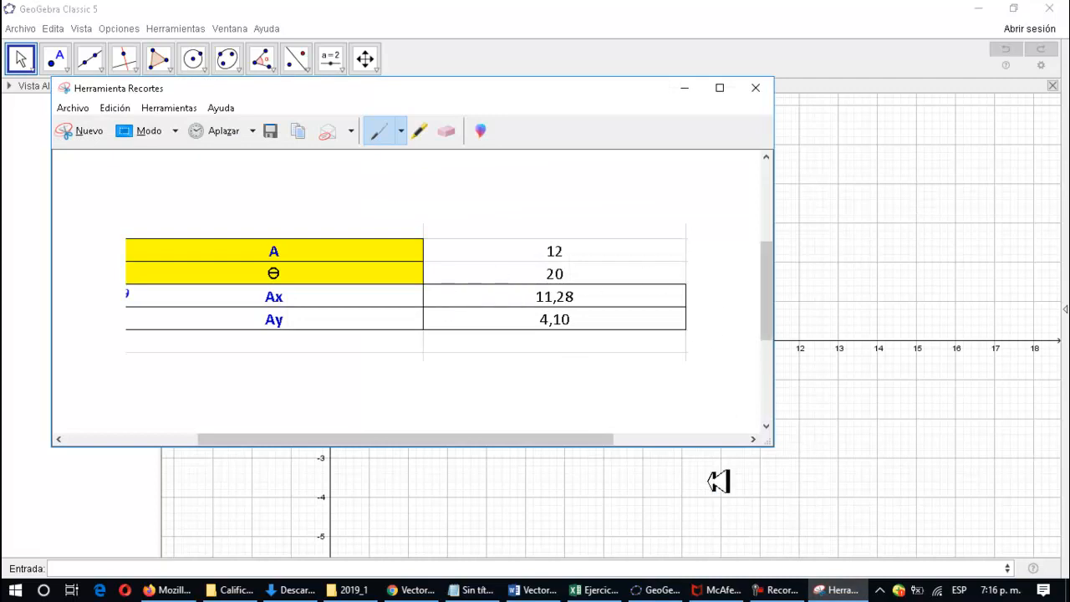
pyautogui.click(685, 84)
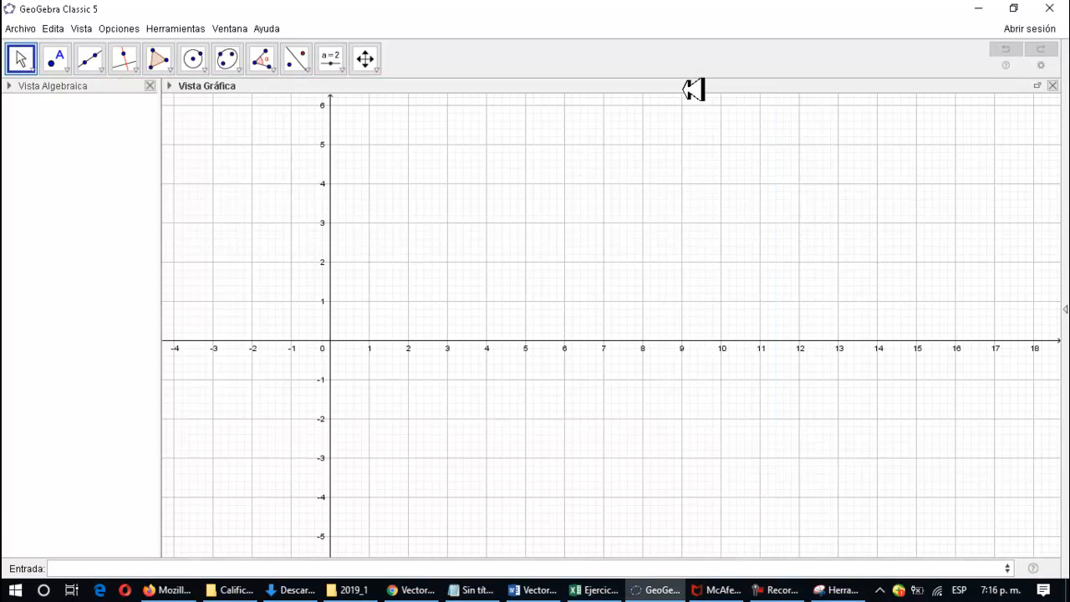
pyautogui.click(146, 564)
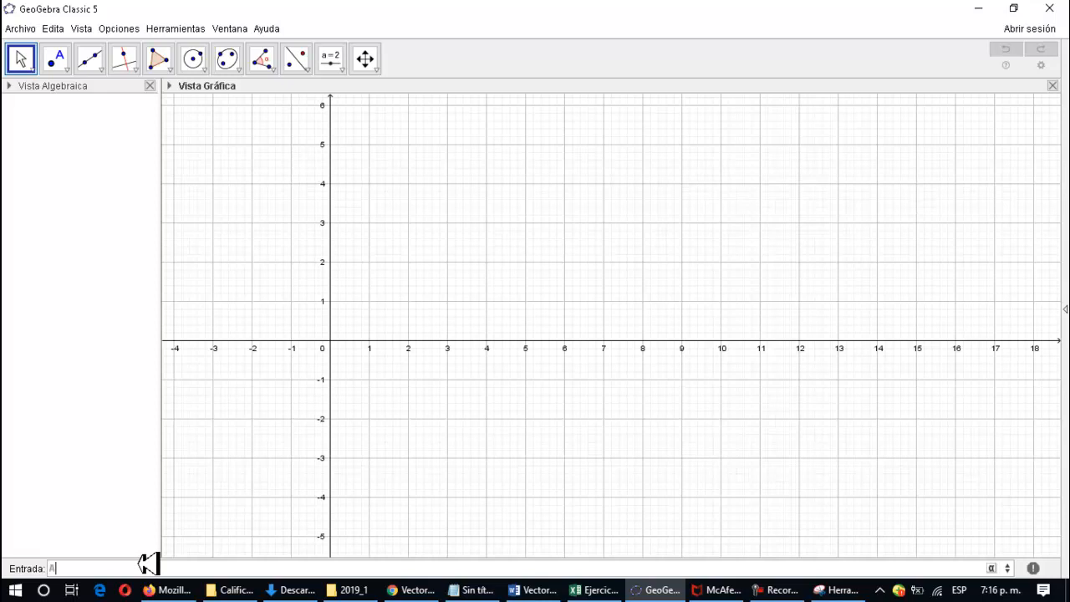
pyautogui.write('A=(0,0')
pyautogui.press('Return')
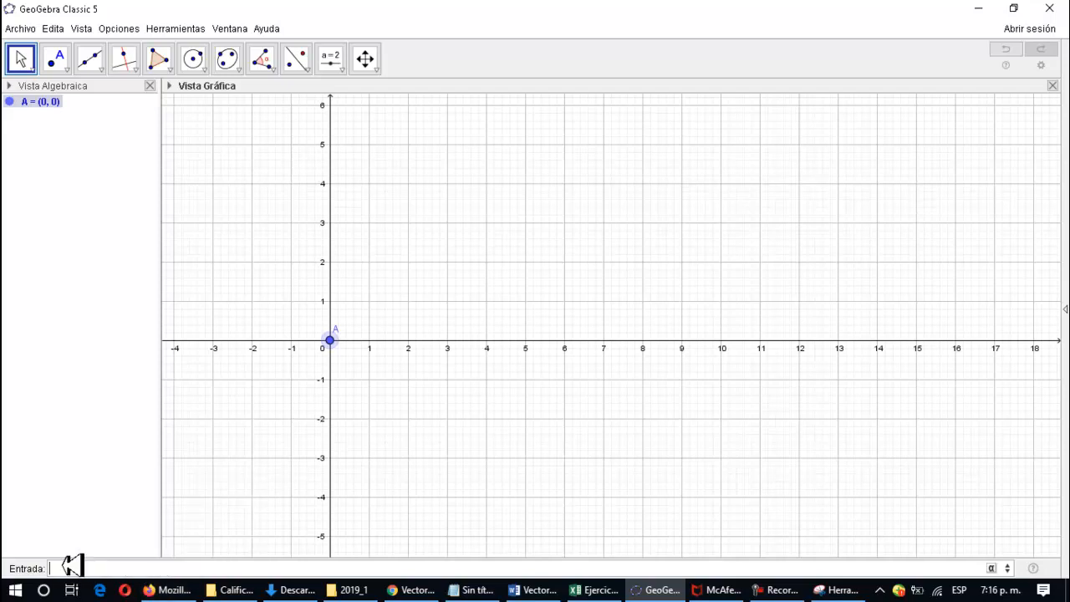
# Create point B at (11.28,4.0), consulting the clipped table for the Ax and Ay components
pyautogui.write('B=(')
pyautogui.click(846, 590)
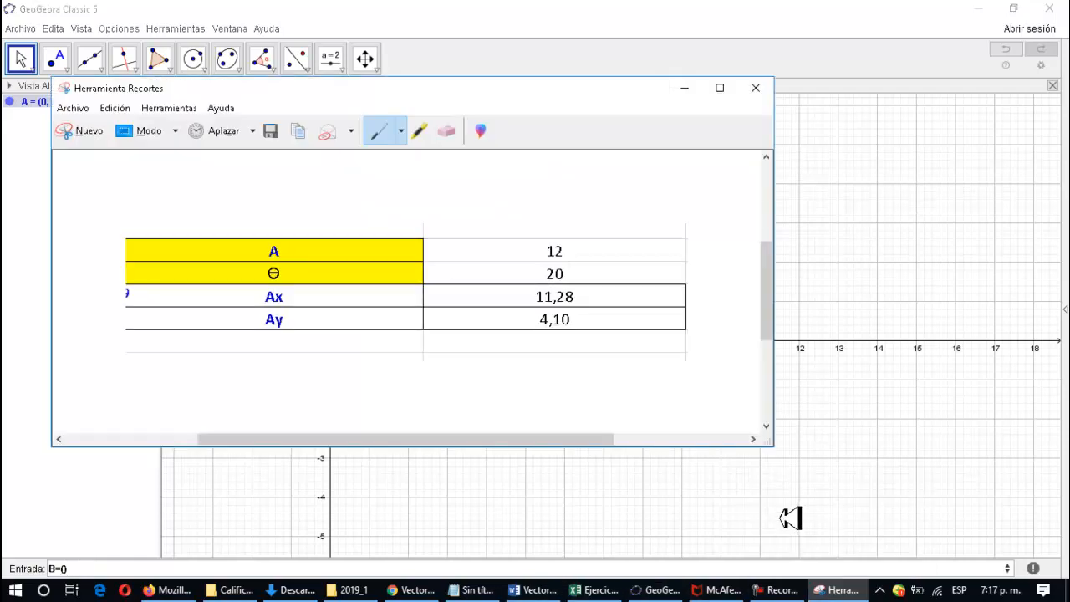
pyautogui.click(683, 84)
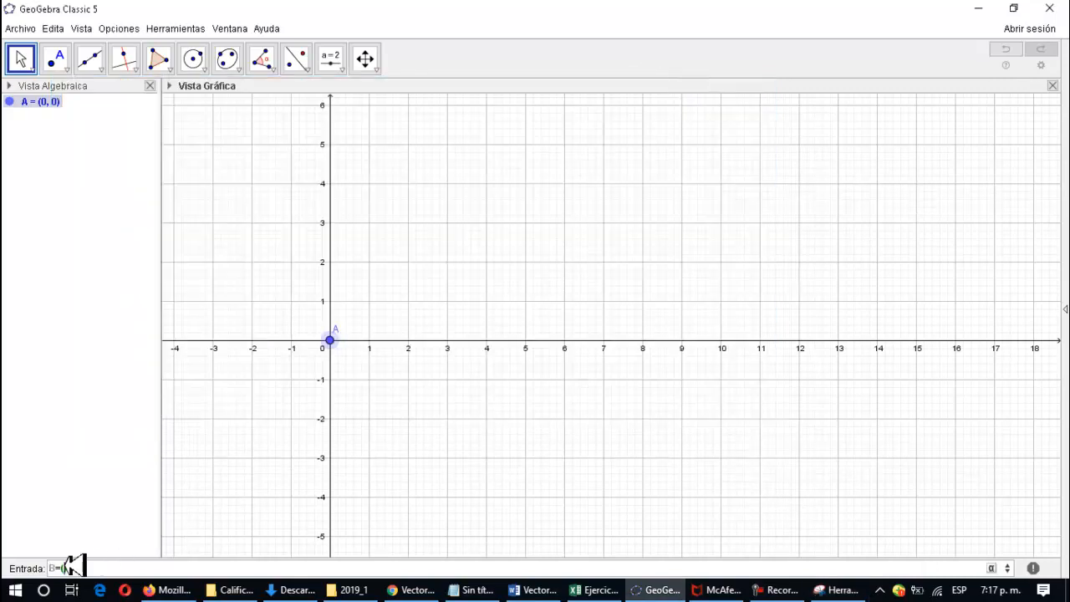
pyautogui.write('11,2')
pyautogui.press('BackSpace')
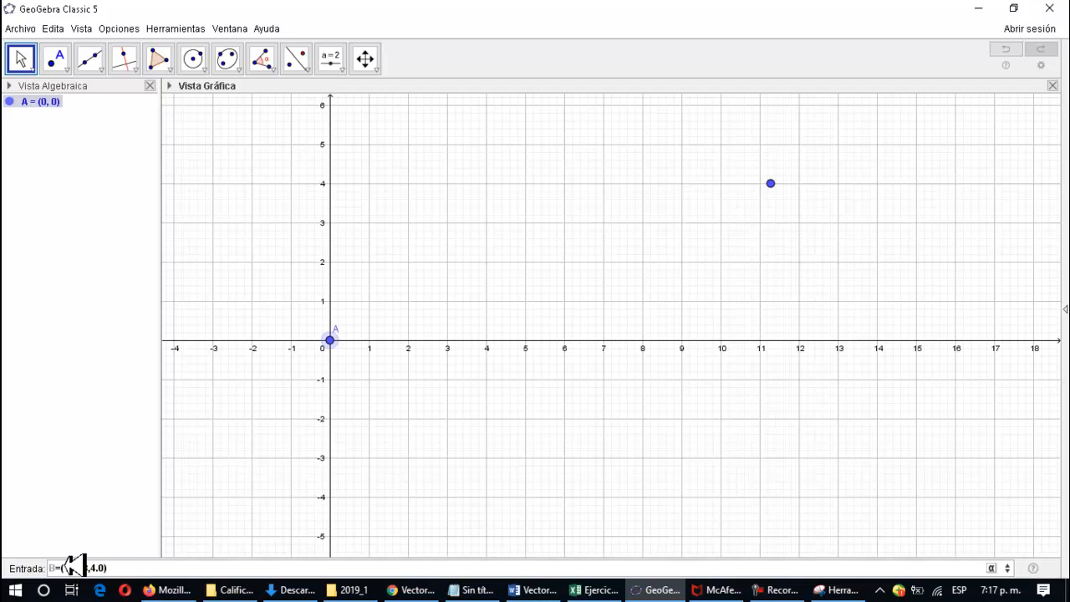
pyautogui.press('Return')
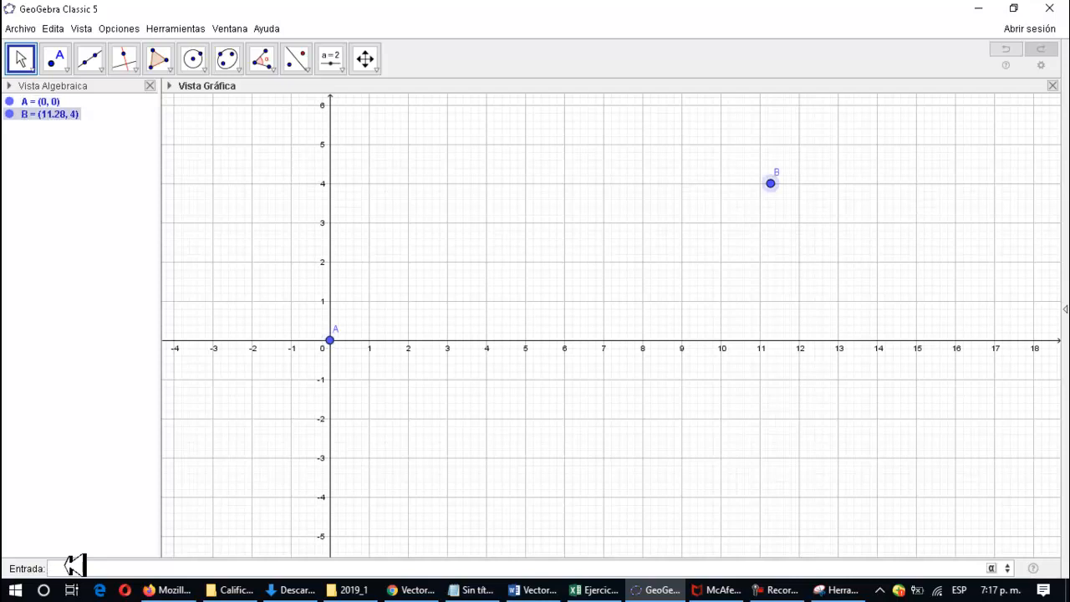
# Share the GeoGebra Classic 5 application window in the Bb Collaborate session in Chrome
pyautogui.moveTo(301, 589)
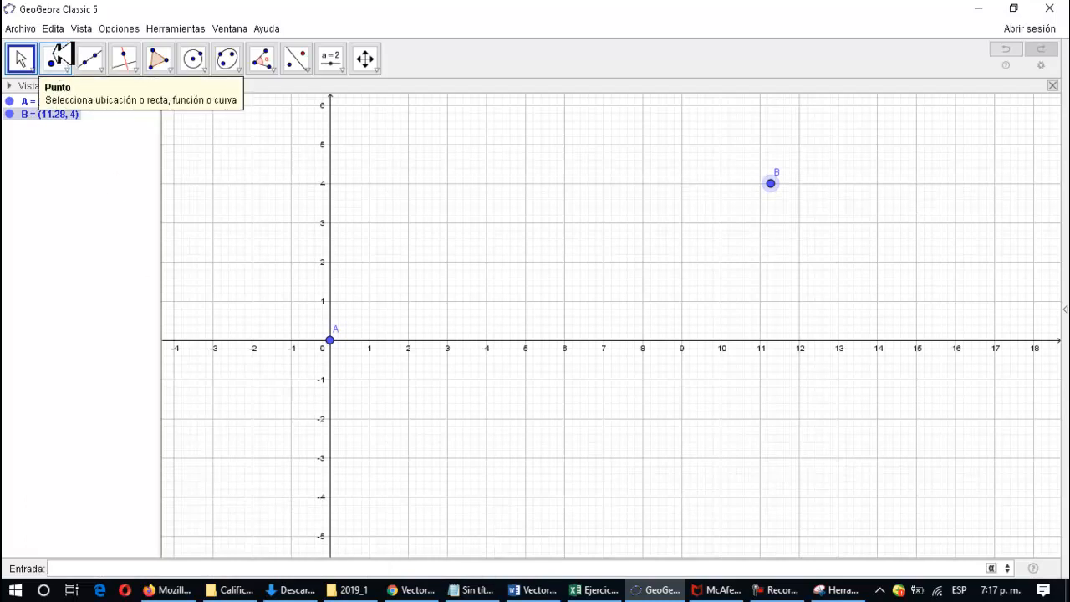
pyautogui.click(422, 587)
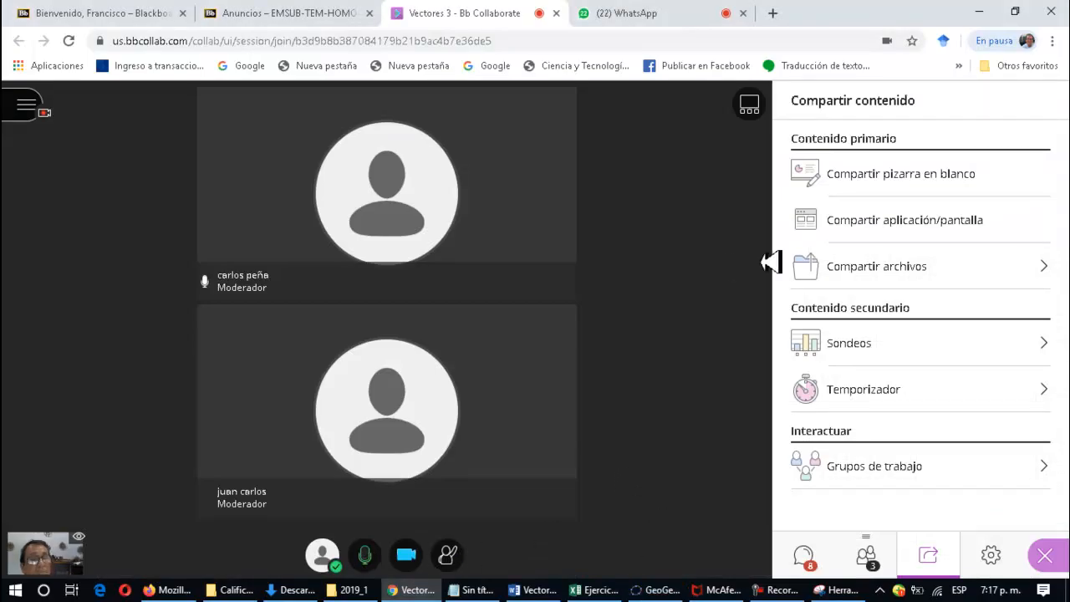
pyautogui.click(862, 224)
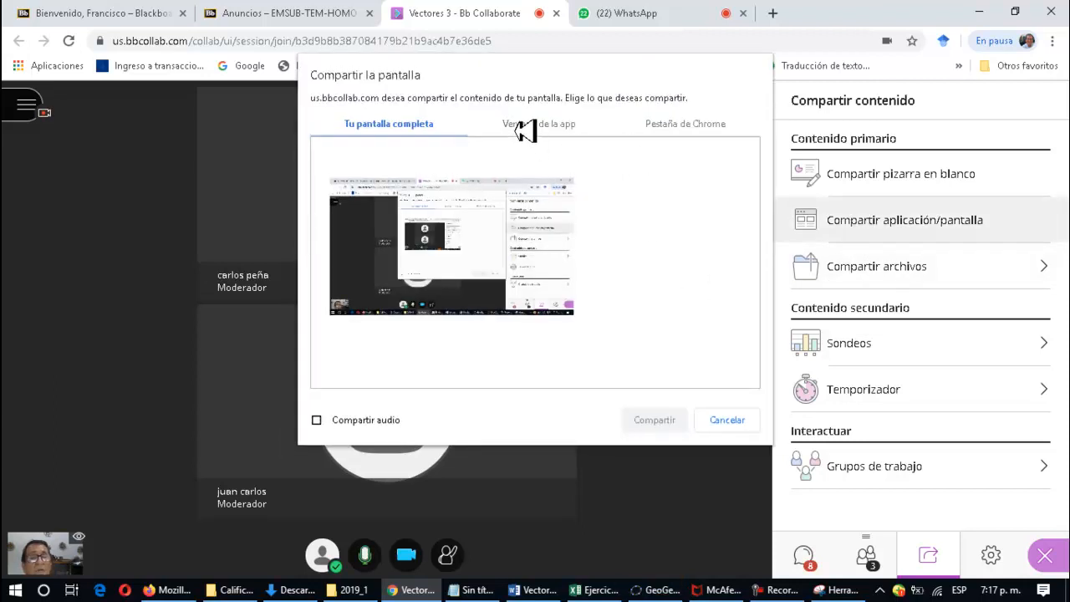
pyautogui.click(536, 125)
pyautogui.click(516, 199)
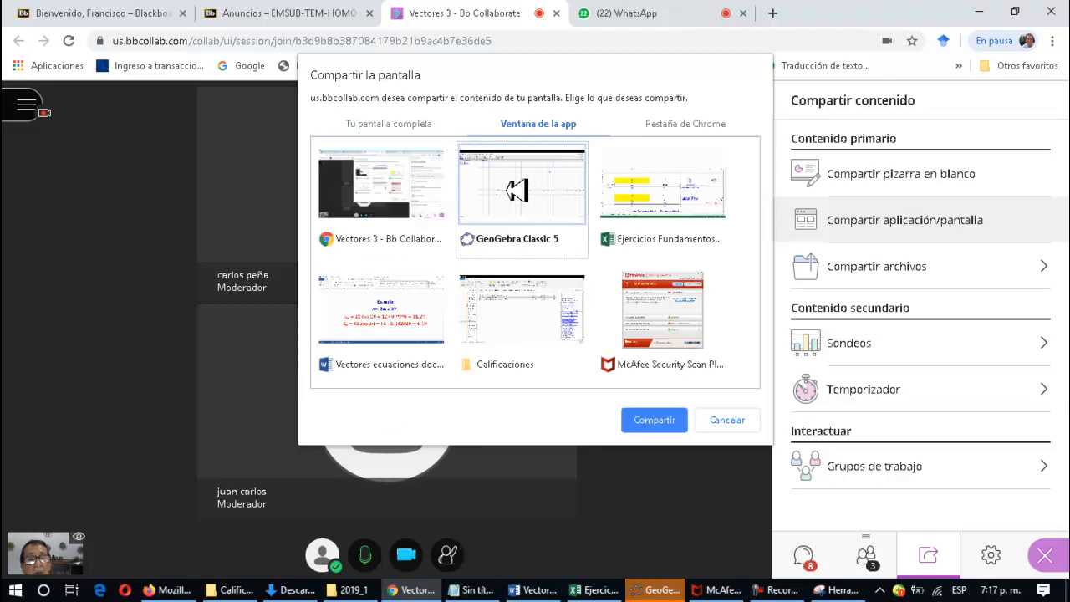
pyautogui.click(649, 418)
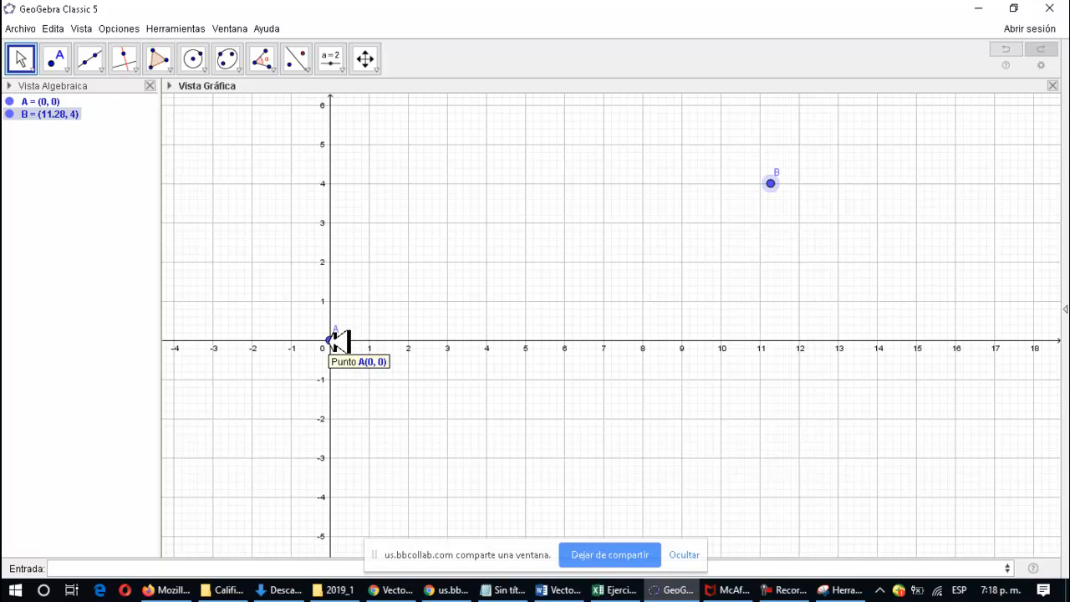
# Draw a vector from point A at the origin to point B with the Vector tool
pyautogui.click(23, 64)
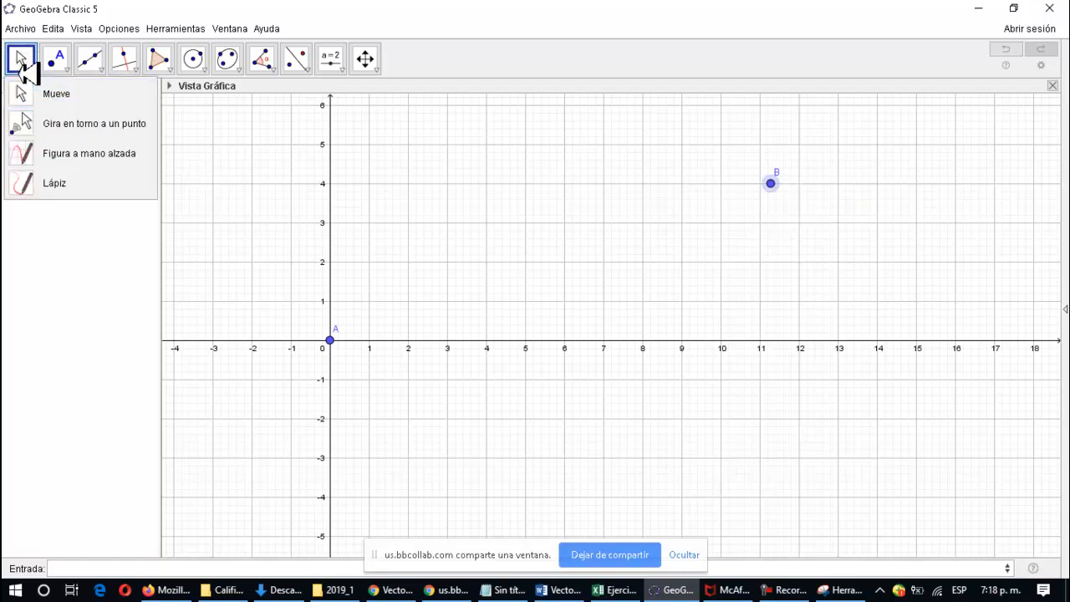
pyautogui.moveTo(63, 61)
pyautogui.moveTo(102, 60)
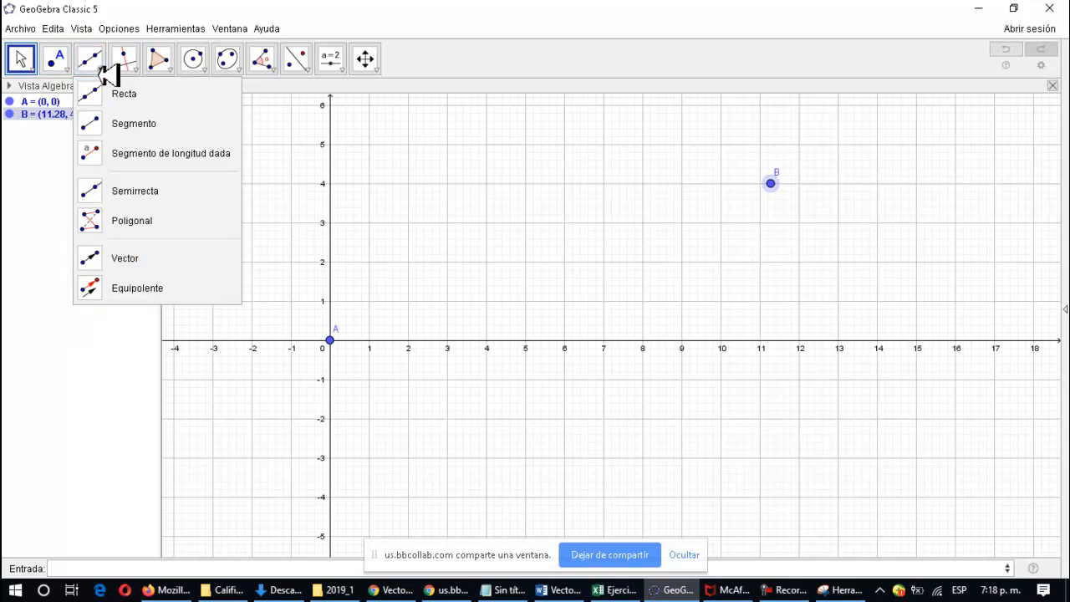
pyautogui.moveTo(262, 62)
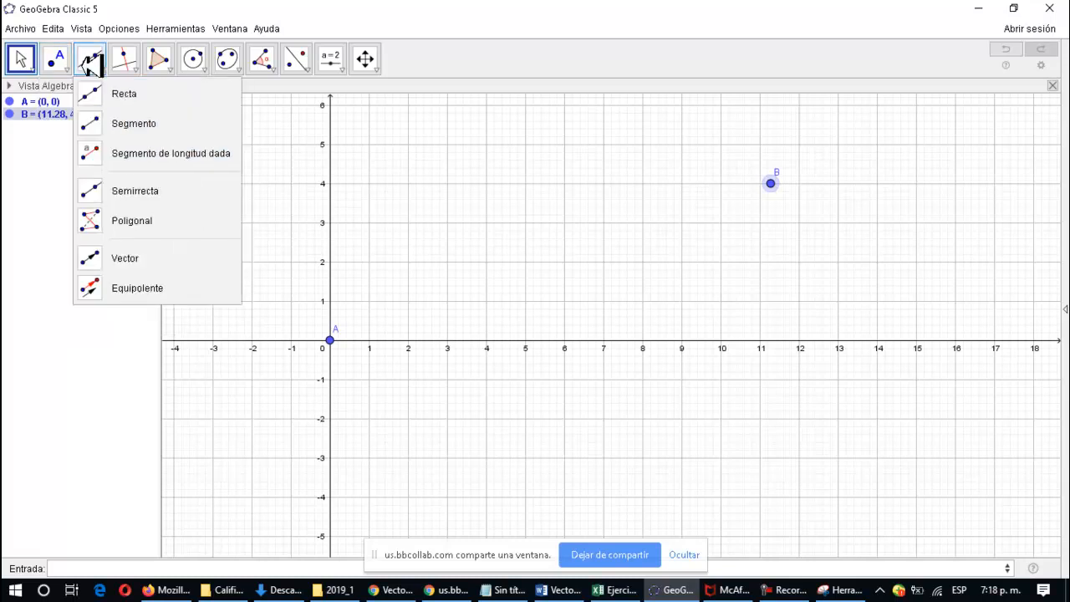
pyautogui.click(100, 259)
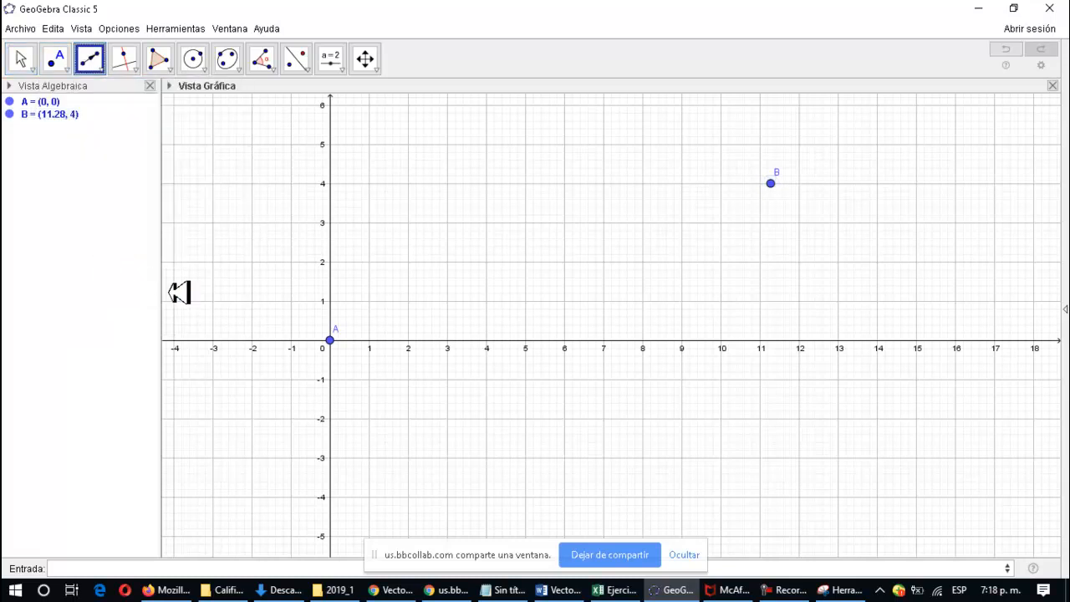
pyautogui.click(331, 339)
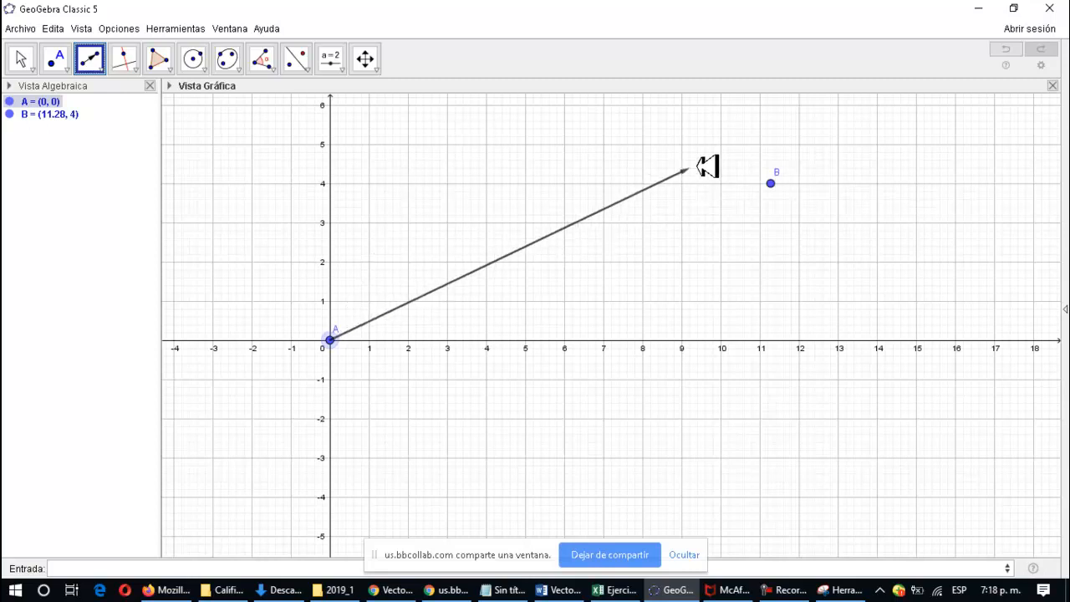
pyautogui.click(770, 183)
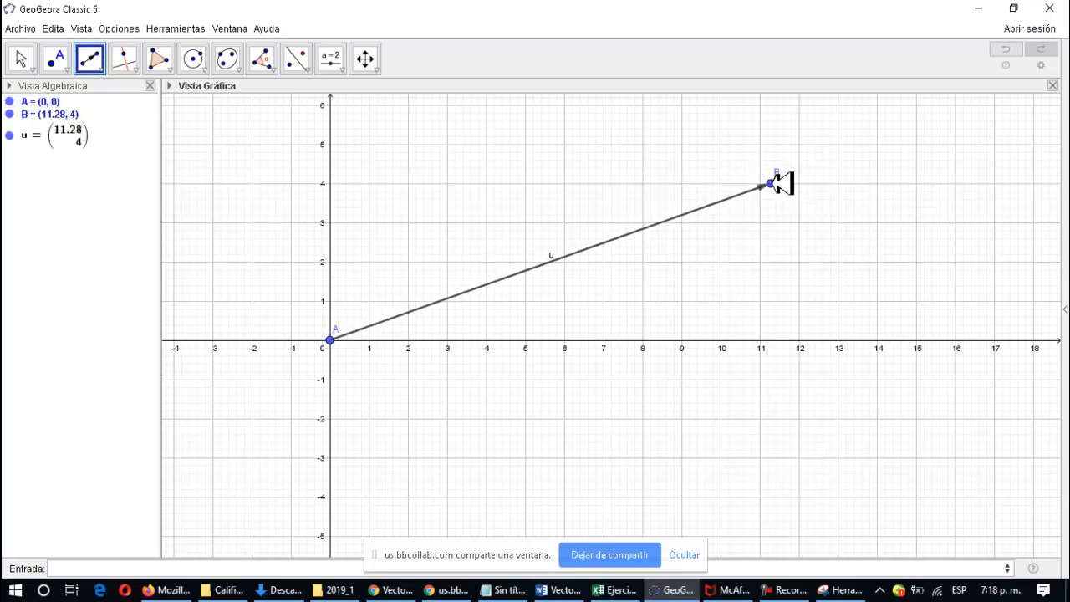
# Measure the distance from A to B, compare it with magnitude A in the Excel sheet, and return to GeoGebra
pyautogui.click(274, 66)
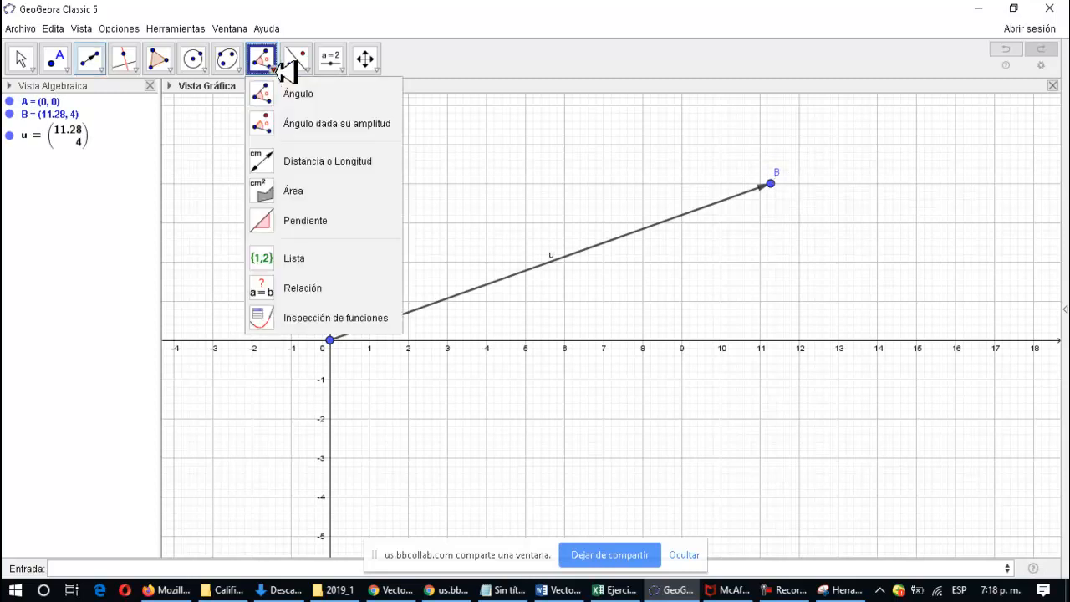
pyautogui.click(264, 159)
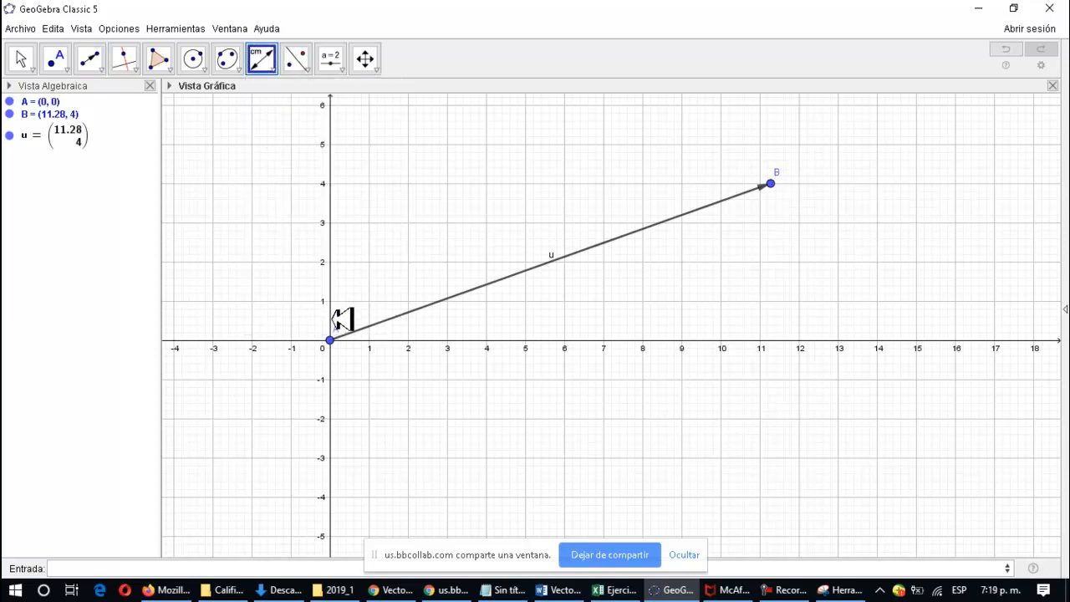
pyautogui.click(330, 338)
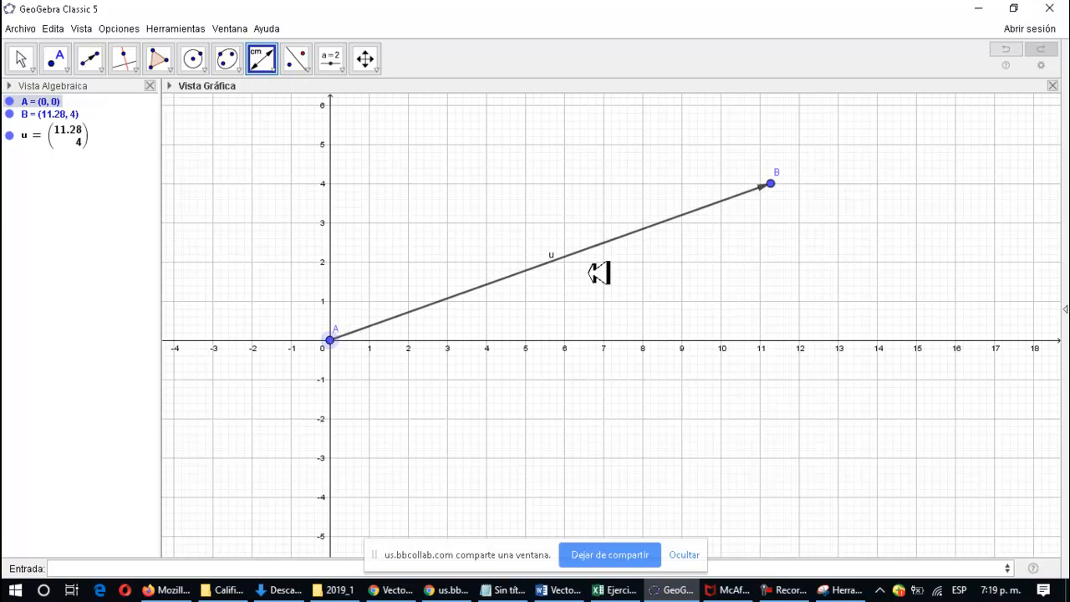
pyautogui.click(771, 181)
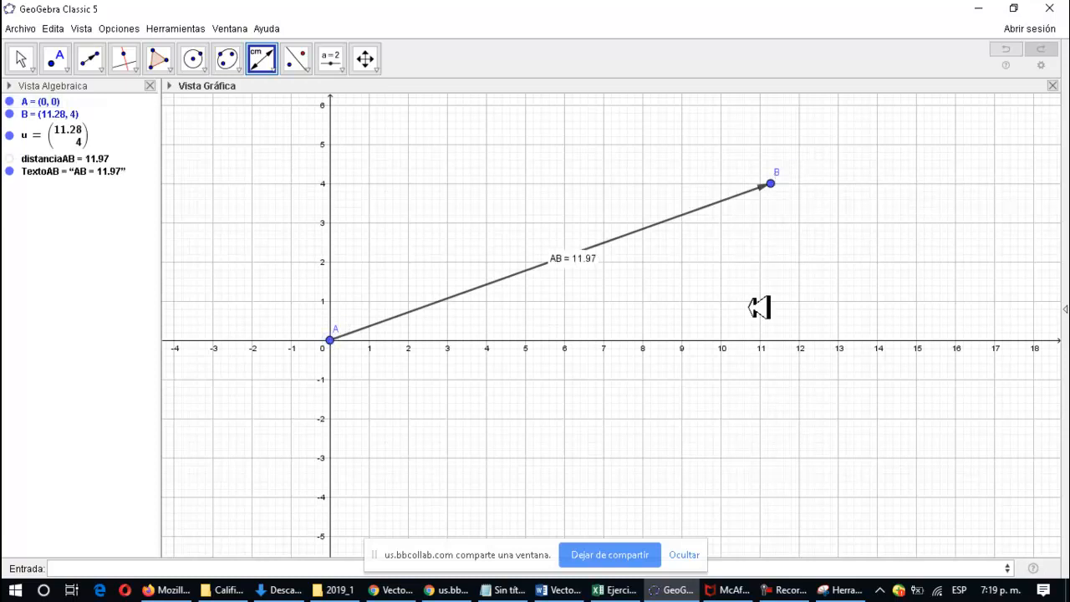
pyautogui.click(627, 589)
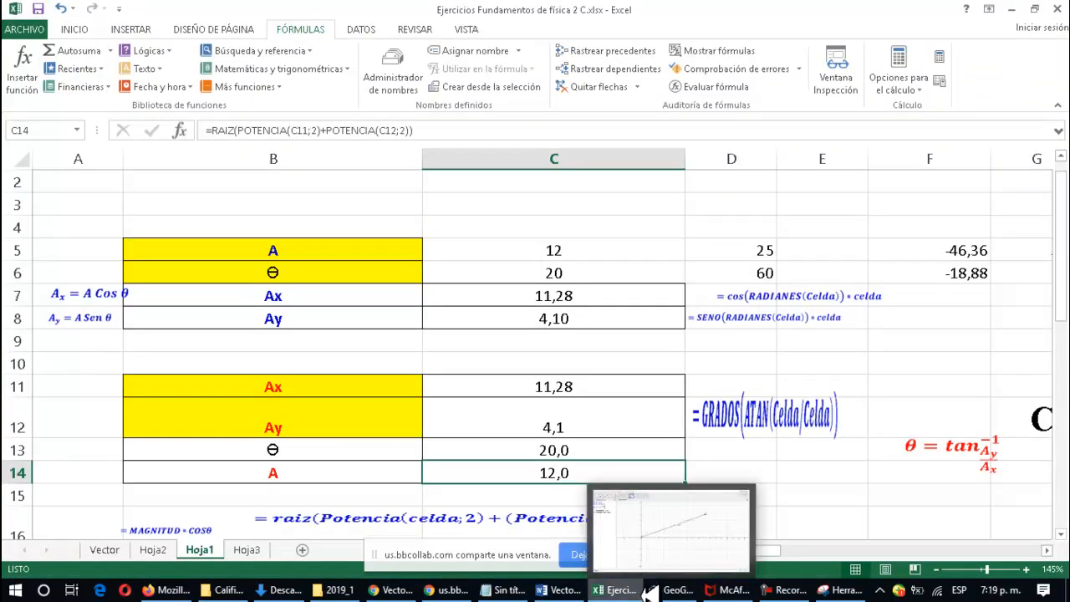
pyautogui.click(681, 590)
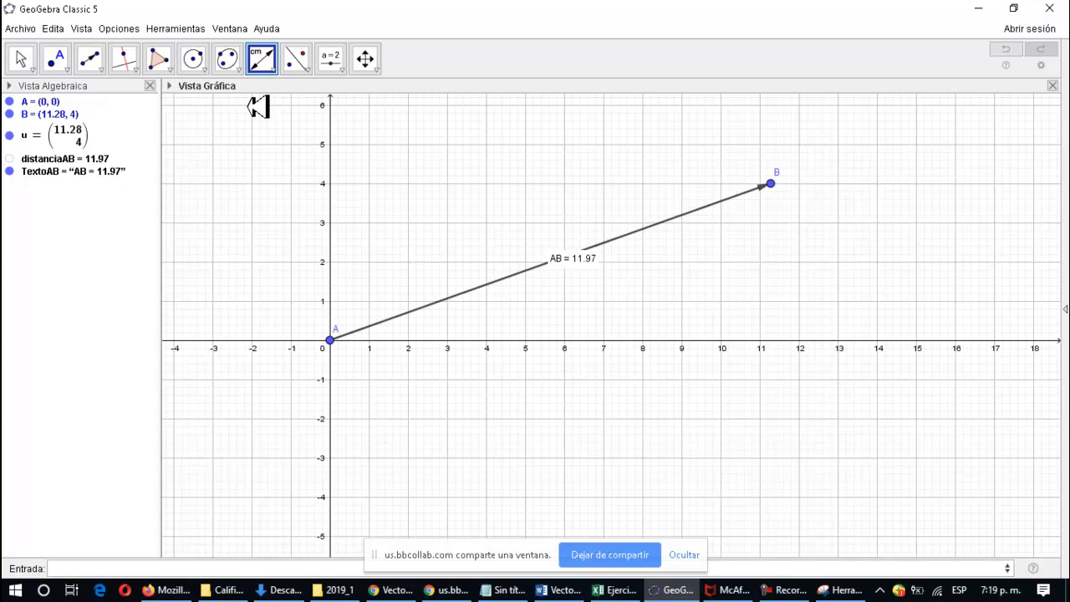
# Place point C at (11, 0) on the x-axis and measure the angle from C to B with its vertex at A
pyautogui.click(56, 60)
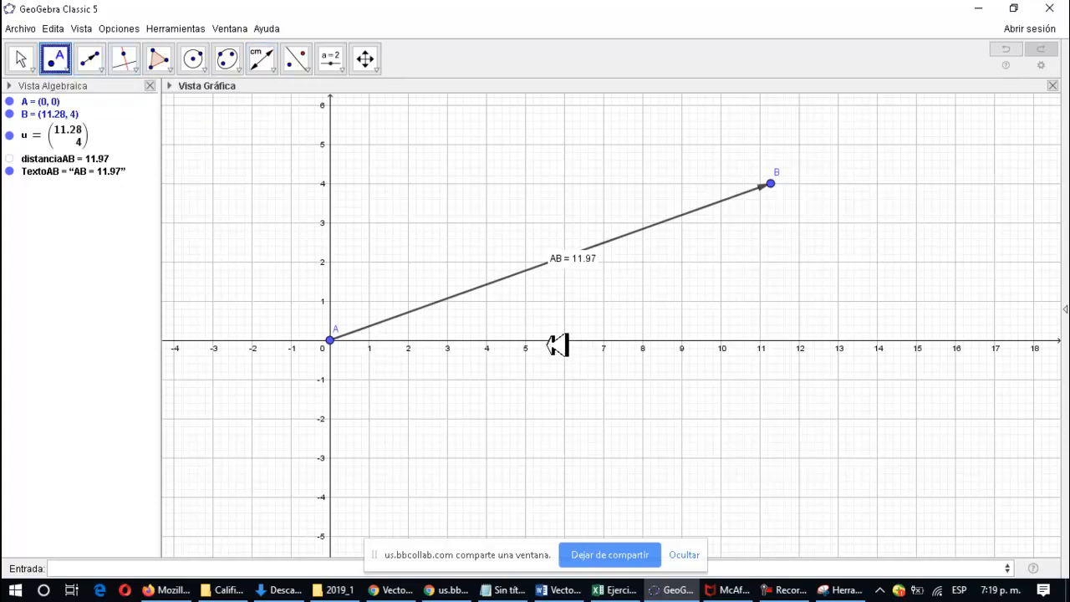
pyautogui.click(762, 339)
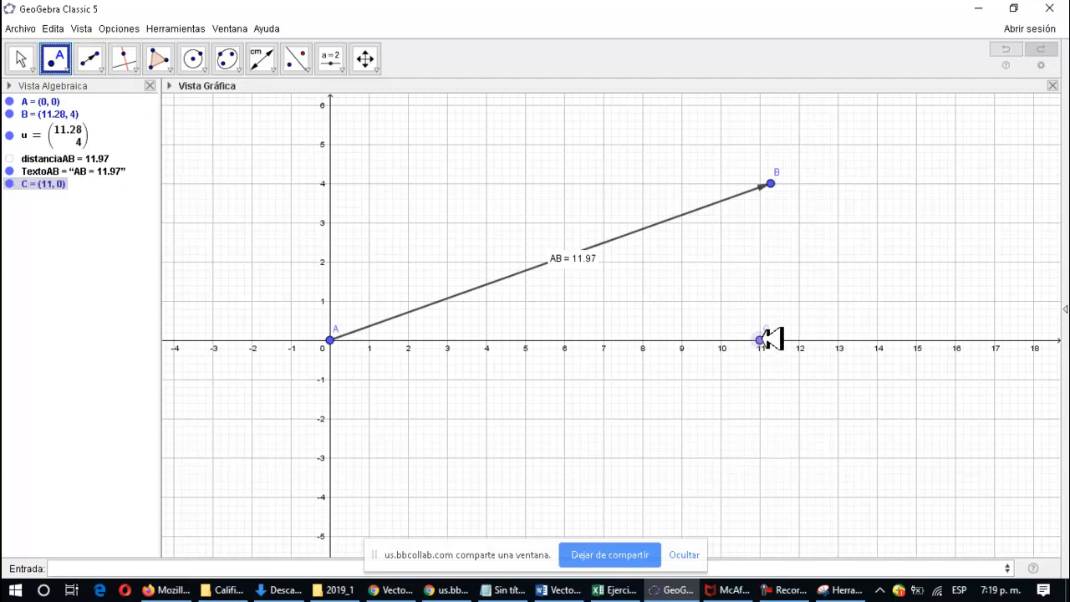
pyautogui.click(274, 59)
pyautogui.click(275, 58)
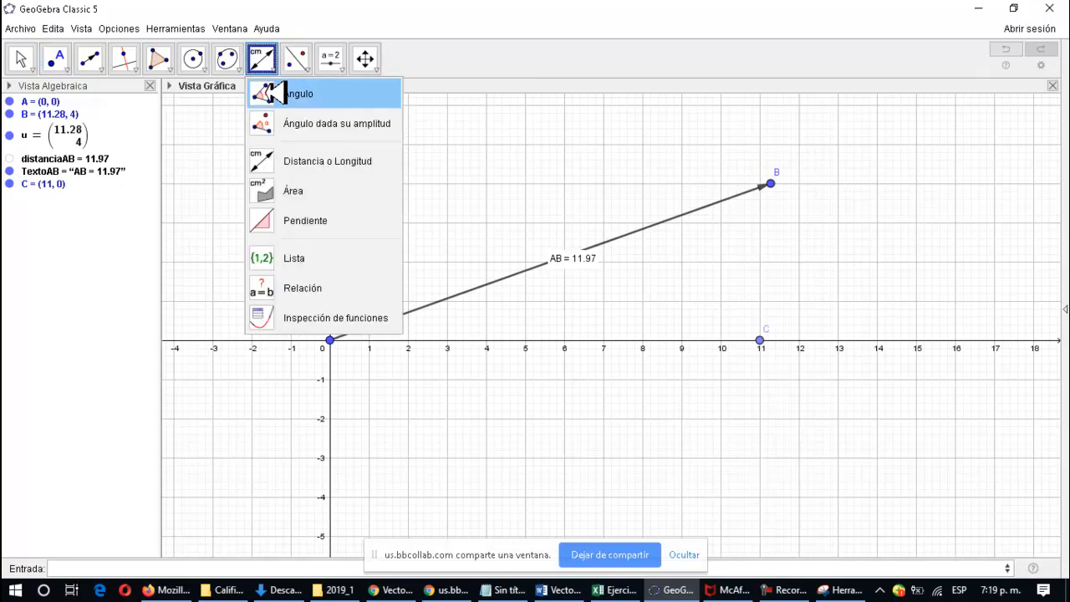
pyautogui.click(274, 93)
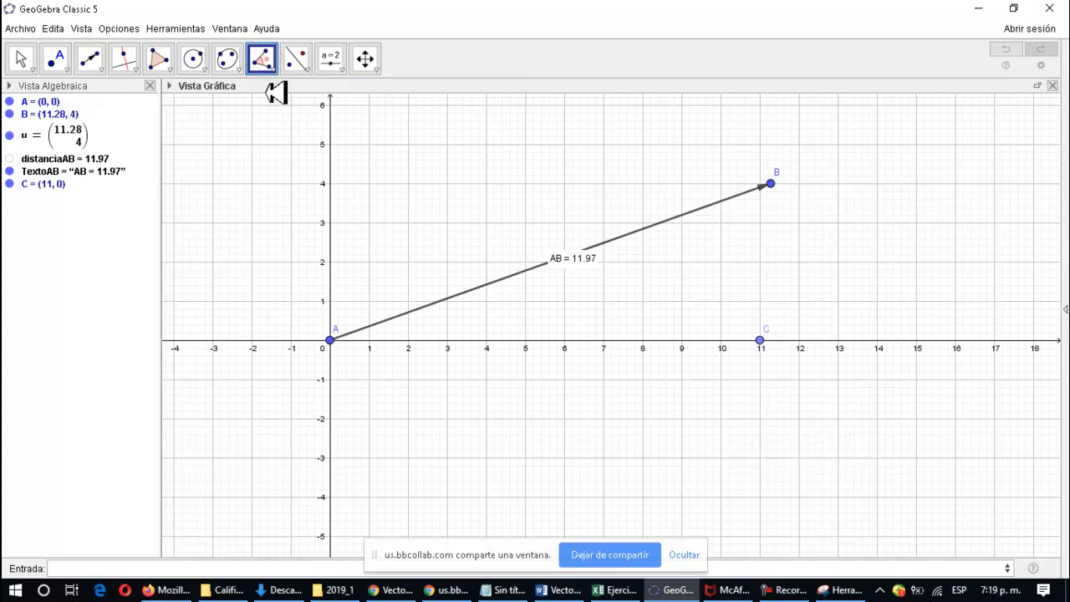
pyautogui.click(761, 339)
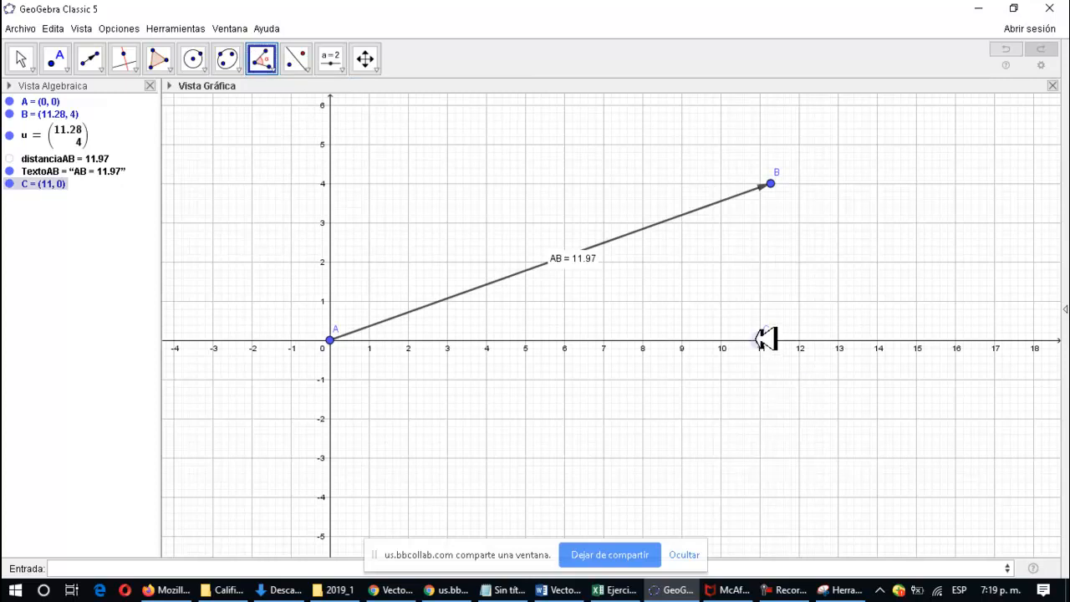
pyautogui.click(332, 337)
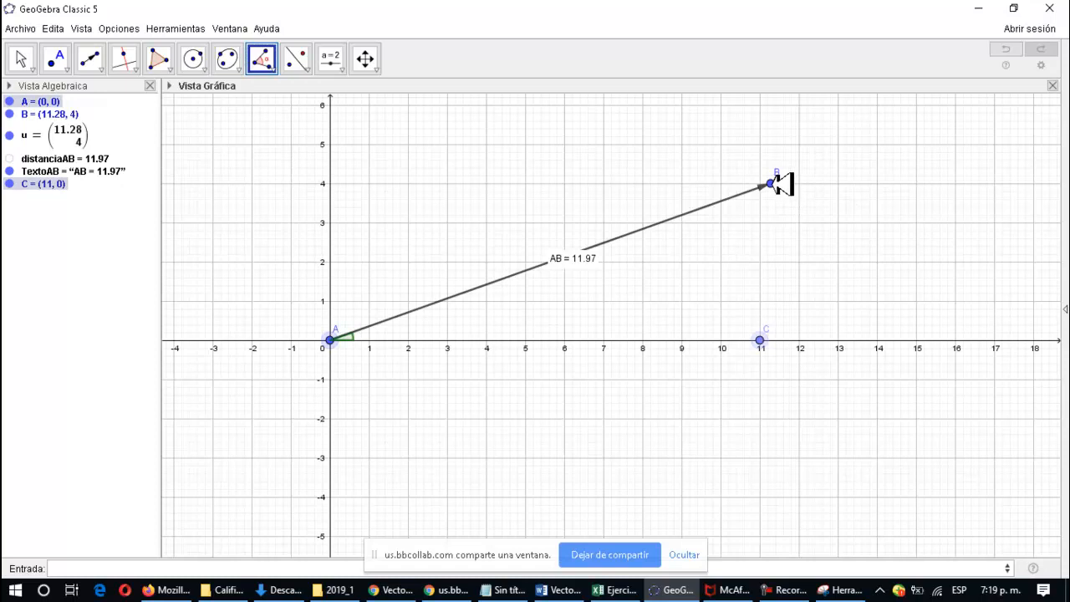
pyautogui.click(771, 183)
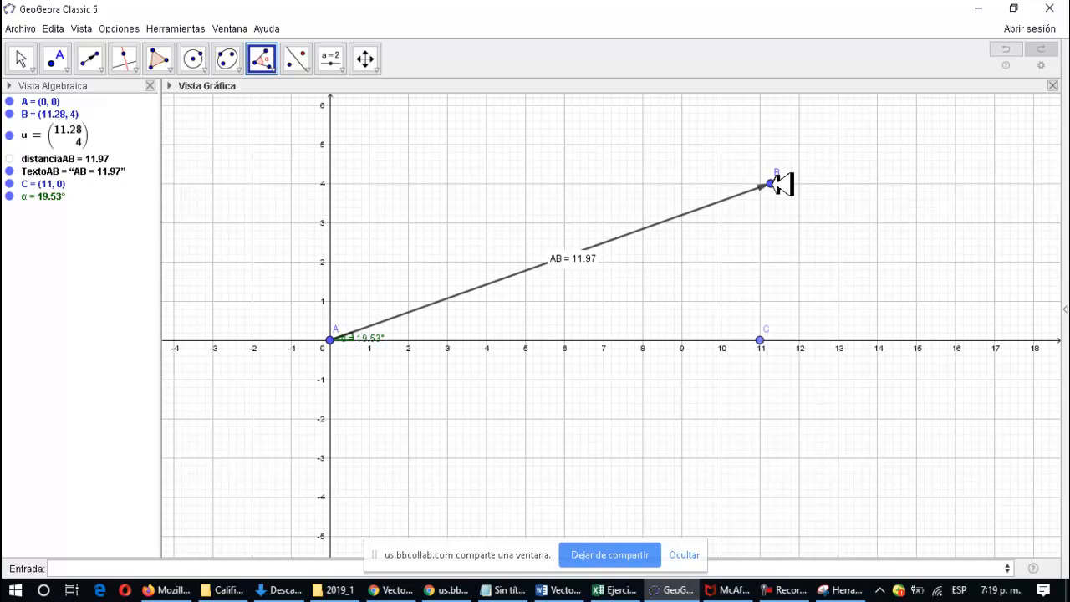
# Hide point C on the x-axis
pyautogui.click(760, 339)
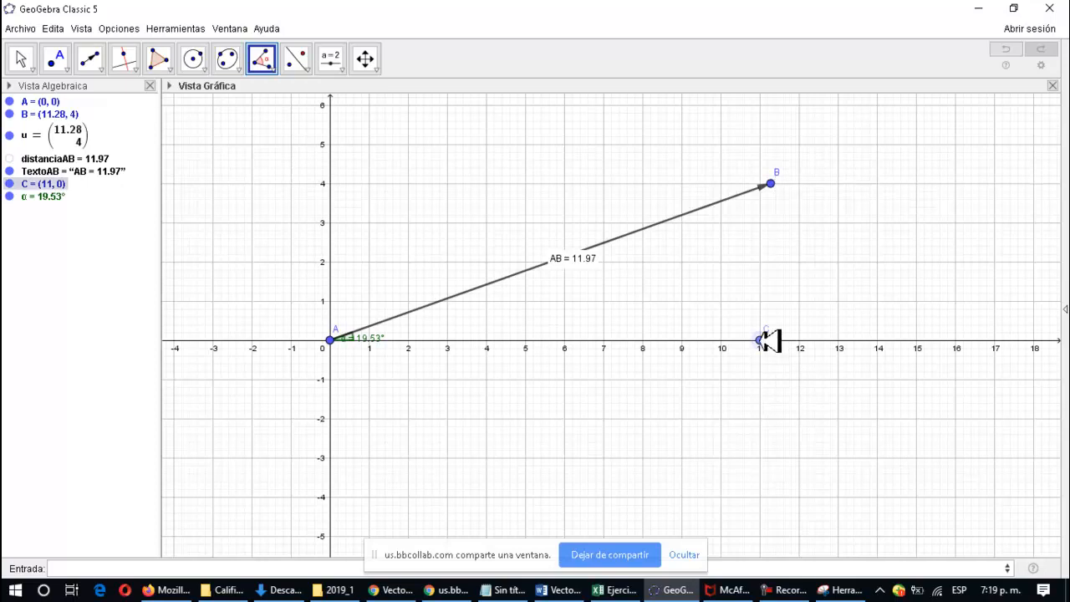
pyautogui.rightClick(761, 340)
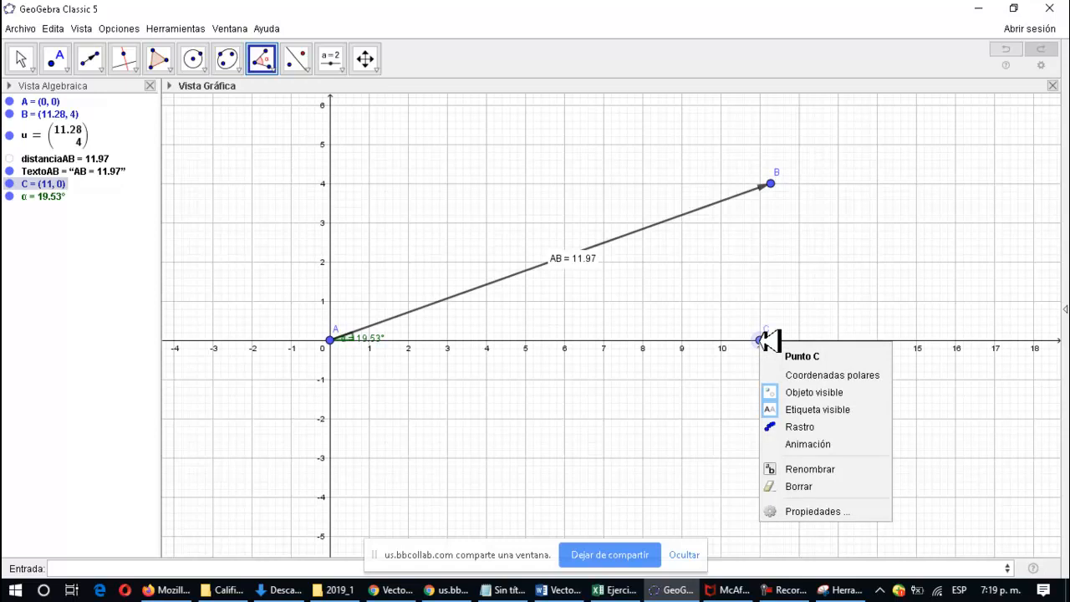
pyautogui.click(794, 392)
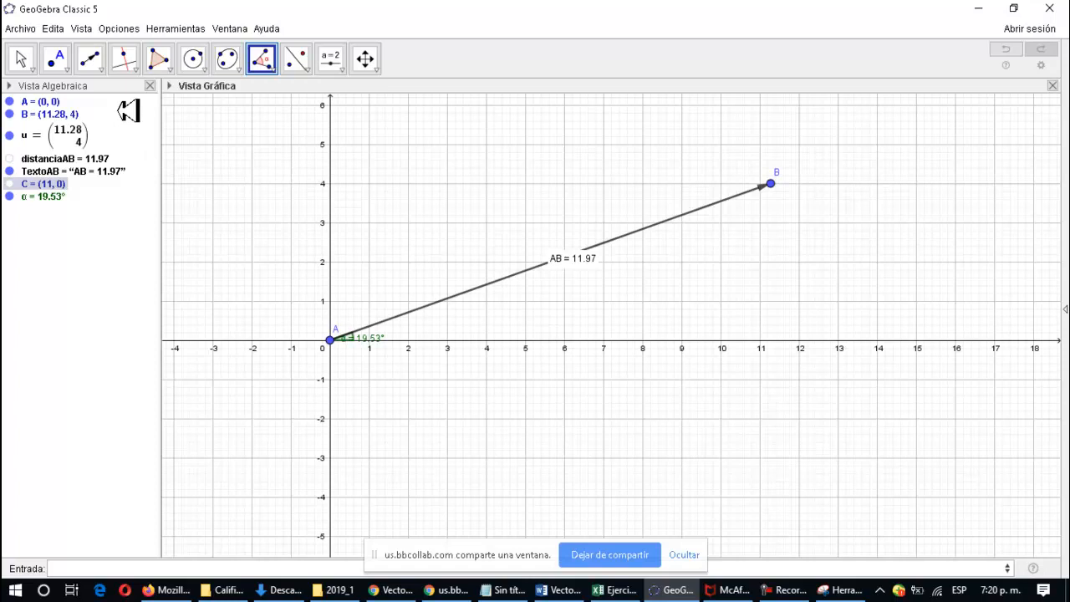
# Move point B freehand with the Move tool to about (11.16, 4.02)
pyautogui.click(26, 61)
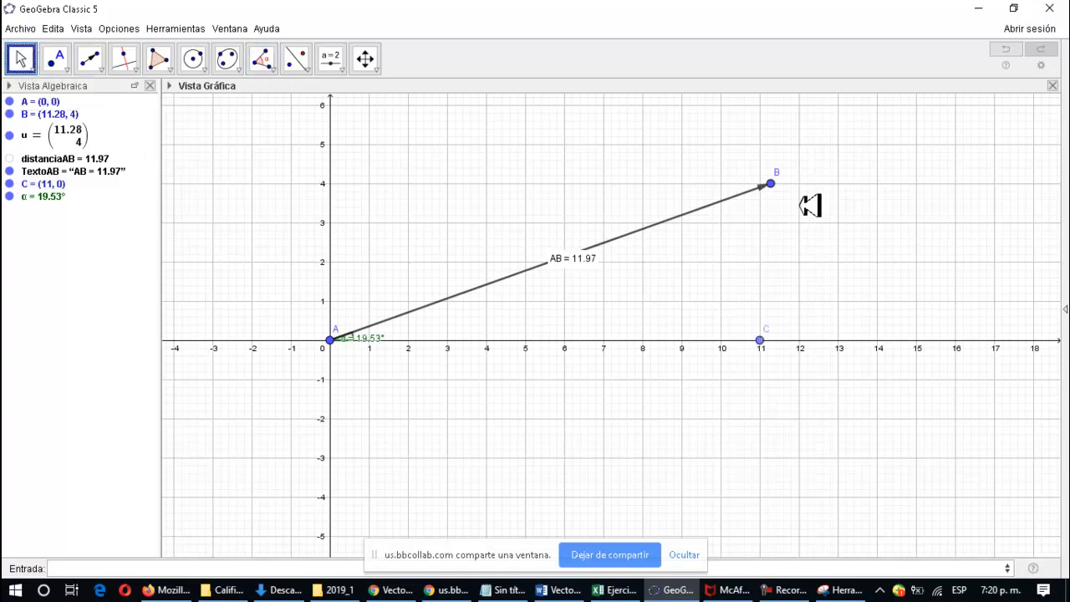
pyautogui.click(778, 180)
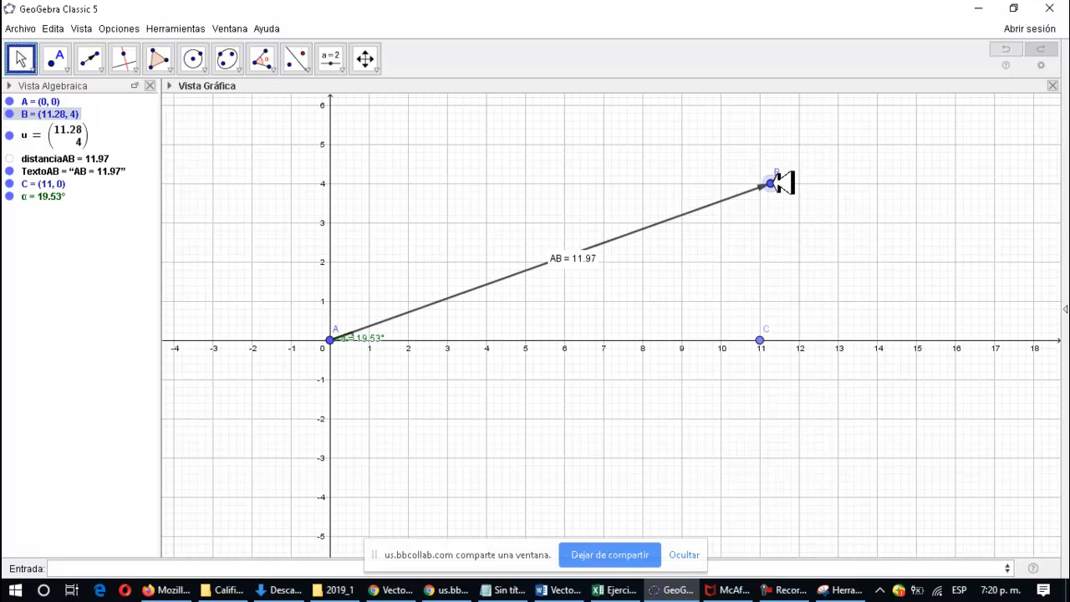
pyautogui.moveTo(777, 182)
pyautogui.mouseDown()
pyautogui.moveTo(771, 172)
pyautogui.moveTo(776, 183)
pyautogui.mouseUp()
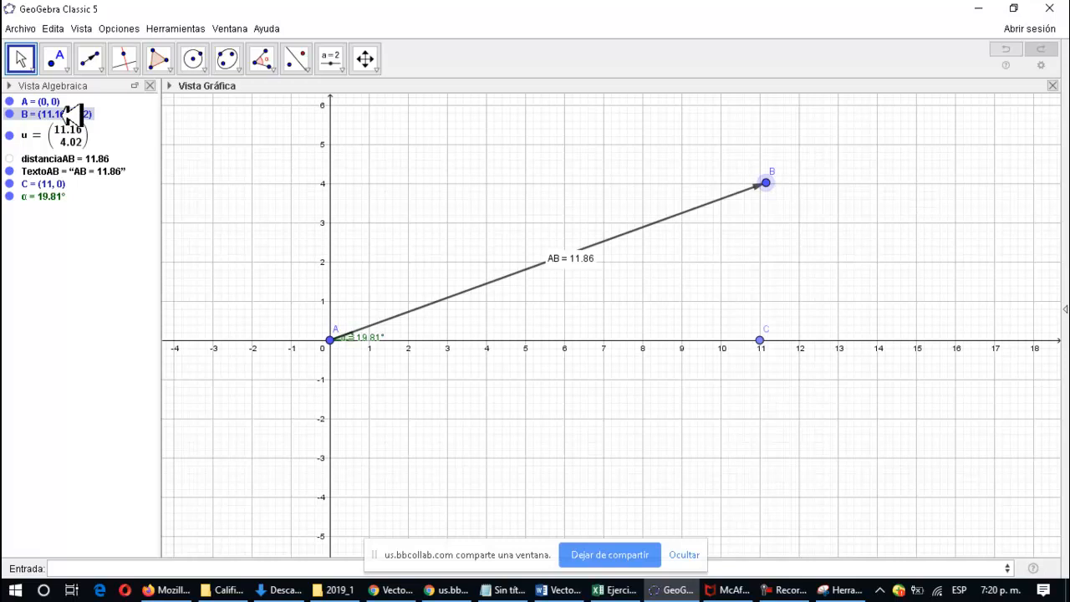
# Switch to Excel and show the Ax value in C7 and the Ay value in C8 with four decimal places
pyautogui.click(604, 590)
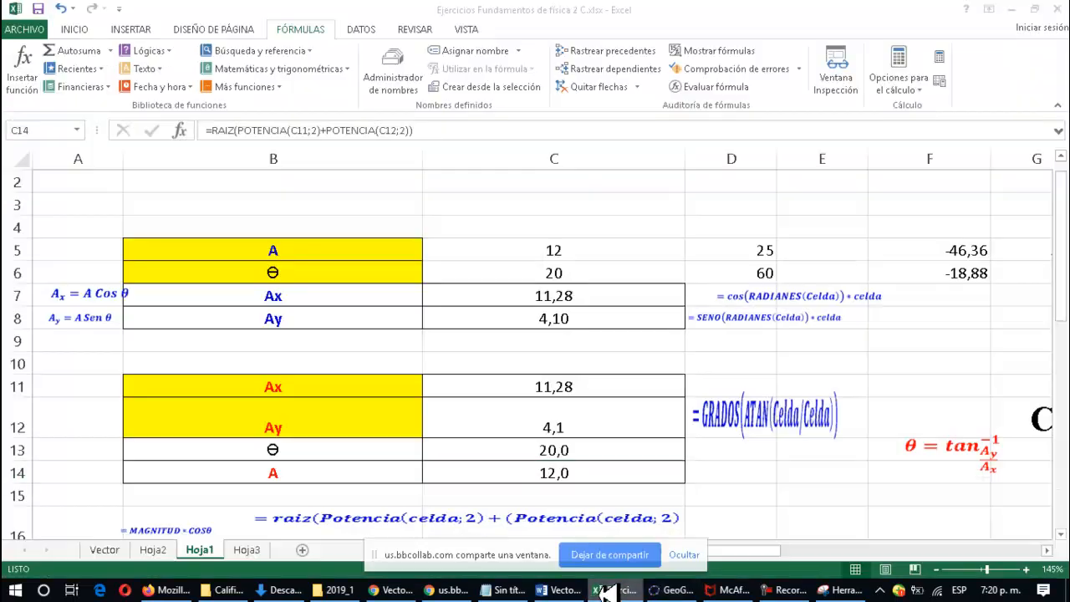
pyautogui.click(583, 301)
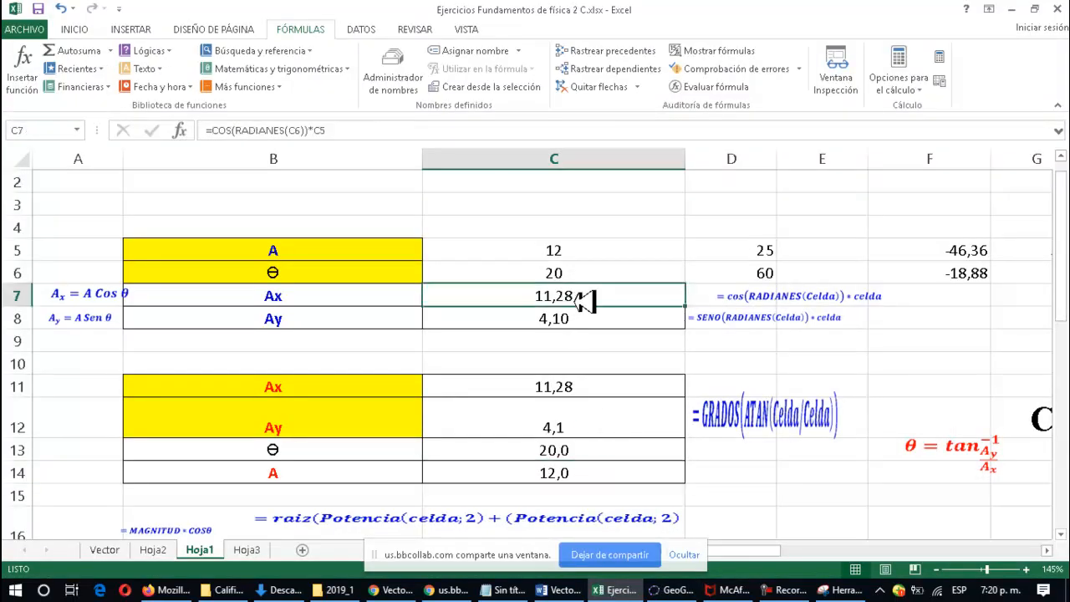
pyautogui.click(87, 30)
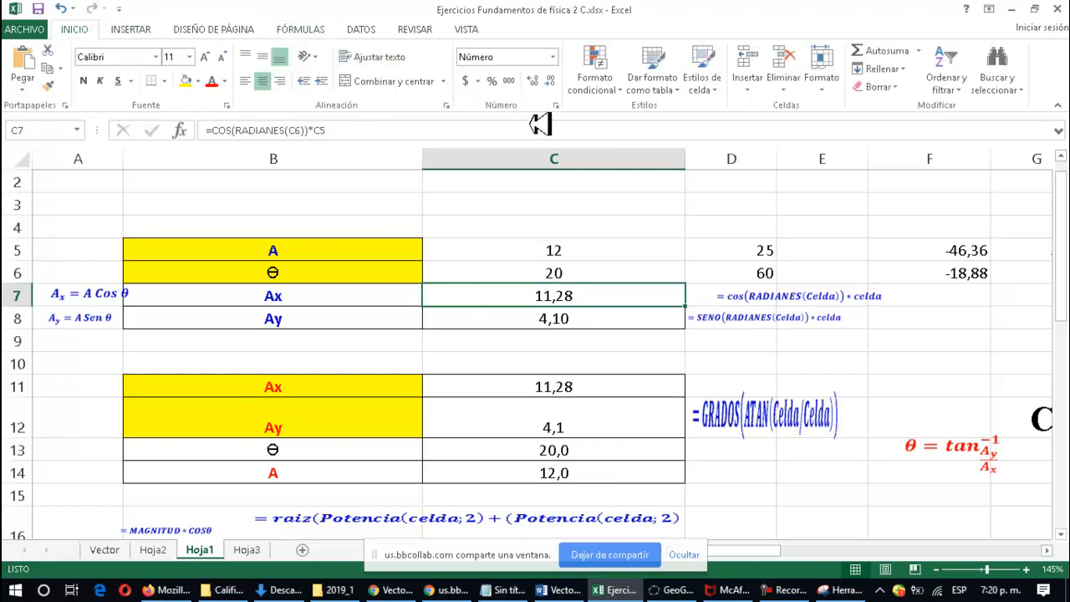
pyautogui.click(534, 81)
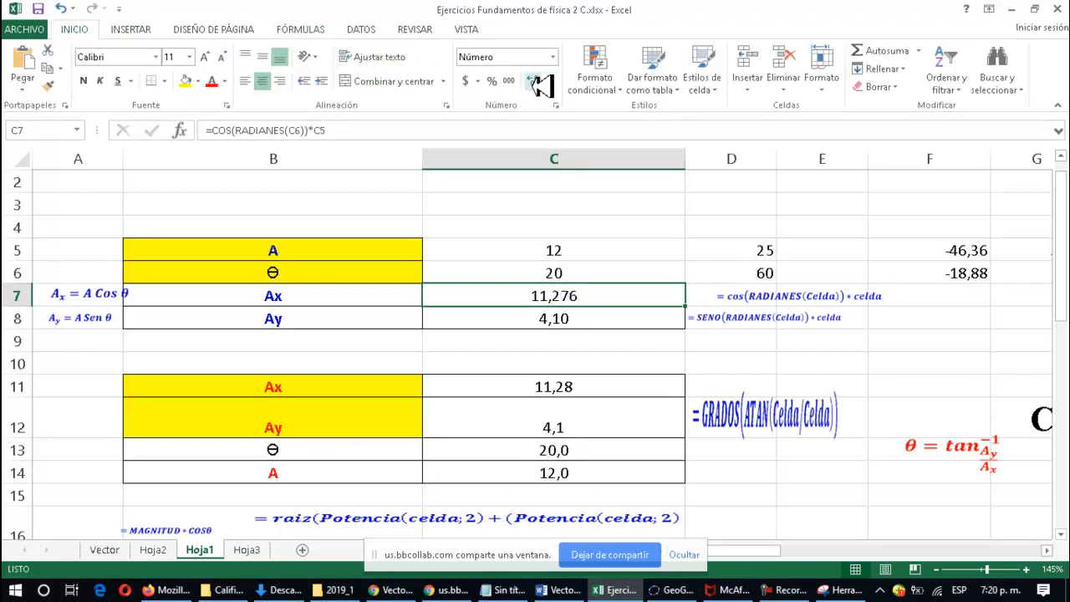
pyautogui.click(535, 81)
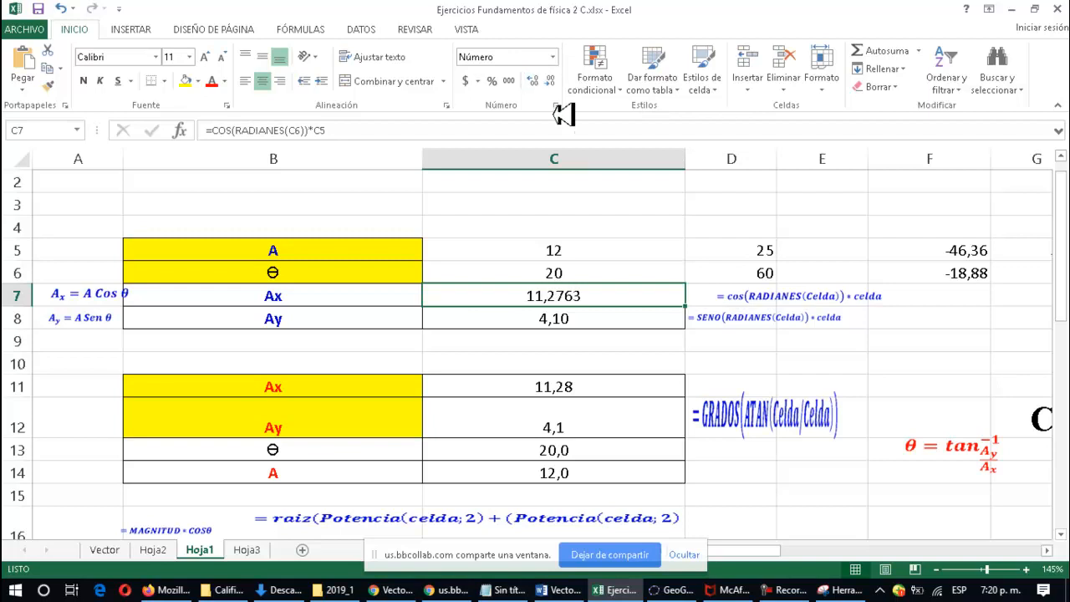
pyautogui.click(560, 313)
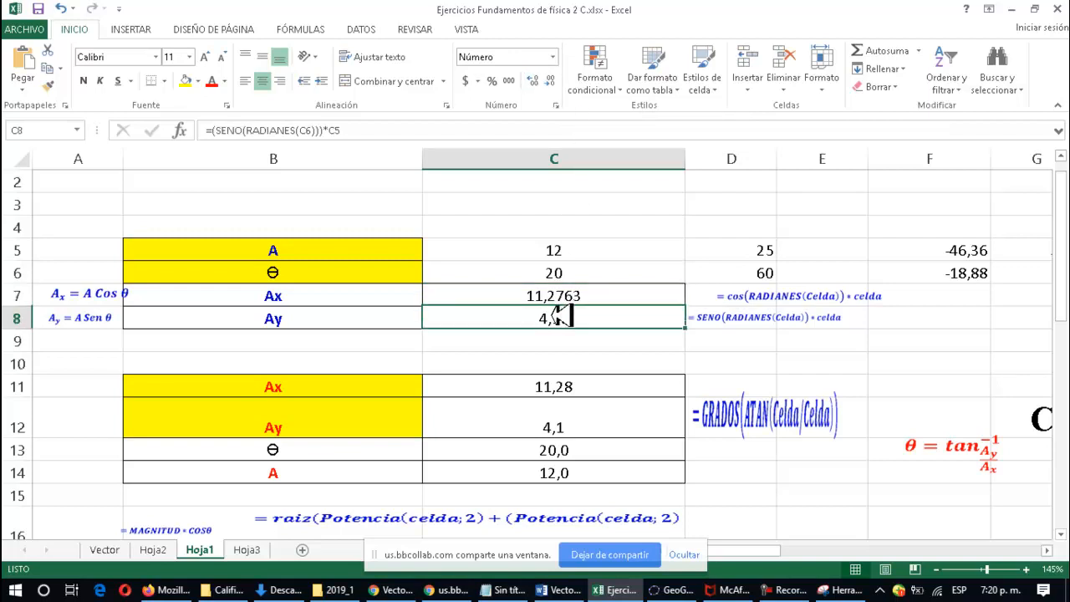
pyautogui.click(536, 81)
pyautogui.click(535, 81)
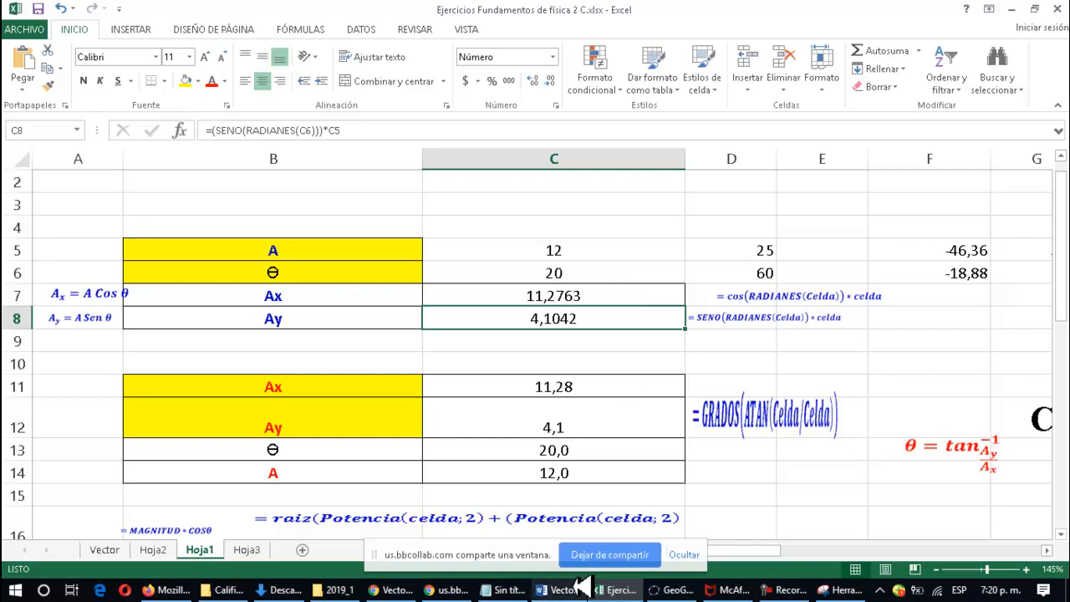
# Switch to GeoGebra and set the x-coordinate of point B to 11.2763
pyautogui.click(677, 590)
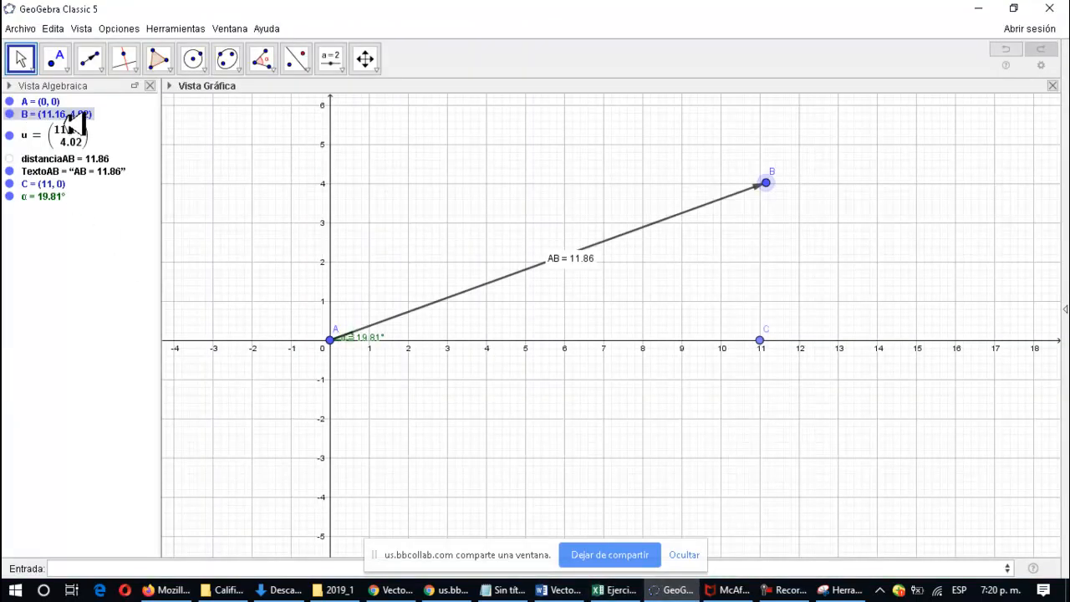
pyautogui.doubleClick(78, 115)
pyautogui.click(78, 115)
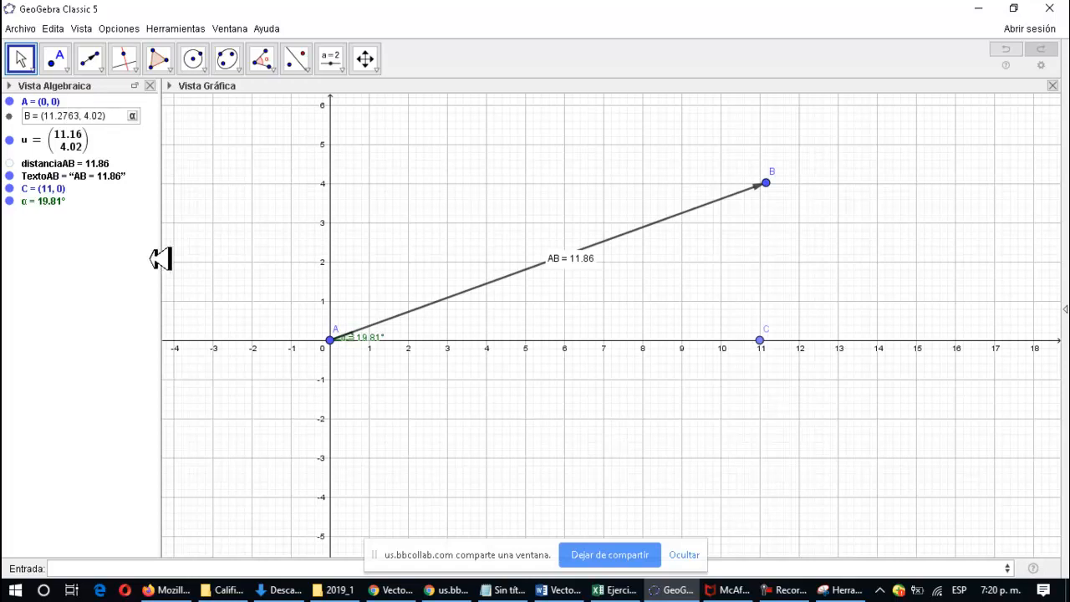
pyautogui.press('Return')
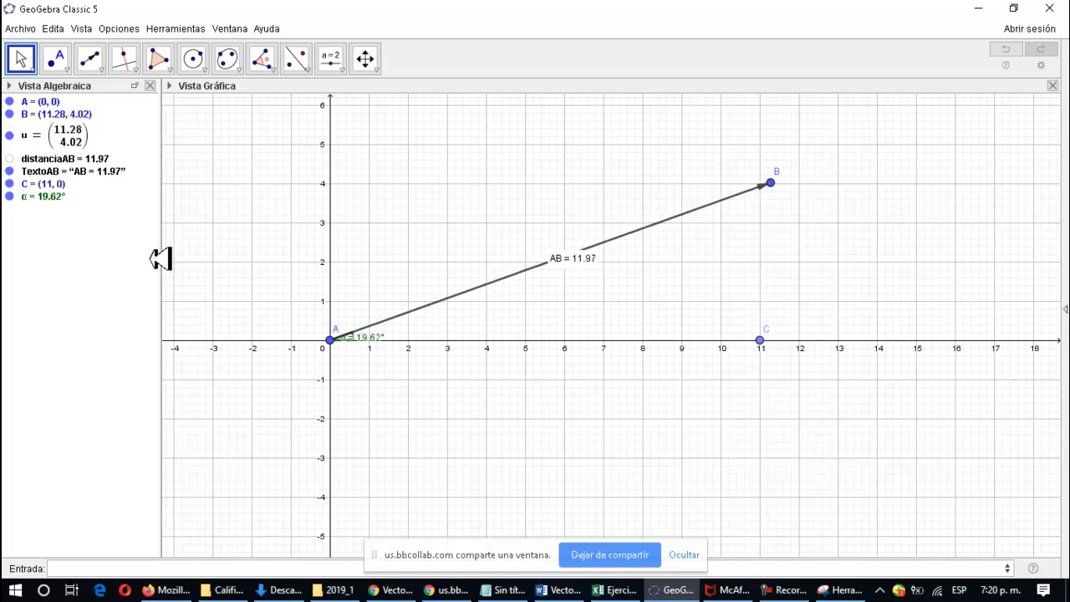
# Check Ay's precise value in the Excel sheet, and set the y-coordinate of point B to 4.1042 in GeoGebra
pyautogui.click(627, 592)
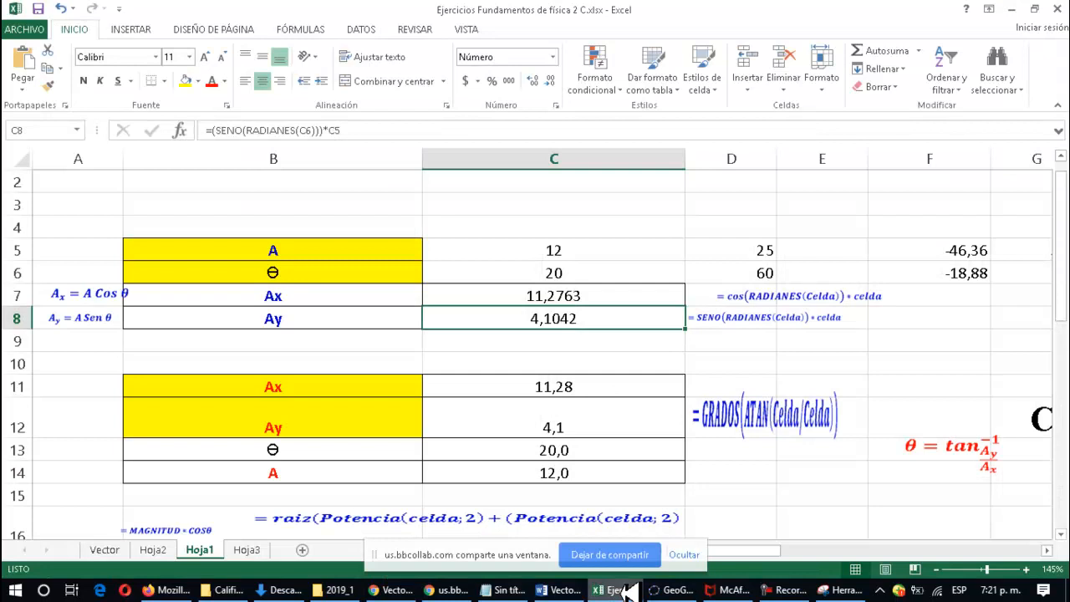
pyautogui.click(678, 590)
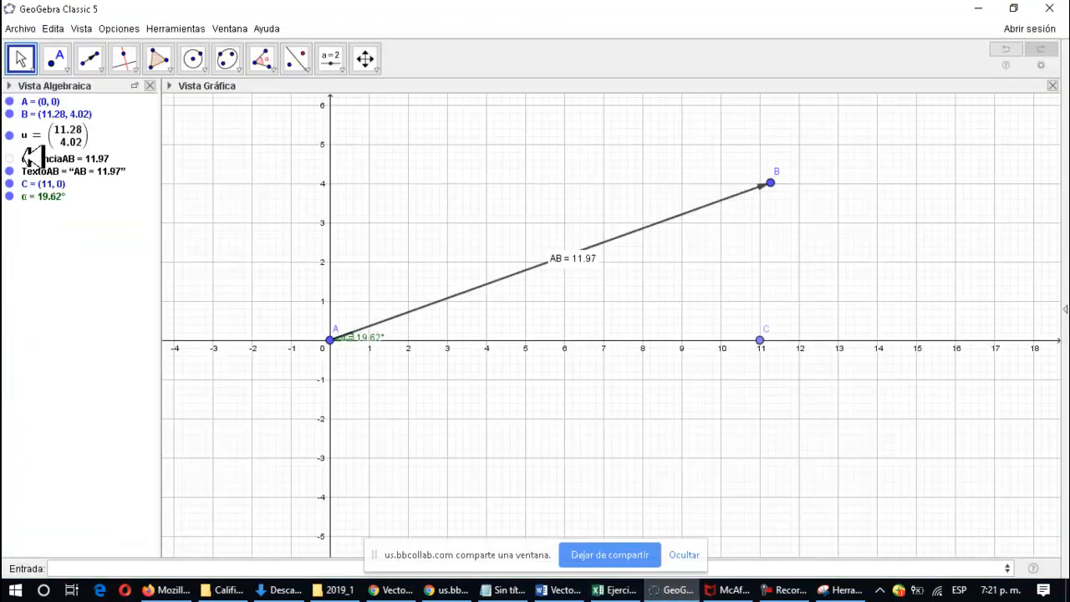
pyautogui.doubleClick(98, 112)
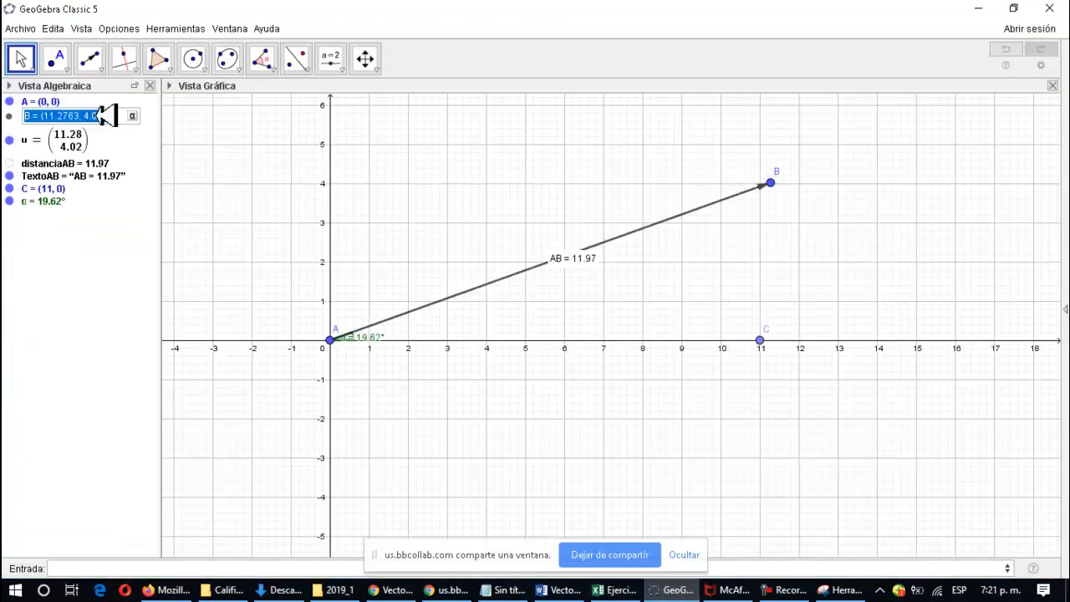
pyautogui.click(111, 117)
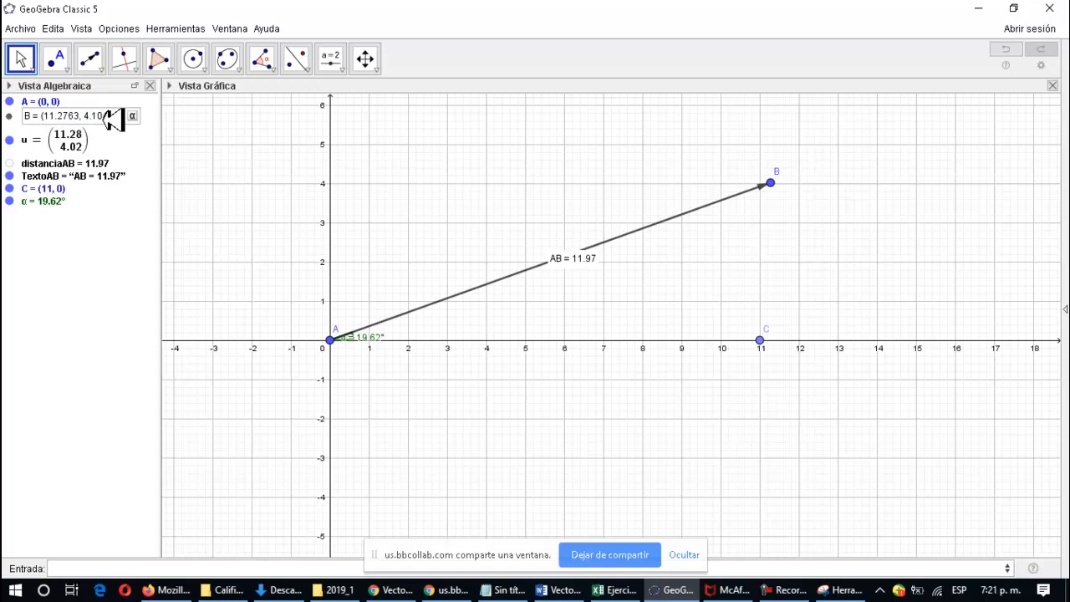
pyautogui.press('Return')
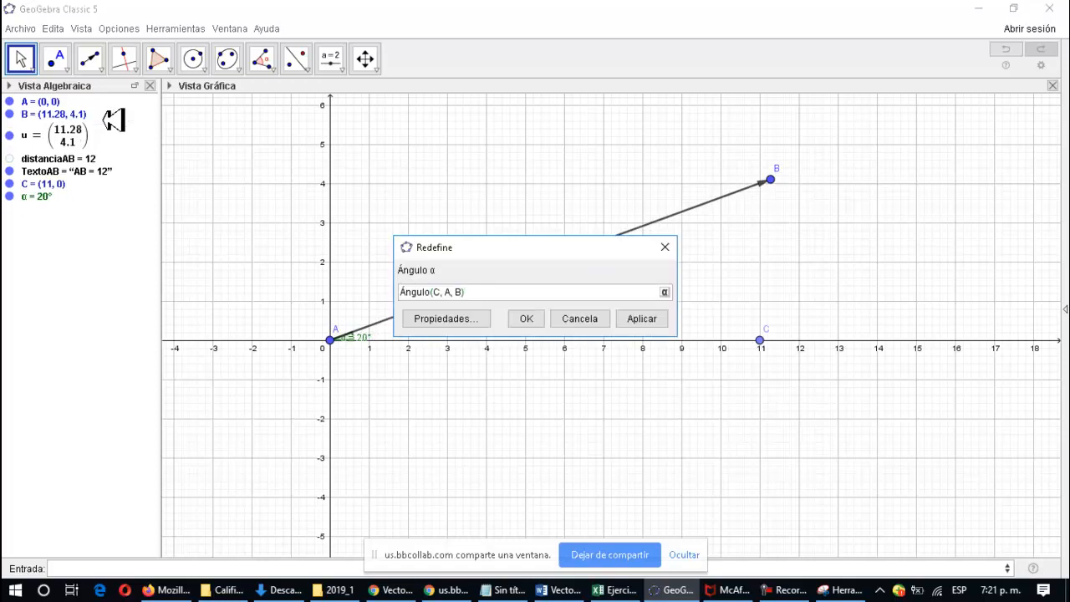
pyautogui.click(525, 318)
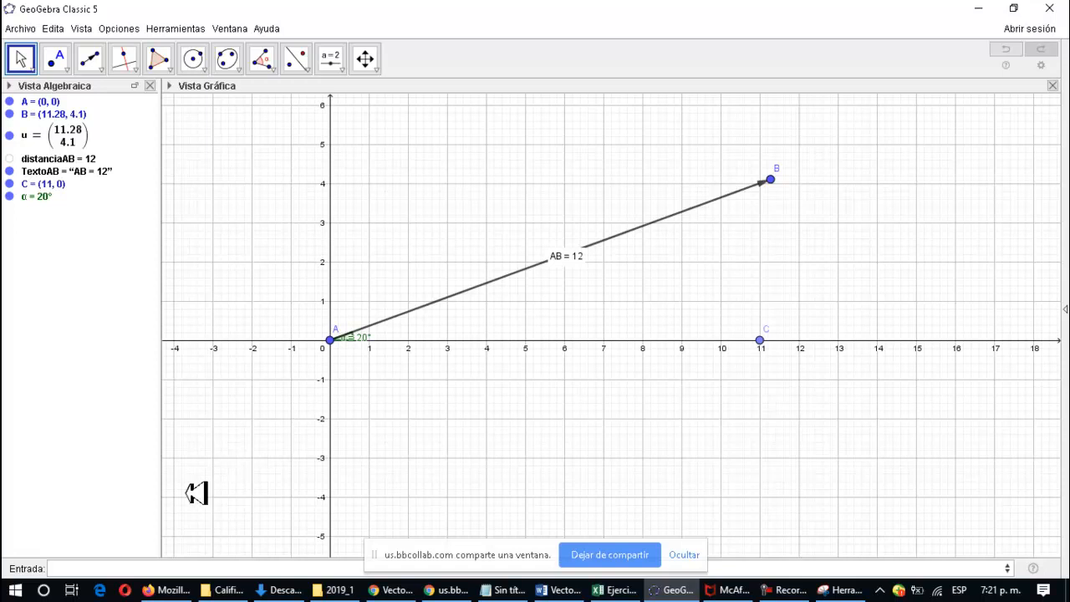
# Stop sharing the GeoGebra window and share the Word document Vectores ecuaciones.docx in the Bb Collaborate session
pyautogui.click(609, 555)
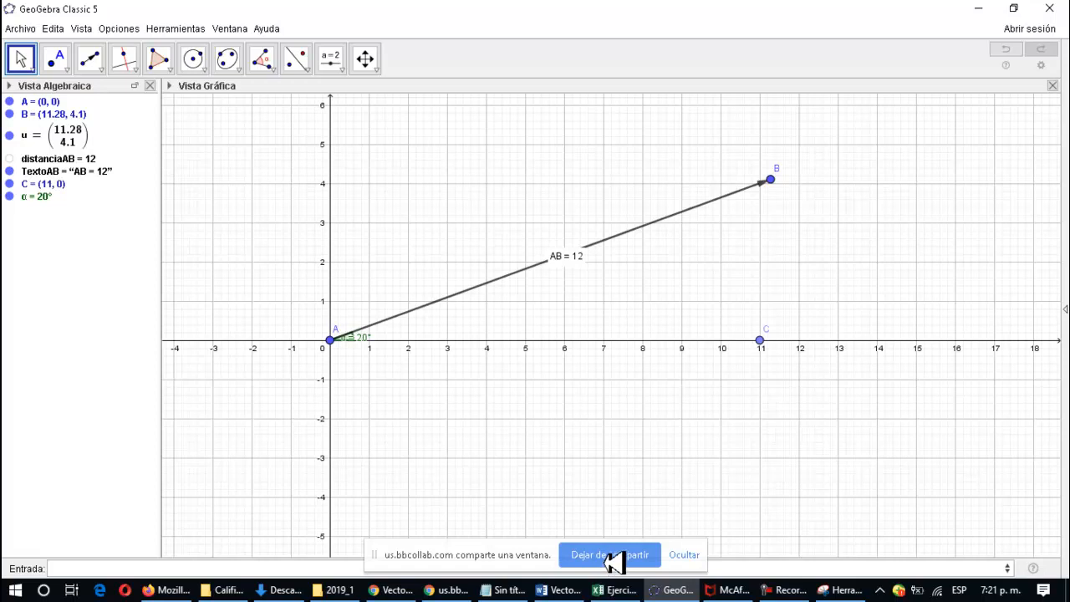
pyautogui.moveTo(481, 592)
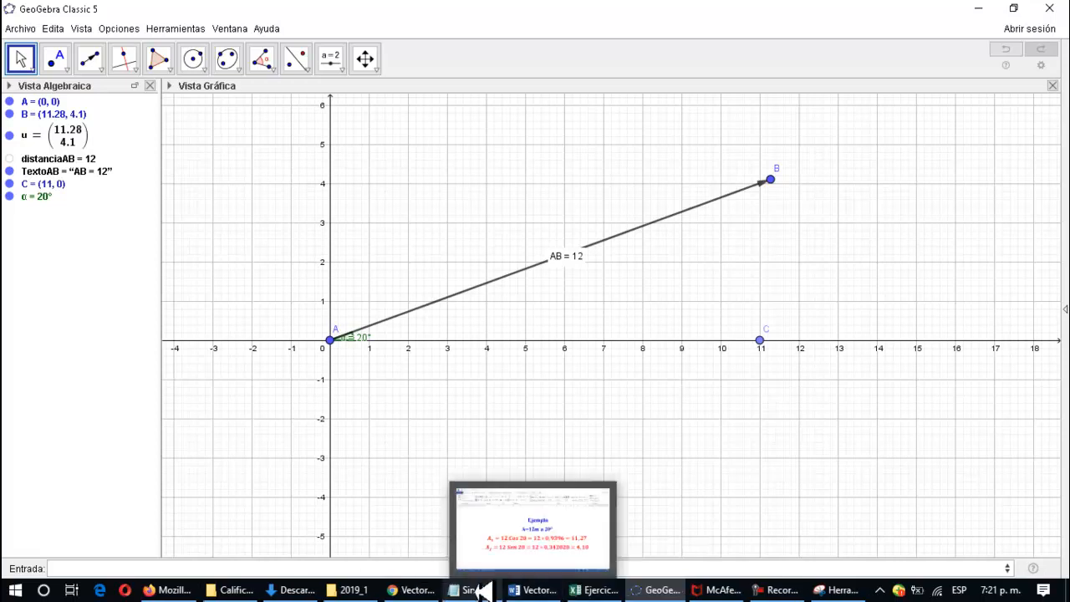
pyautogui.click(415, 590)
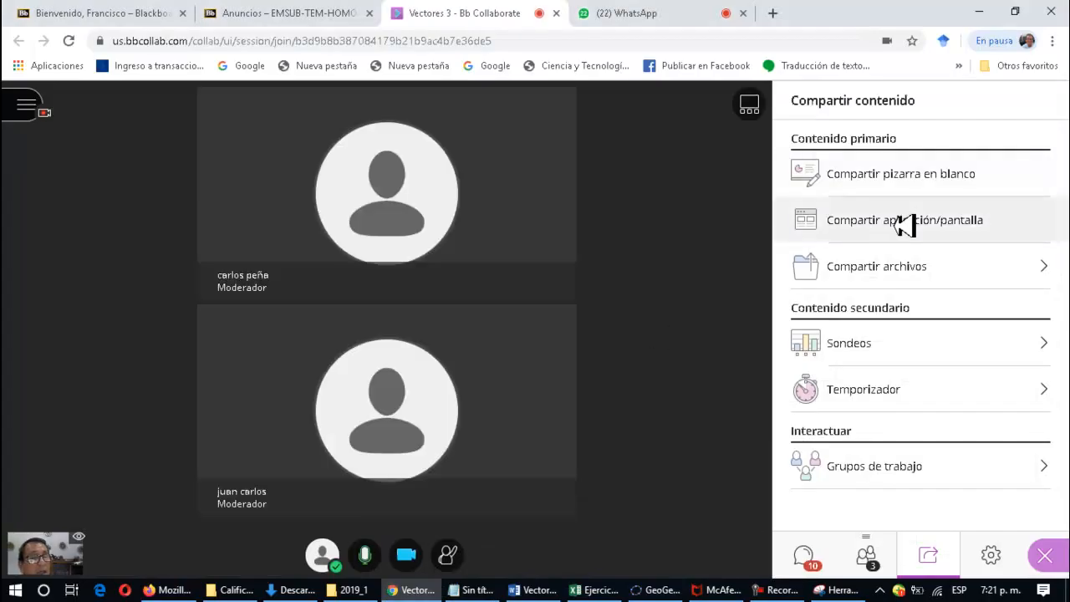
pyautogui.click(902, 222)
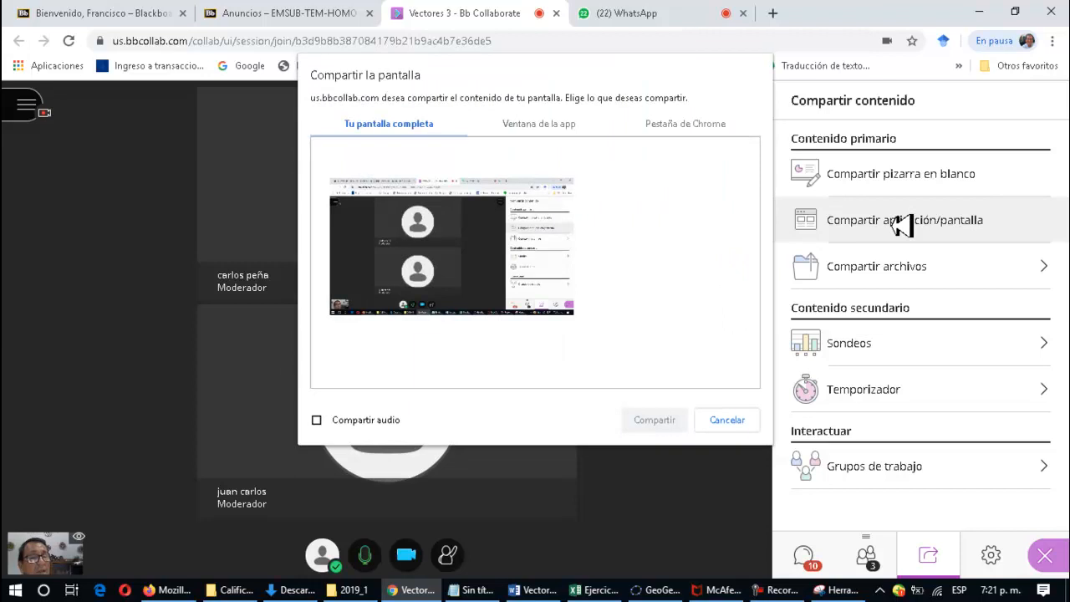
pyautogui.click(544, 122)
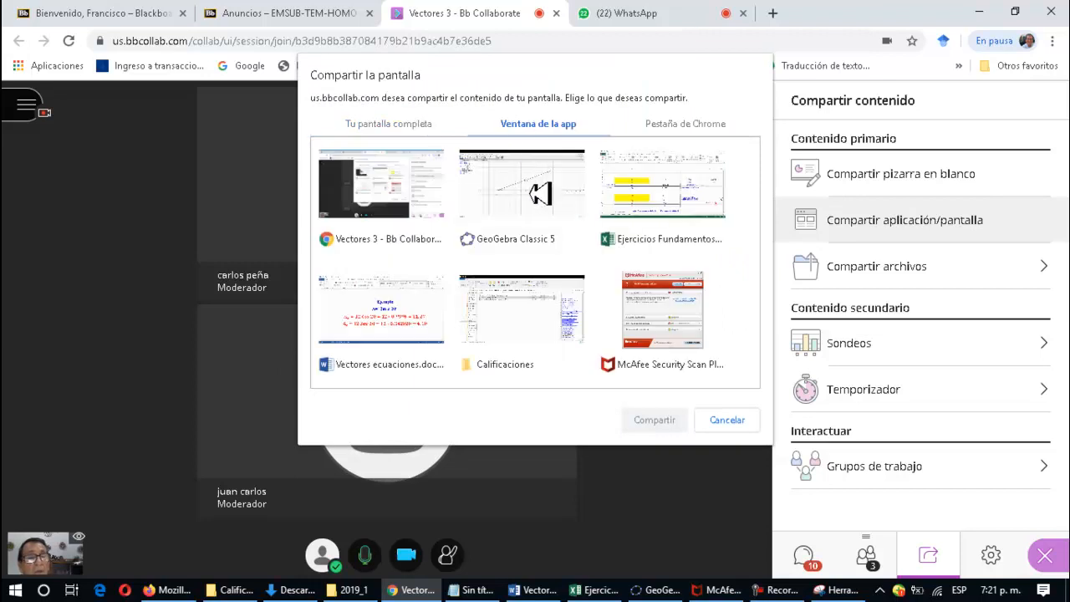
pyautogui.click(431, 317)
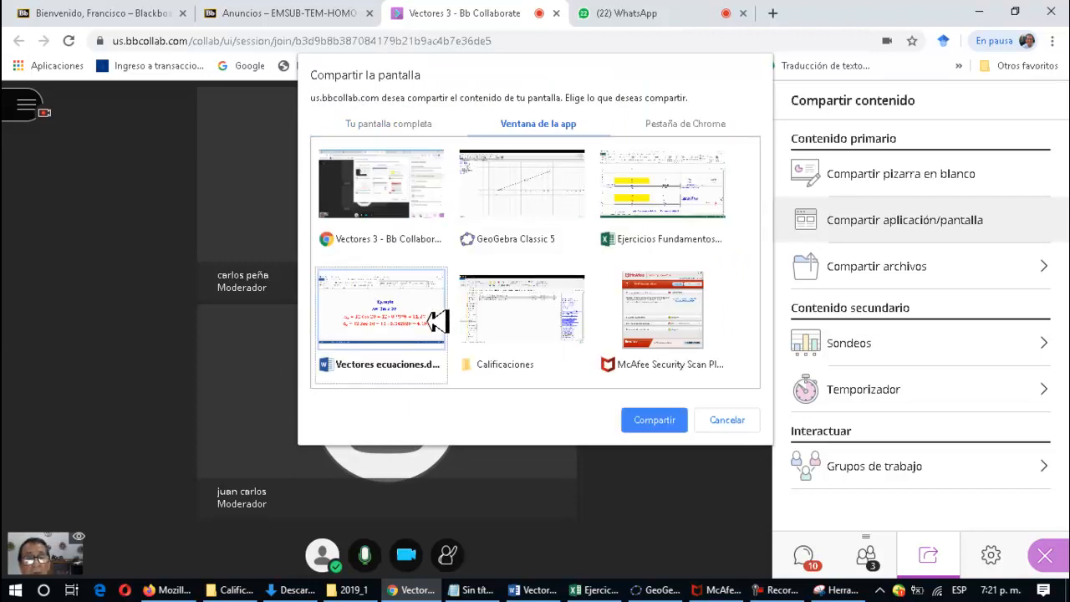
pyautogui.click(663, 422)
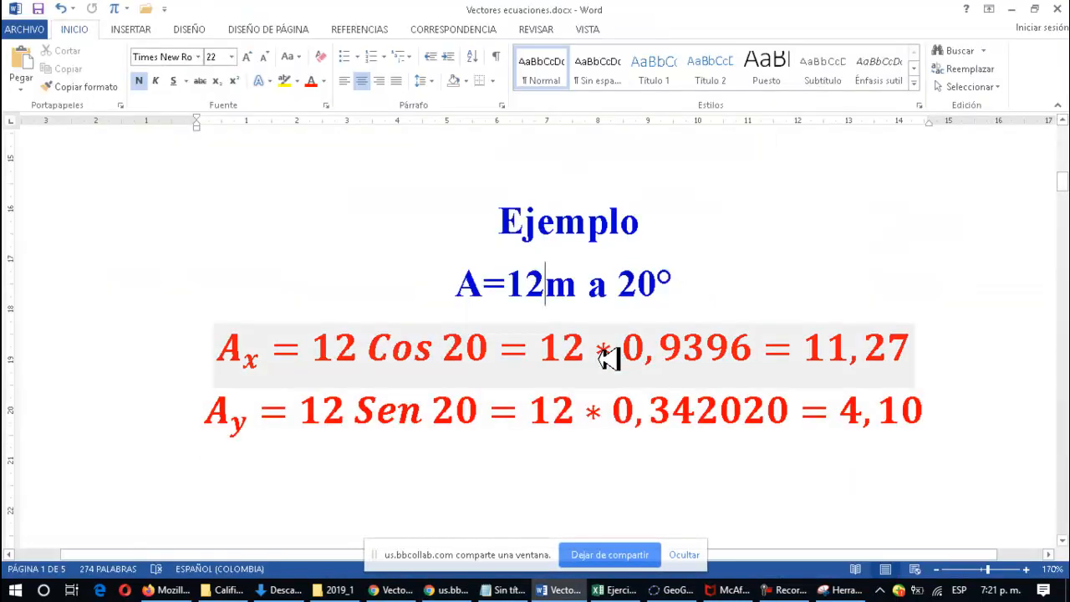
# Find and read the exercise with vectors A = 7 km at 90° and B = 5 km at 40° NE in the document
pyautogui.scroll(-5, 544, 369)
pyautogui.scroll(-5, 544, 369)
pyautogui.keyDown('ctrl'); pyautogui.scroll(-3, 544, 369); pyautogui.keyUp('ctrl')
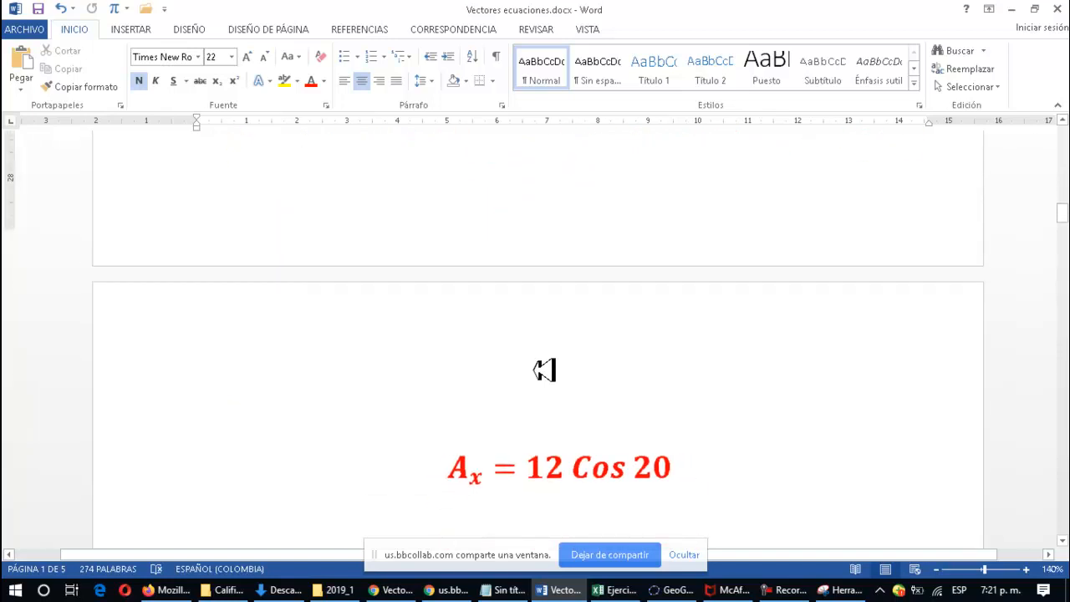
pyautogui.scroll(-15, 544, 370)
pyautogui.scroll(-15, 544, 370)
pyautogui.scroll(-6, 544, 370)
pyautogui.scroll(2, 544, 369)
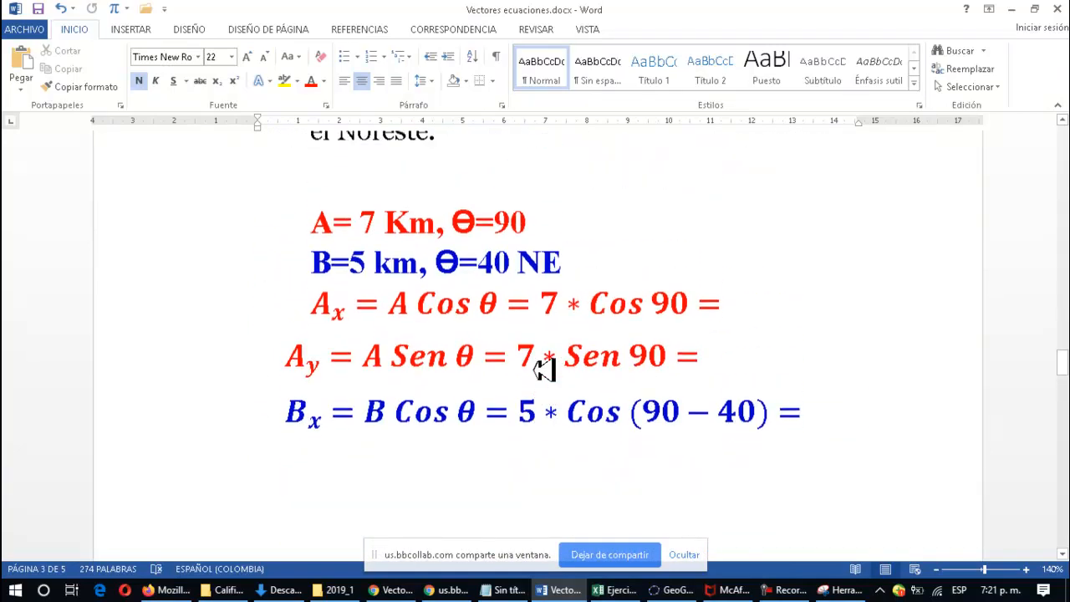
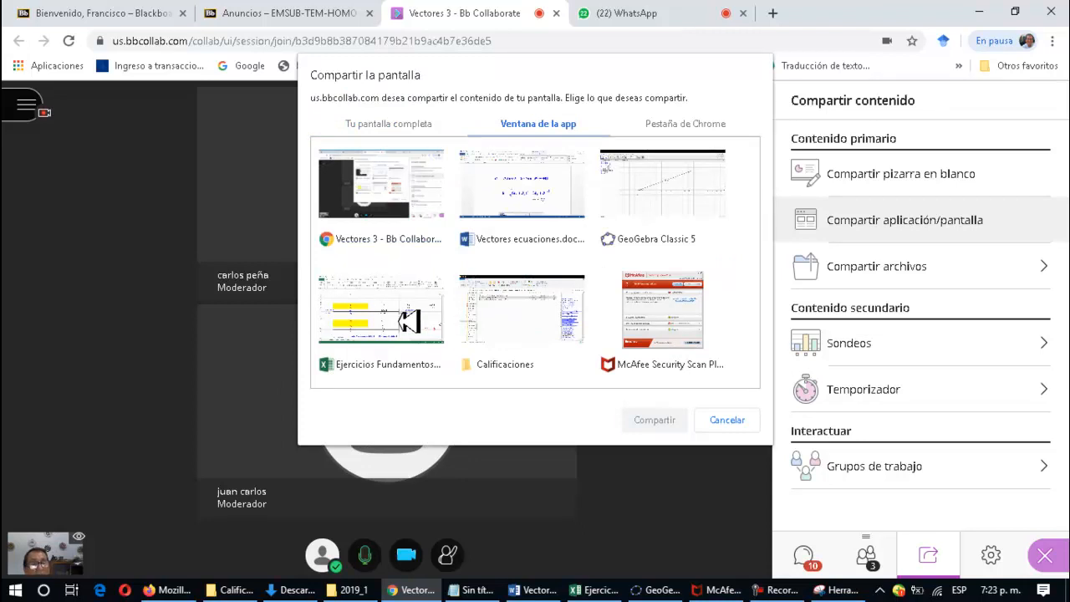
# Share the Ejercicios Fundamentos de física 2 C workbook window and set the angles of vectors A and B to 0 in E18 and E19
pyautogui.click(409, 321)
pyautogui.click(651, 418)
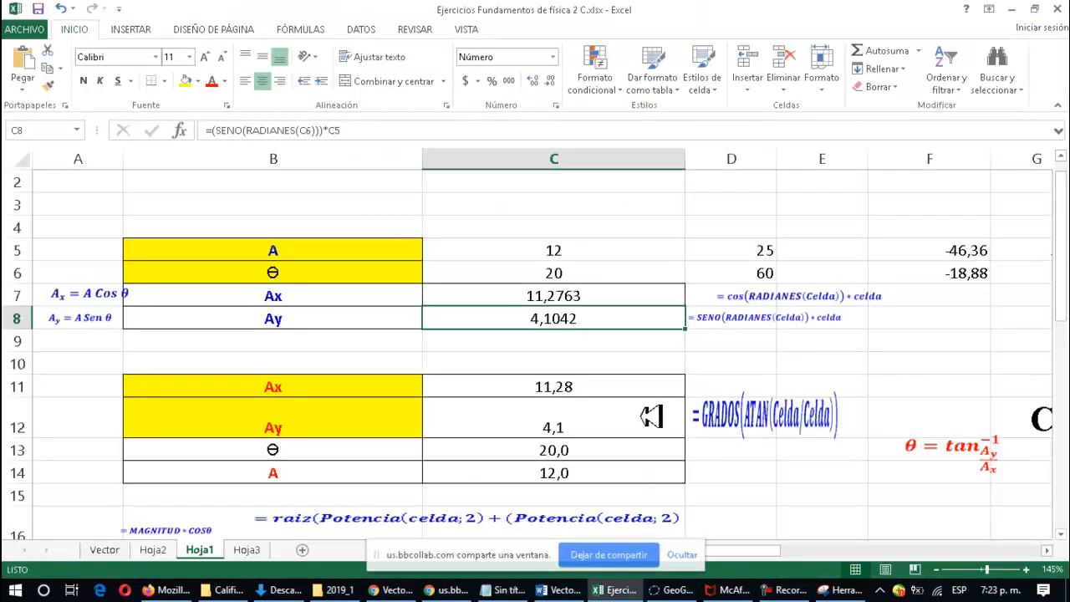
pyautogui.scroll(-3, 571, 399)
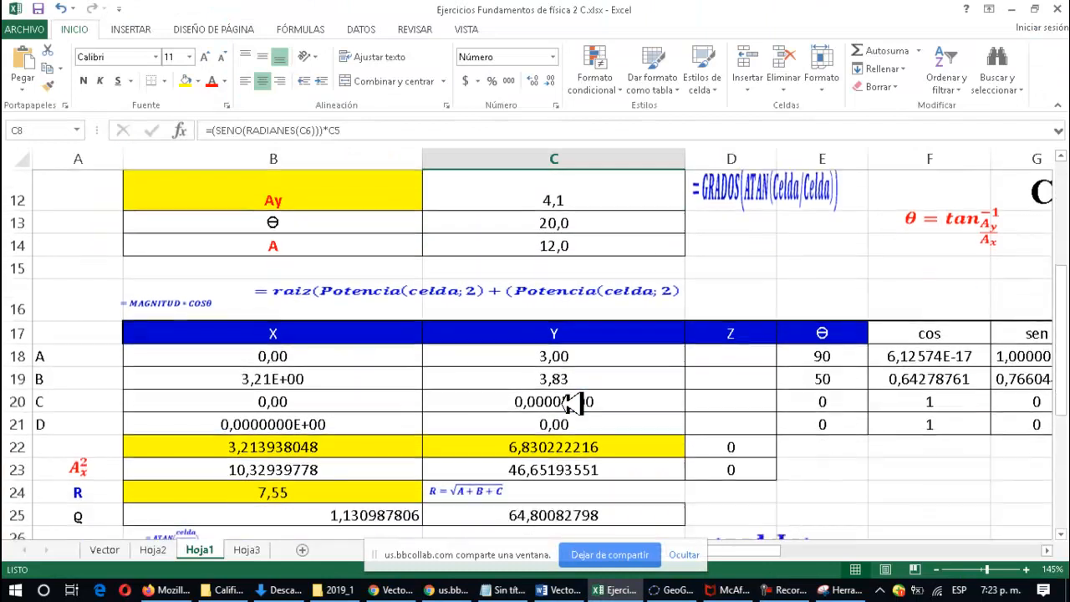
pyautogui.click(852, 356)
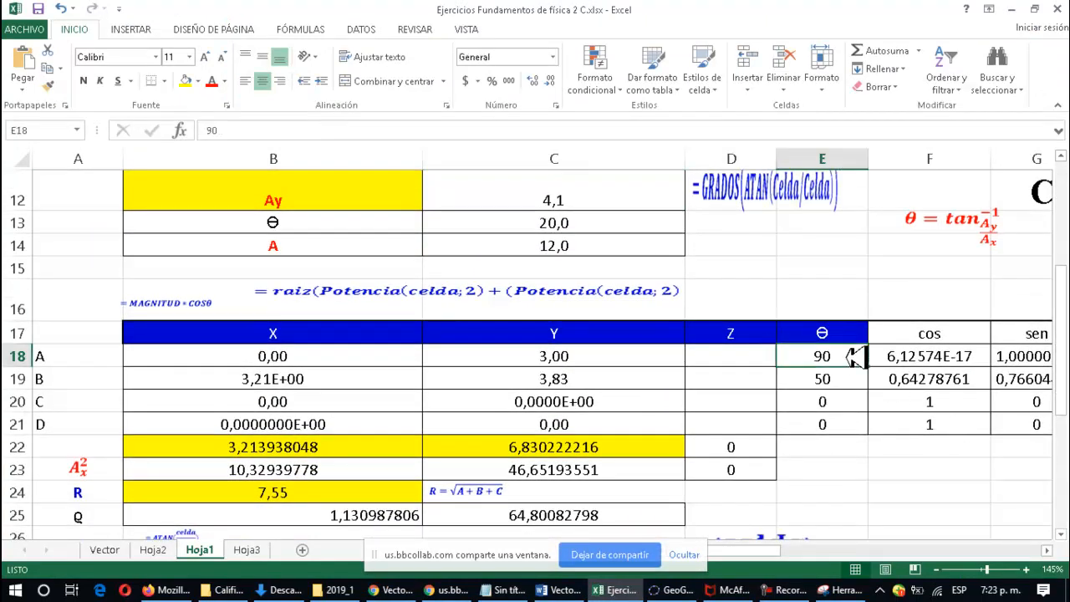
pyautogui.write('0')
pyautogui.press('Return')
pyautogui.write('0')
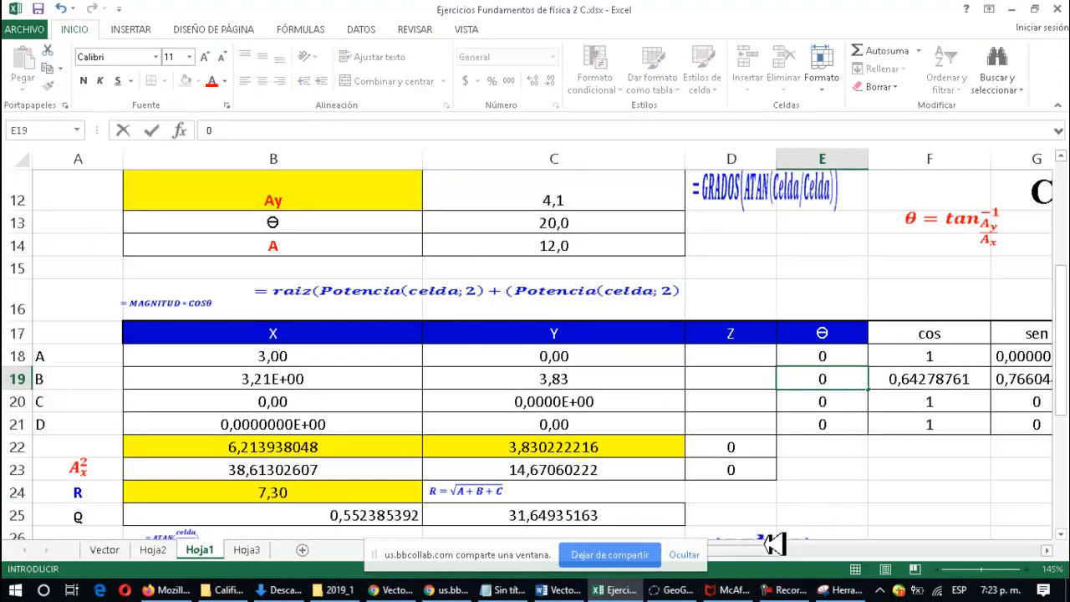
# Set the magnitudes of vectors A and B to 0 in H18 and H19
pyautogui.click(790, 550)
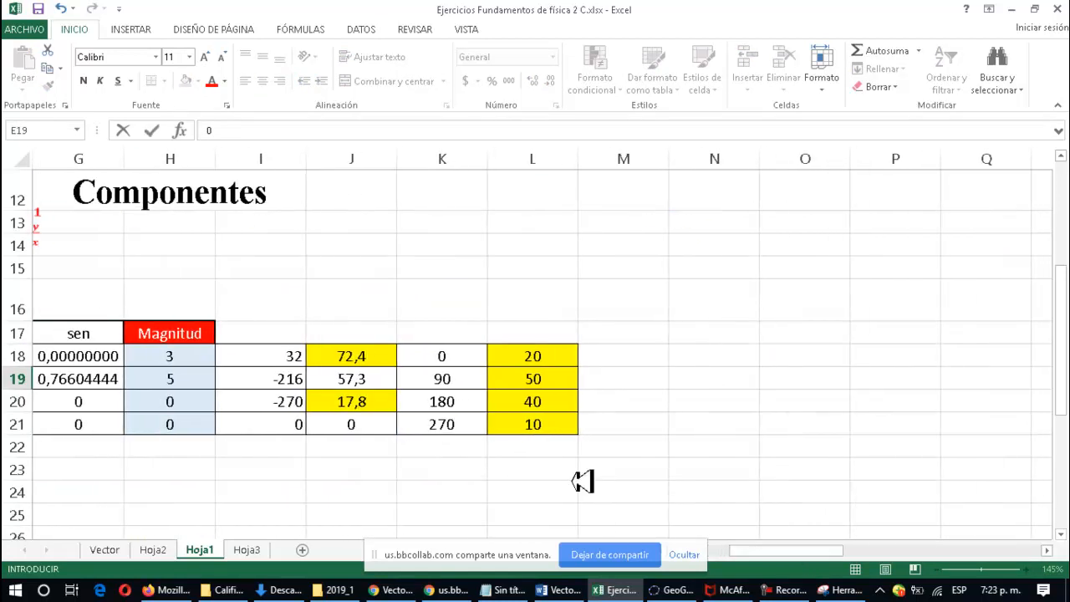
pyautogui.click(210, 358)
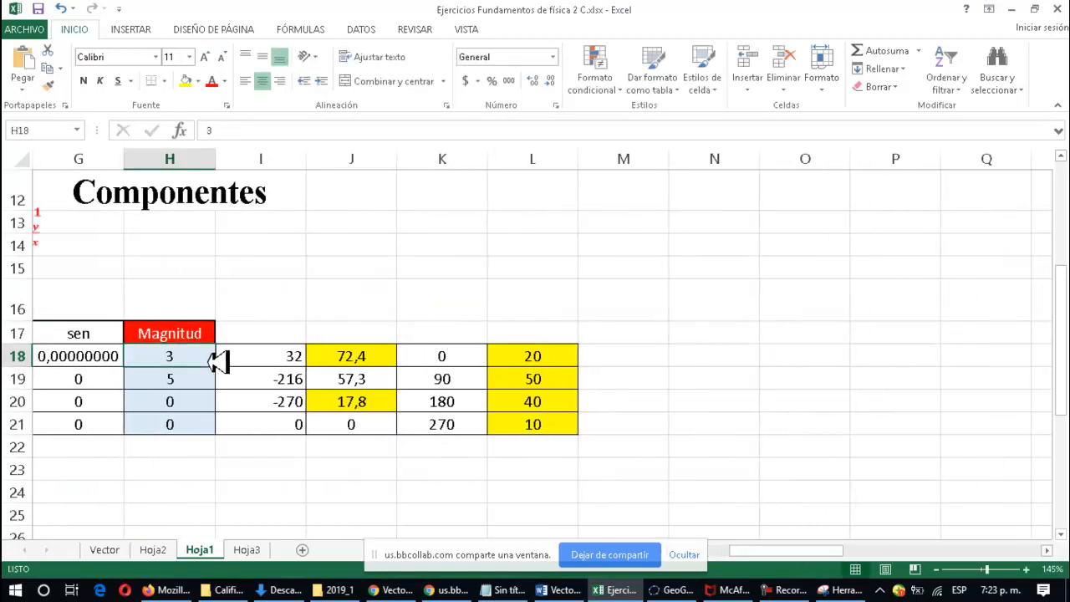
pyautogui.write('0')
pyautogui.click(201, 379)
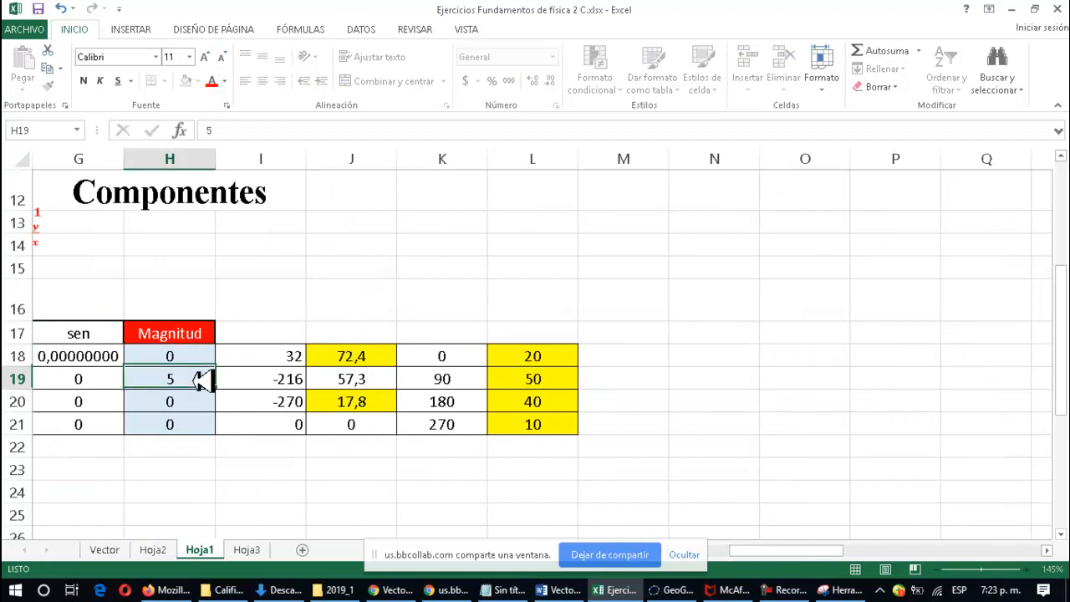
pyautogui.write('0')
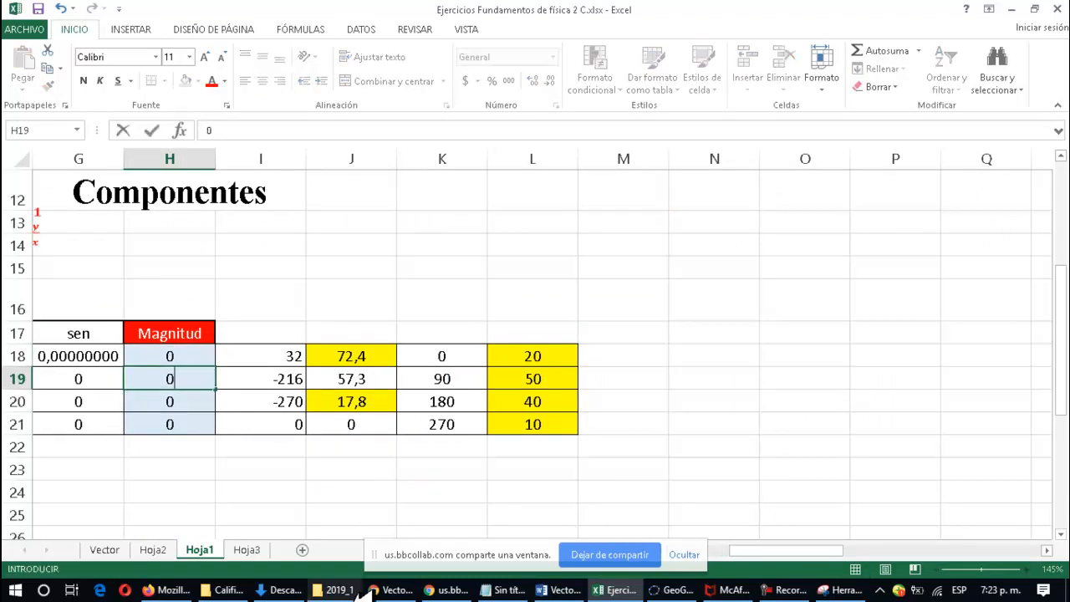
pyautogui.moveTo(764, 551); pyautogui.dragTo(707, 557)
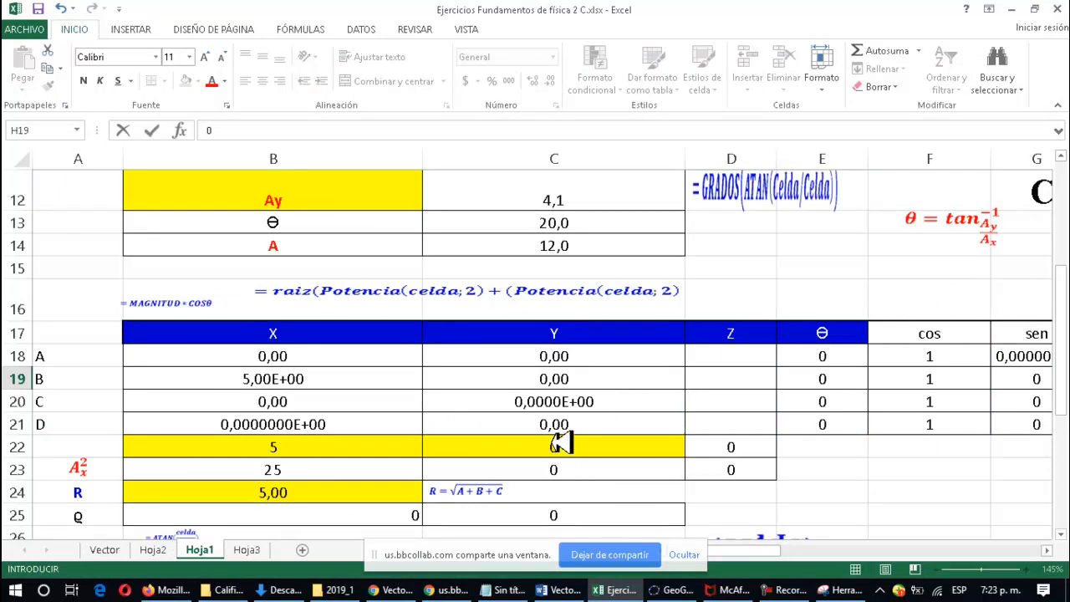
pyautogui.click(338, 336)
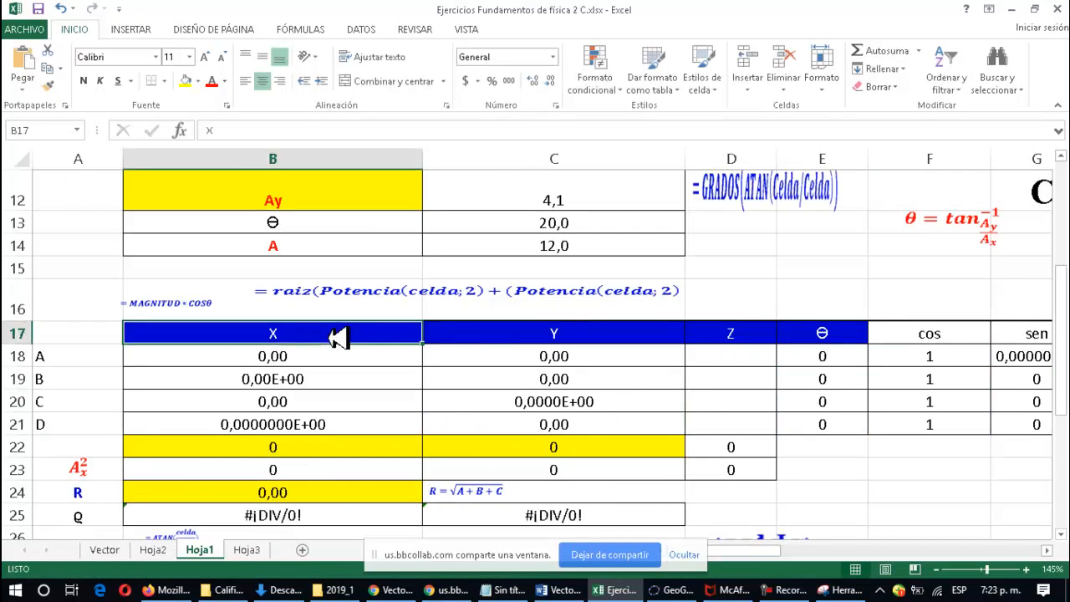
# Trace the precedents of the cosine formula in F18 of the components table and remove the arrows
pyautogui.click(530, 335)
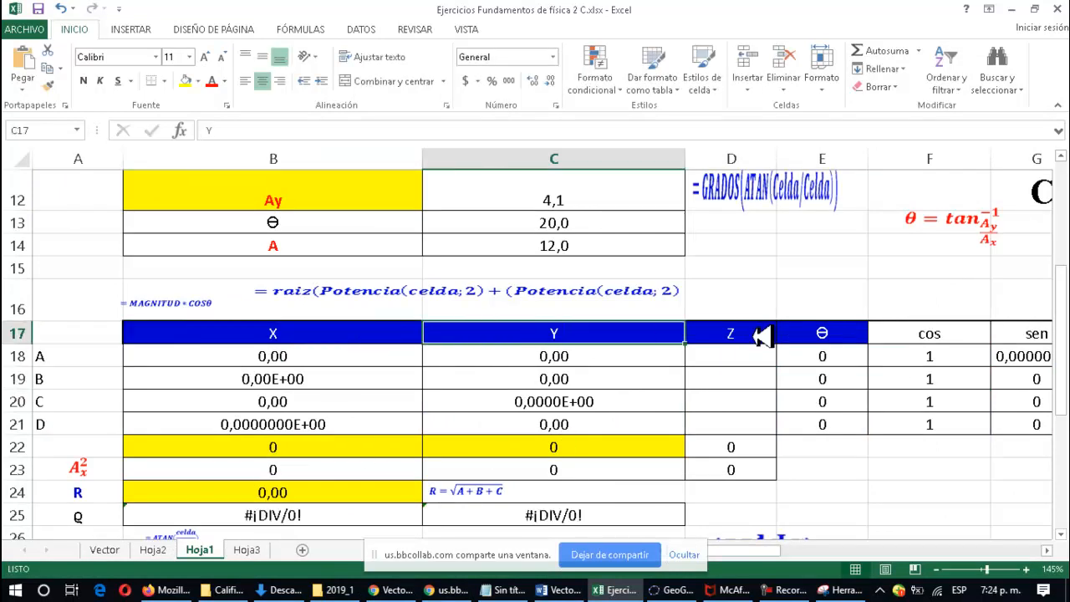
pyautogui.click(940, 334)
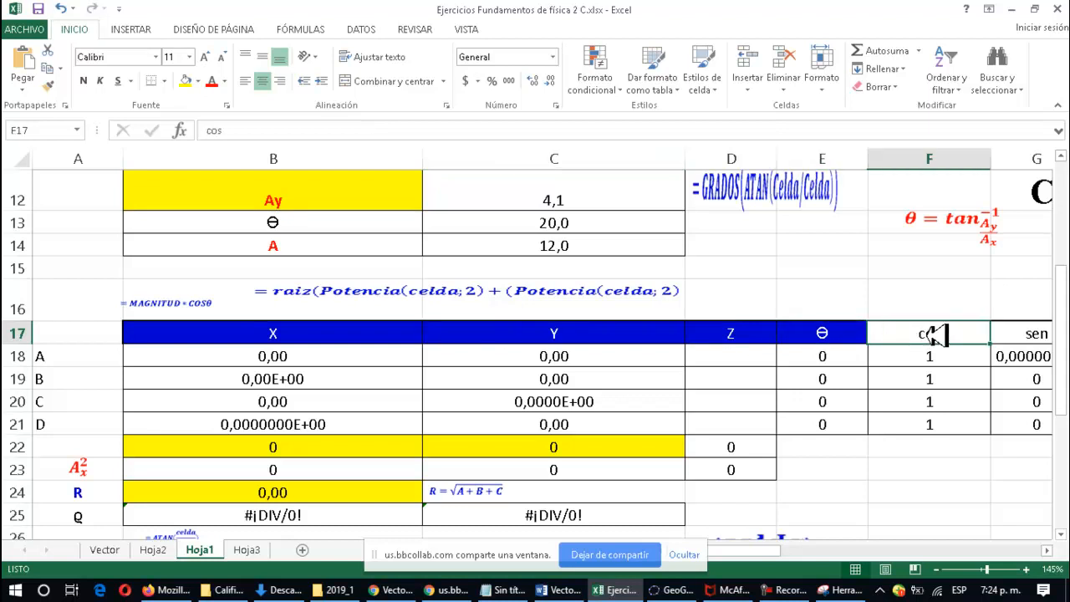
pyautogui.click(1048, 550)
pyautogui.click(1047, 550)
pyautogui.click(1047, 550)
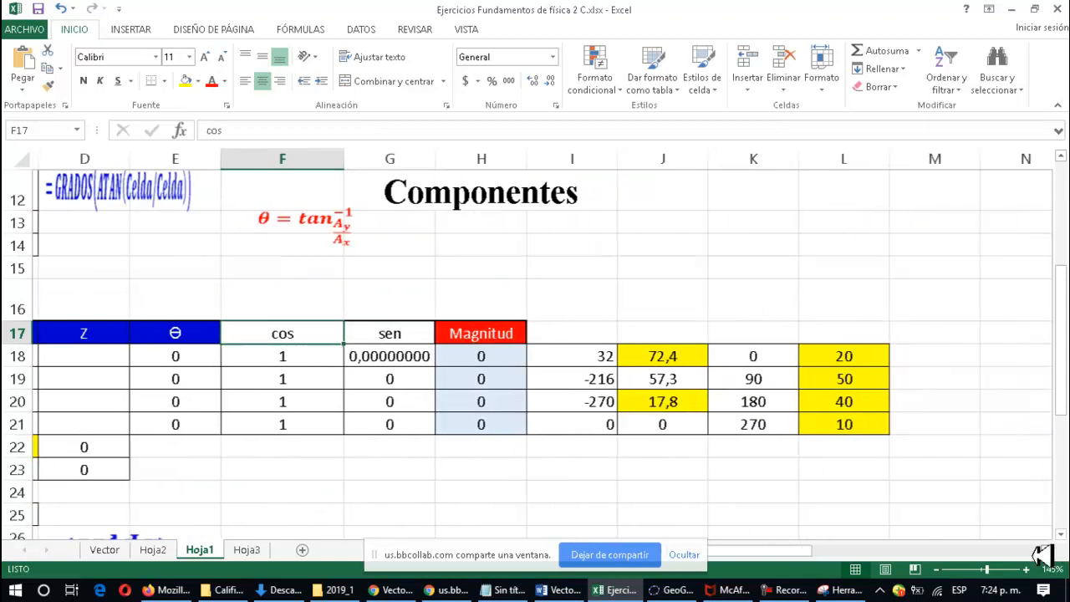
pyautogui.click(301, 355)
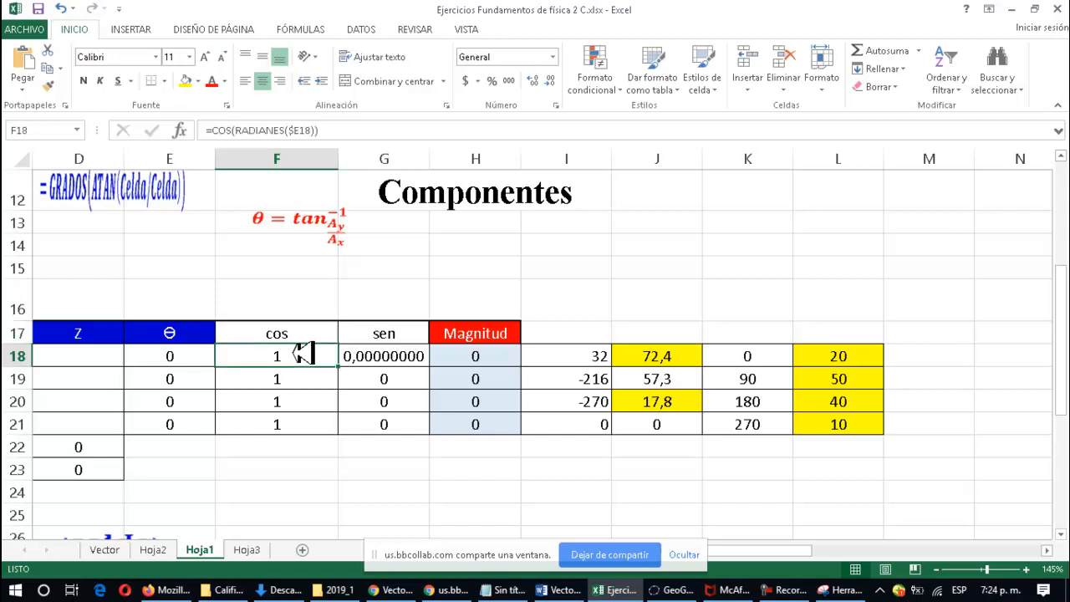
pyautogui.click(297, 30)
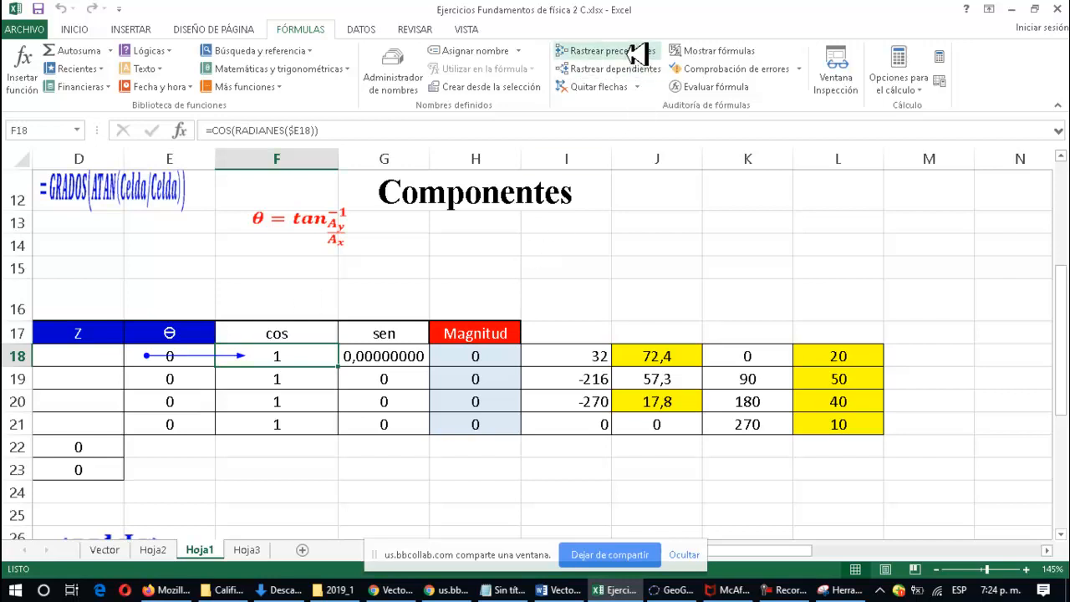
pyautogui.click(598, 87)
# Trace the precedents of the sine formula in G18 and remove the arrows
pyautogui.click(402, 355)
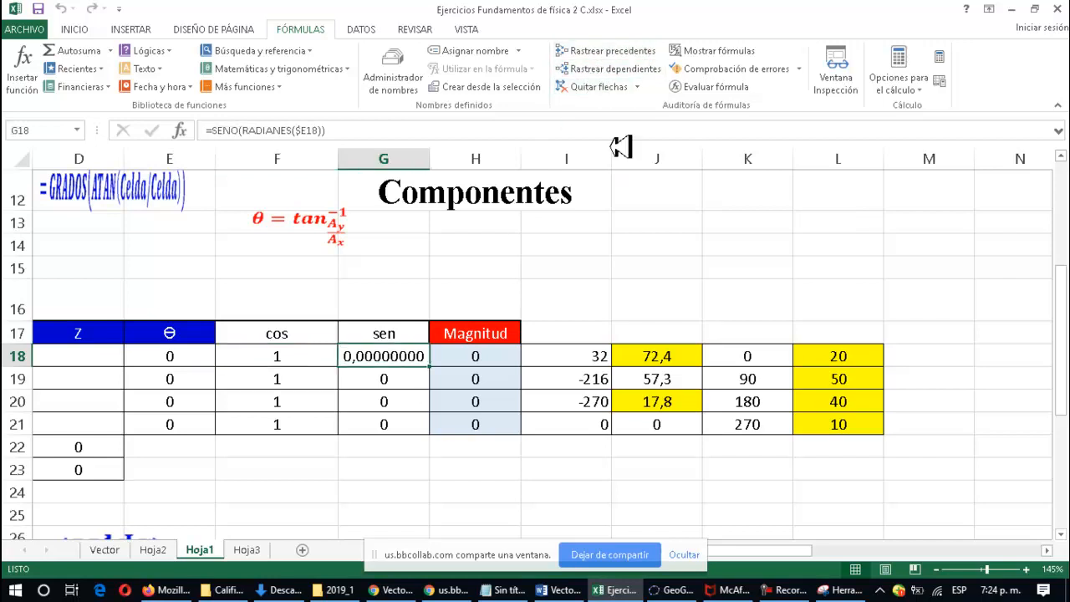
pyautogui.click(626, 50)
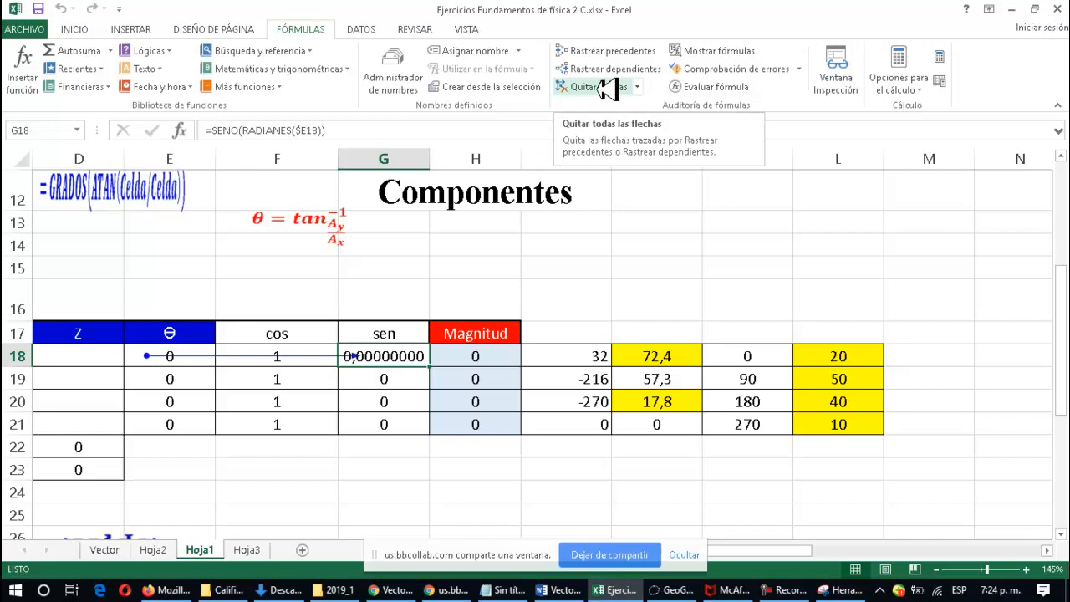
pyautogui.click(603, 87)
# Select the cosine cell F18 and expand the formula bar to examine its formula
pyautogui.click(310, 351)
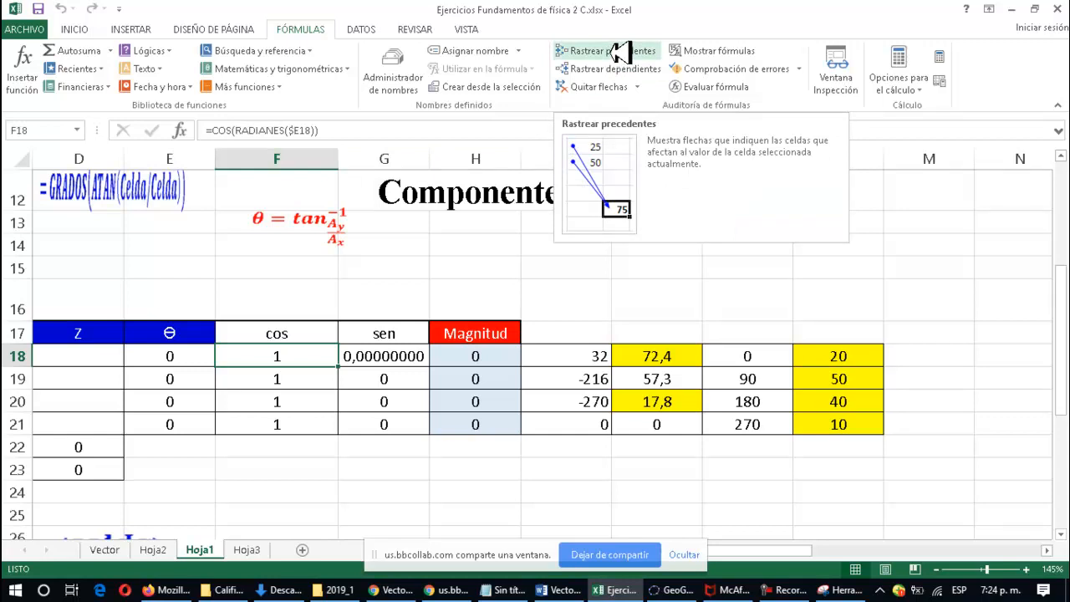
pyautogui.click(1058, 130)
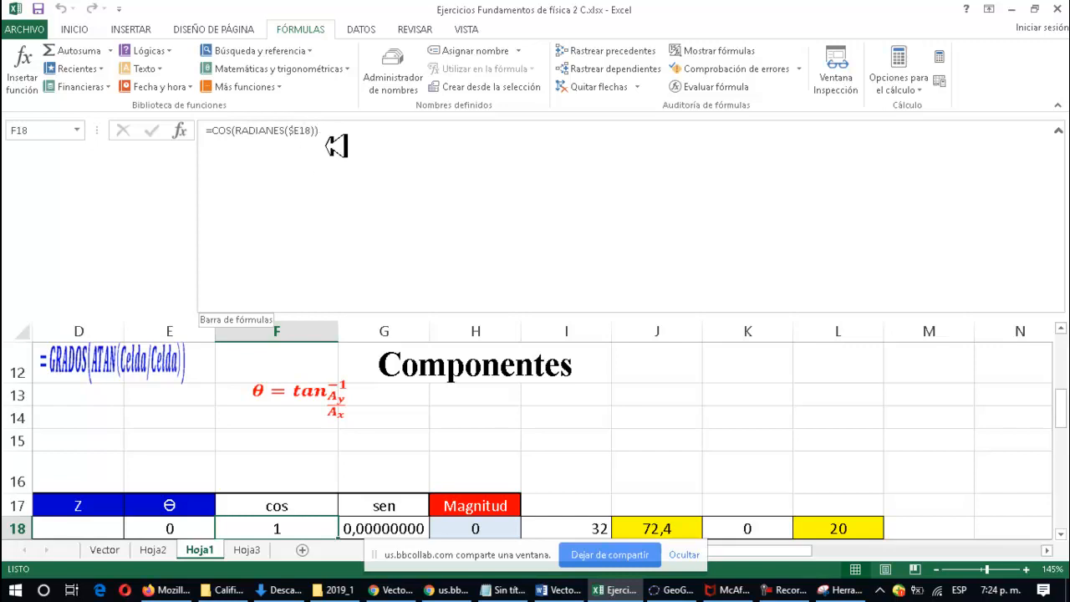
# Dismiss the arrow-removal message and examine the sine formula of G18 in the expanded formula bar
pyautogui.click(604, 87)
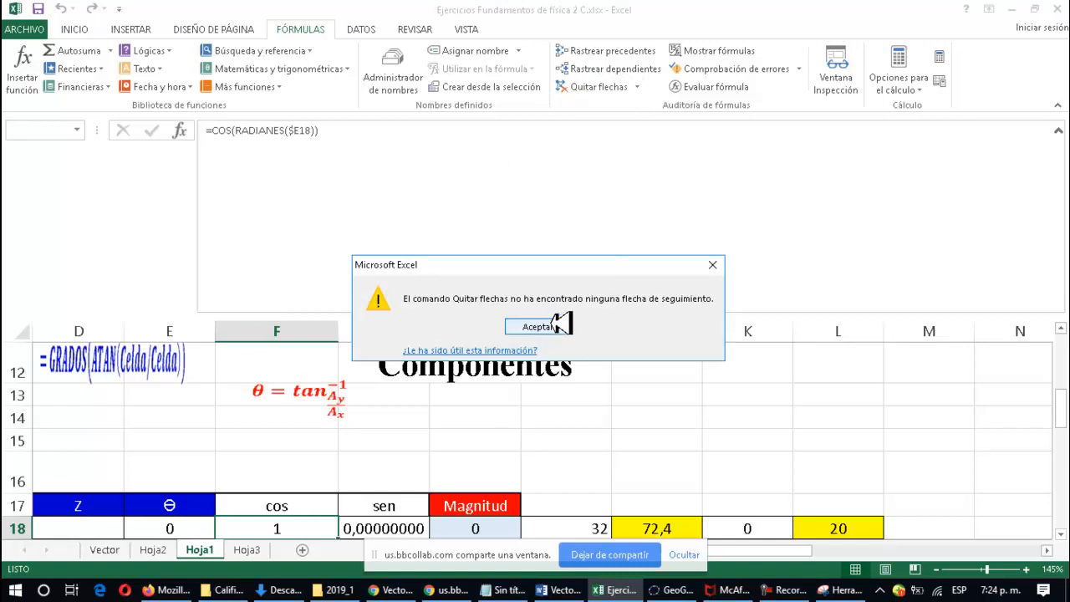
pyautogui.click(712, 265)
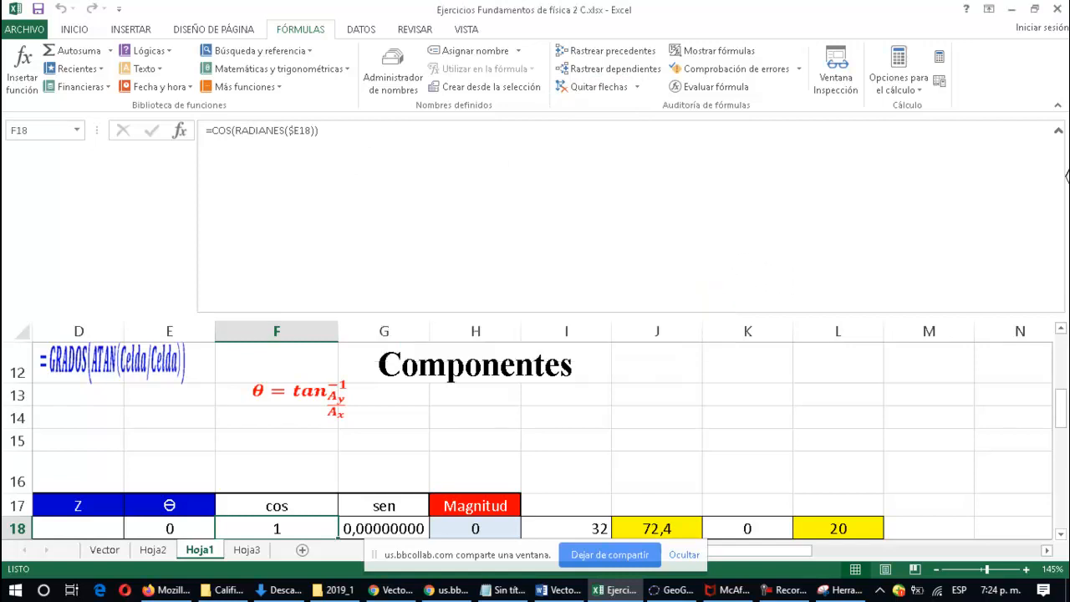
pyautogui.click(1058, 131)
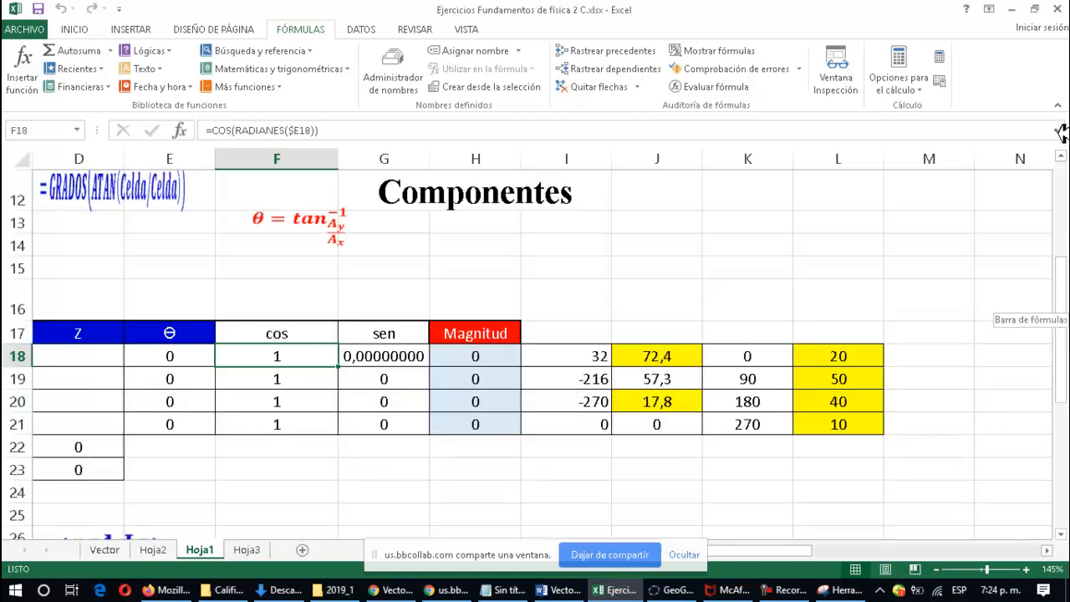
pyautogui.click(393, 353)
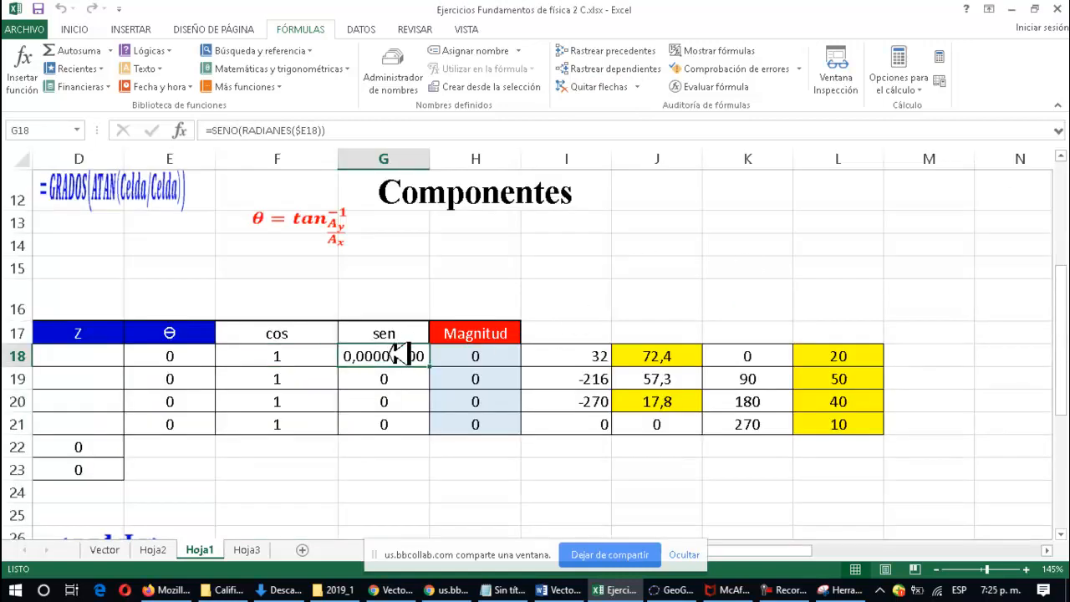
pyautogui.click(1058, 132)
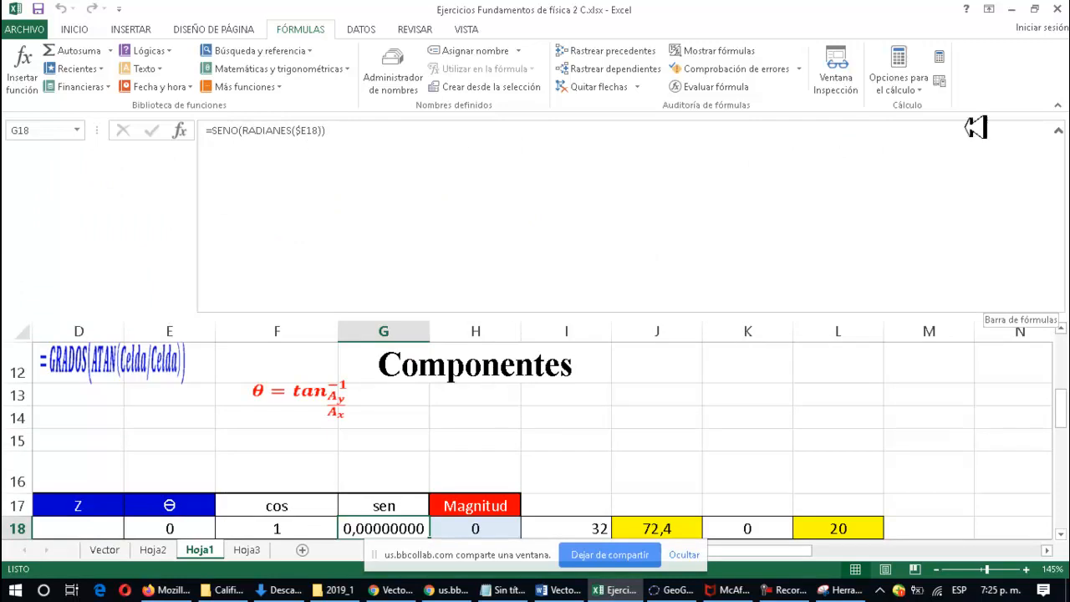
pyautogui.click(1059, 130)
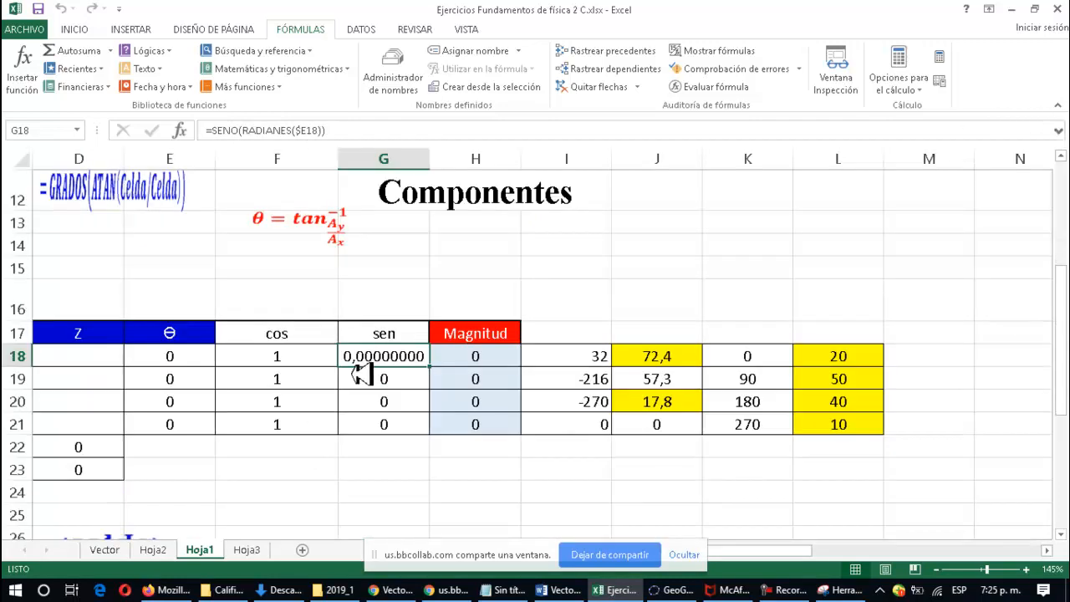
# Fill the cosine and sine formulas from F18:G18 down through row 21
pyautogui.click(313, 356)
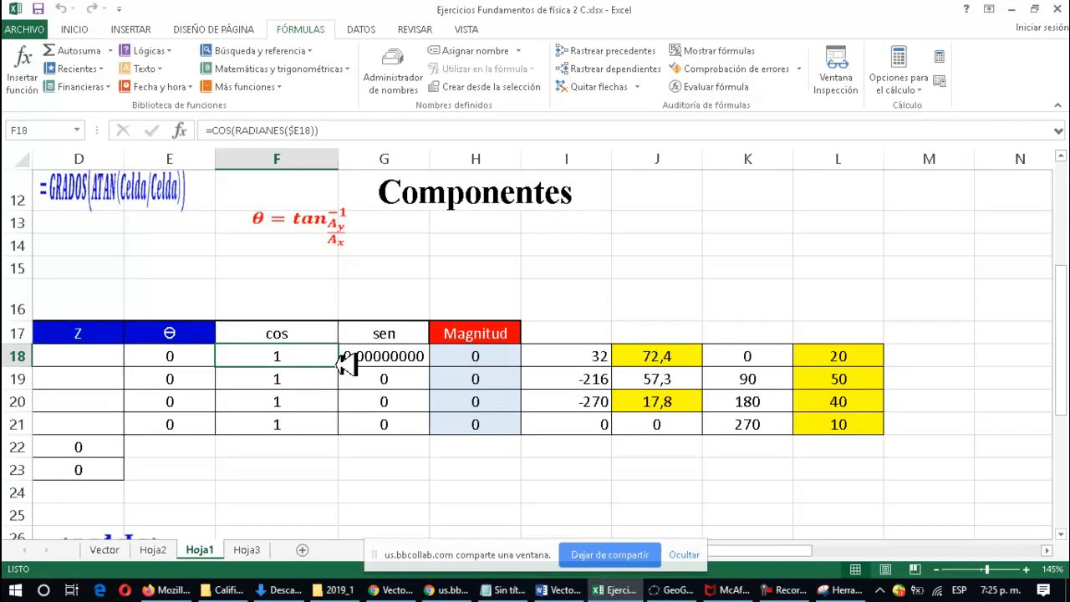
pyautogui.keyDown('shift'); pyautogui.click(347, 359); pyautogui.keyUp('shift')
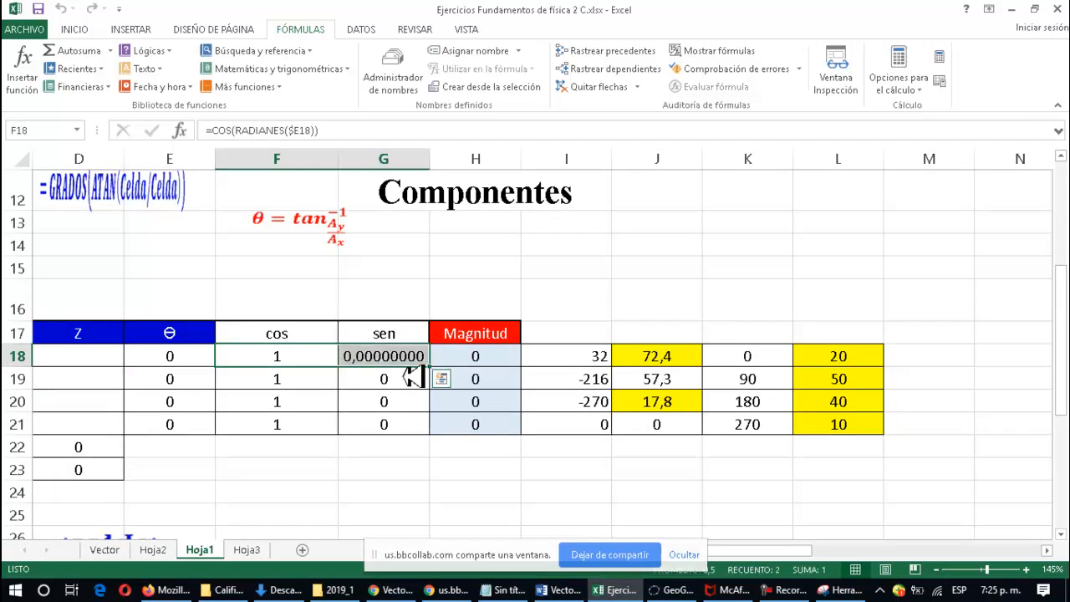
pyautogui.moveTo(436, 364); pyautogui.dragTo(440, 427)
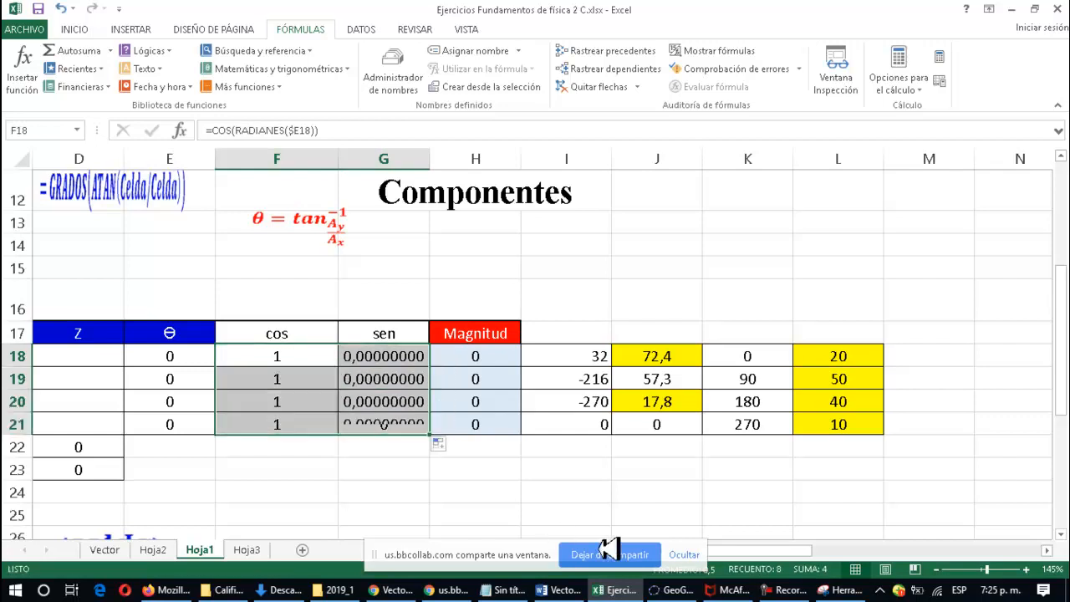
# Highlight the magnitude cells H18:H21 and set vector A's angle in E18 to 90
pyautogui.moveTo(772, 549); pyautogui.dragTo(757, 550)
pyautogui.moveTo(733, 356); pyautogui.dragTo(740, 426)
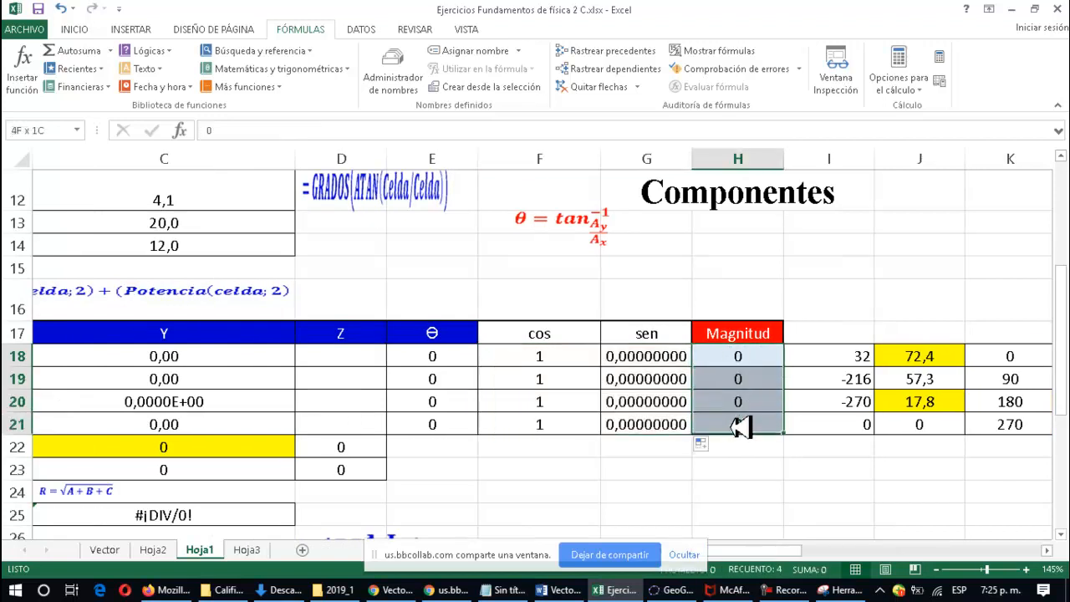
pyautogui.click(456, 355)
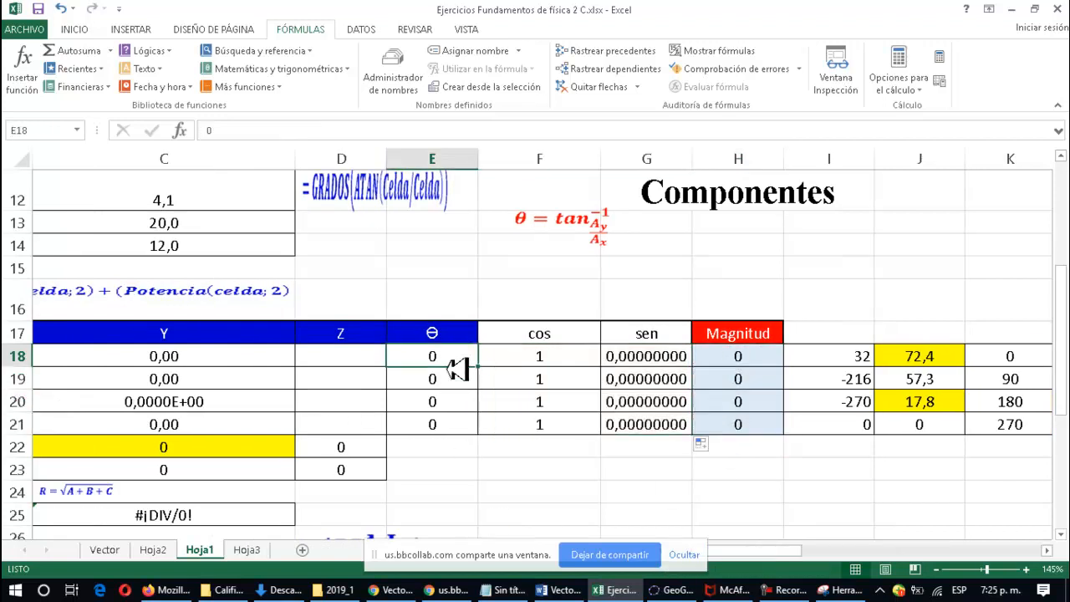
pyautogui.moveTo(456, 368); pyautogui.dragTo(461, 423)
pyautogui.click(452, 358)
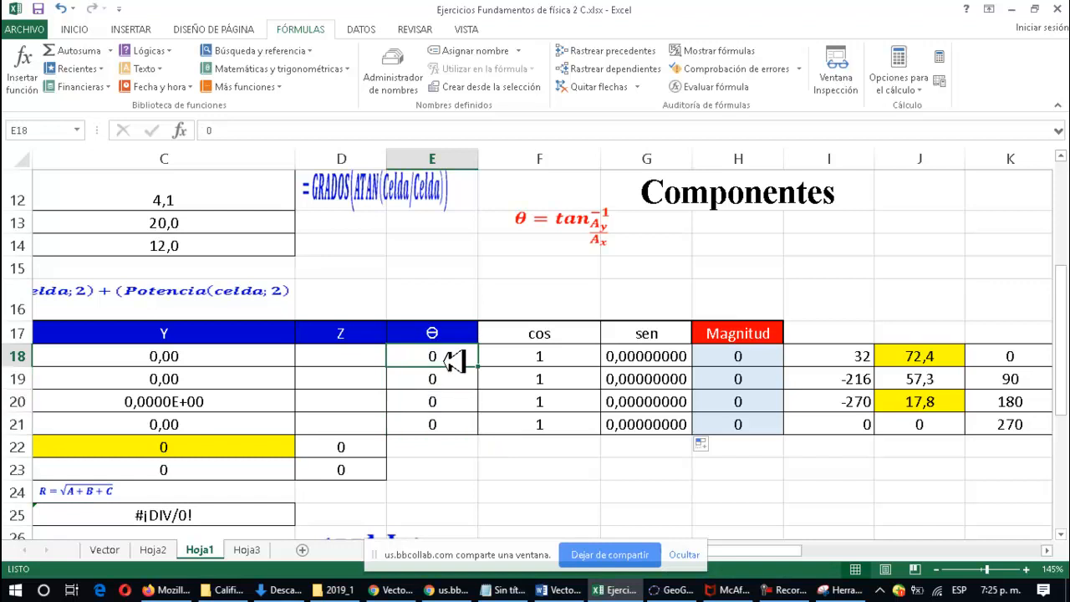
pyautogui.write('9')
pyautogui.press('Return')
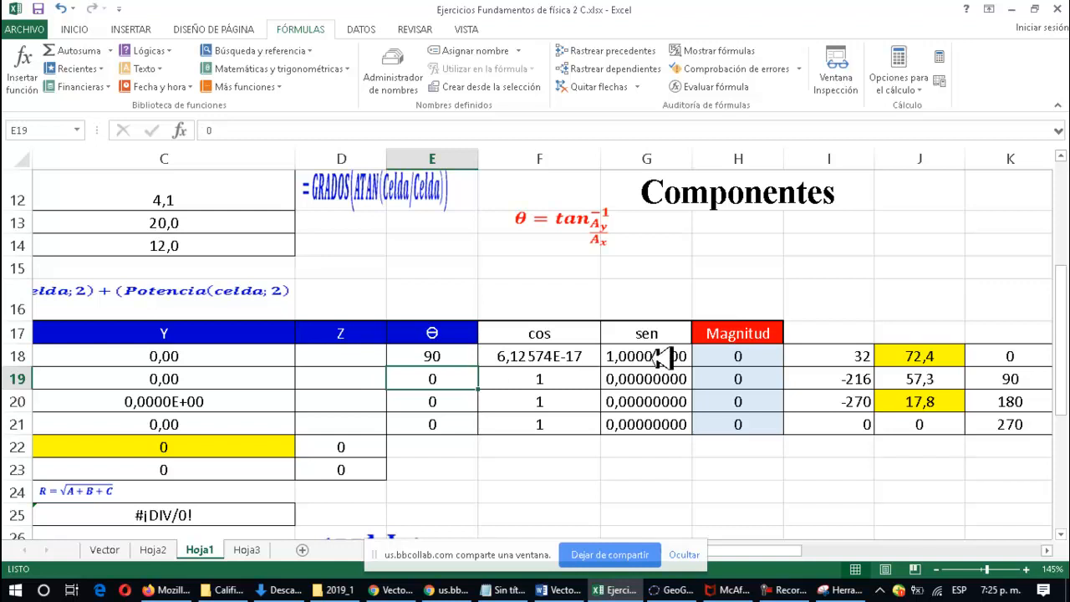
# Change vector A's angle in E18 to 40 and select the sine cell G18 to check it
pyautogui.click(447, 356)
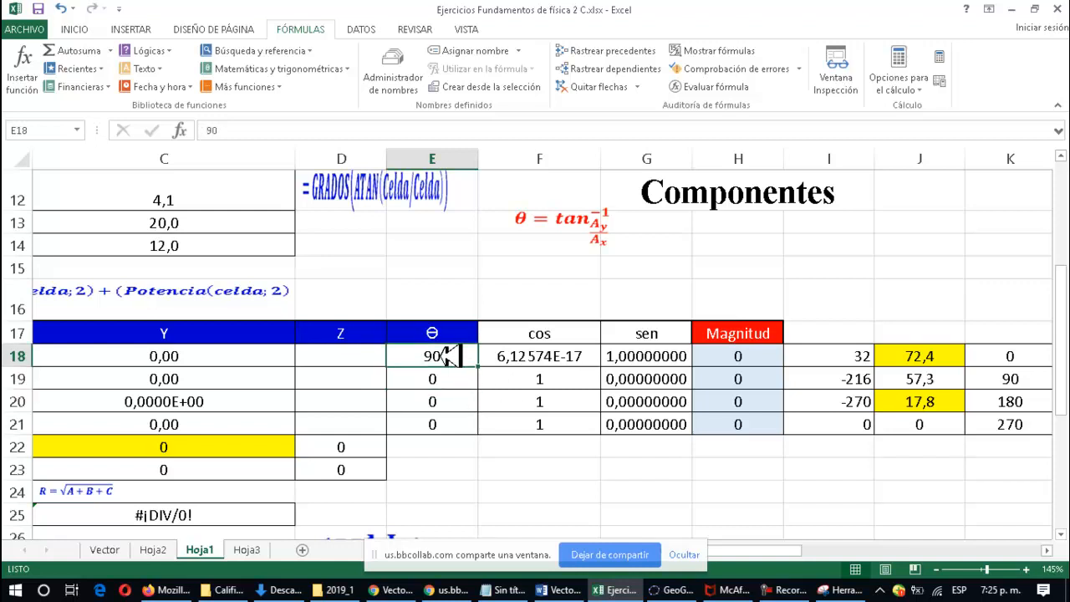
pyautogui.write('40')
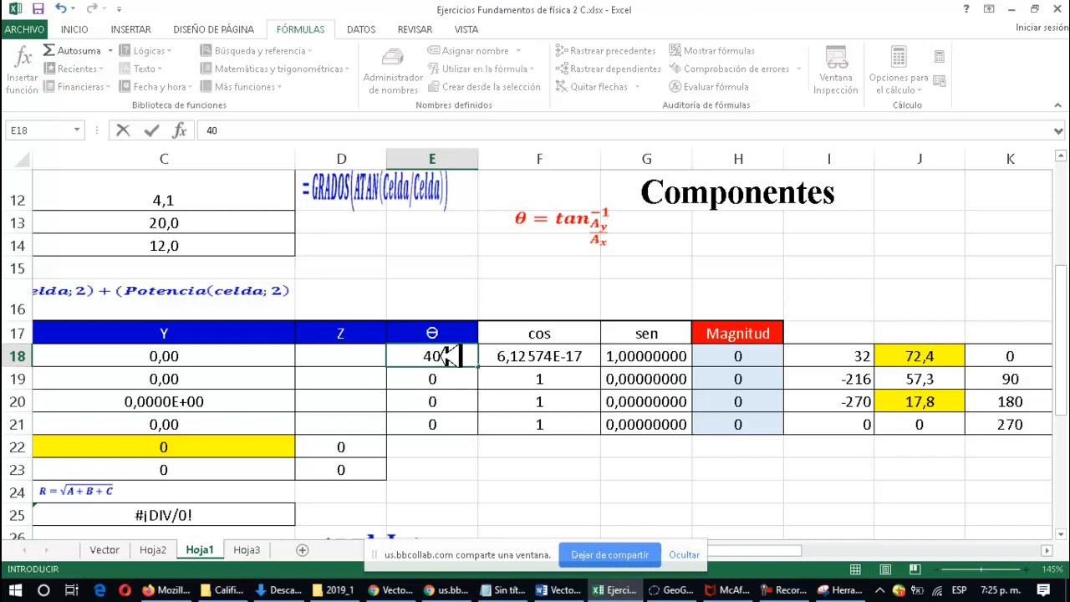
pyautogui.press('Return')
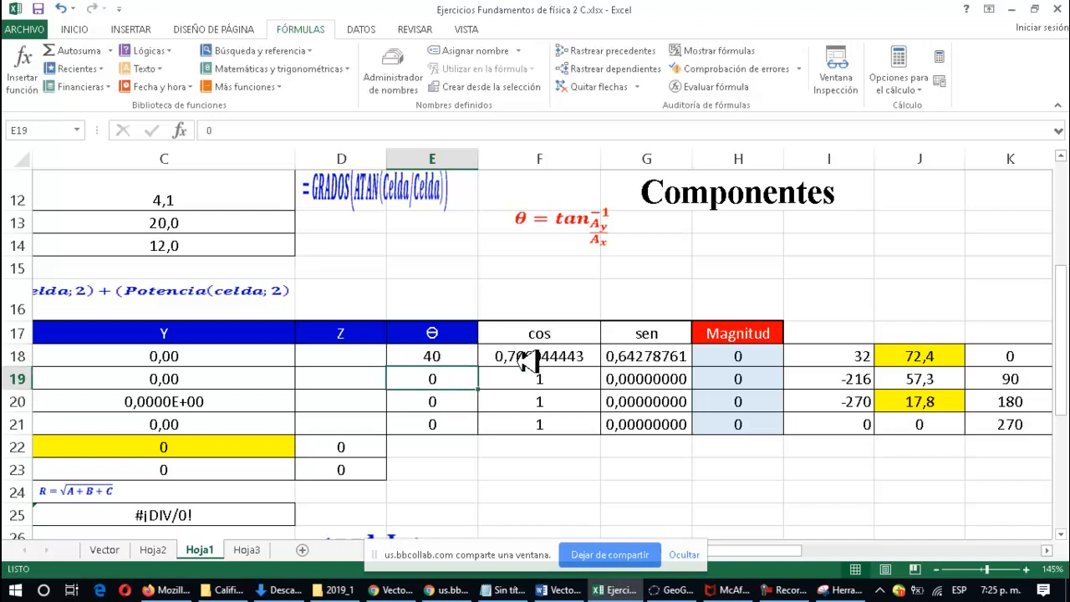
pyautogui.click(656, 358)
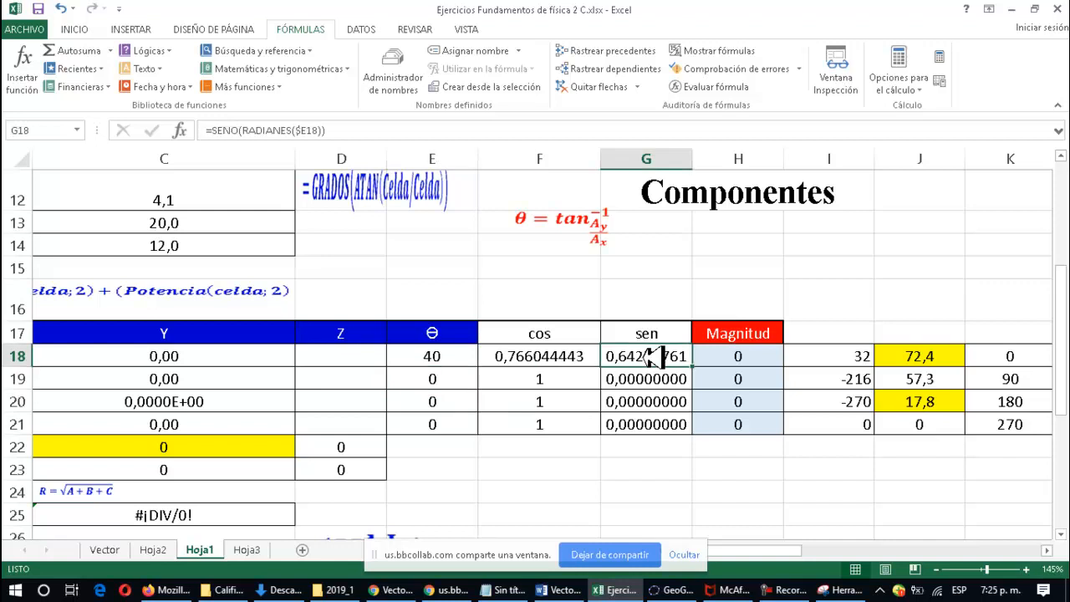
# Reset vector A's angle in E18 to 0 and move the screen-sharing bar off the horizontal scroll area
pyautogui.click(474, 356)
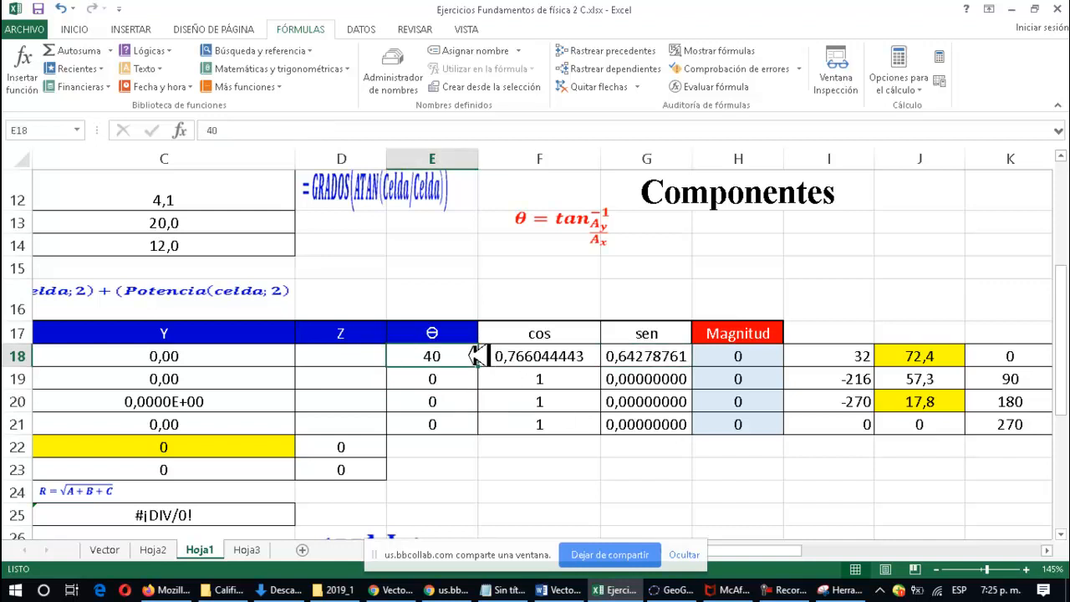
pyautogui.write('0')
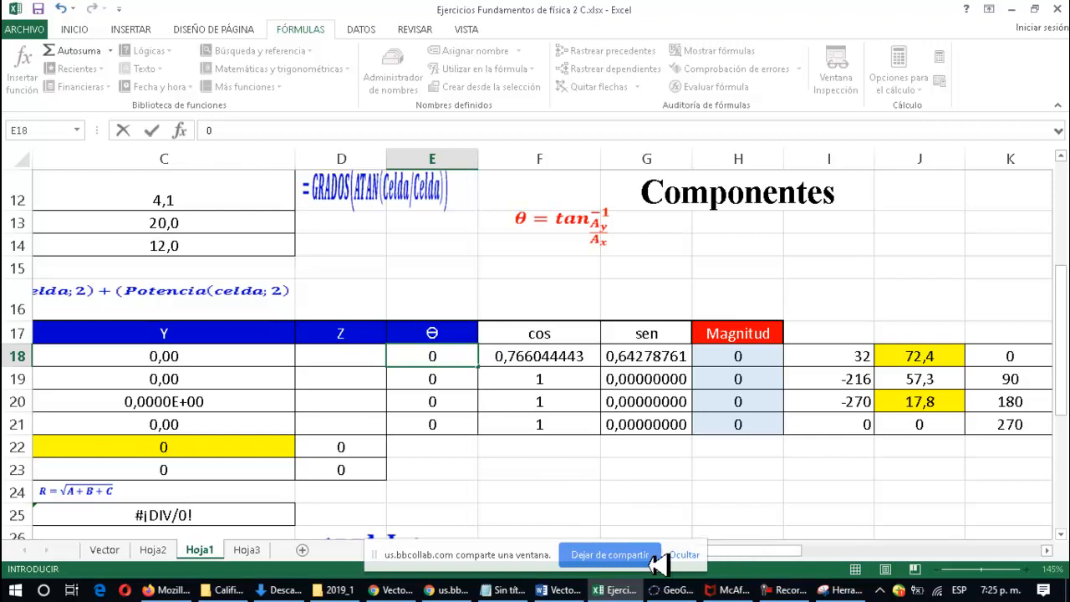
pyautogui.moveTo(476, 543); pyautogui.dragTo(241, 522)
pyautogui.moveTo(728, 550); pyautogui.dragTo(698, 551)
# Trace the precedents of vector A's X component in B18 and remove the arrows
pyautogui.click(233, 358)
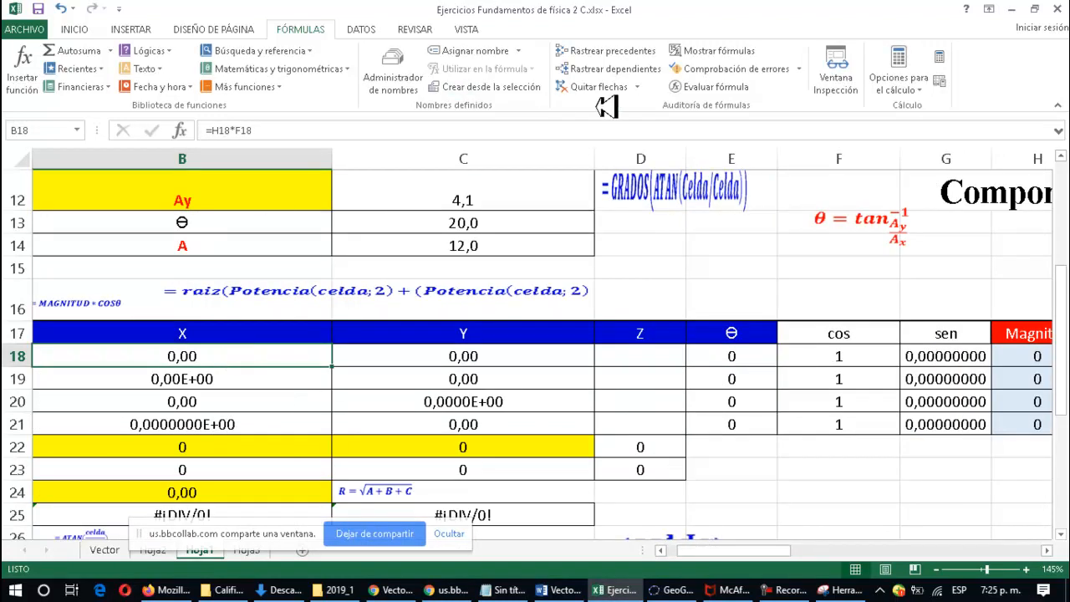
pyautogui.click(628, 48)
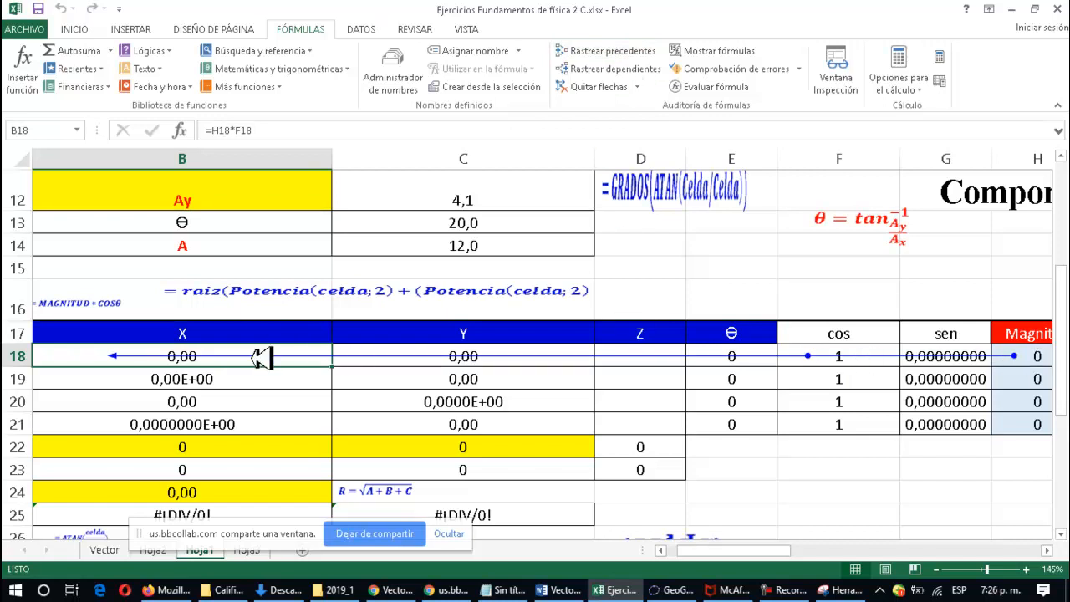
pyautogui.click(599, 86)
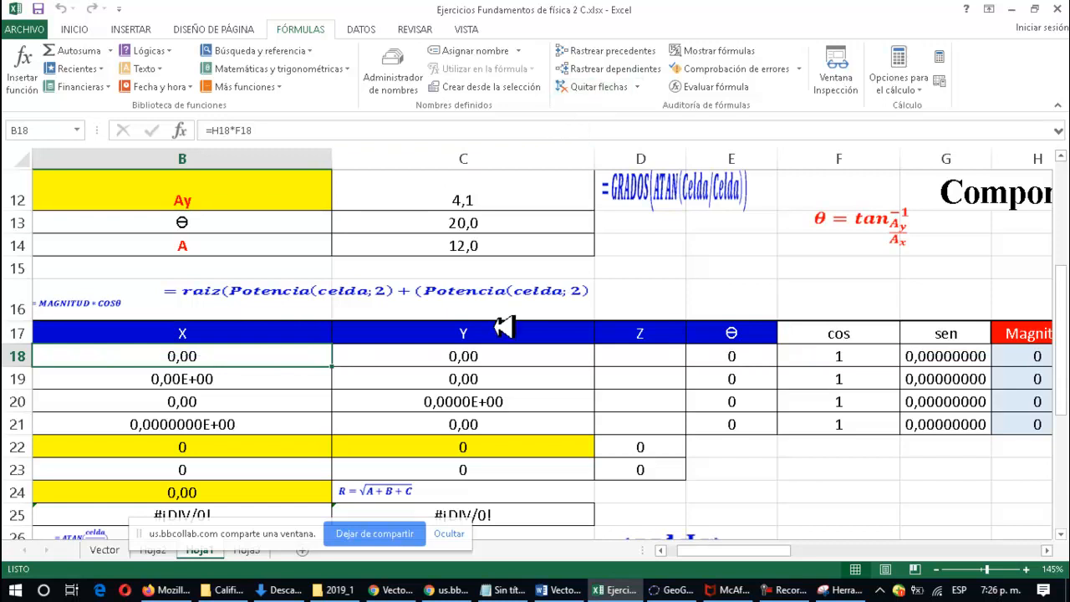
# Trace the precedents of vector A's Y component in C18 and remove the arrows
pyautogui.click(487, 356)
pyautogui.click(631, 51)
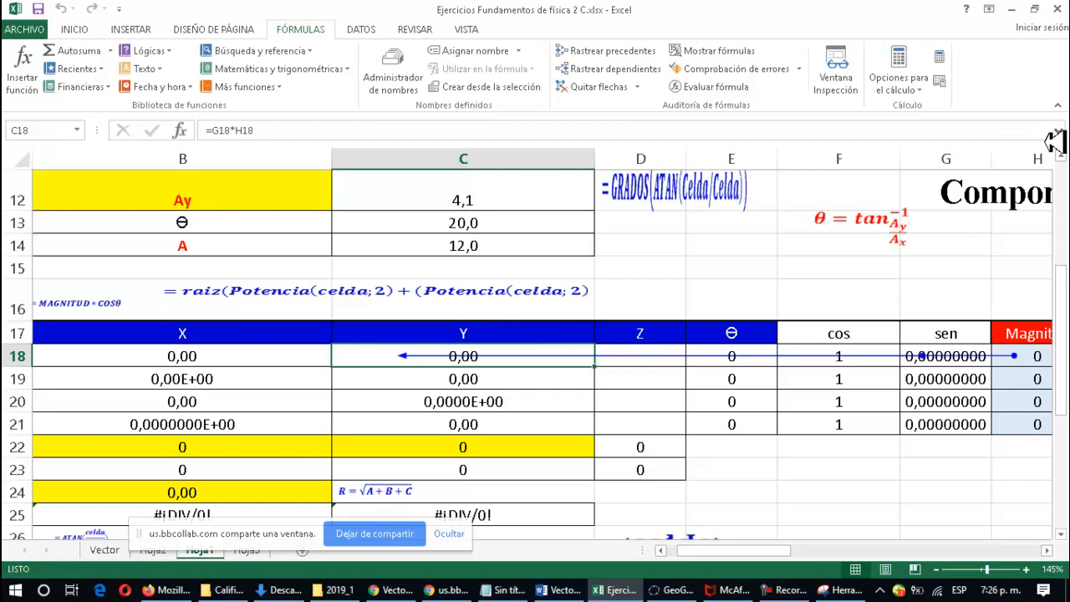
pyautogui.click(602, 88)
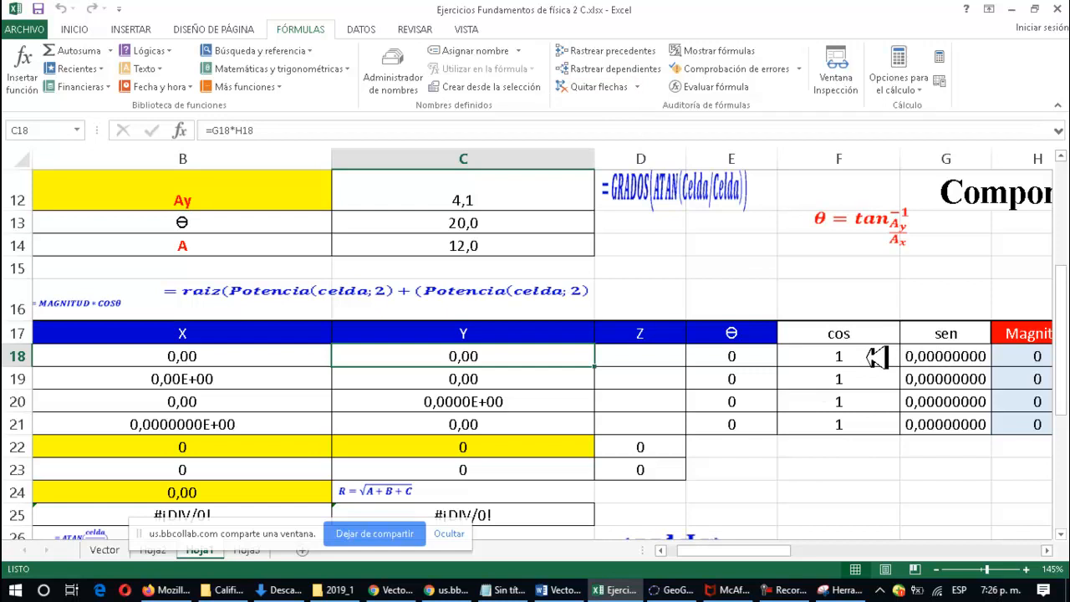
# Examine the X-component formulas of vectors A to D, cell by cell from B18 to B21
pyautogui.moveTo(777, 552); pyautogui.dragTo(760, 550)
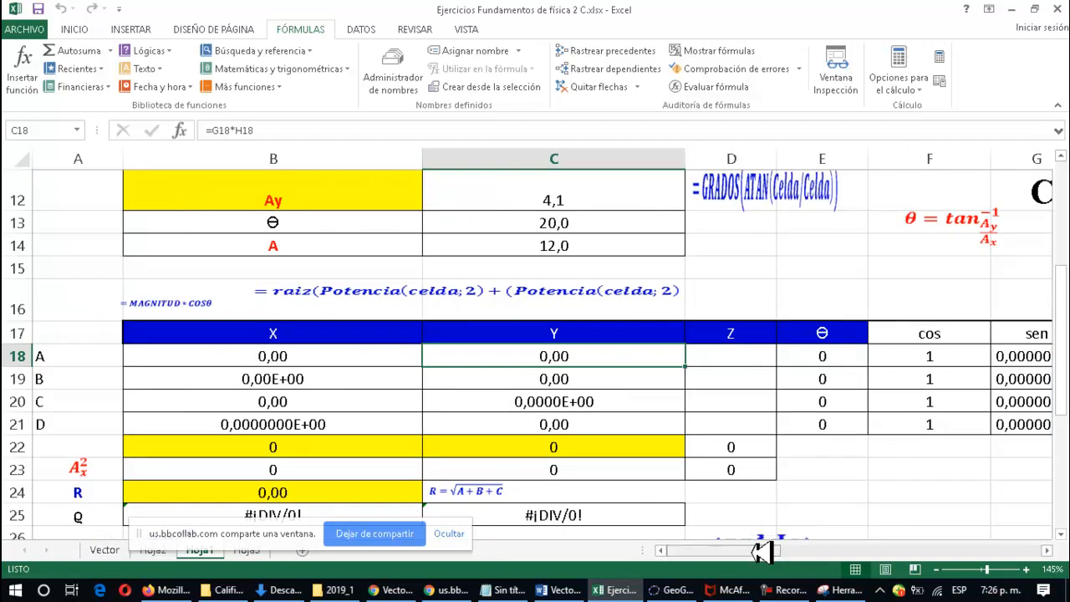
pyautogui.click(356, 358)
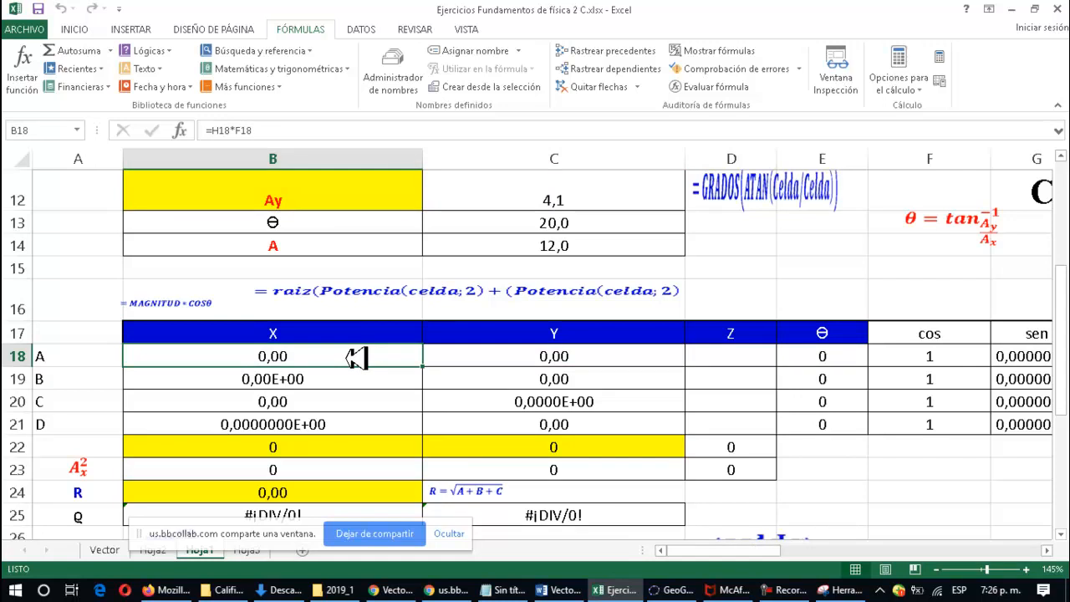
pyautogui.press('Down')
pyautogui.press('Down')
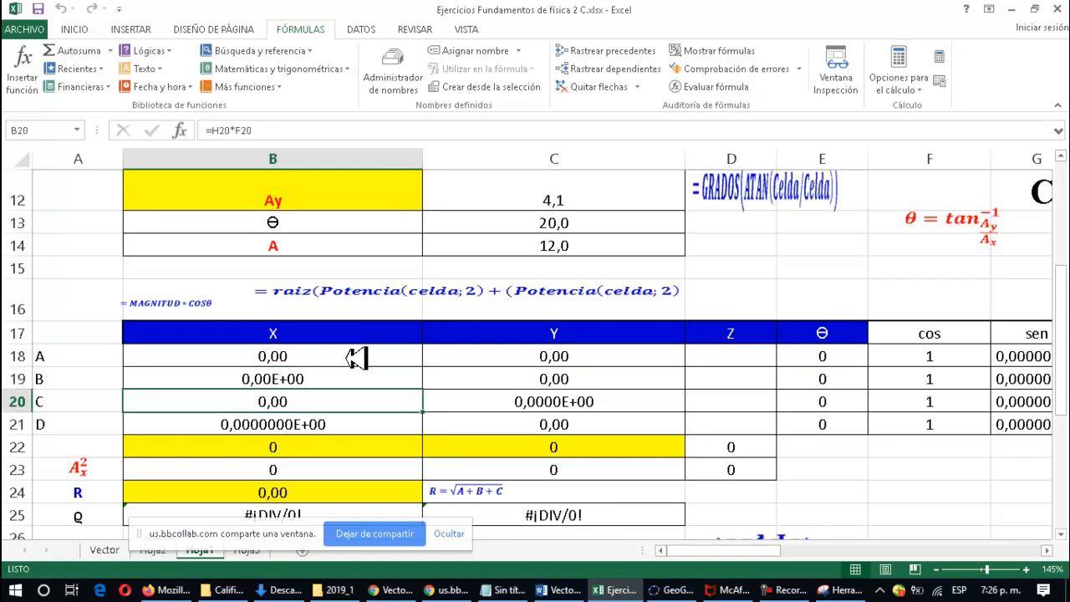
pyautogui.press('Down')
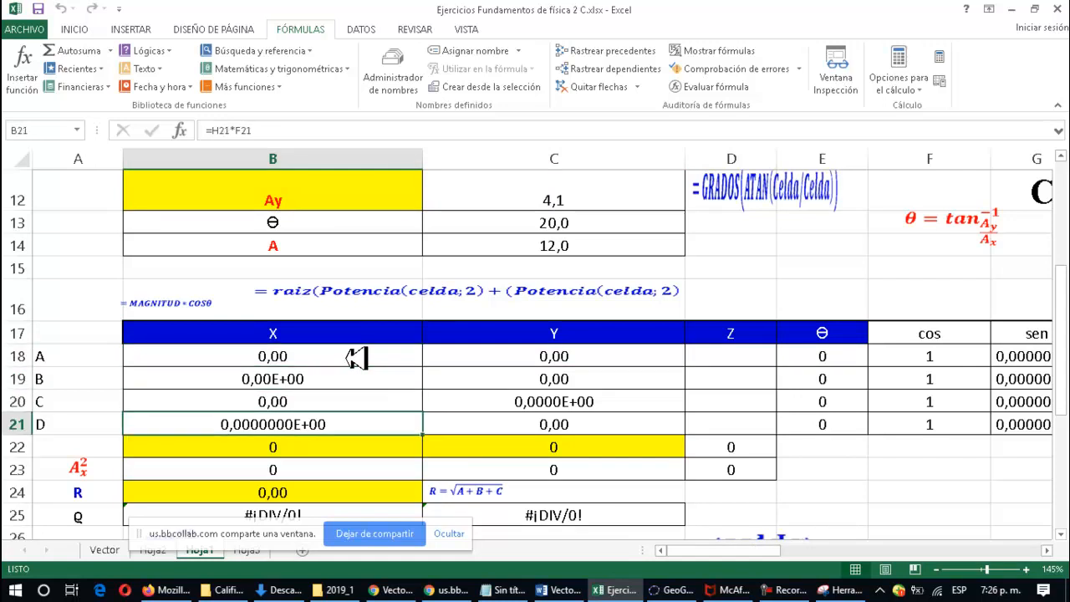
# Trace the precedents of the X and Y sums in B22 and C22 and remove the arrows
pyautogui.press('Down')
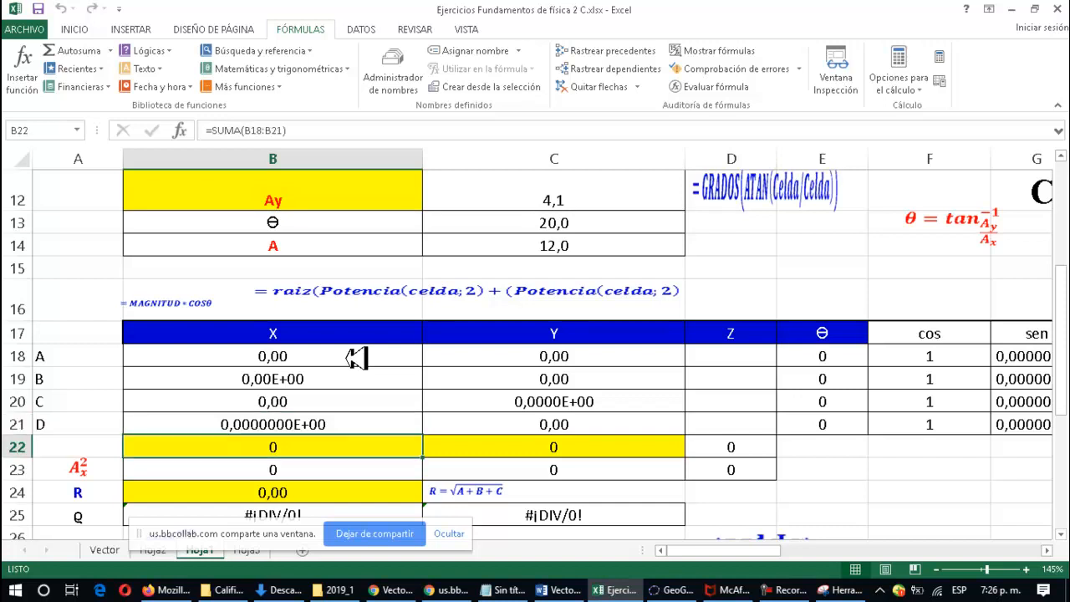
pyautogui.click(620, 50)
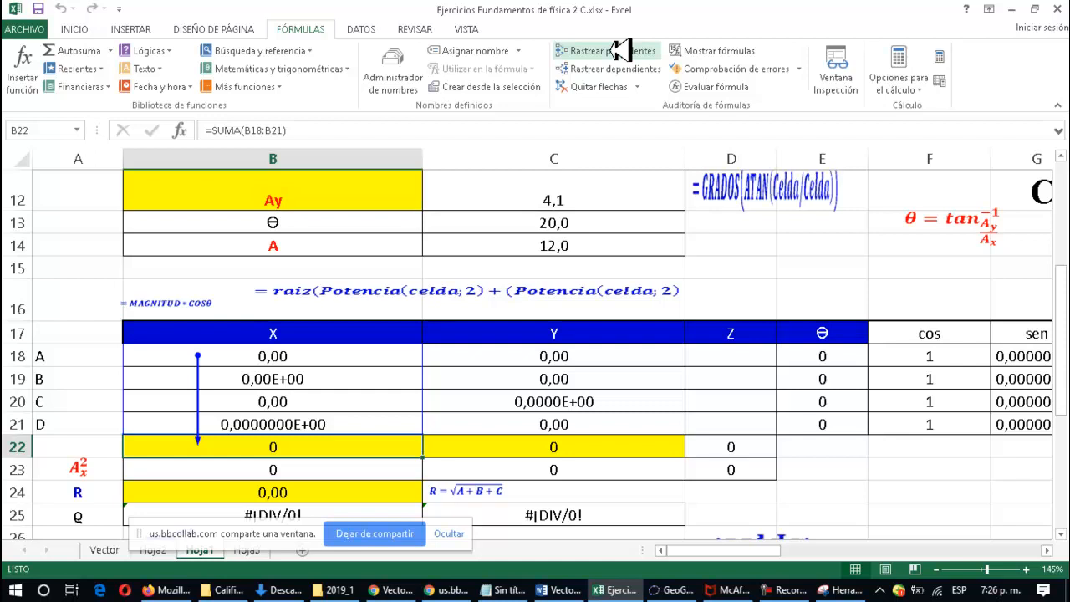
pyautogui.click(579, 444)
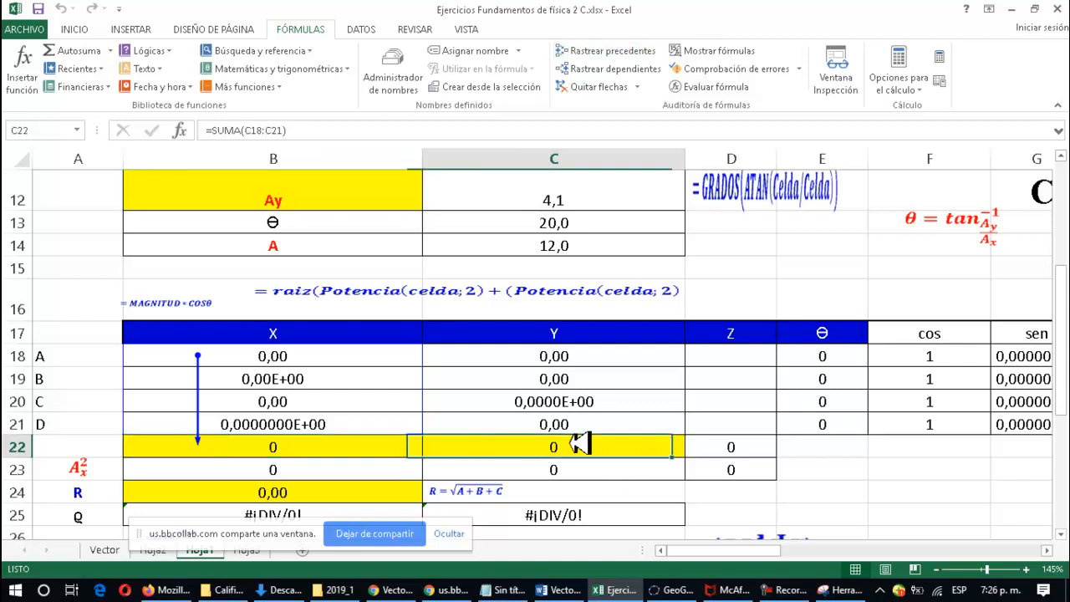
pyautogui.click(637, 53)
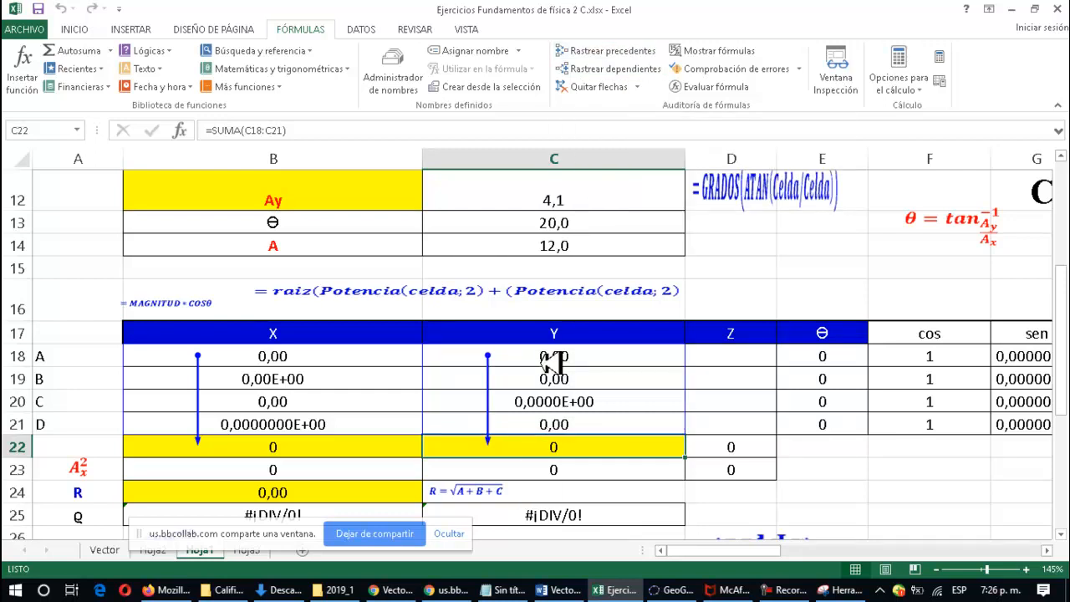
pyautogui.click(618, 86)
# Trace the precedents of the squared X sum in B23 and inspect the squared Y sum formula in C23
pyautogui.click(311, 467)
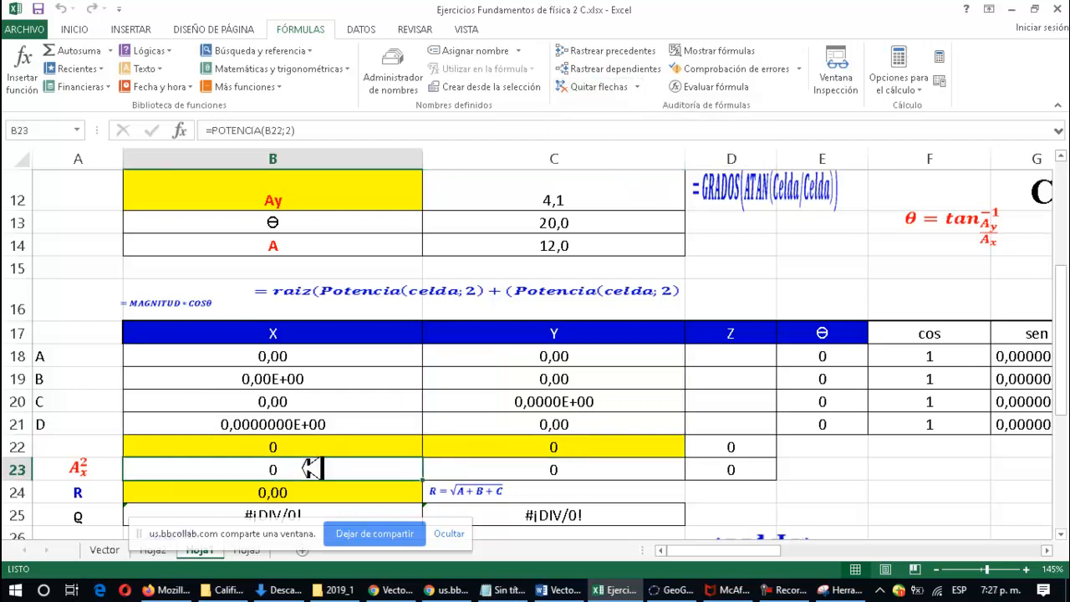
pyautogui.click(615, 69)
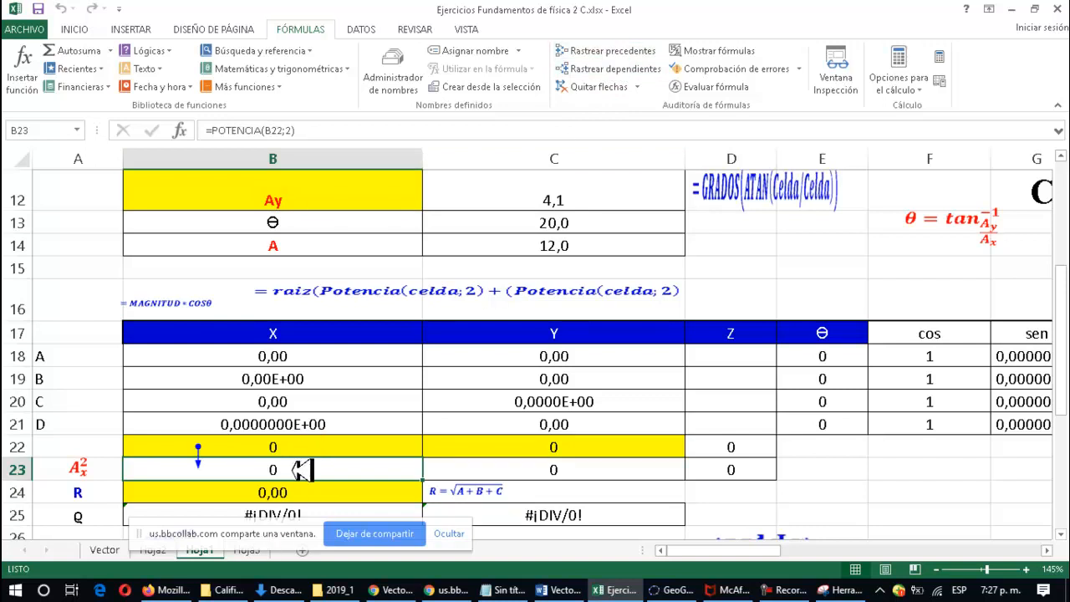
pyautogui.click(513, 468)
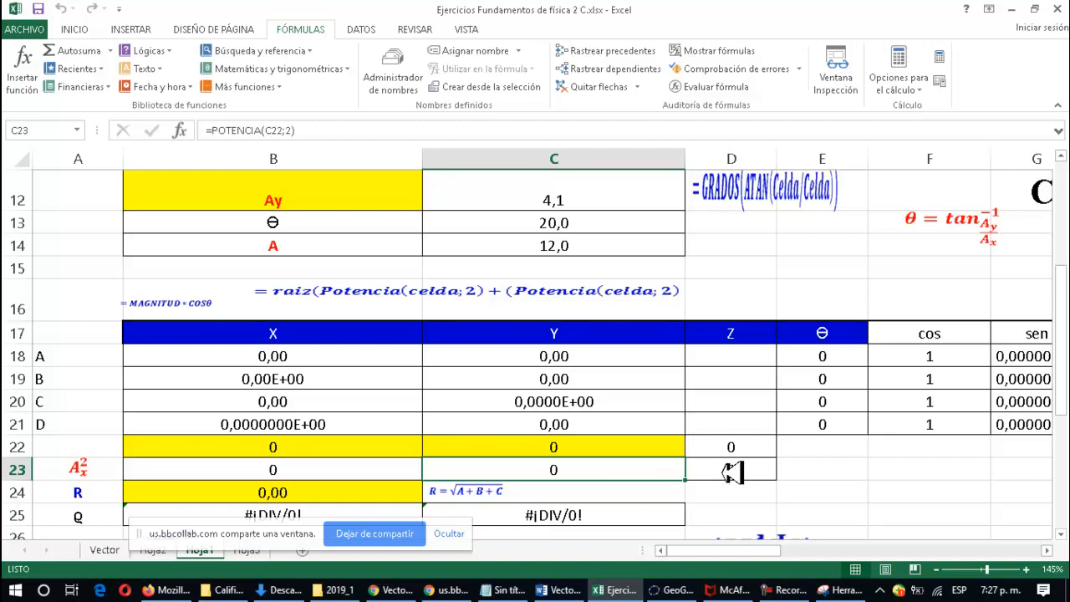
# Trace the precedents of the resultant R in B24 and remove the arrows
pyautogui.scroll(-1, 732, 472)
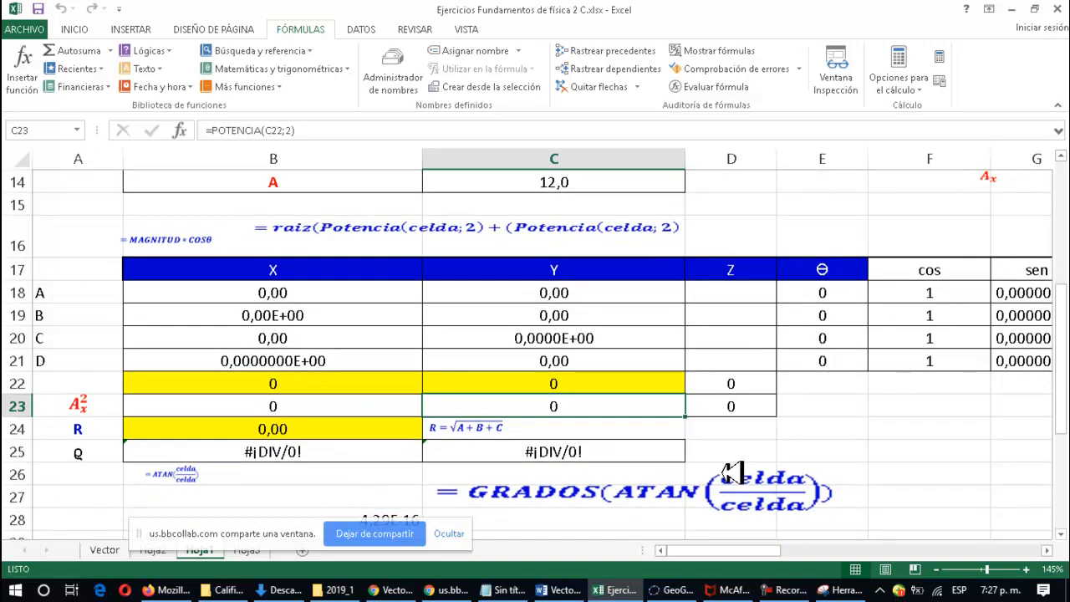
pyautogui.click(383, 430)
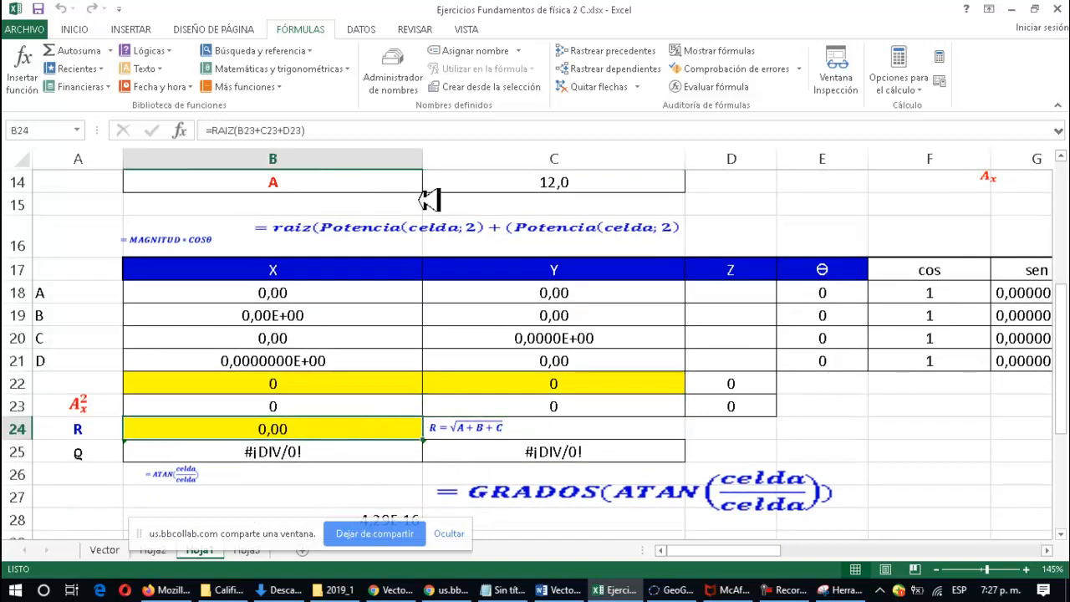
pyautogui.click(613, 51)
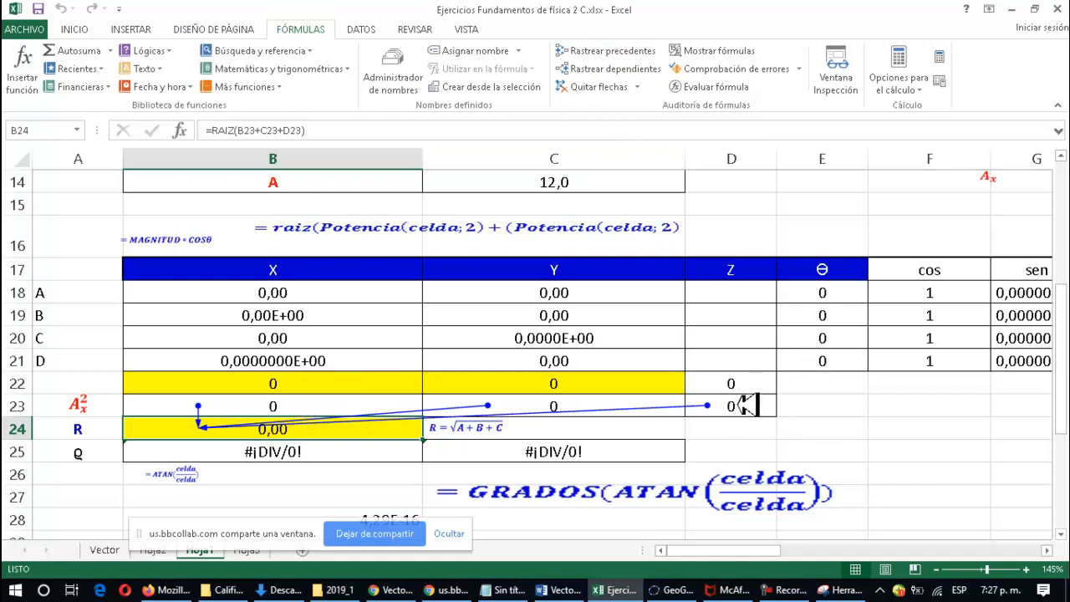
pyautogui.click(611, 87)
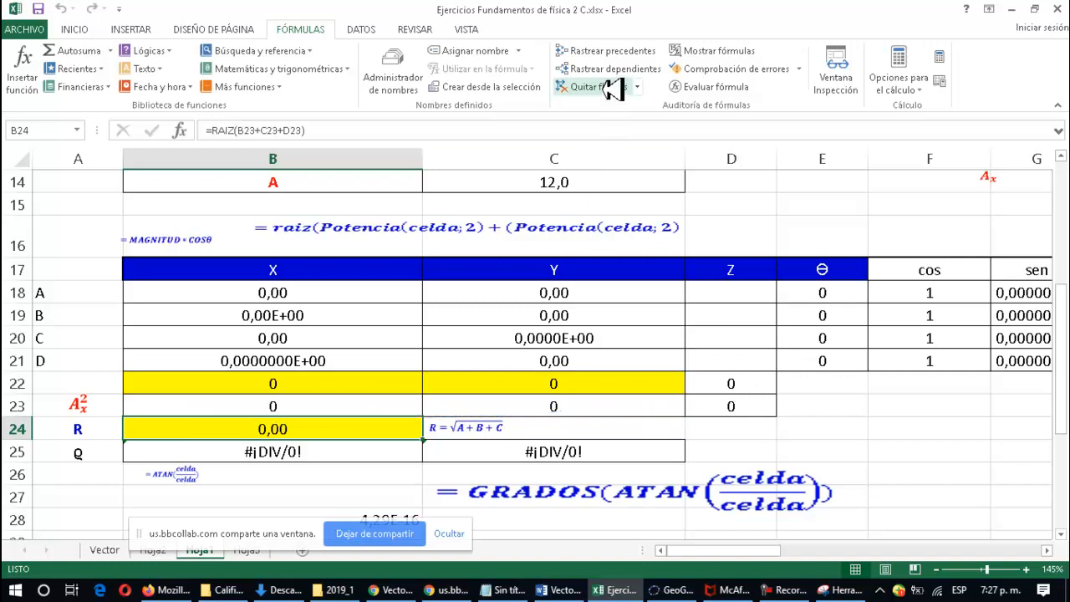
# Examine the resultant's angle formulas in B25 and C25, expanding the formula display for each
pyautogui.click(322, 451)
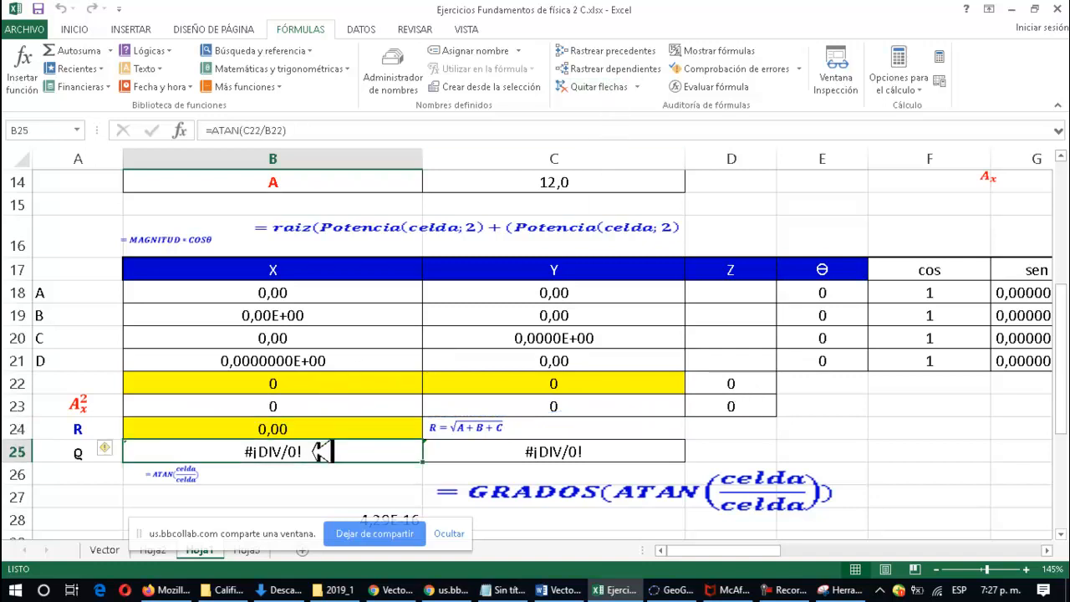
pyautogui.click(1059, 130)
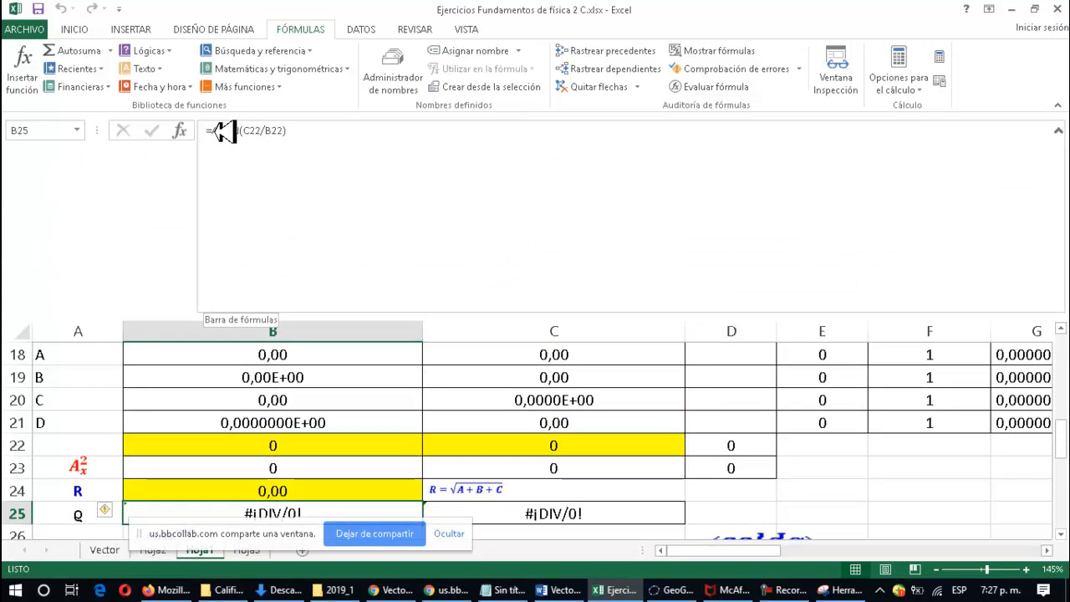
pyautogui.click(1059, 132)
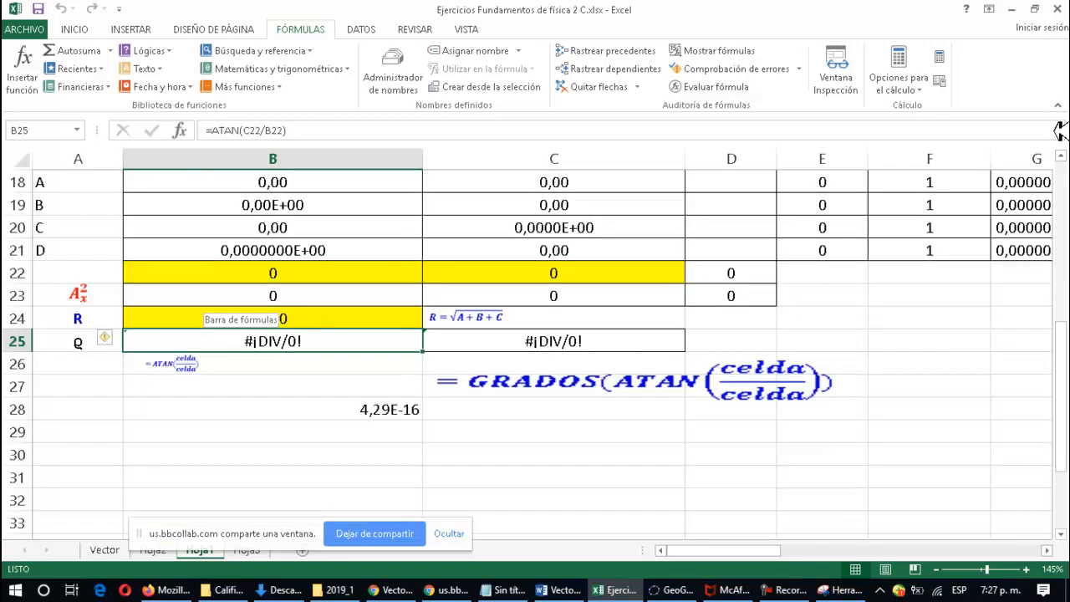
pyautogui.click(534, 345)
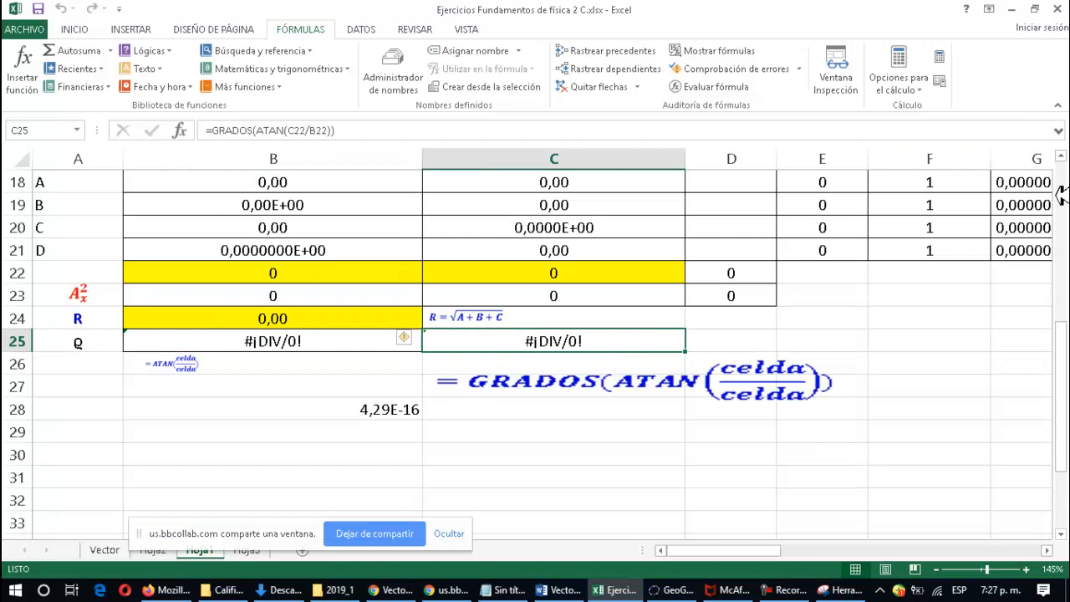
pyautogui.click(1060, 130)
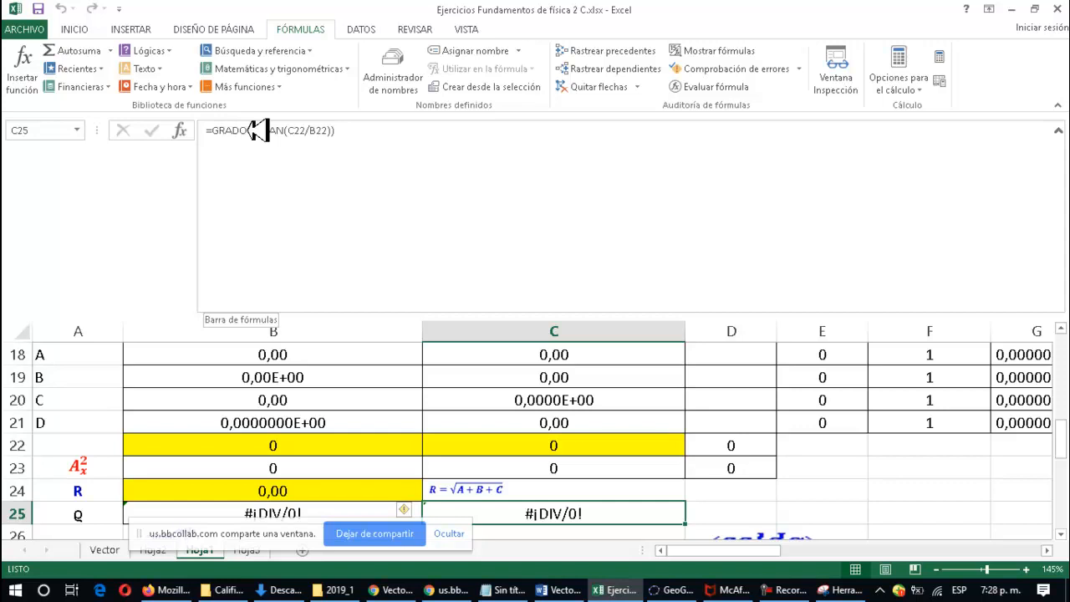
pyautogui.click(1058, 129)
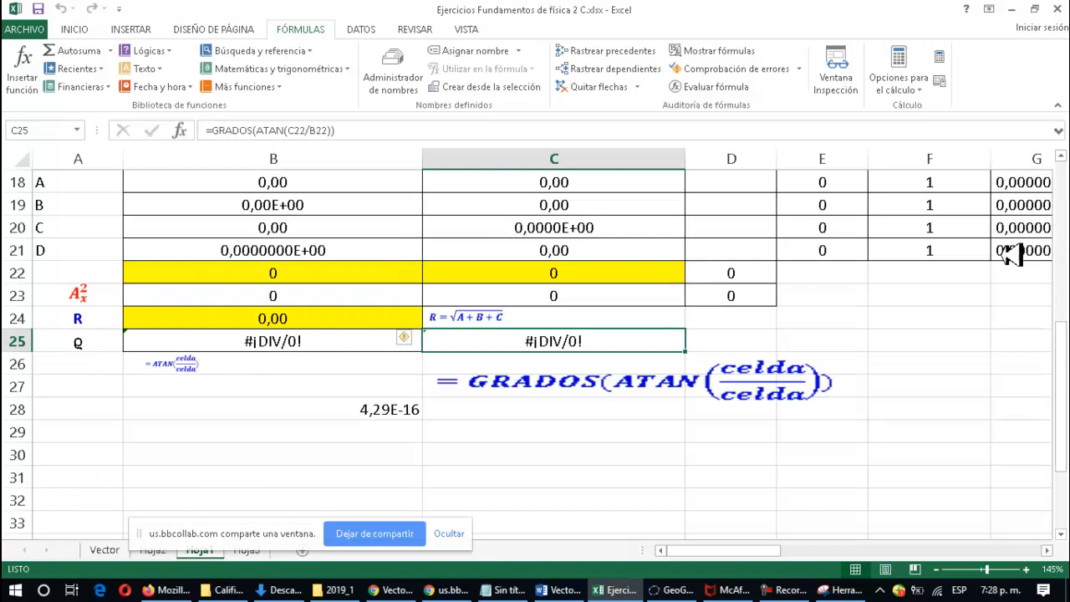
pyautogui.click(648, 430)
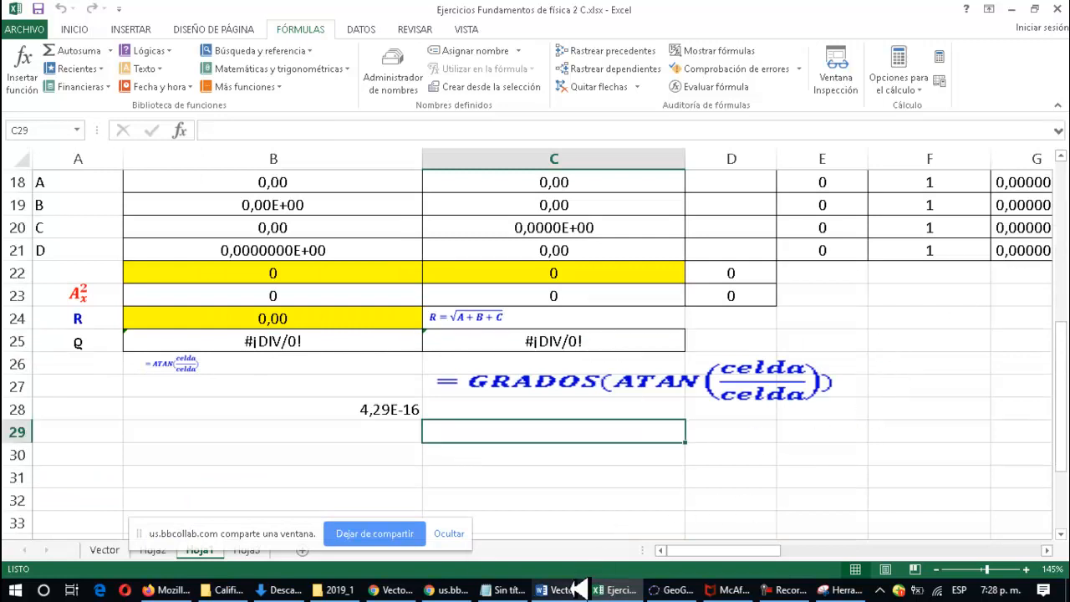
# Switch to the Word document Vectores ecuaciones.docx and review the magnitudes and angles of vectors A and B
pyautogui.click(585, 493)
pyautogui.scroll(9, 585, 493)
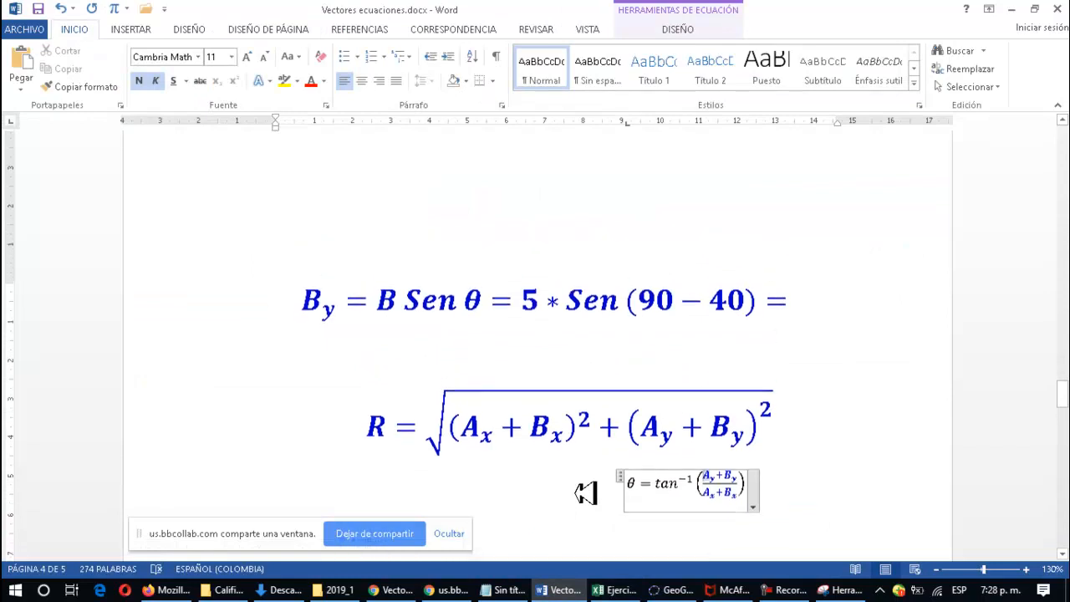
pyautogui.scroll(2, 585, 493)
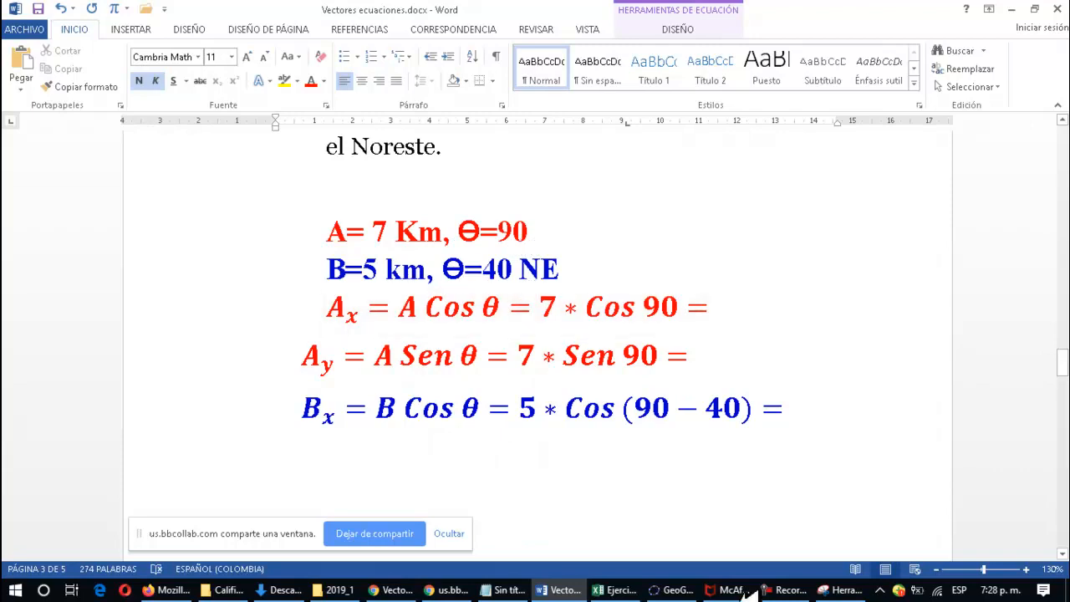
# Return to the Excel table and enter magnitude 7 and angle 90 for vector A in row 18
pyautogui.click(633, 591)
pyautogui.scroll(1, 958, 289)
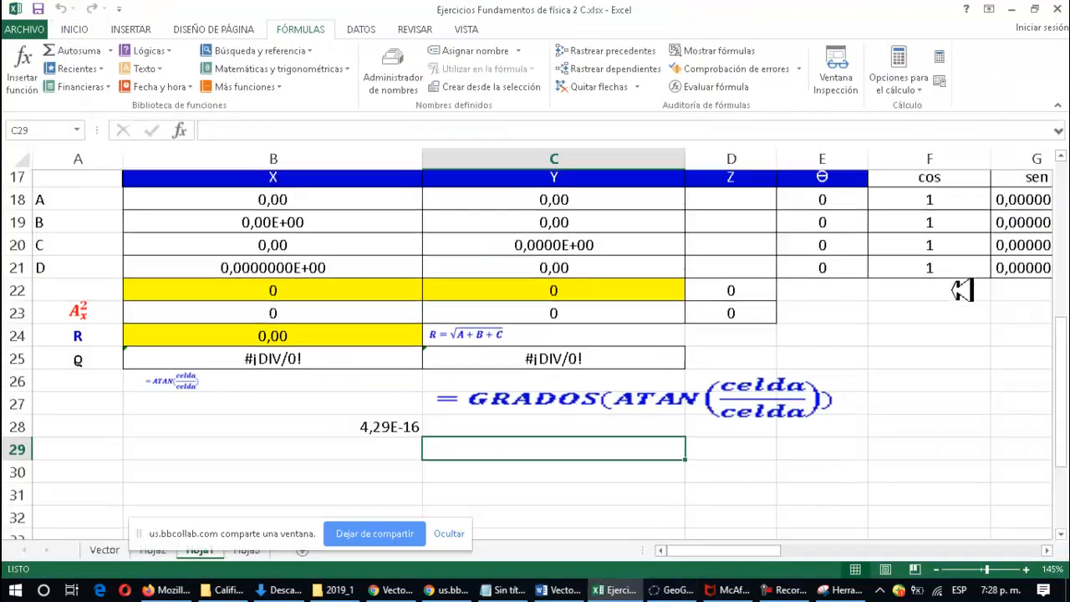
pyautogui.moveTo(786, 550); pyautogui.dragTo(807, 550)
pyautogui.click(744, 247)
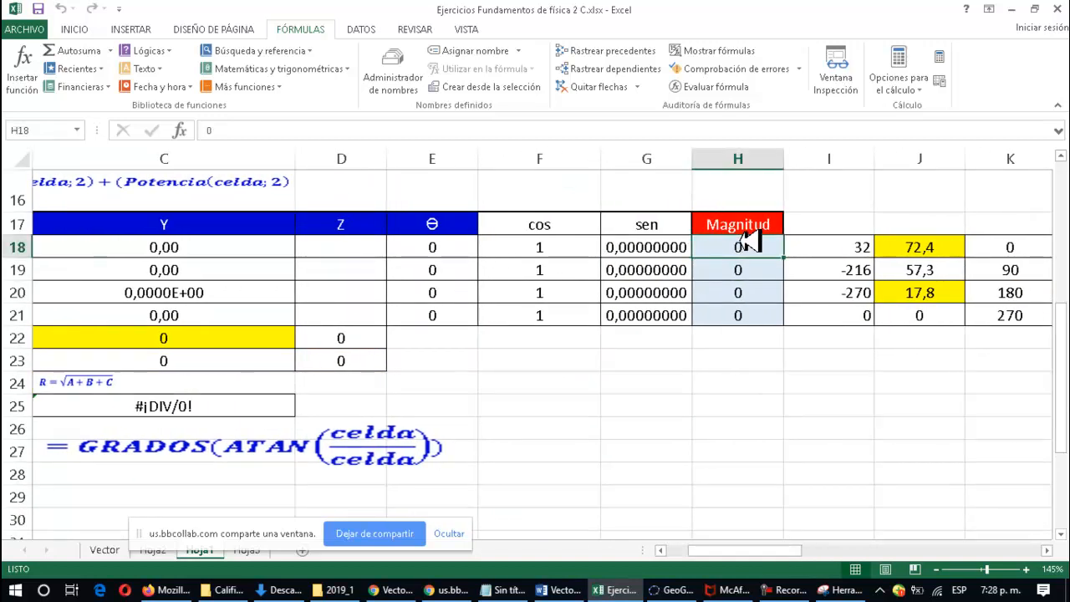
pyautogui.write('7')
pyautogui.press('Left')
pyautogui.press('Left')
pyautogui.press('Left')
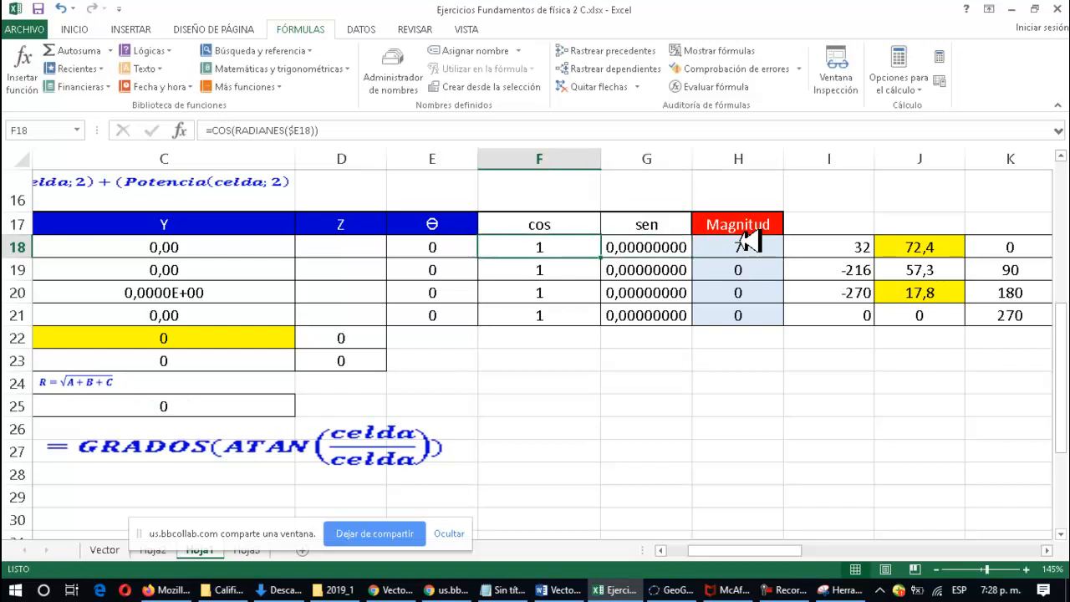
pyautogui.write('9')
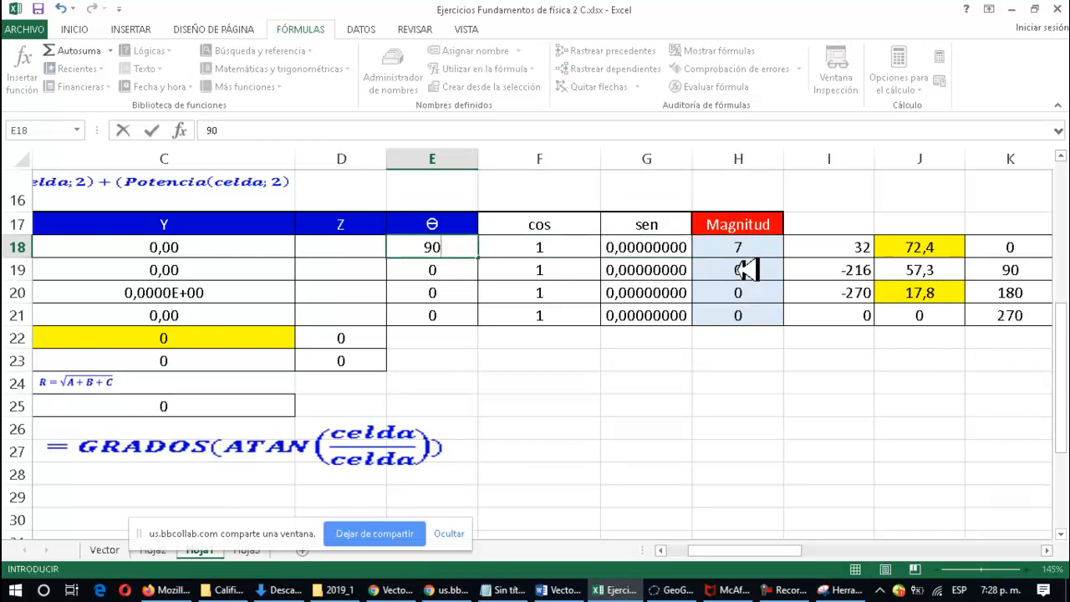
# Enter magnitude 5 and angle 50 for vector B in row 19
pyautogui.click(746, 269)
pyautogui.write('5')
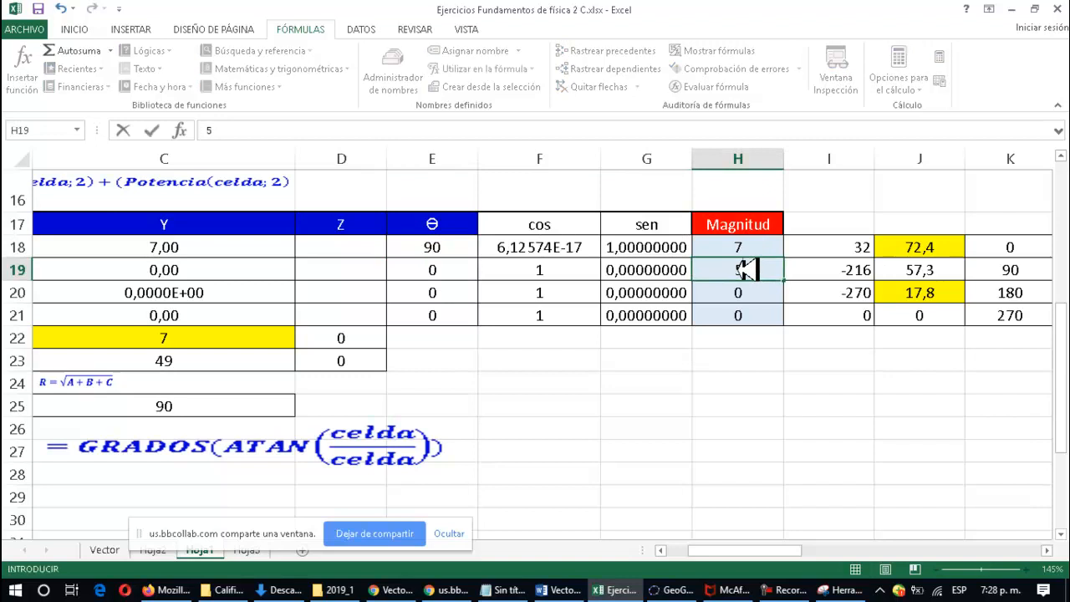
pyautogui.press('Left')
pyautogui.press('Left')
pyautogui.press('Left')
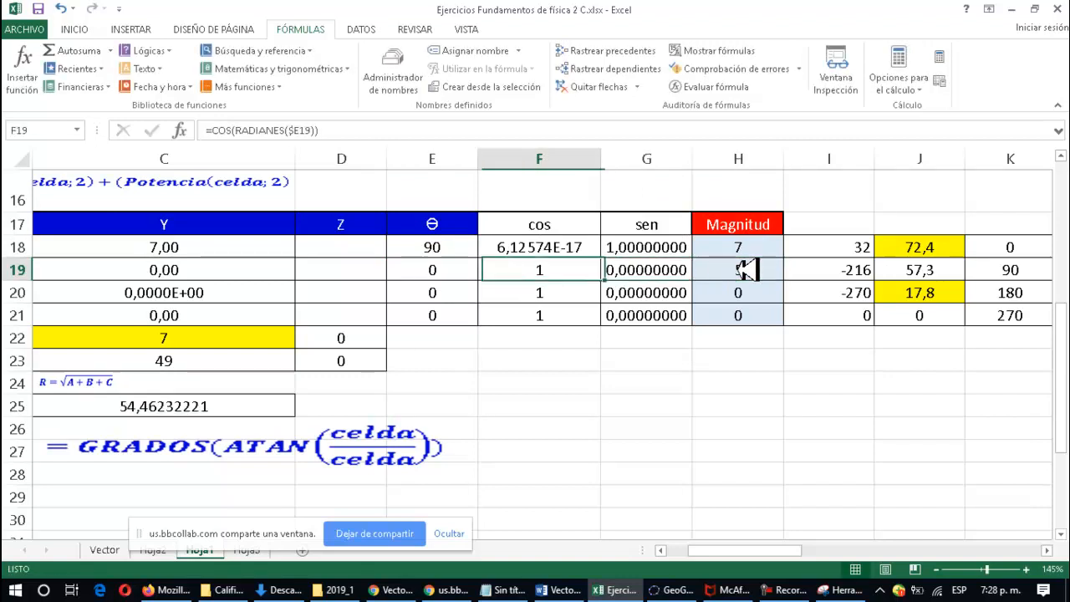
pyautogui.write('5')
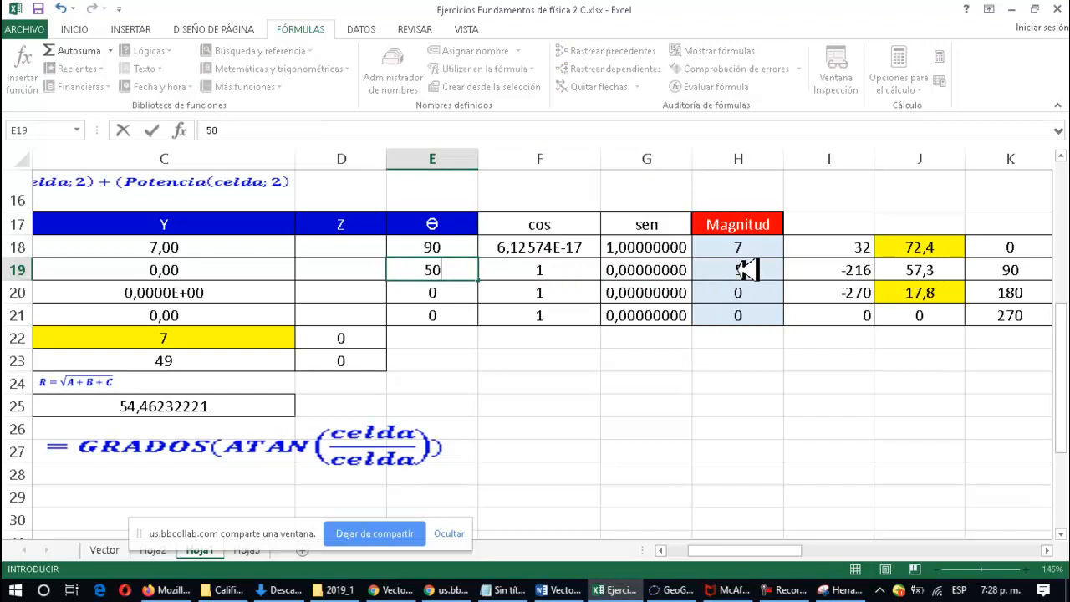
pyautogui.press('Return')
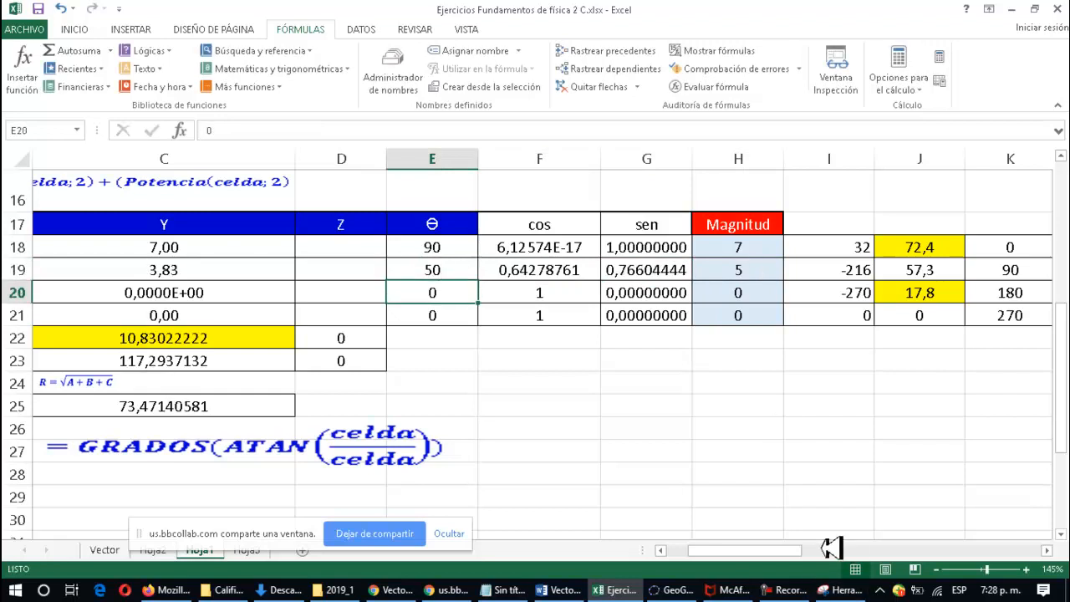
# Review vector A's X and Y components, the resultant in B24 and its angle in degrees in C25
pyautogui.moveTo(788, 544)
pyautogui.mouseDown()
pyautogui.moveTo(760, 546)
pyautogui.moveTo(780, 550)
pyautogui.moveTo(768, 550)
pyautogui.mouseUp()
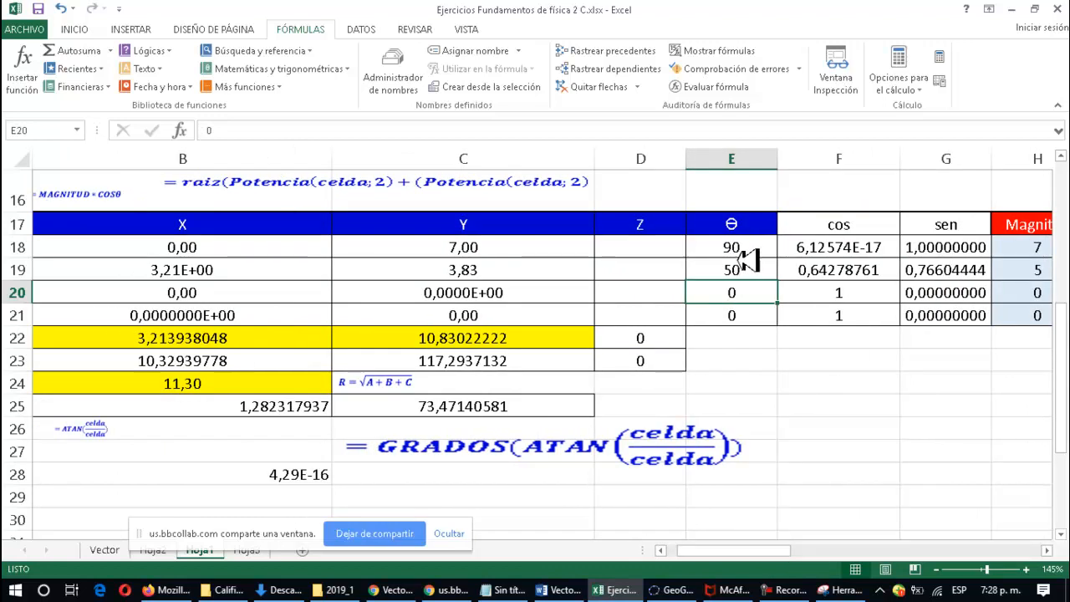
pyautogui.click(263, 250)
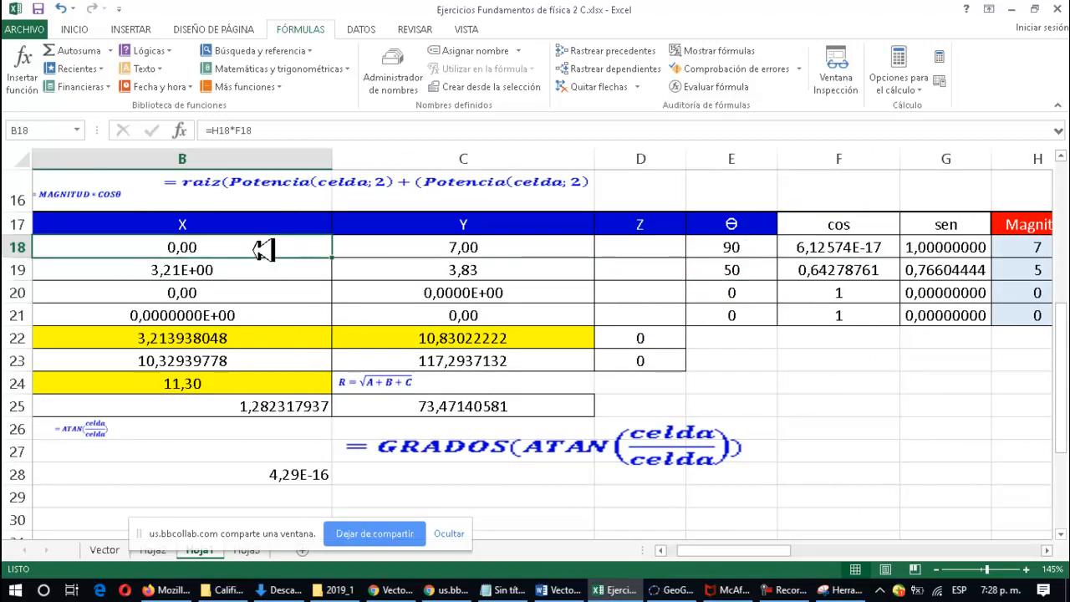
pyautogui.click(458, 249)
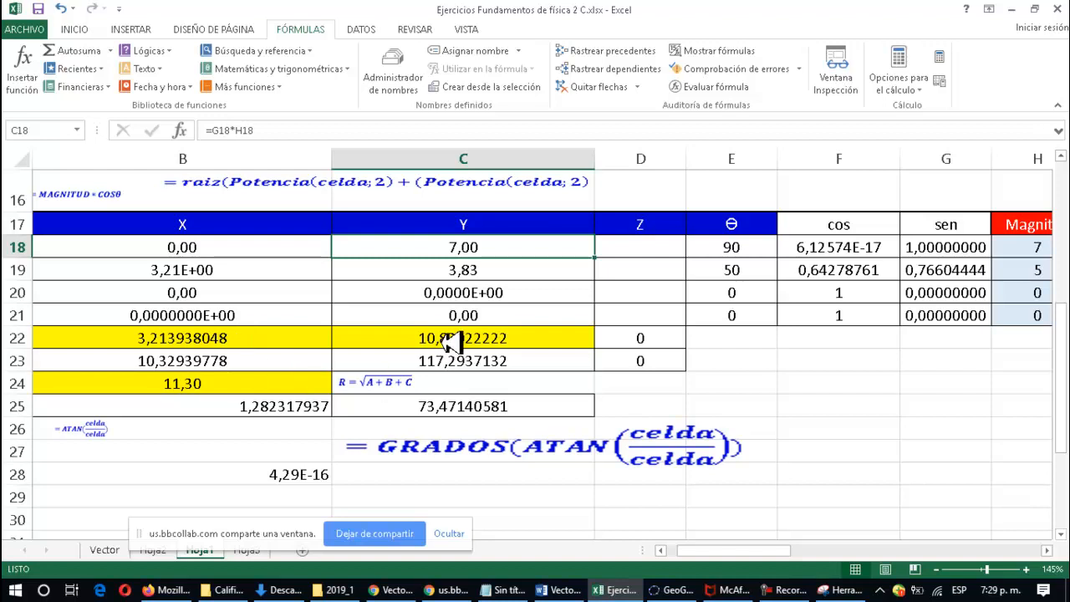
pyautogui.click(252, 383)
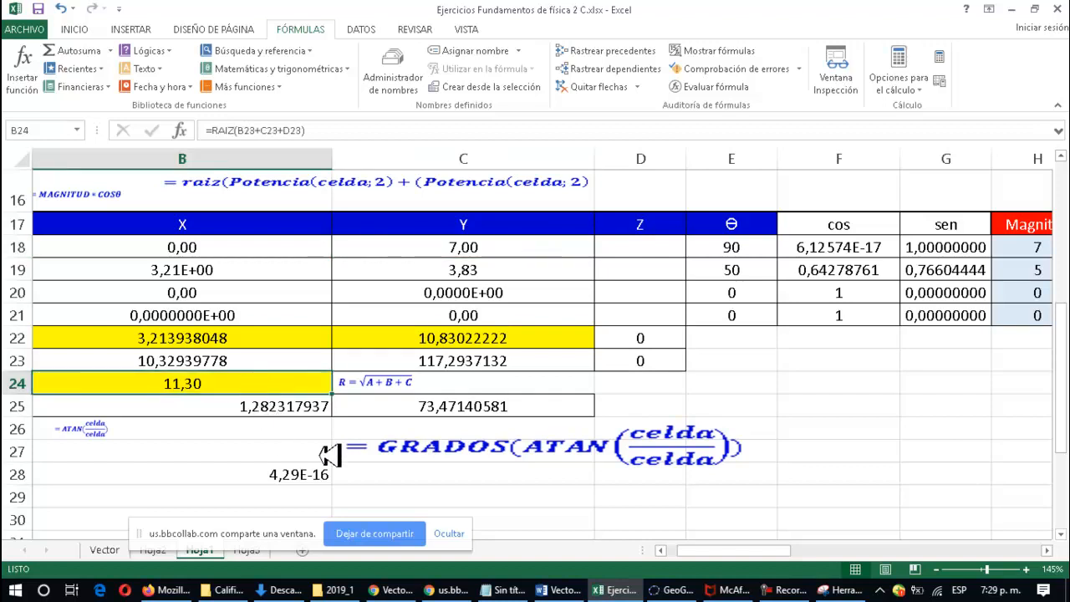
pyautogui.click(455, 405)
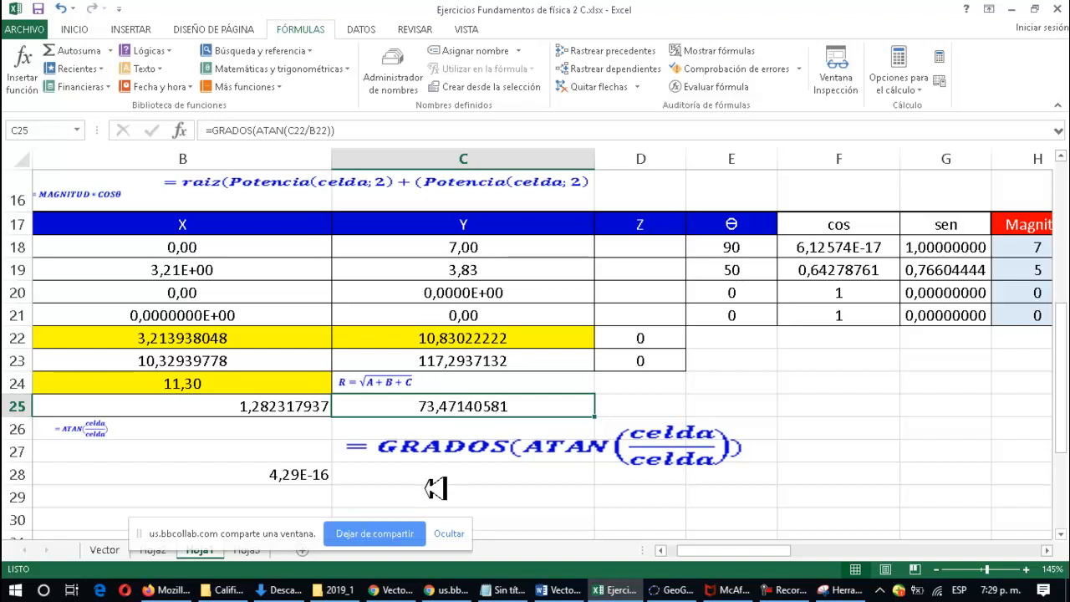
# Switch to the Word document and compare the resultant and angle equations with the spreadsheet results
pyautogui.click(558, 589)
pyautogui.scroll(-12, 511, 496)
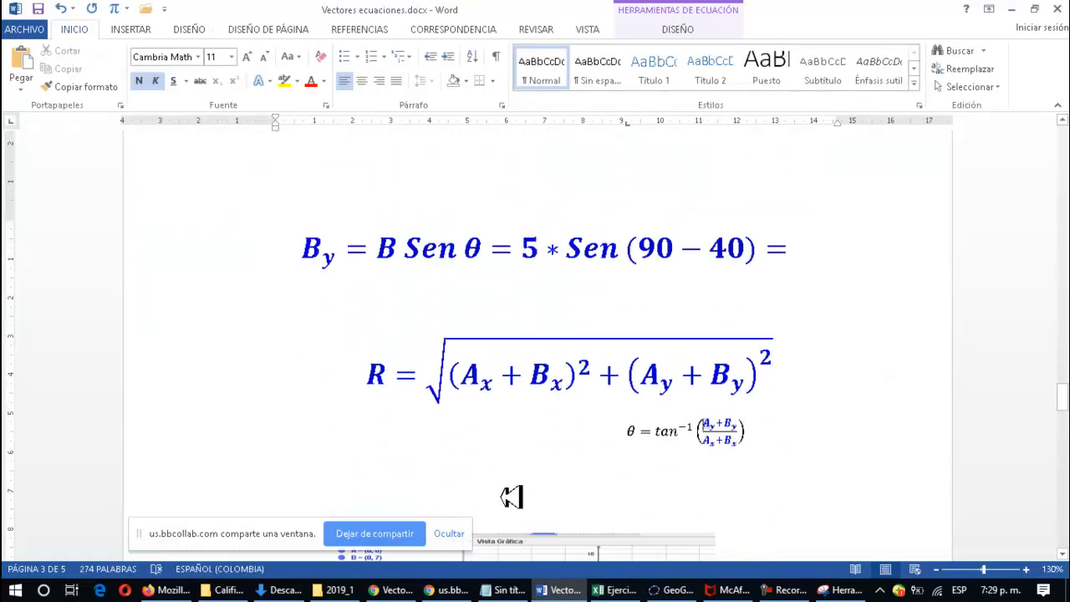
pyautogui.scroll(3, 511, 496)
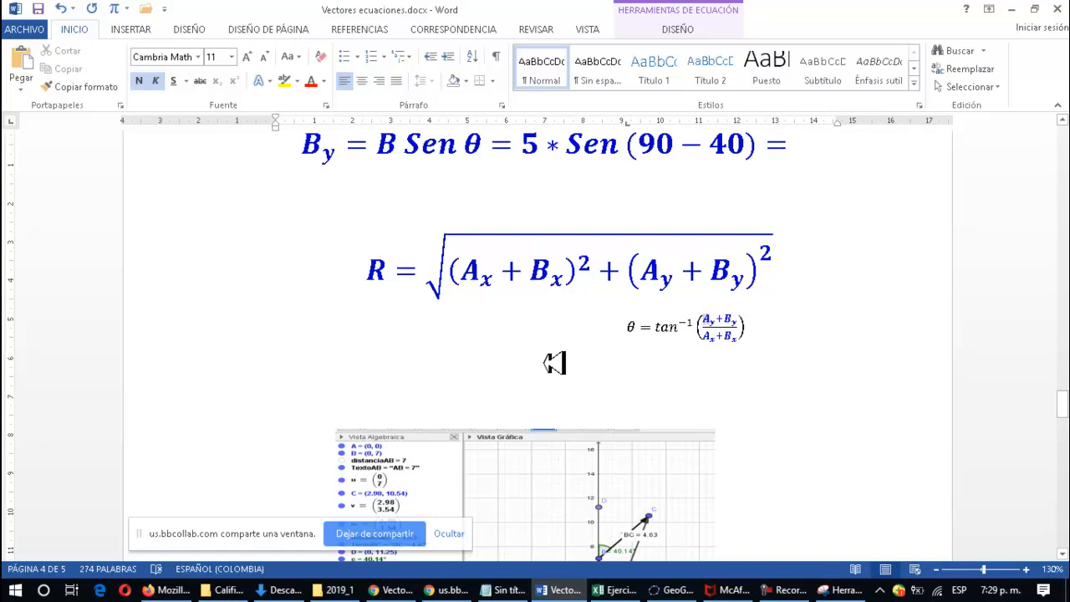
pyautogui.scroll(3, 554, 362)
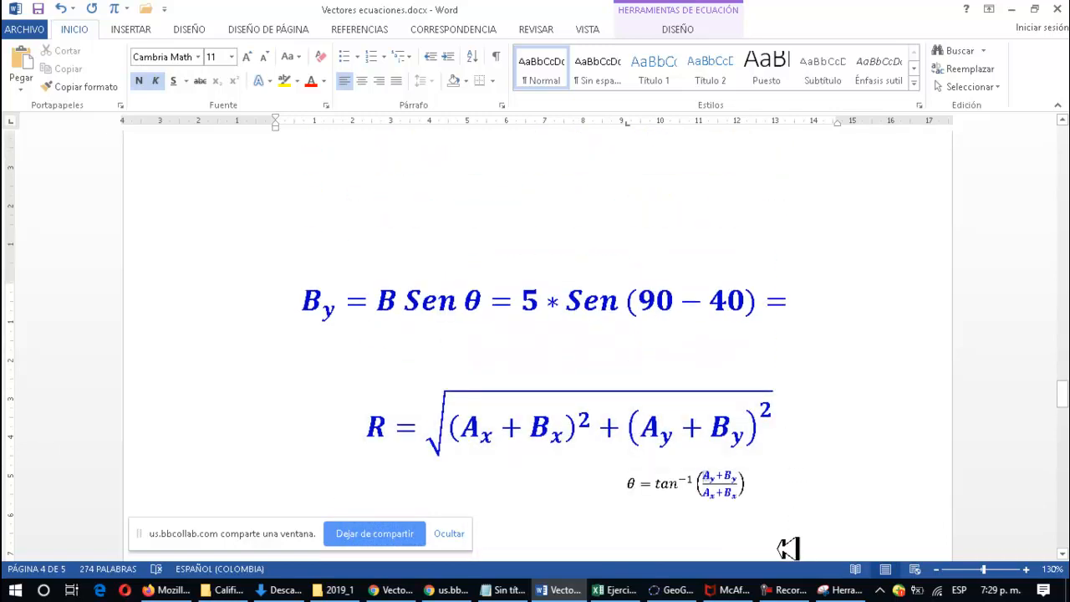
# Return to Excel, reduce the sheet zoom to 85%, and capture the completed component table with the Snipping Tool
pyautogui.click(631, 589)
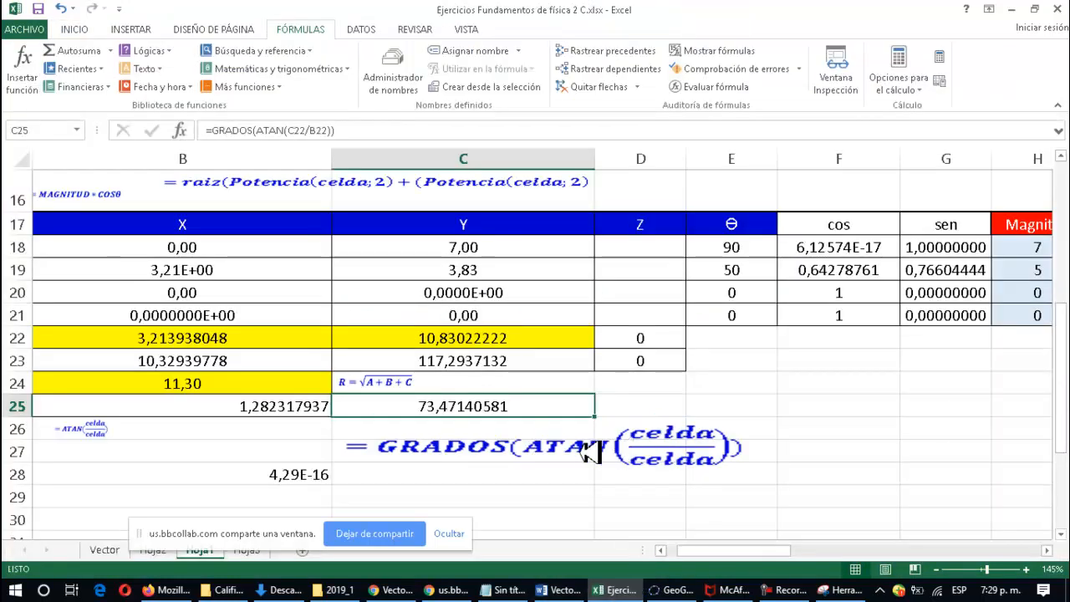
pyautogui.keyDown('ctrl'); pyautogui.scroll(-4, 582, 447); pyautogui.keyUp('ctrl')
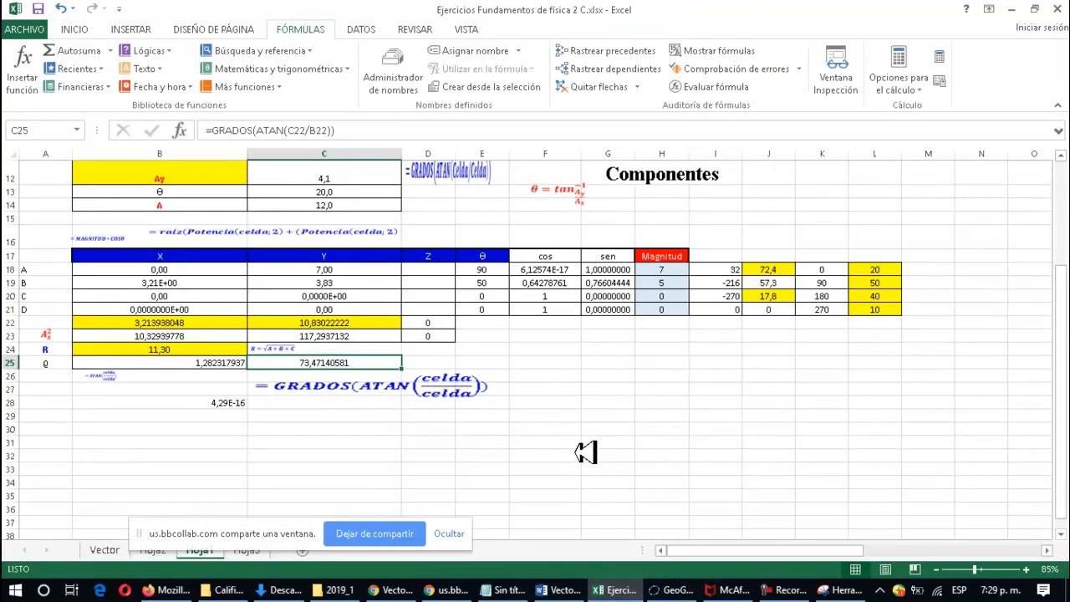
pyautogui.click(840, 589)
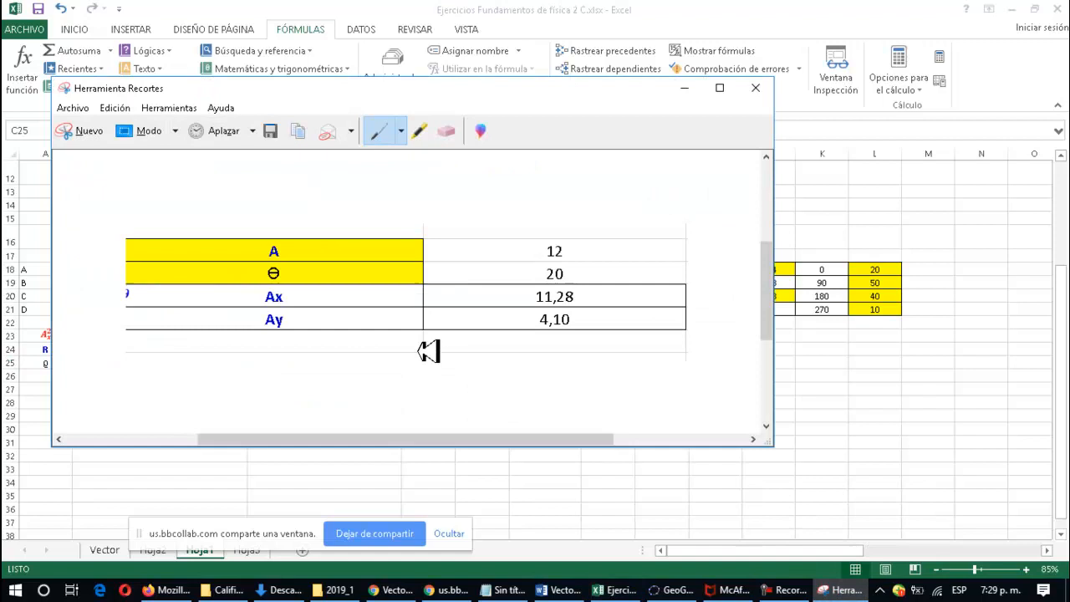
pyautogui.click(103, 131)
pyautogui.moveTo(37, 232); pyautogui.dragTo(708, 407)
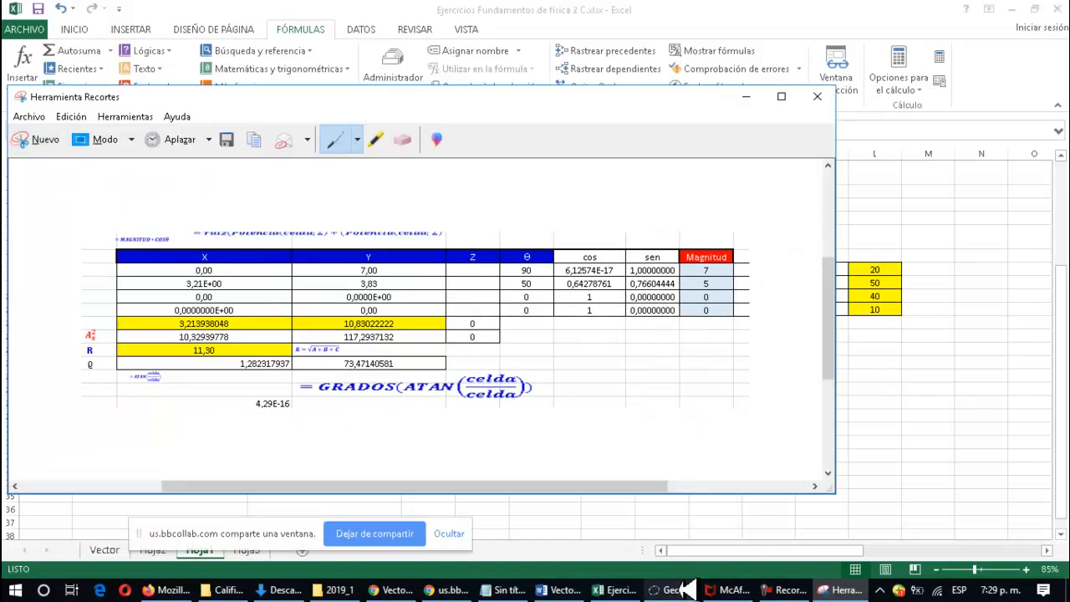
# Switch to GeoGebra and replace the open 12-unit, 20° vector drawing with a new blank construction
pyautogui.click(681, 589)
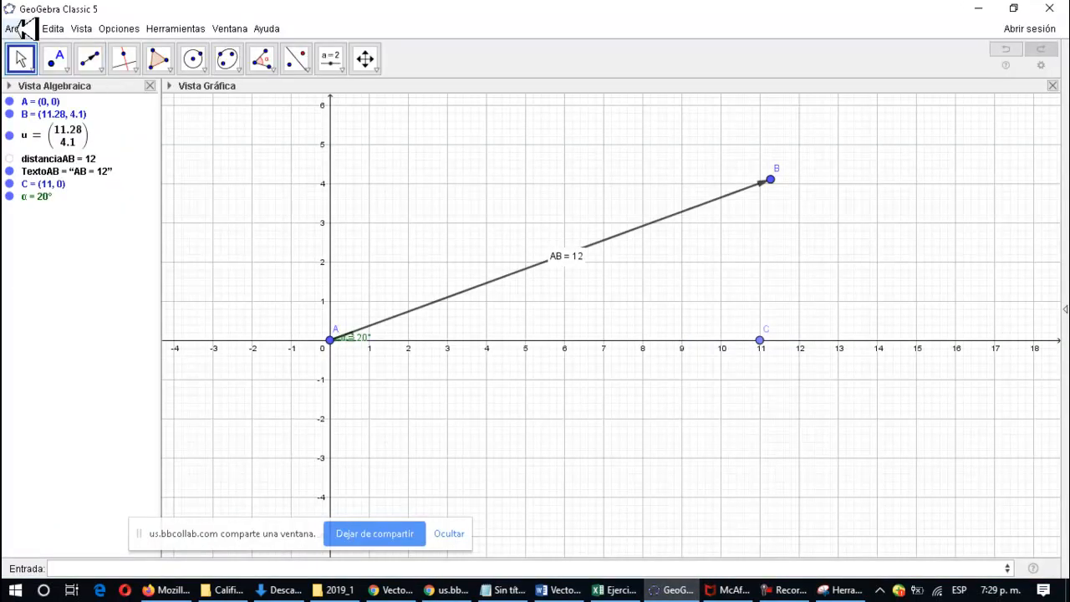
pyautogui.click(17, 29)
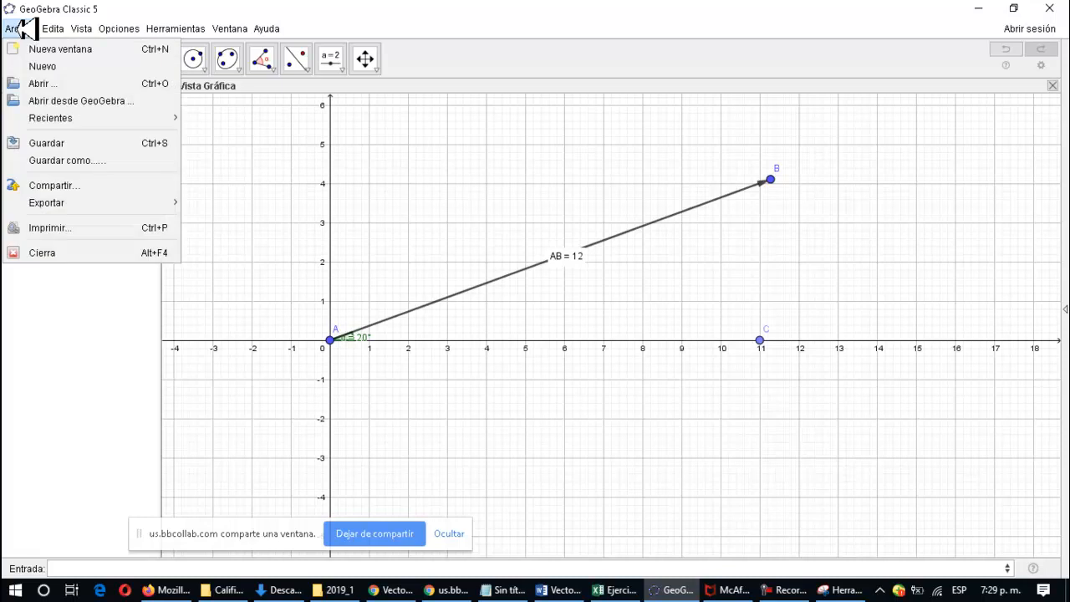
pyautogui.click(37, 66)
pyautogui.click(533, 311)
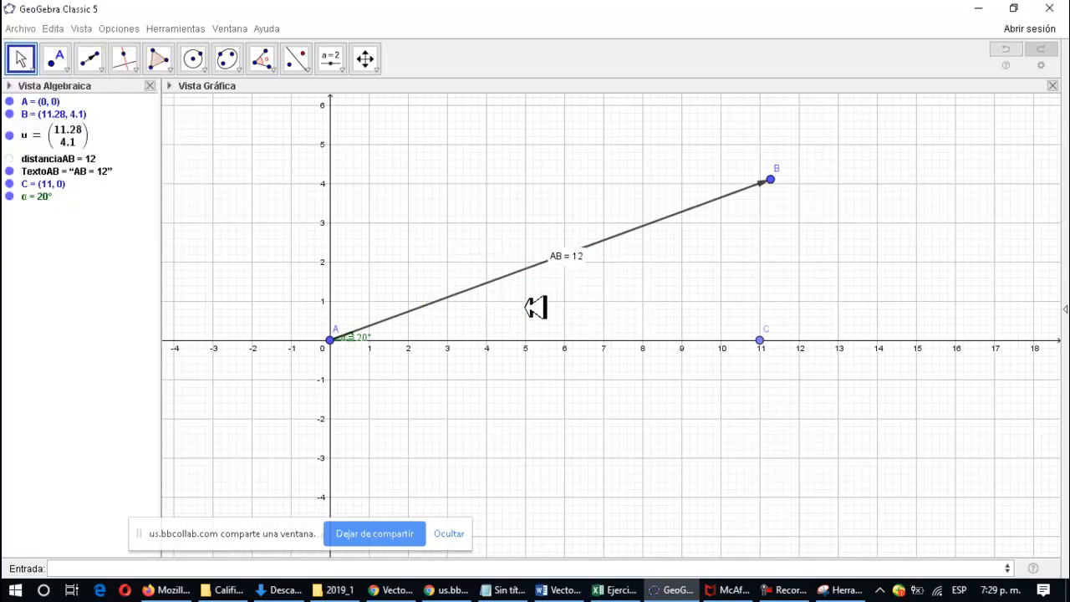
# Check the captured component table in the Snipping Tool, then return to GeoGebra and create point A = (0,0)
pyautogui.click(839, 590)
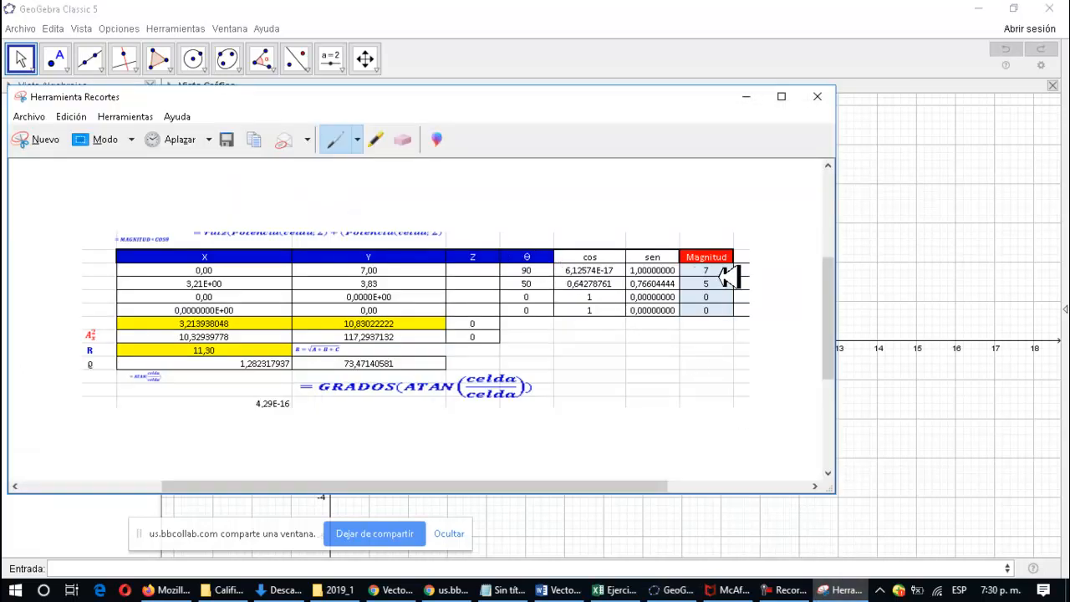
pyautogui.click(747, 96)
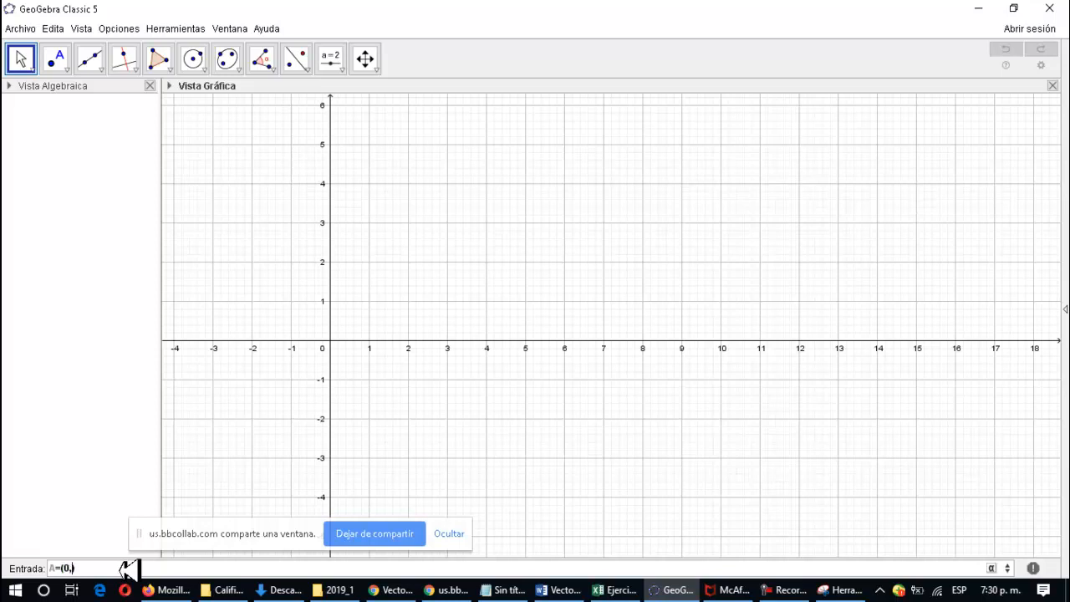
pyautogui.press('Return')
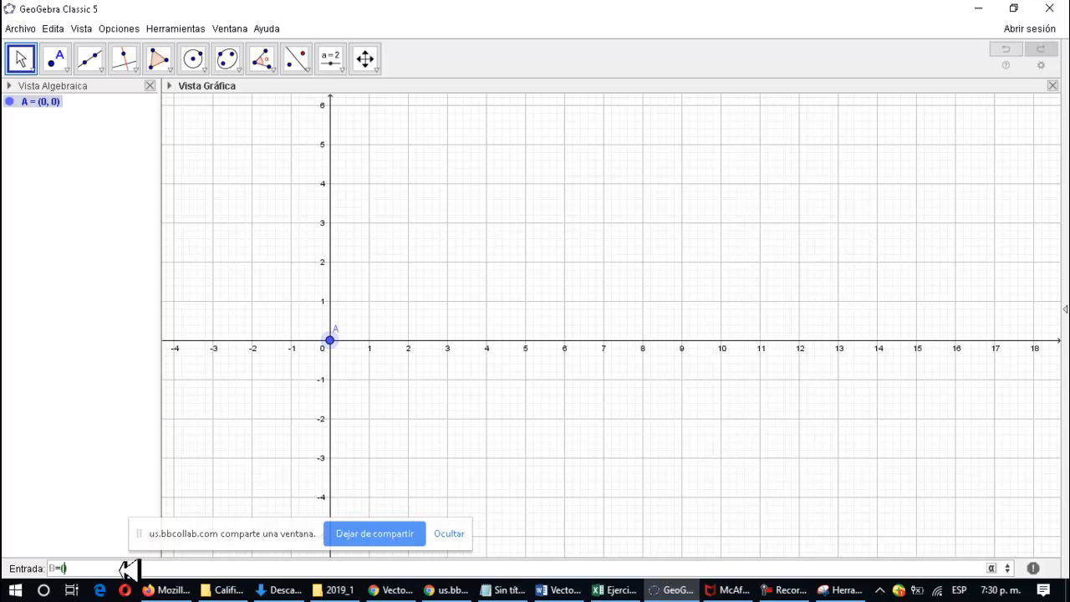
# Create point B = (0,7), taking its coordinates from the first vector's X and Y components in the captured table
pyautogui.write('B=(')
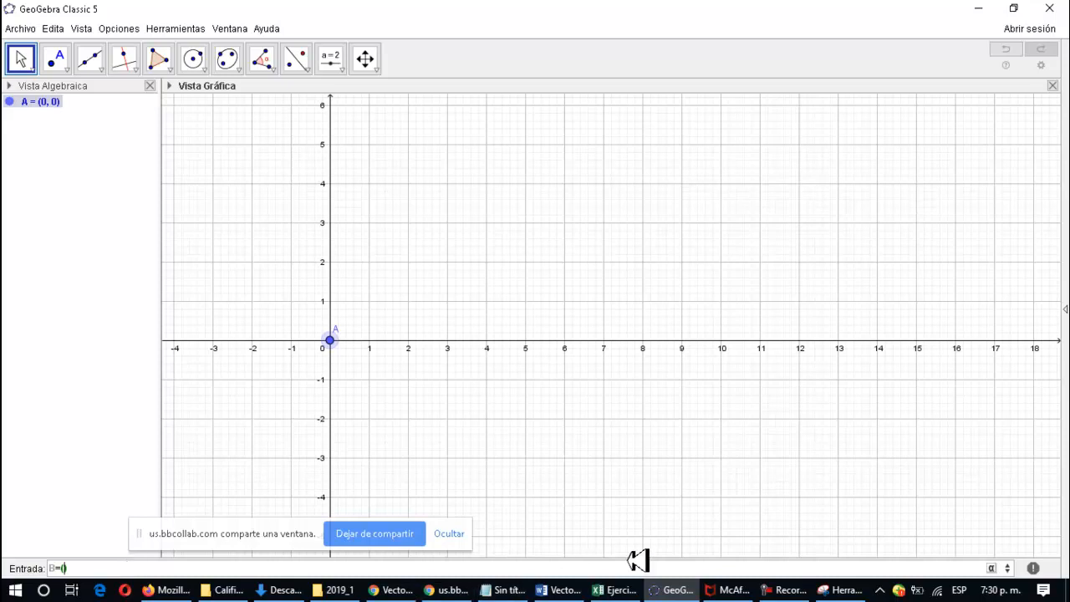
pyautogui.click(833, 592)
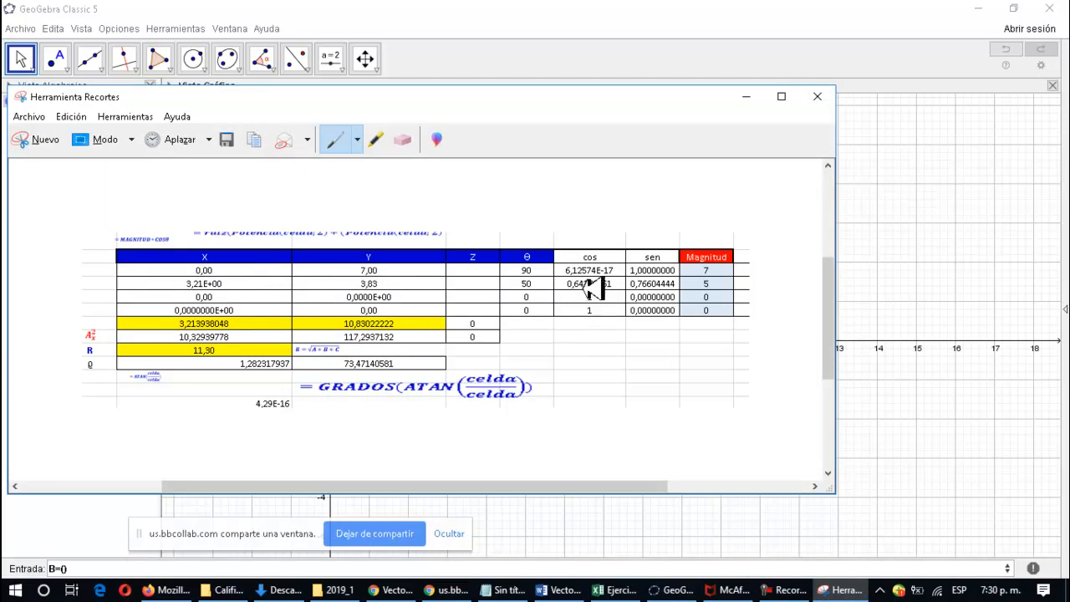
pyautogui.click(746, 98)
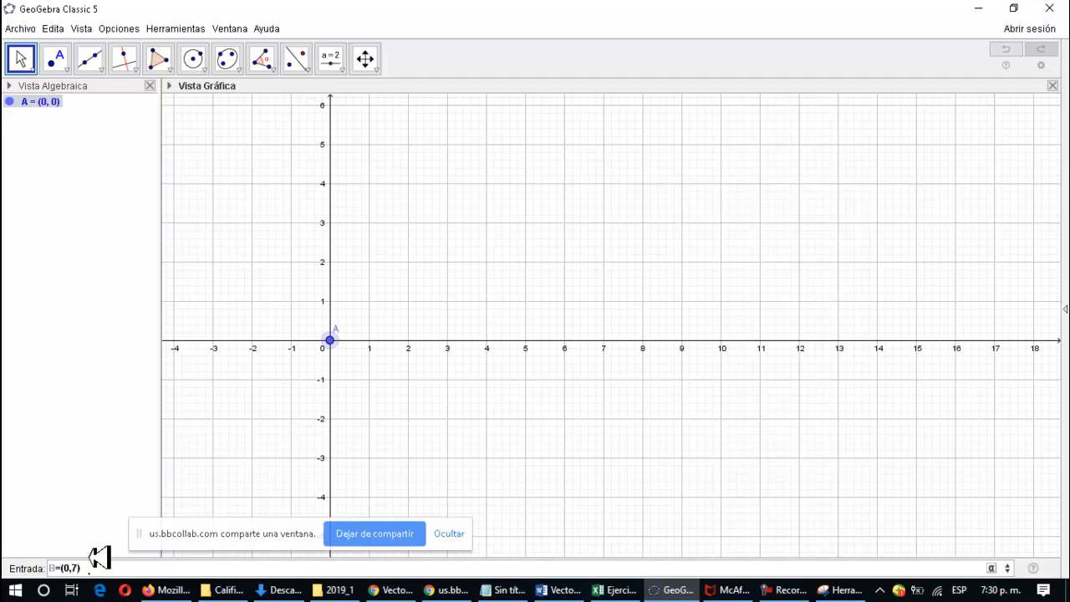
pyautogui.press('Return')
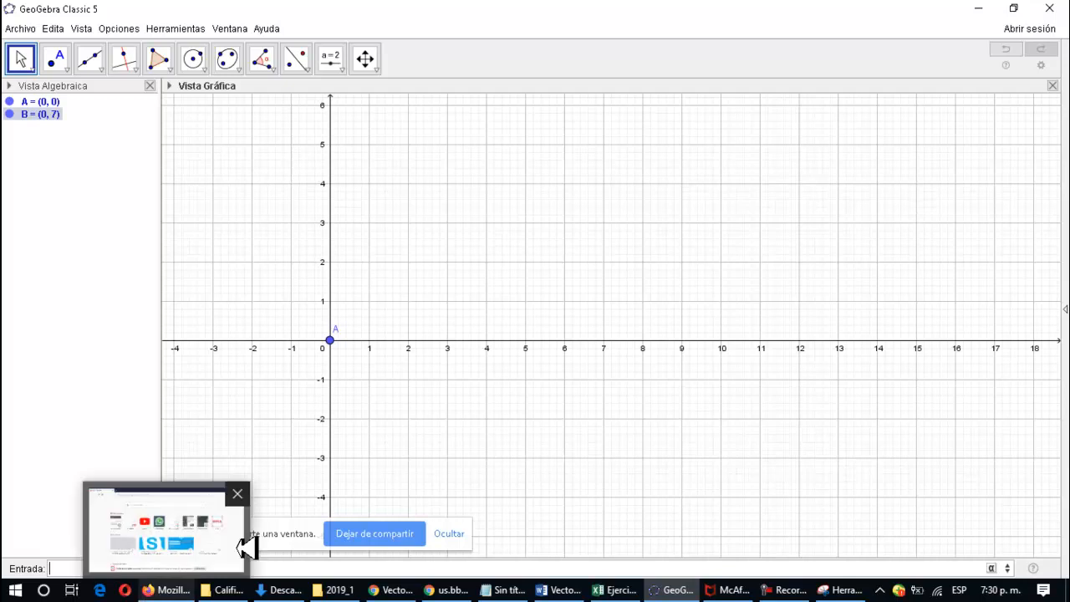
# Draw a vector from point A at the origin to point B with the Vector tool
pyautogui.scroll(-3, 289, 318)
pyautogui.scroll(-1, 294, 319)
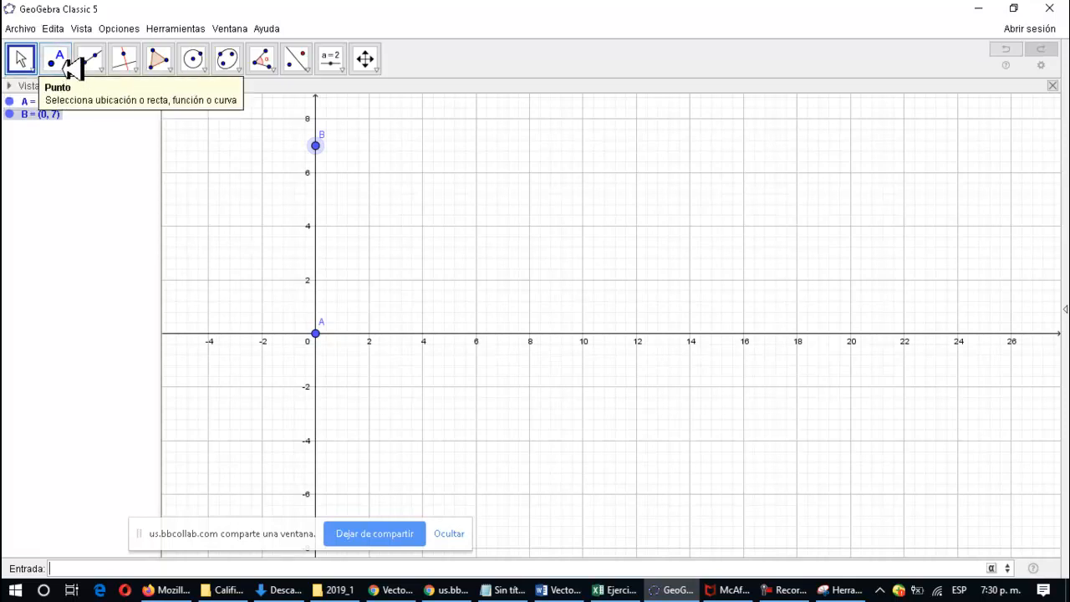
pyautogui.click(91, 59)
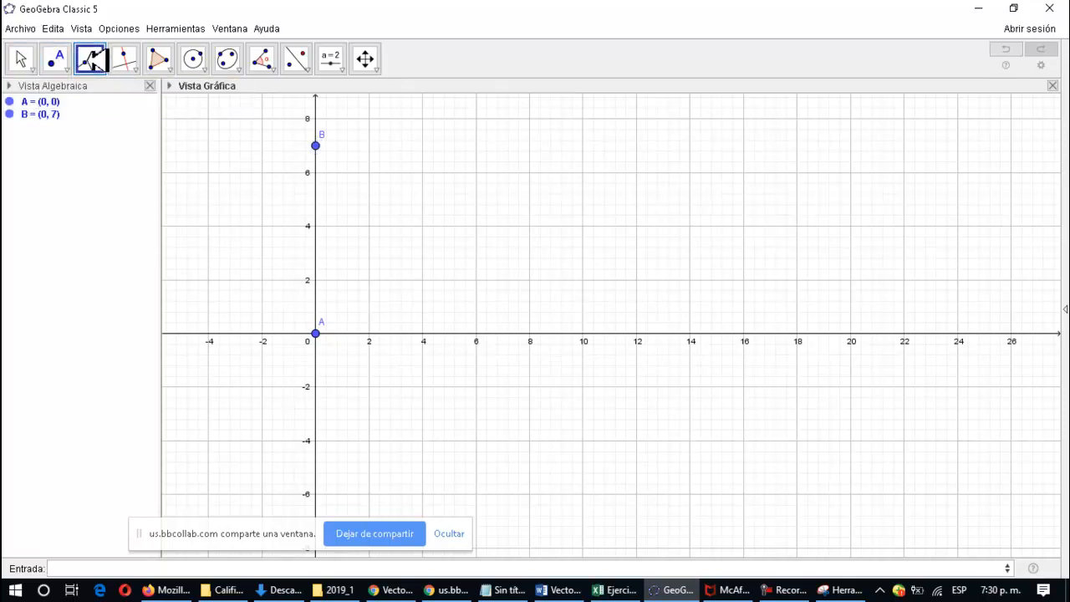
pyautogui.click(102, 67)
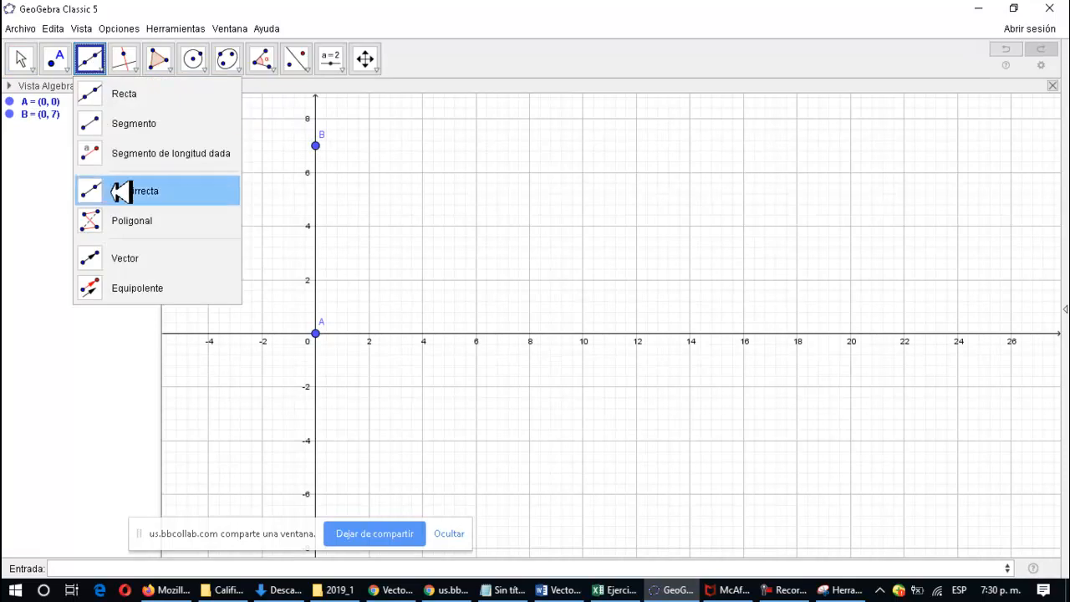
pyautogui.click(107, 256)
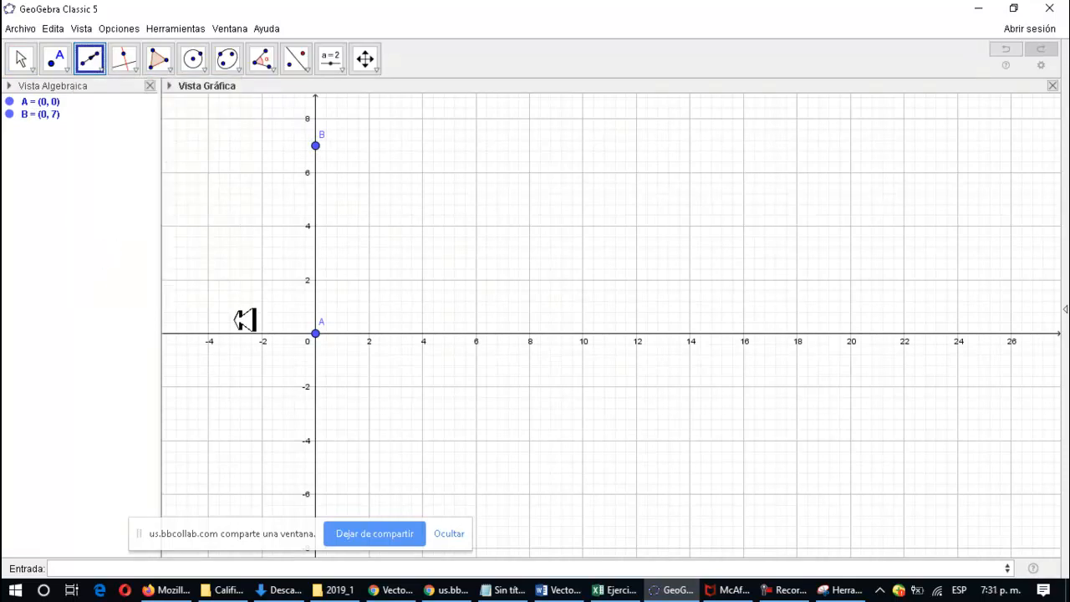
pyautogui.click(320, 332)
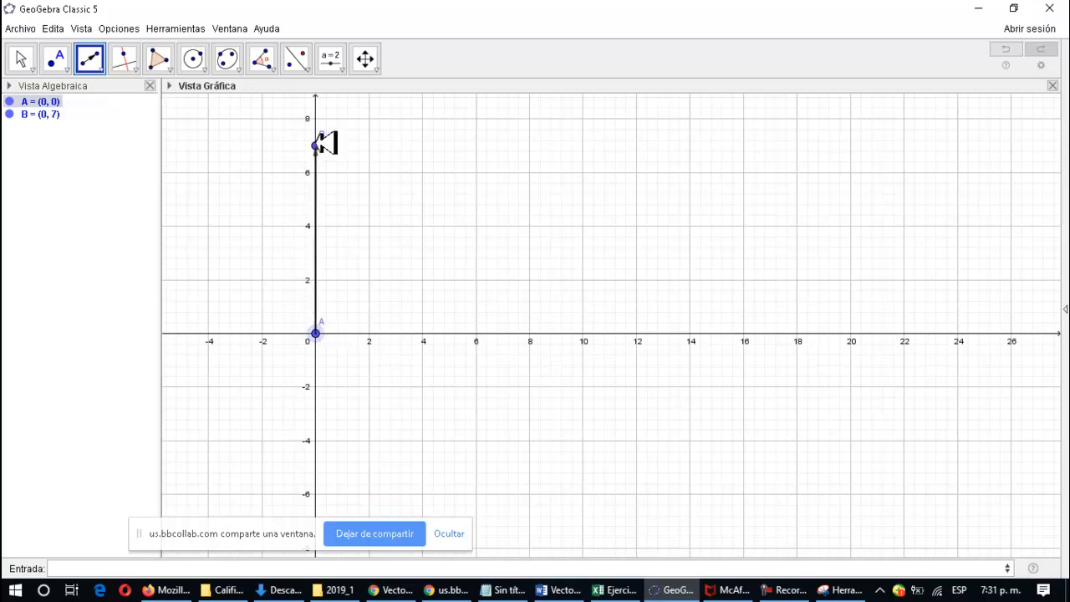
pyautogui.click(316, 146)
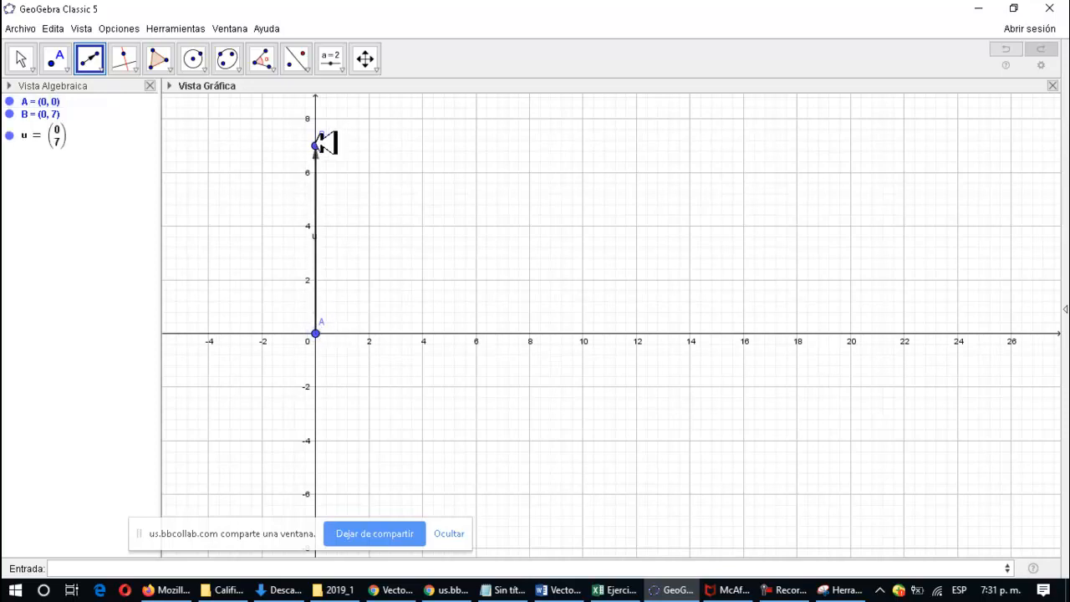
# Measure the distance from point A to point B and place its label on the vector
pyautogui.click(269, 67)
pyautogui.click(276, 161)
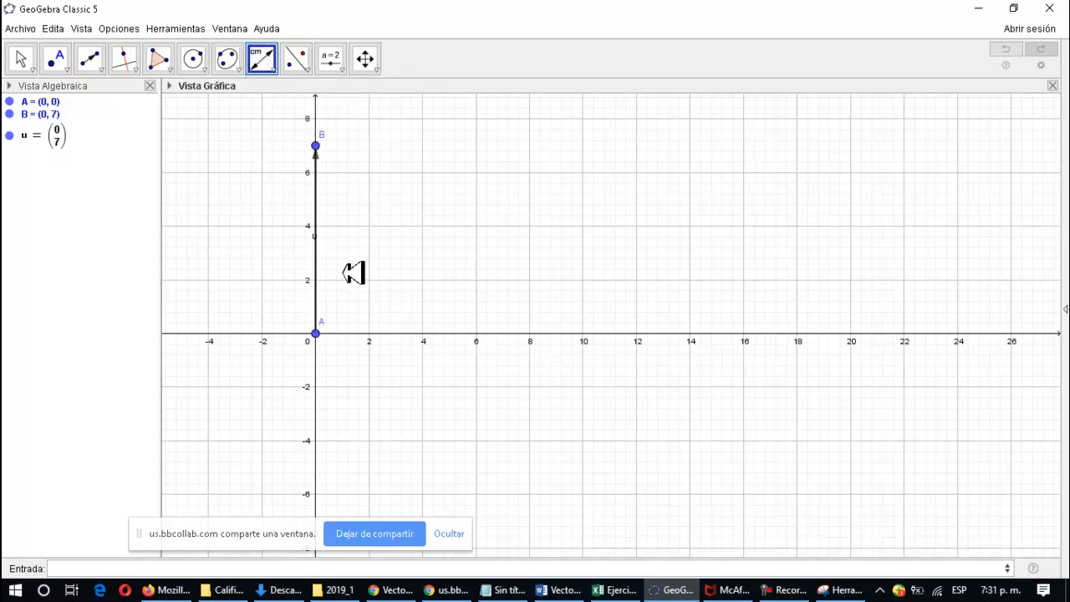
pyautogui.click(316, 333)
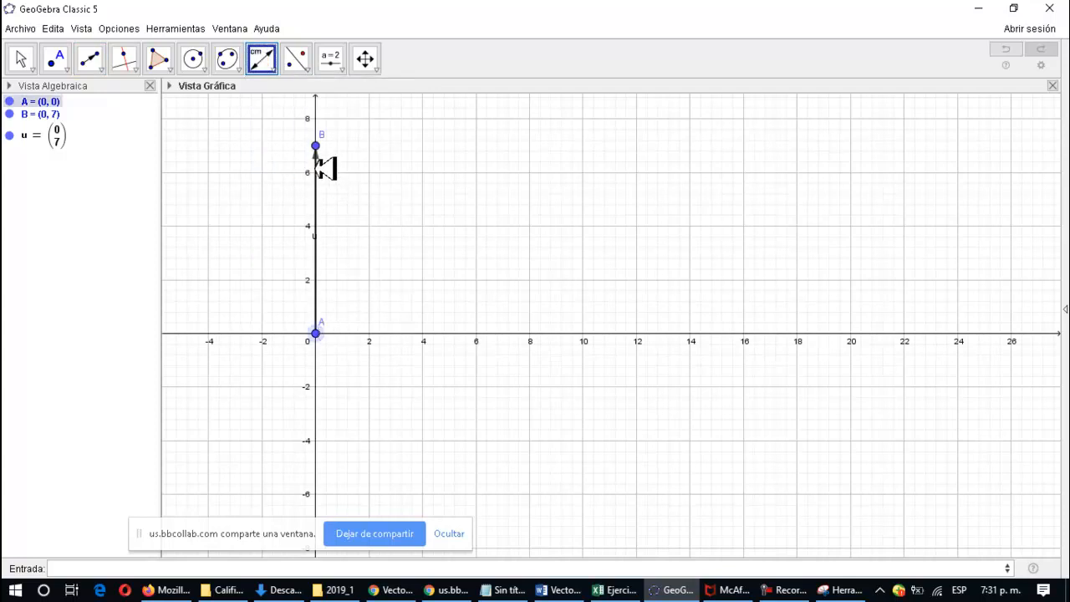
pyautogui.click(315, 146)
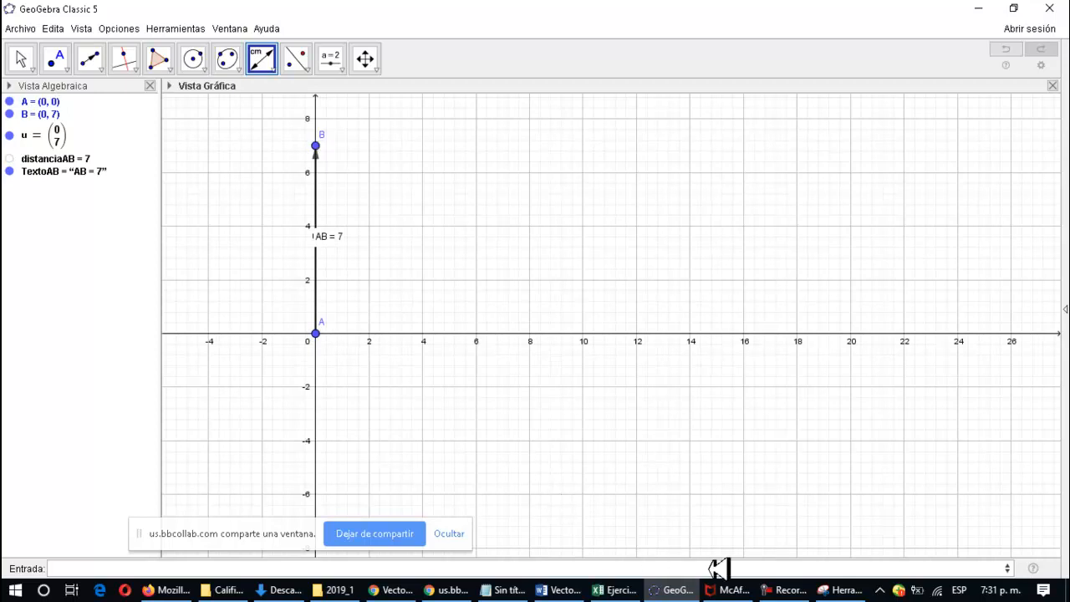
# Consult the captured component table, then draw a second vector from B to a new point C at about (6.89, 12.37)
pyautogui.click(839, 590)
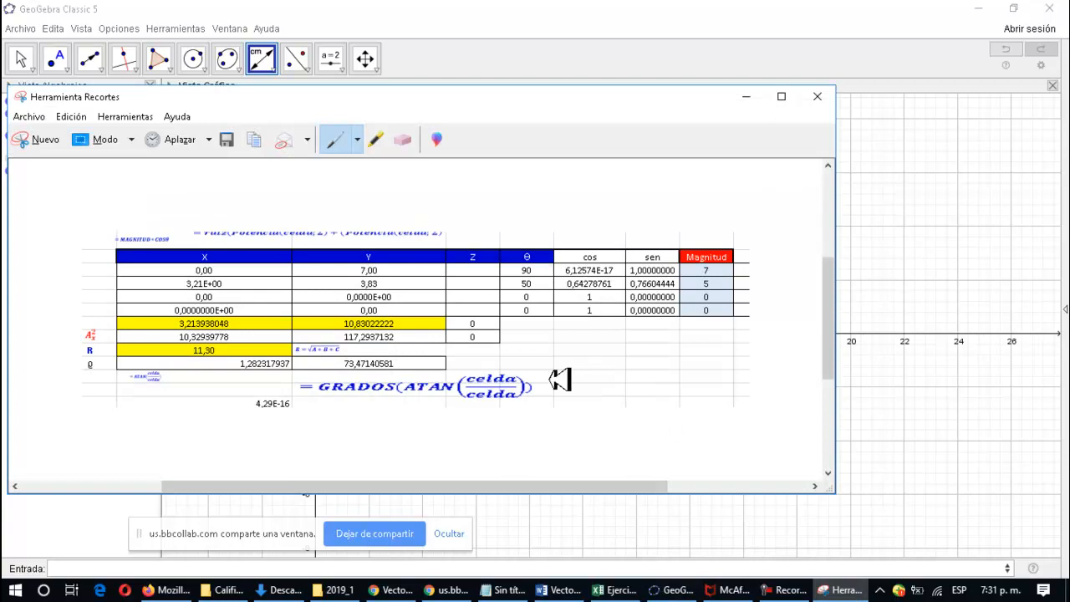
pyautogui.click(747, 97)
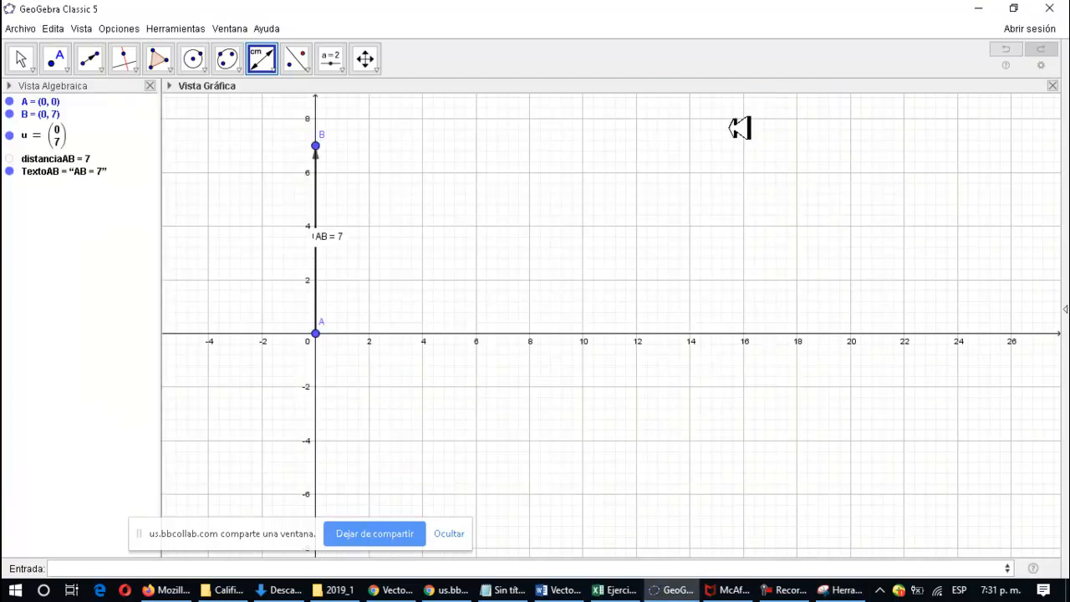
pyautogui.scroll(-5, 680, 164)
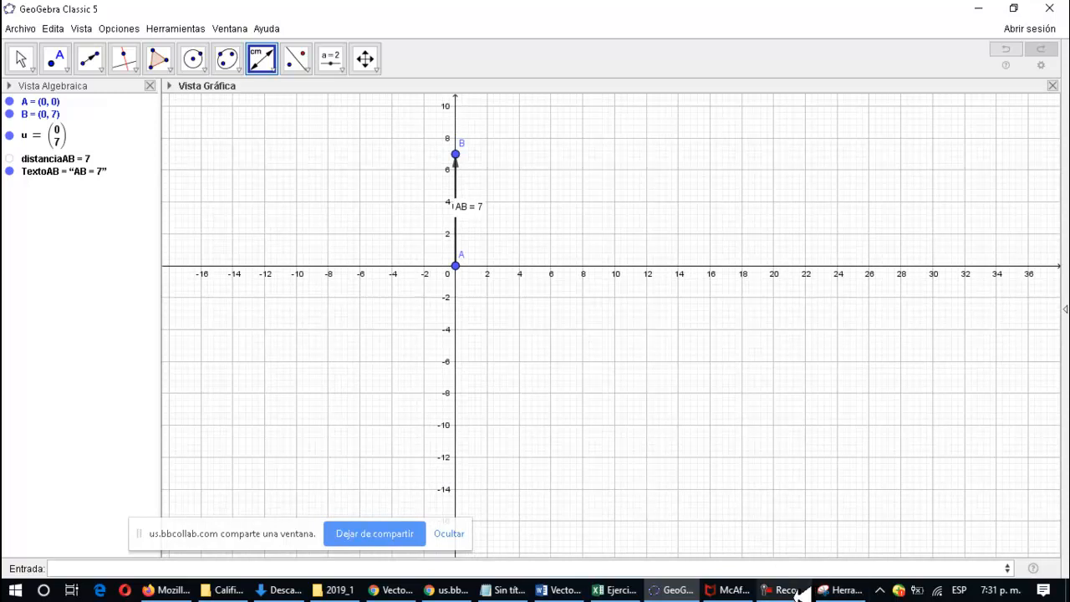
pyautogui.click(830, 592)
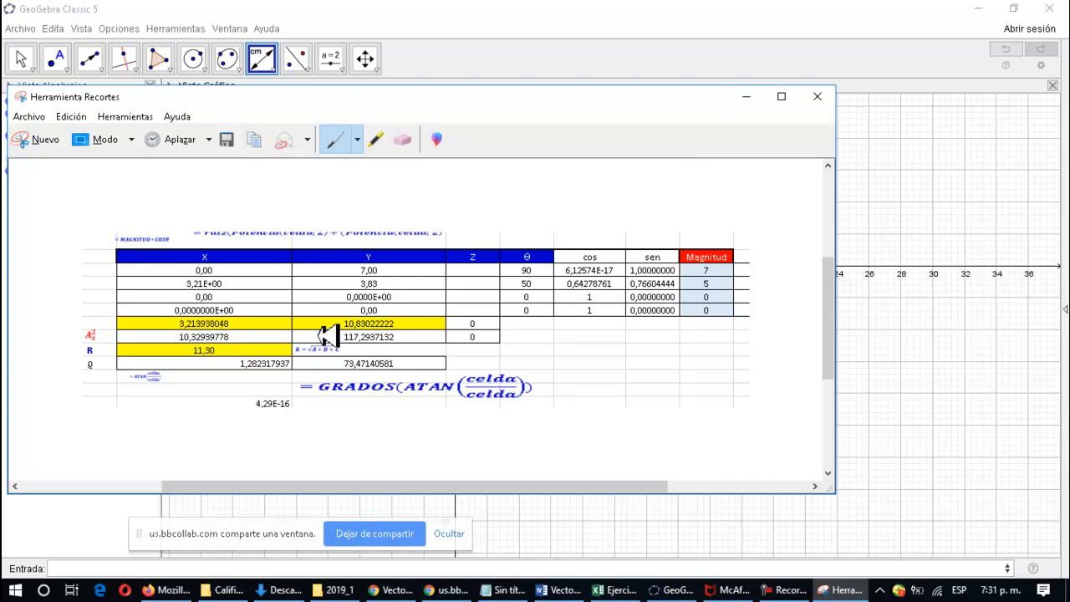
pyautogui.click(753, 96)
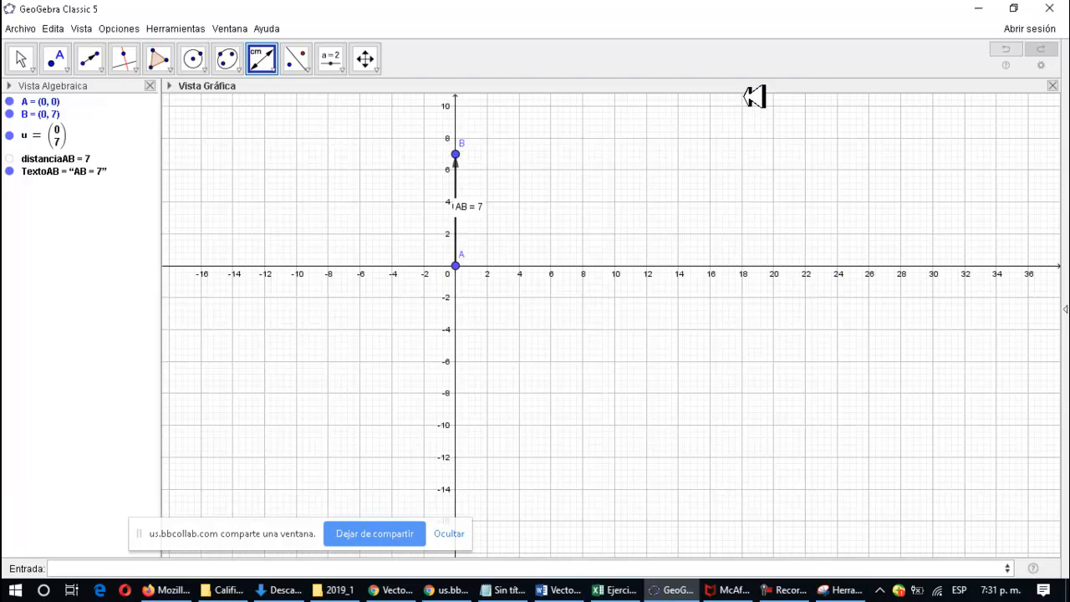
pyautogui.click(90, 60)
pyautogui.click(98, 65)
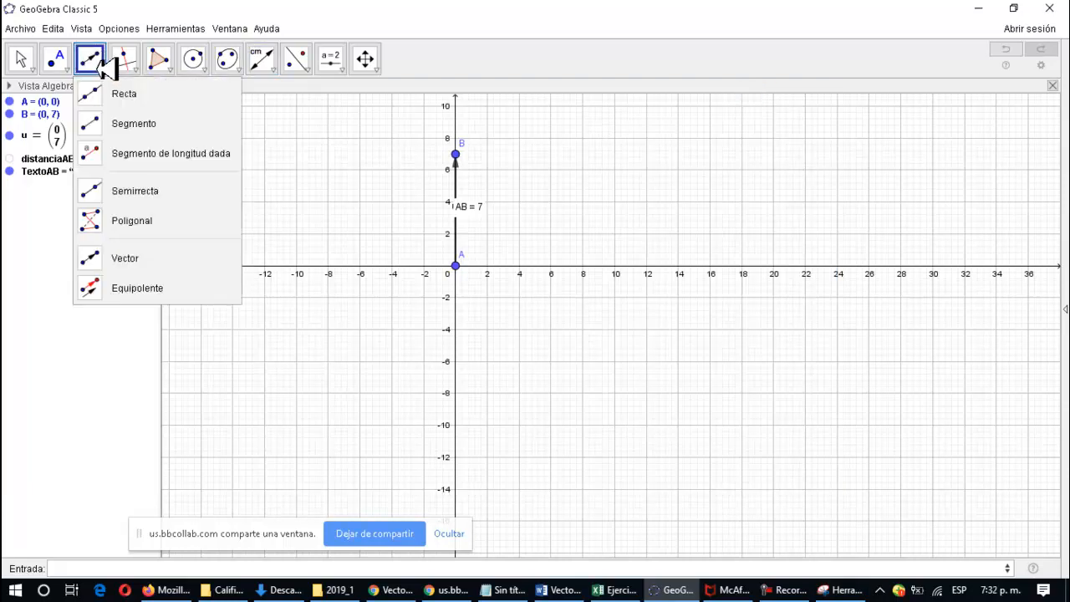
pyautogui.click(98, 258)
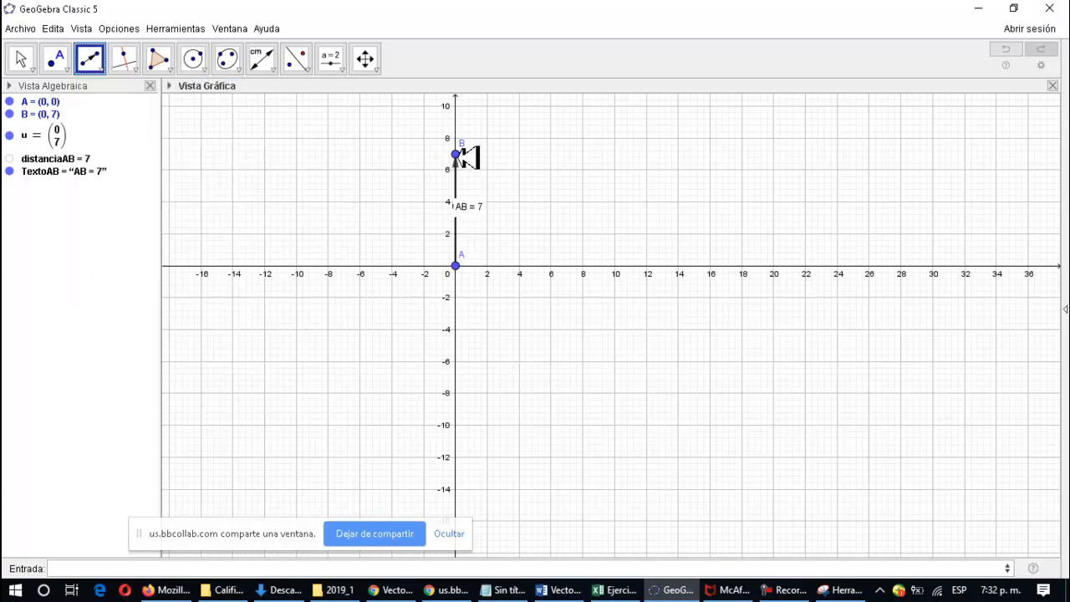
pyautogui.scroll(-1, 500, 178)
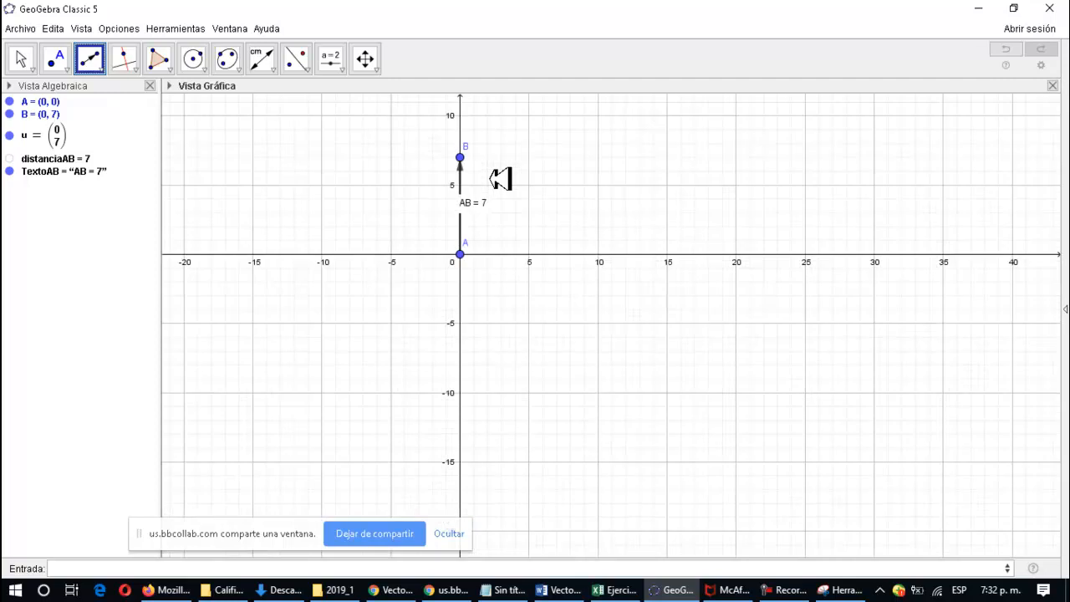
pyautogui.scroll(-1, 500, 178)
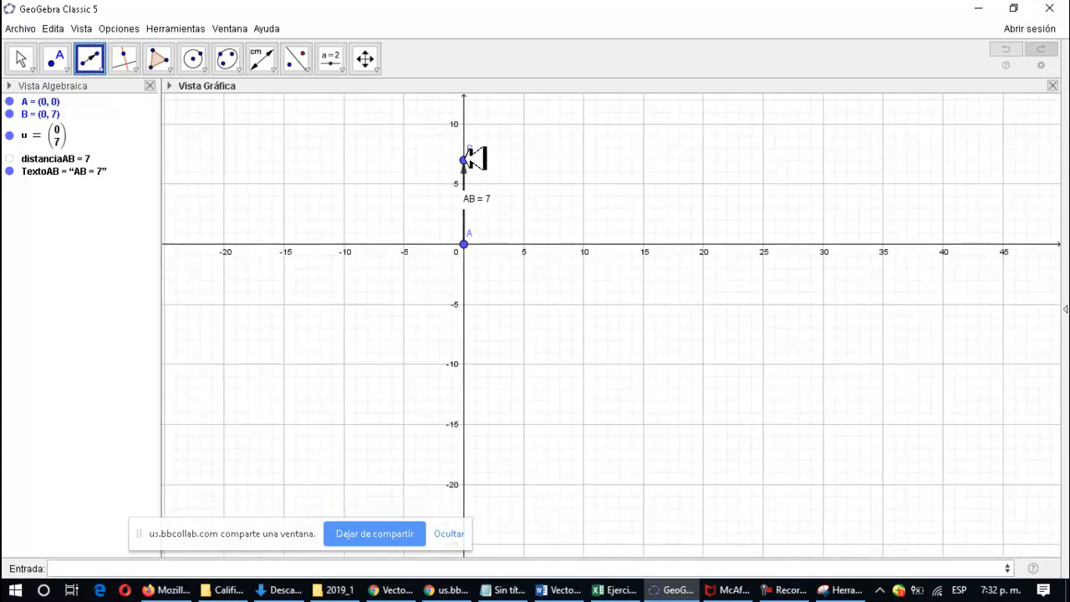
pyautogui.click(467, 154)
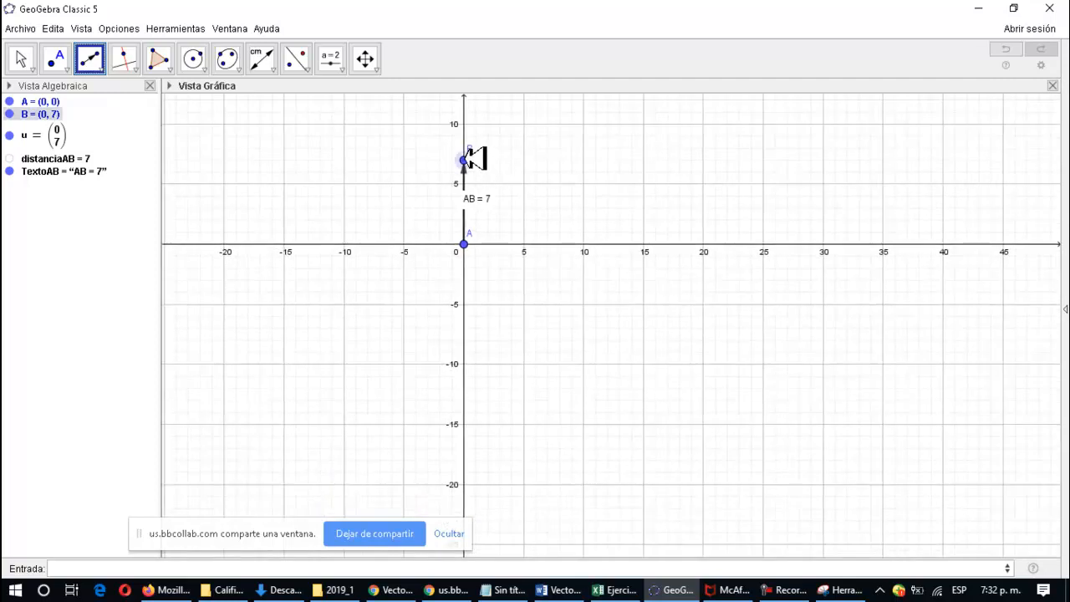
pyautogui.click(546, 96)
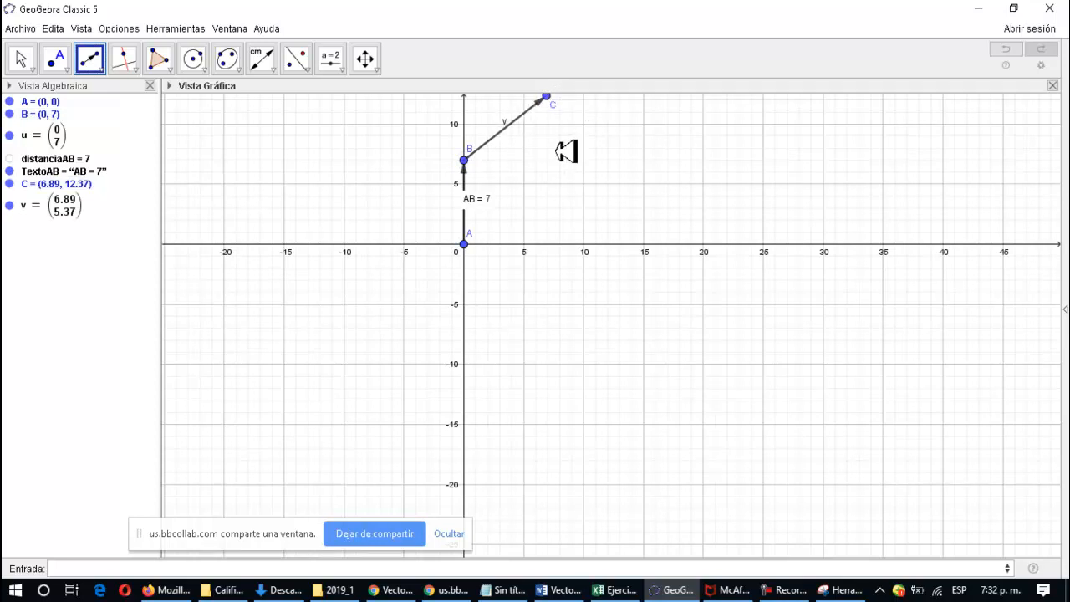
# Move point C, the head of the second vector, to about (36.16, 41.64)
pyautogui.scroll(-7, 566, 151)
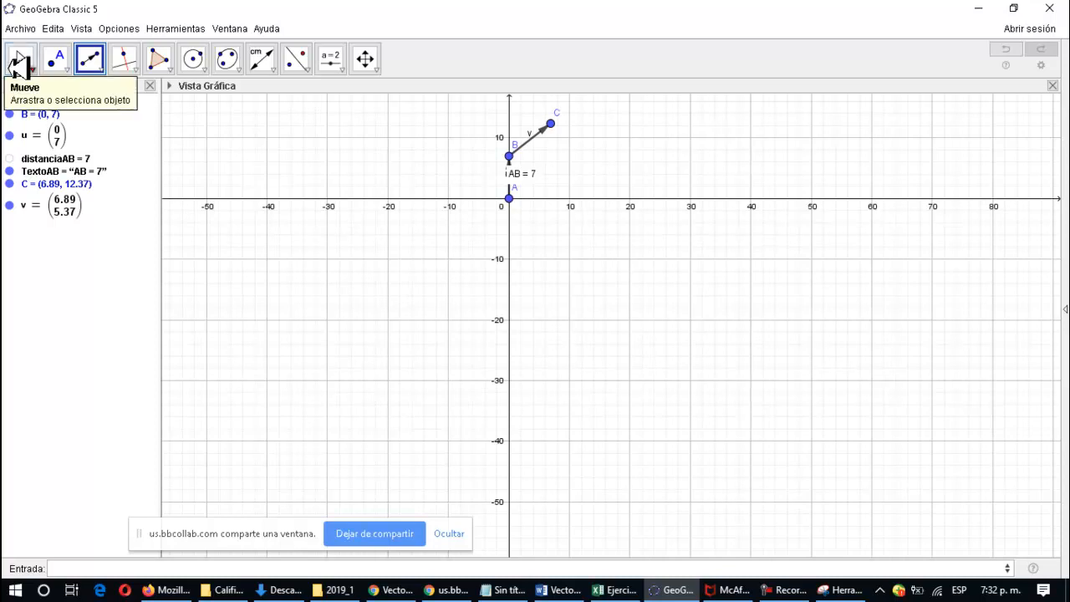
pyautogui.click(21, 57)
pyautogui.moveTo(621, 266); pyautogui.dragTo(616, 525)
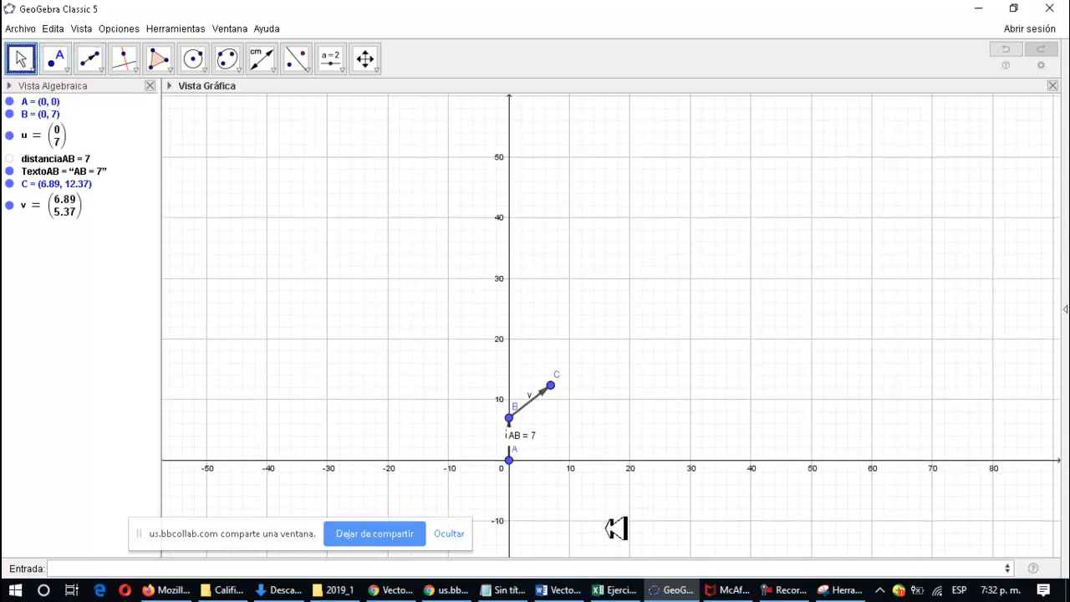
pyautogui.click(33, 58)
pyautogui.click(29, 92)
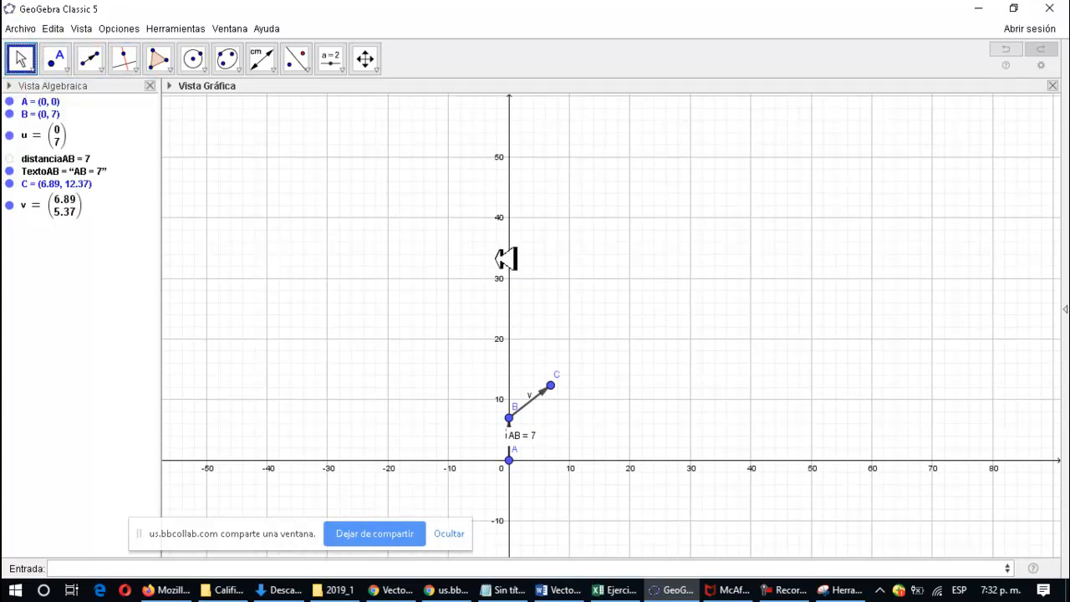
pyautogui.moveTo(558, 382); pyautogui.dragTo(735, 207)
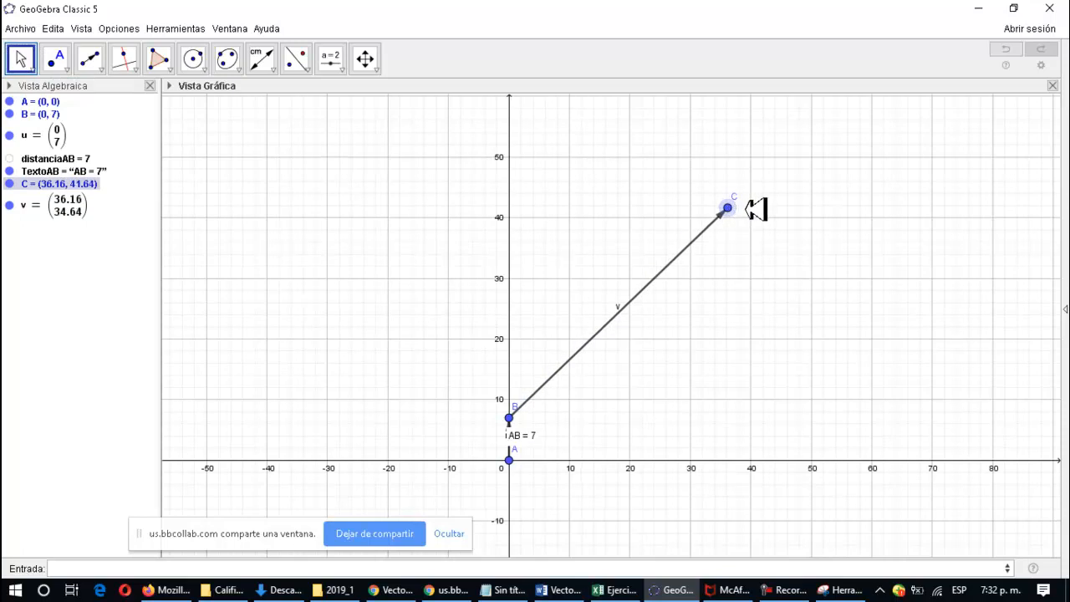
# Place a point on the y-axis at (0, 40) and measure the angle from C to it with vertex B
pyautogui.click(55, 58)
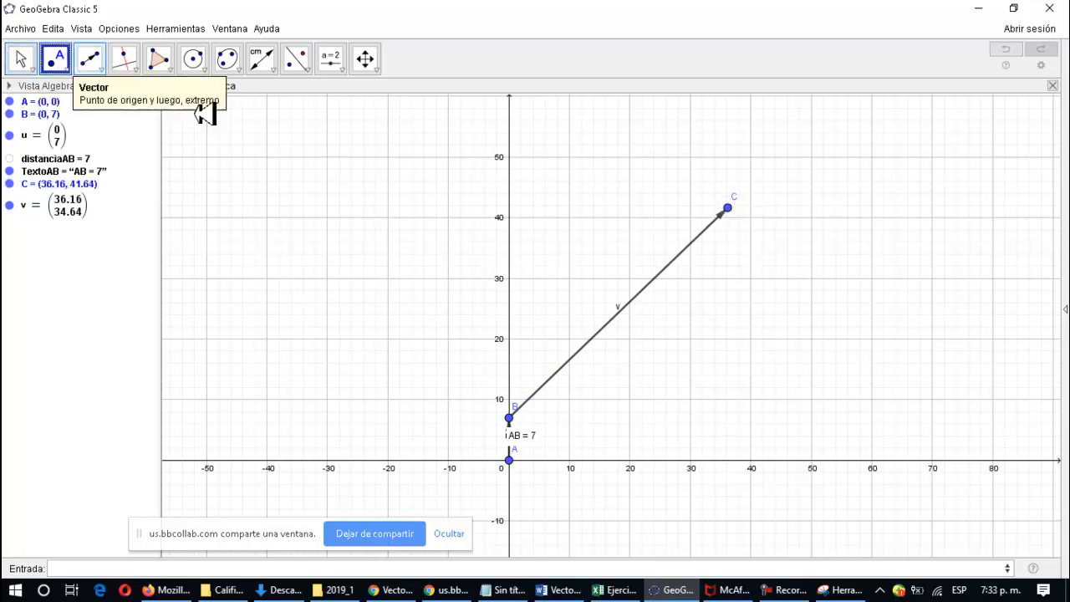
pyautogui.click(510, 218)
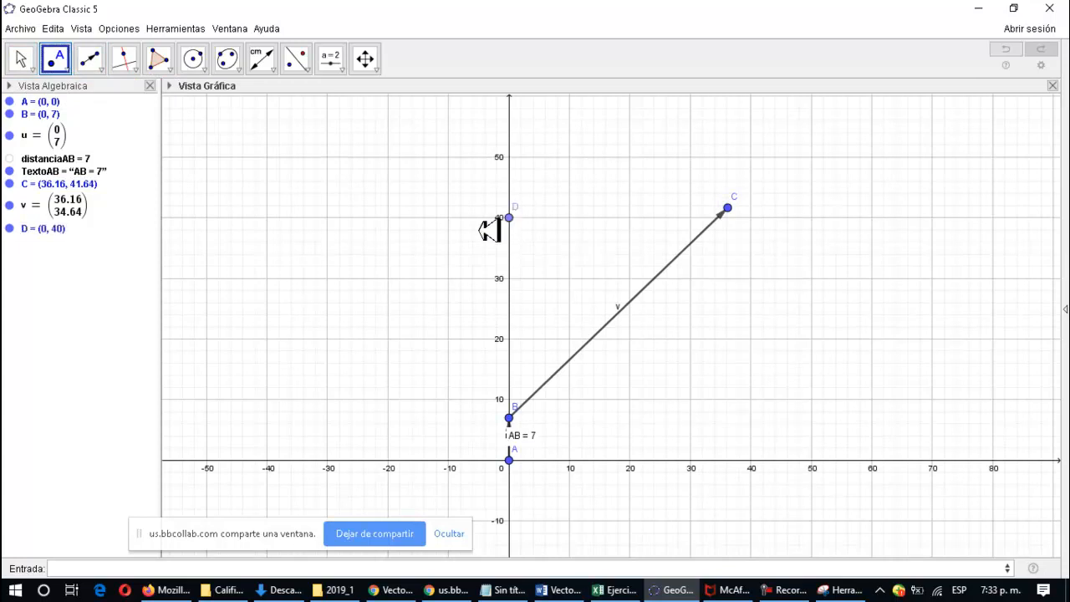
pyautogui.click(276, 68)
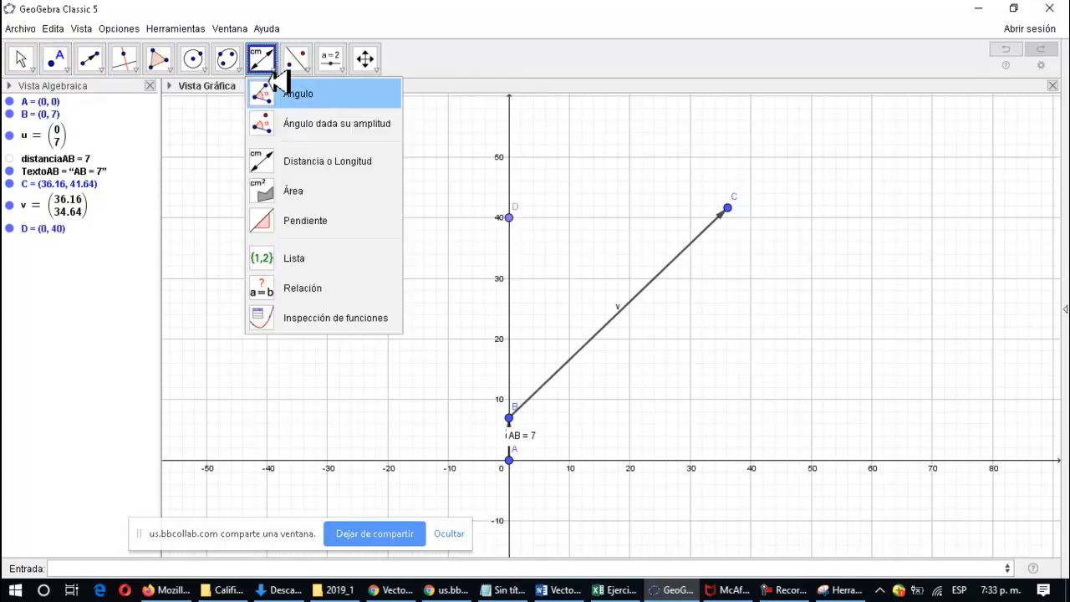
pyautogui.click(274, 90)
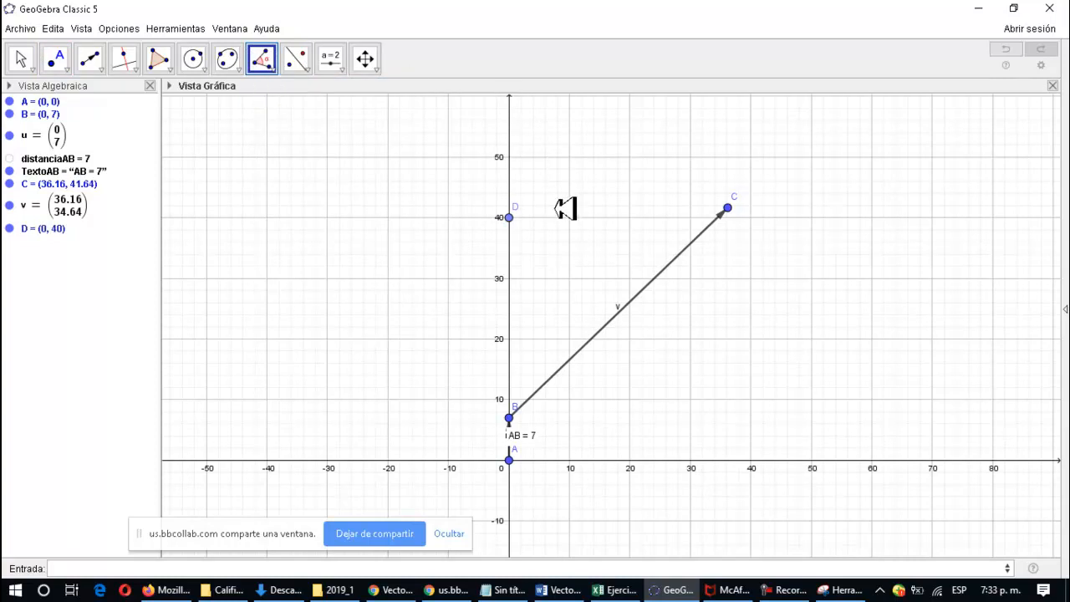
pyautogui.click(731, 205)
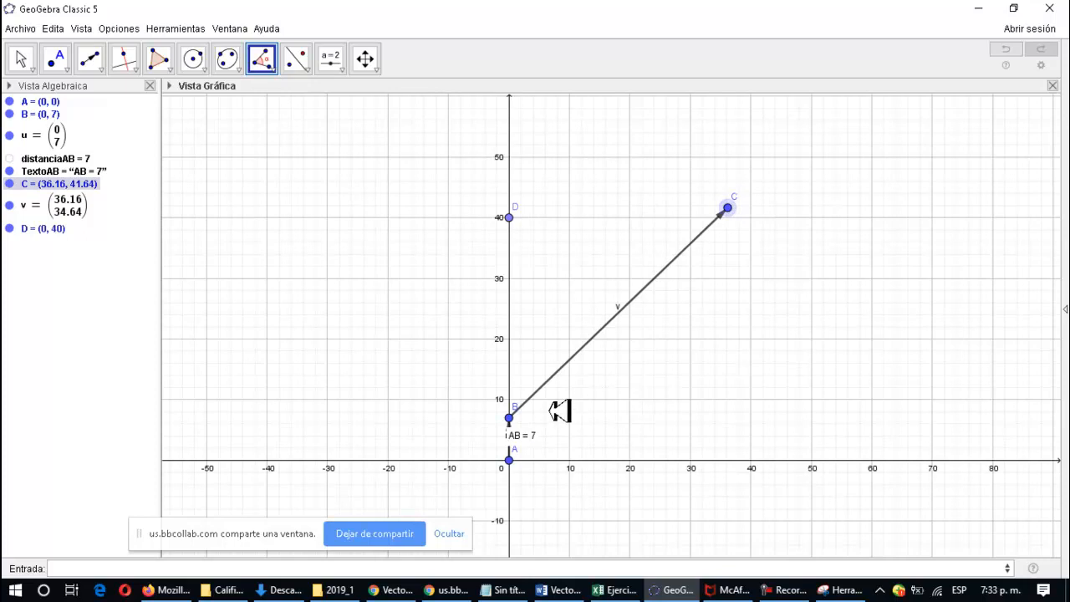
pyautogui.click(511, 413)
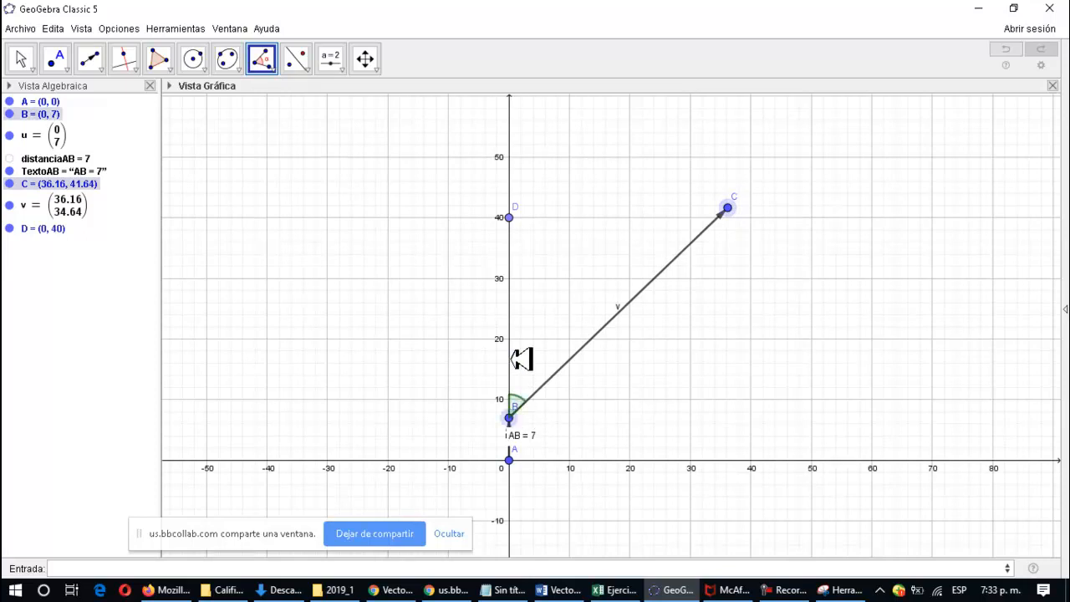
pyautogui.click(511, 219)
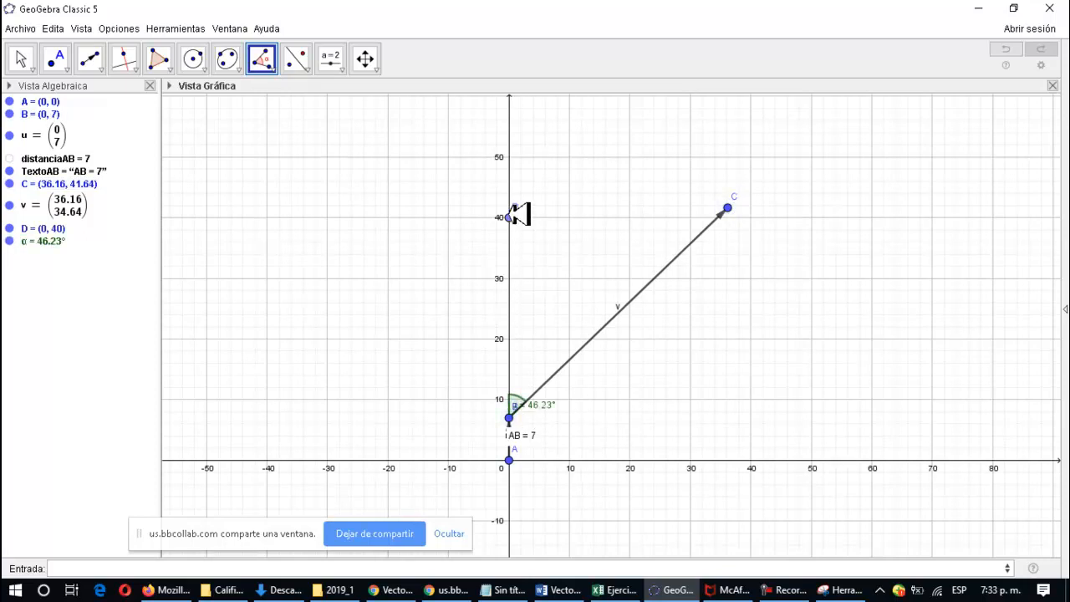
# Move point C, the head of the second vector, to about (33.45, 46.03)
pyautogui.click(729, 208)
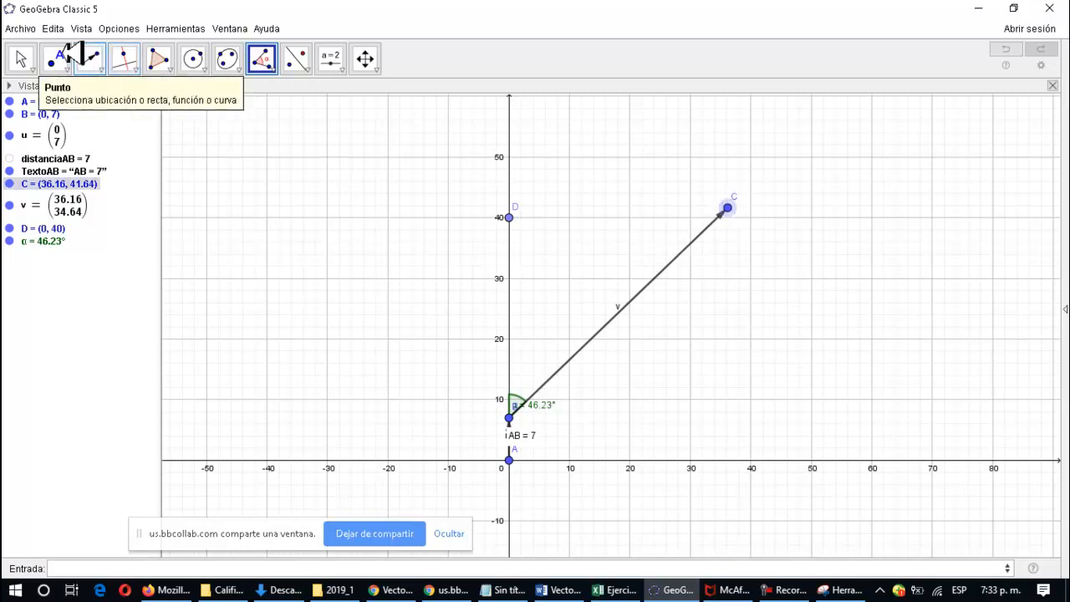
pyautogui.click(22, 57)
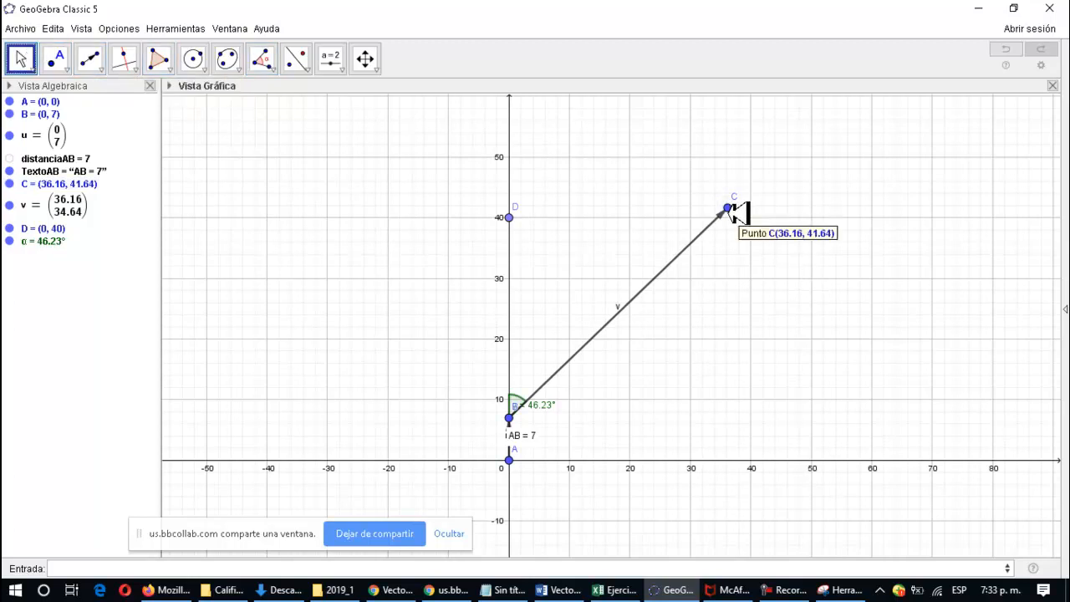
pyautogui.moveTo(728, 208); pyautogui.dragTo(721, 181)
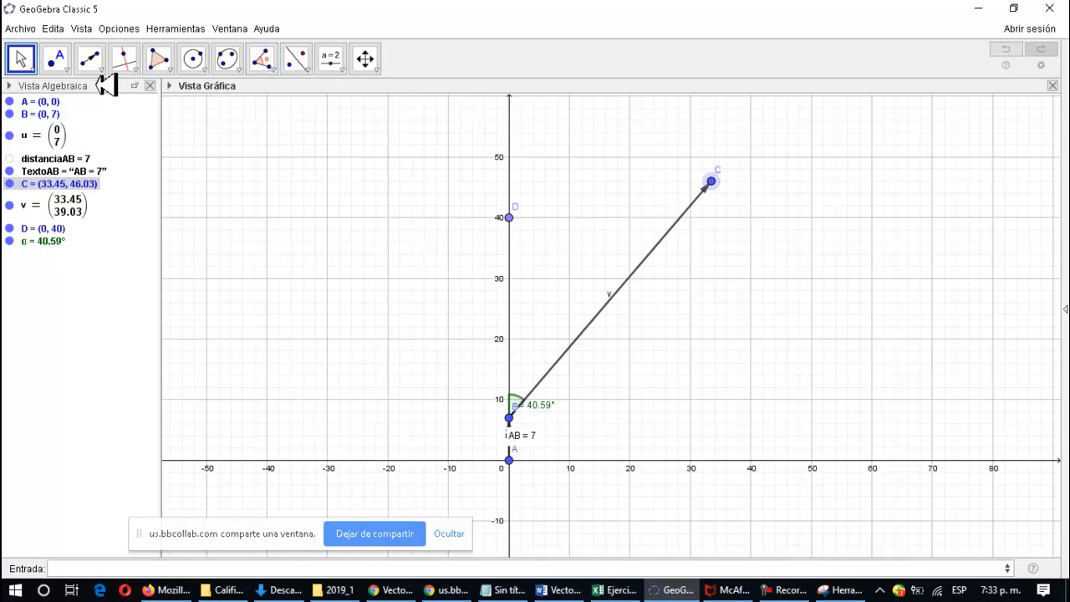
# Try to measure an angle from a new point at (40, 0) on the x-axis, and delete that point
pyautogui.click(56, 60)
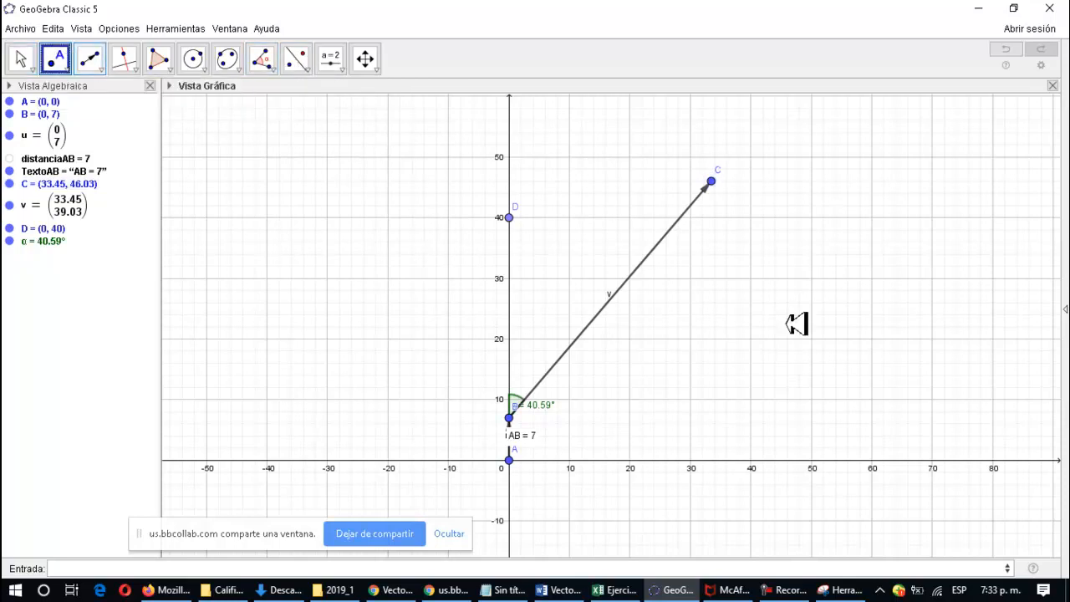
pyautogui.click(750, 460)
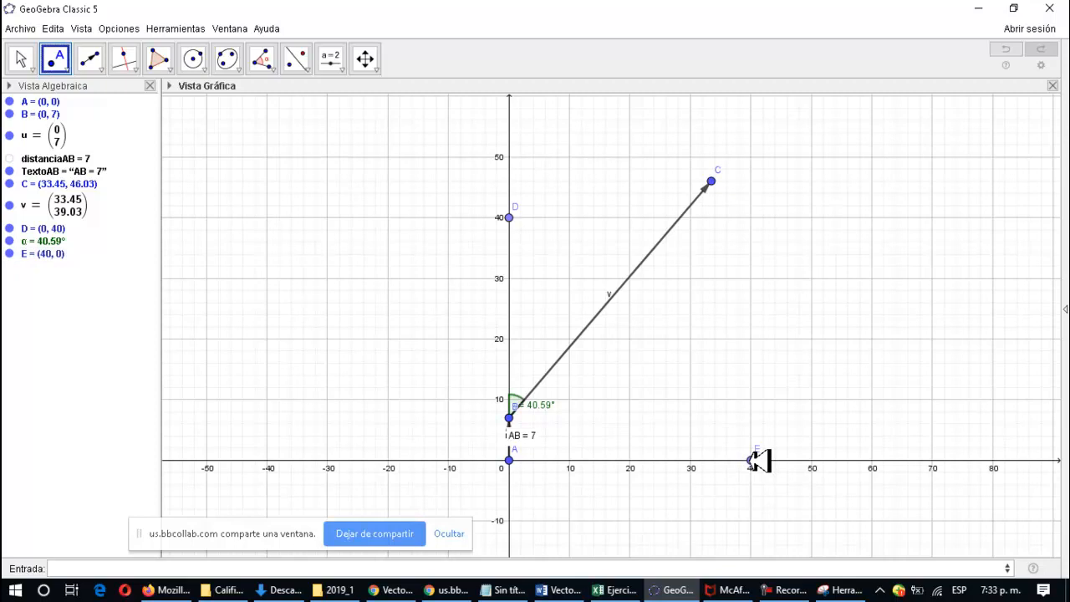
pyautogui.click(262, 60)
pyautogui.click(261, 92)
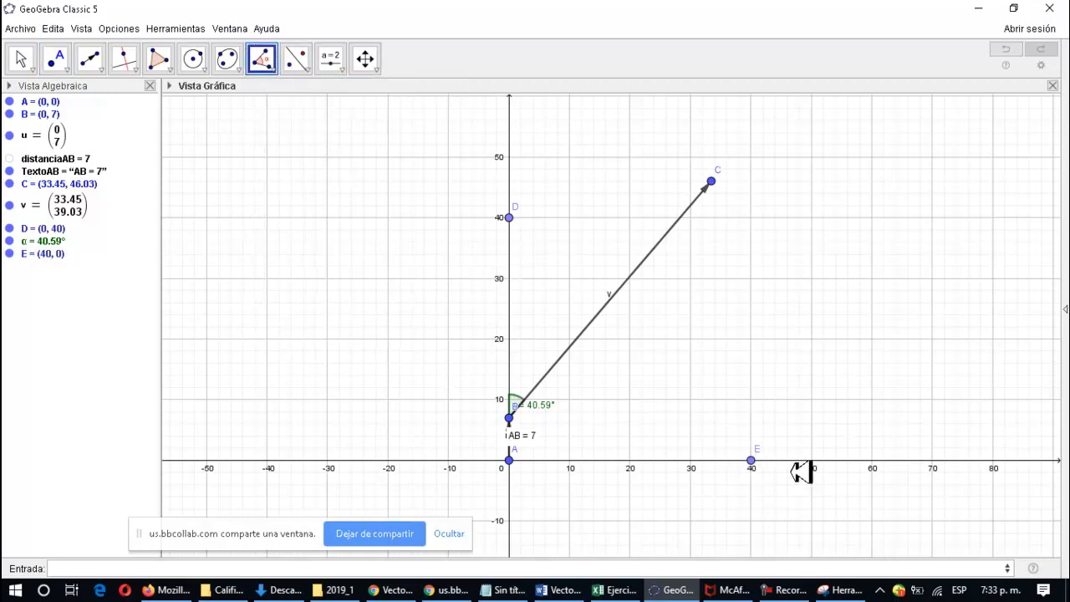
pyautogui.click(751, 459)
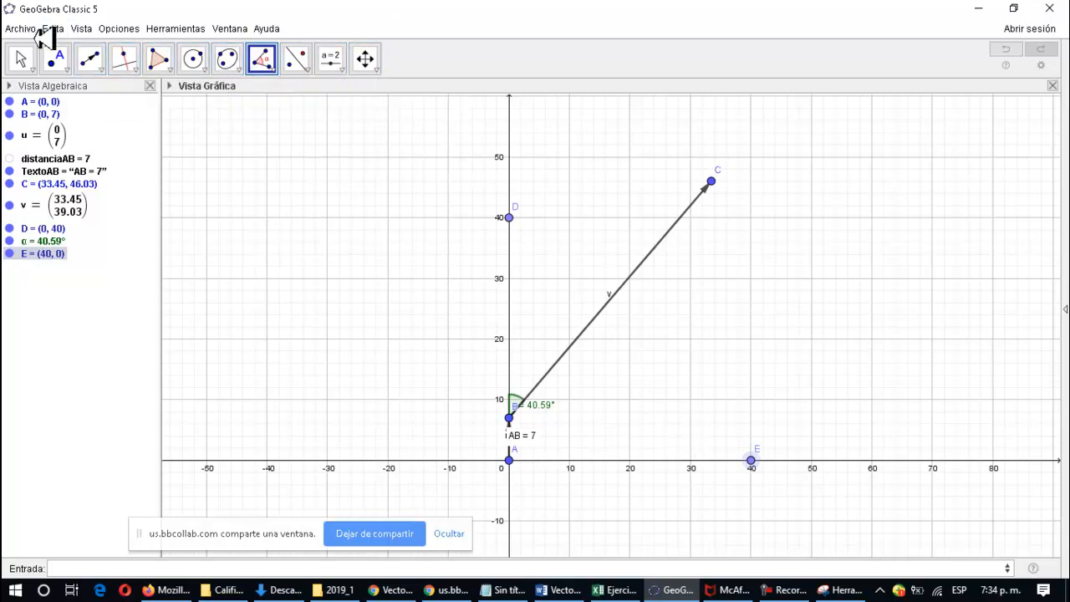
pyautogui.press('Escape')
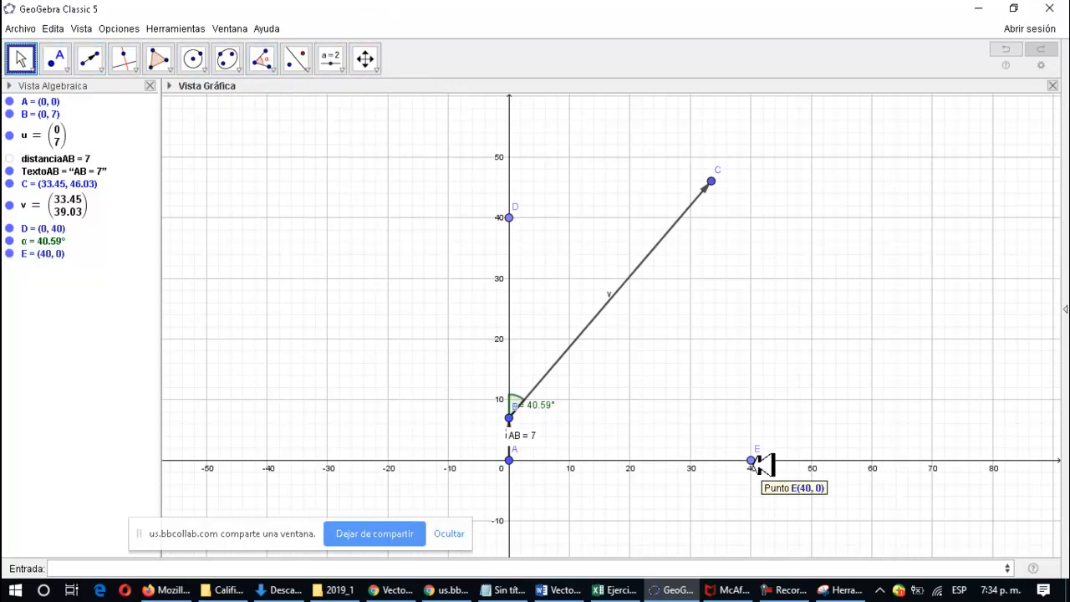
pyautogui.rightClick(761, 461)
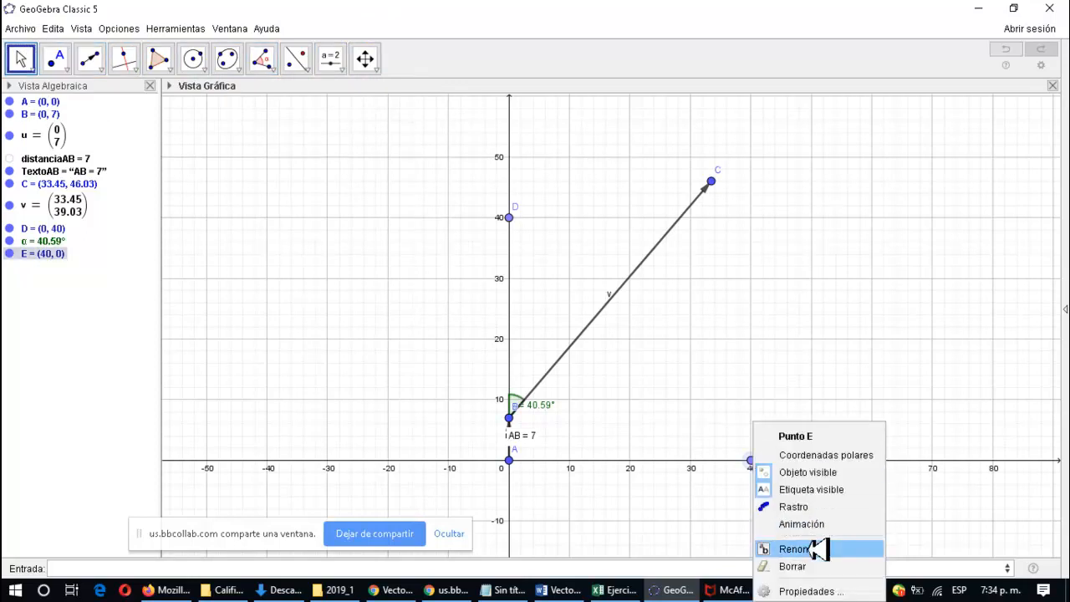
pyautogui.click(815, 566)
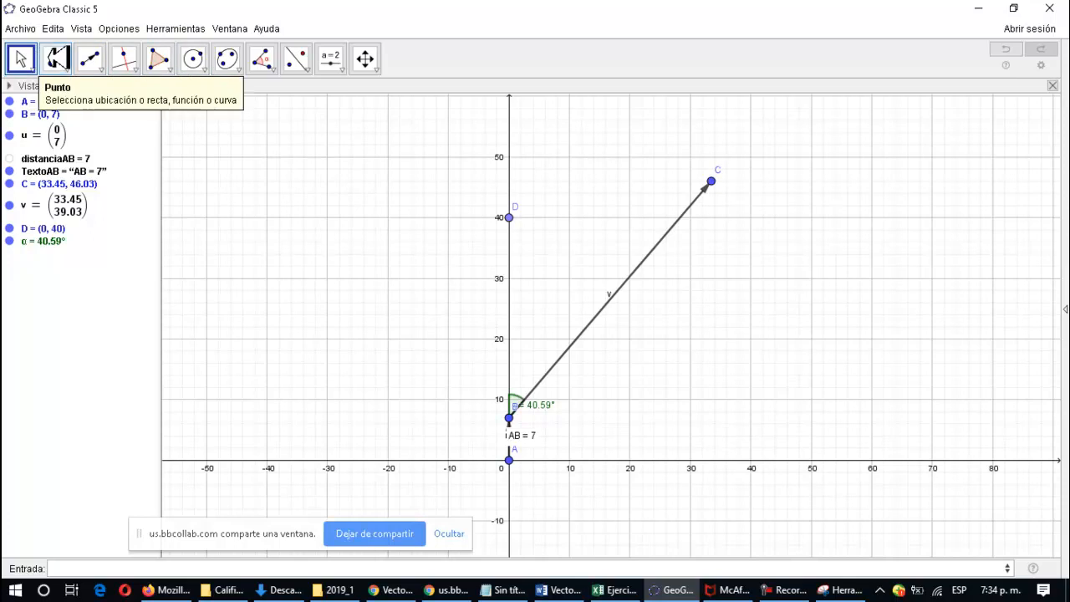
# Place a point at about (39.91, 7.14), nearly level with B, and measure the angle from it to C with vertex B
pyautogui.click(59, 62)
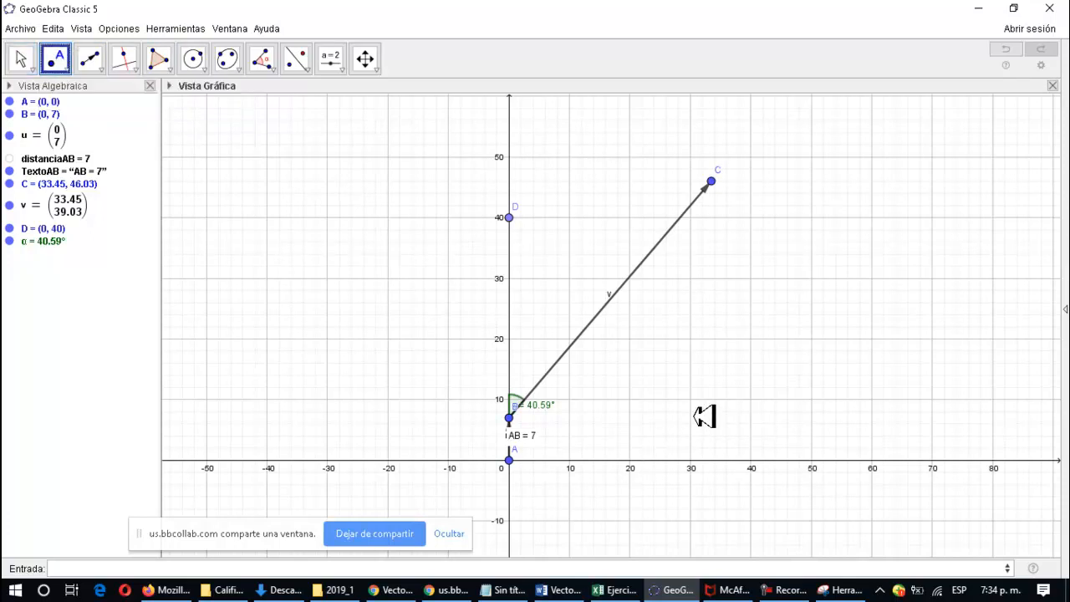
pyautogui.click(750, 416)
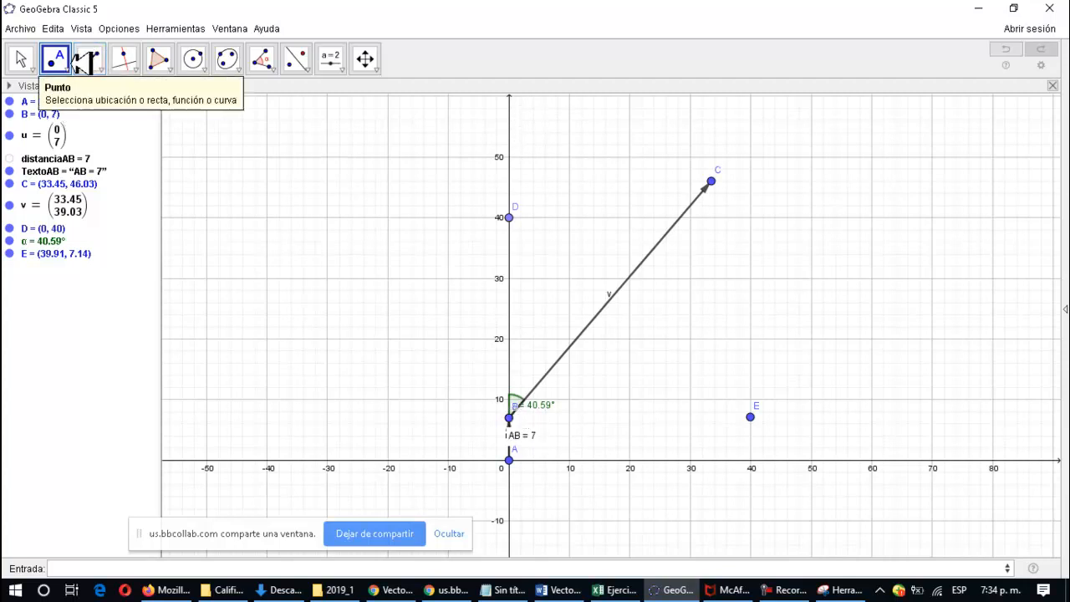
pyautogui.click(267, 60)
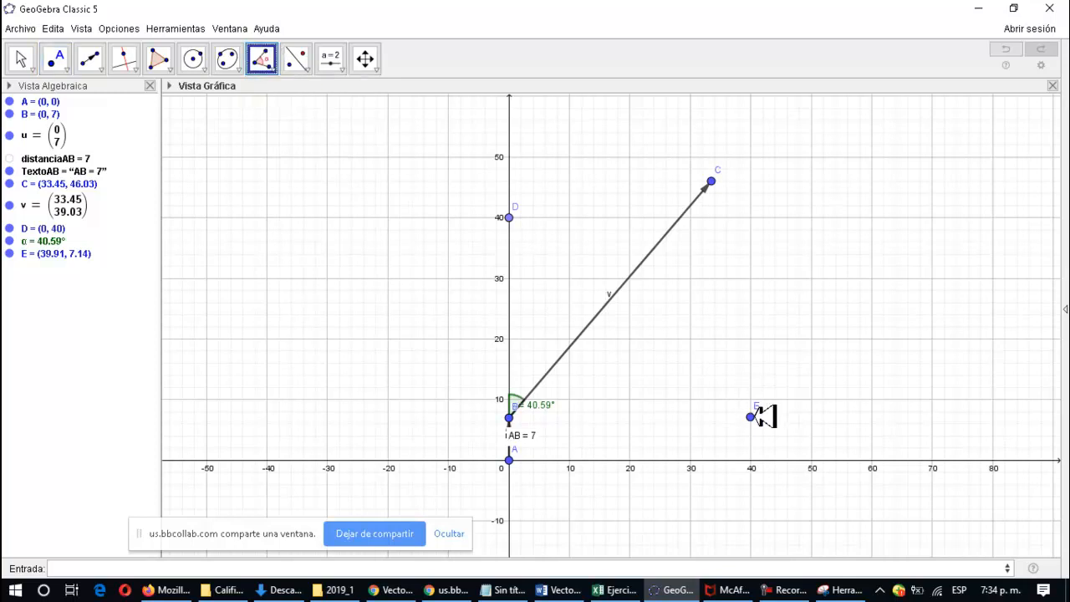
pyautogui.click(752, 416)
pyautogui.click(511, 418)
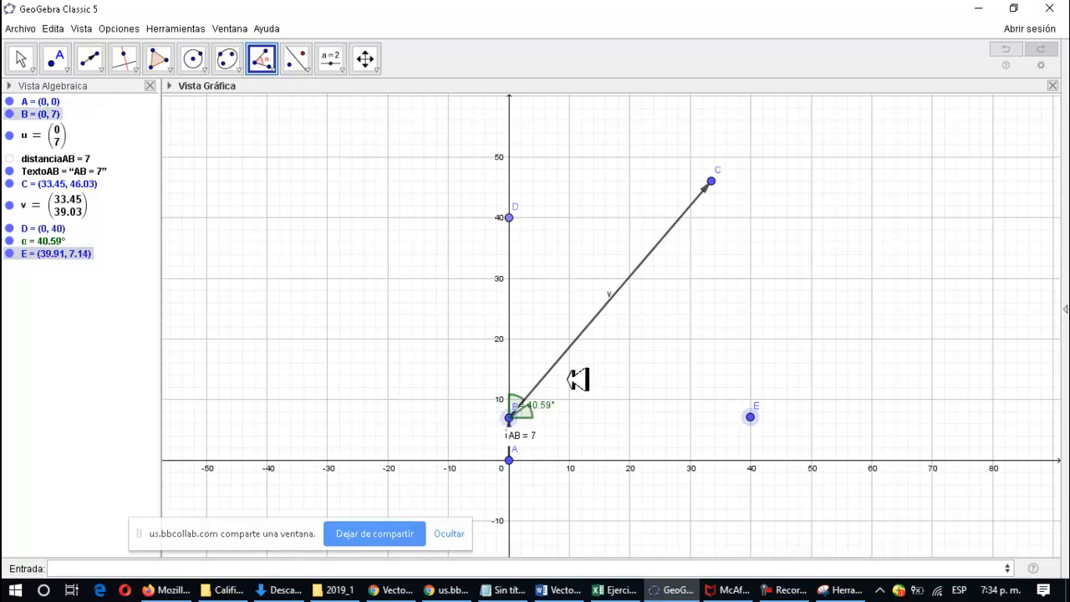
pyautogui.click(712, 180)
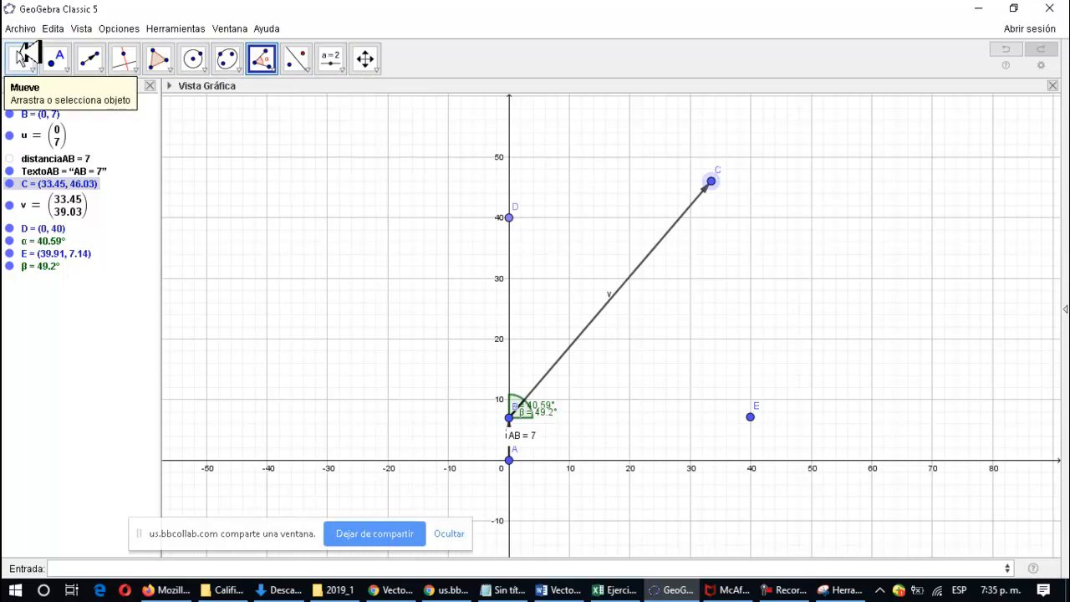
# Move point C, the head of the second vector, to about (34.09, 47.97)
pyautogui.click(20, 57)
pyautogui.moveTo(710, 182)
pyautogui.mouseDown()
pyautogui.moveTo(720, 200)
pyautogui.moveTo(723, 169)
pyautogui.mouseUp()
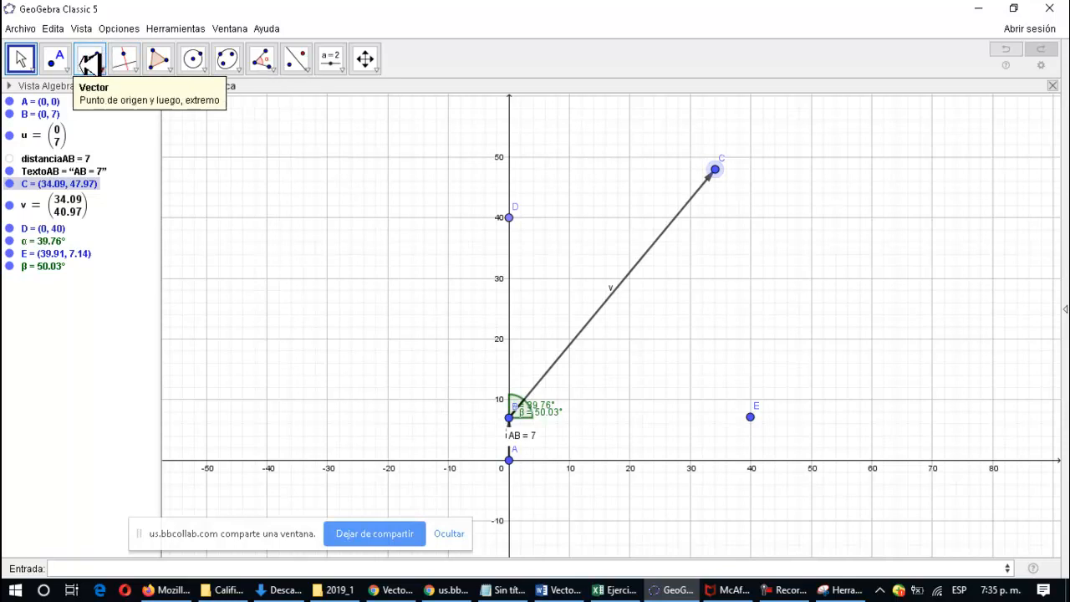
# Draw a horizontal line with the Line tool through new points at about (-30.51, 6.5) and (-13.84, 6.5)
pyautogui.click(102, 60)
pyautogui.click(107, 60)
pyautogui.click(108, 60)
pyautogui.click(108, 60)
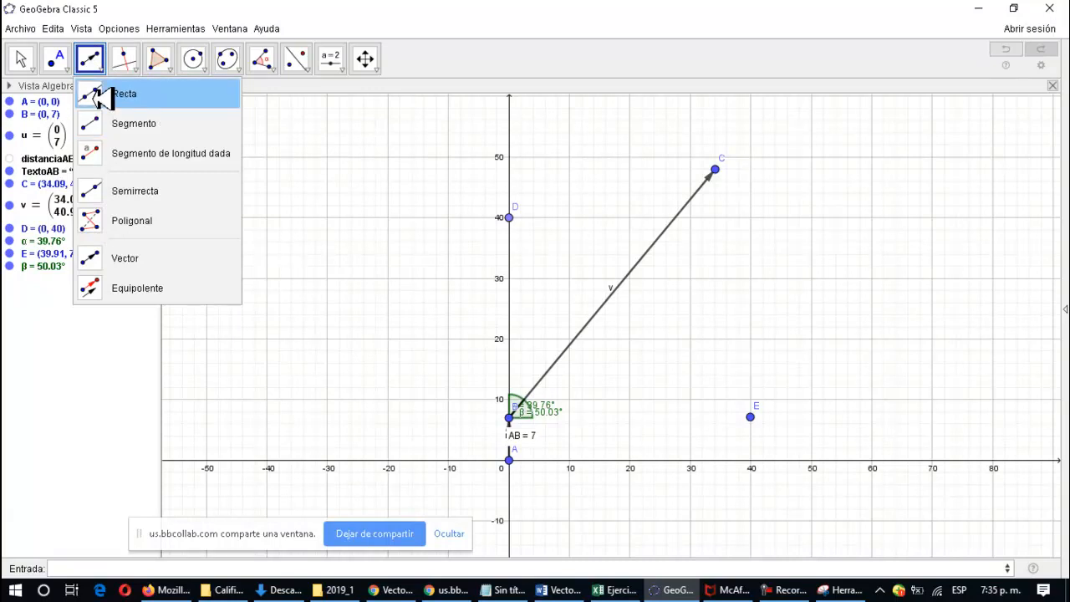
pyautogui.click(99, 94)
pyautogui.click(325, 421)
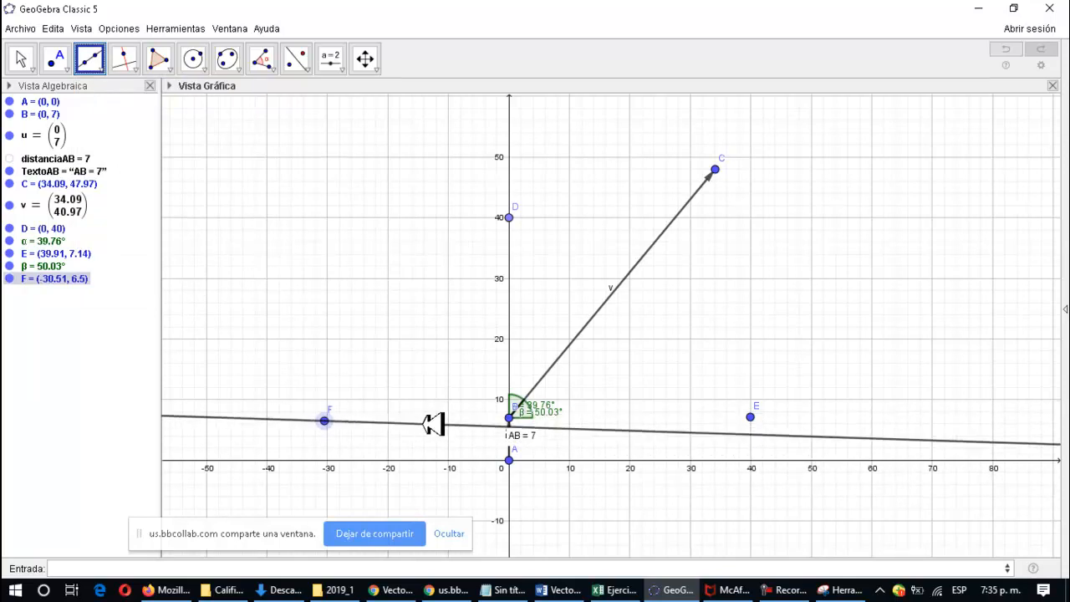
pyautogui.click(426, 420)
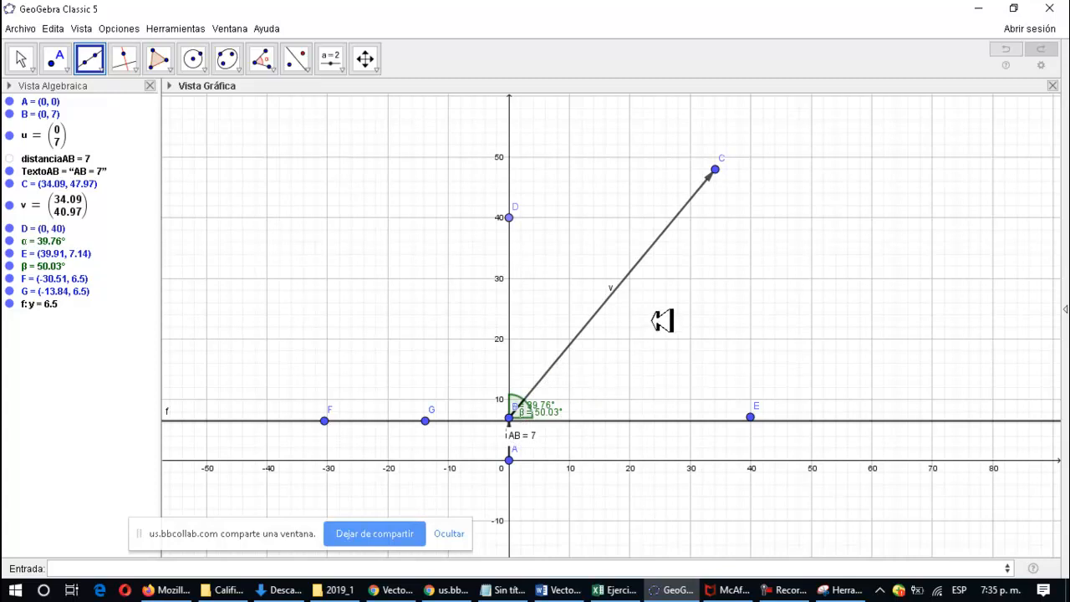
# Delete the horizontal line just below B together with its two defining points F and G
pyautogui.click(30, 55)
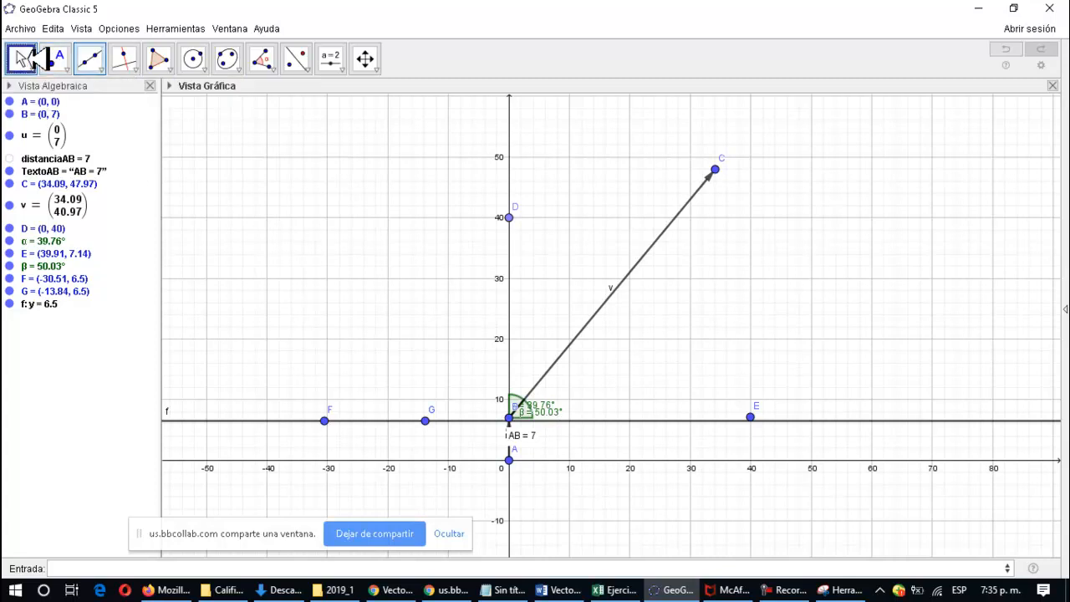
pyautogui.click(315, 420)
pyautogui.rightClick(315, 420)
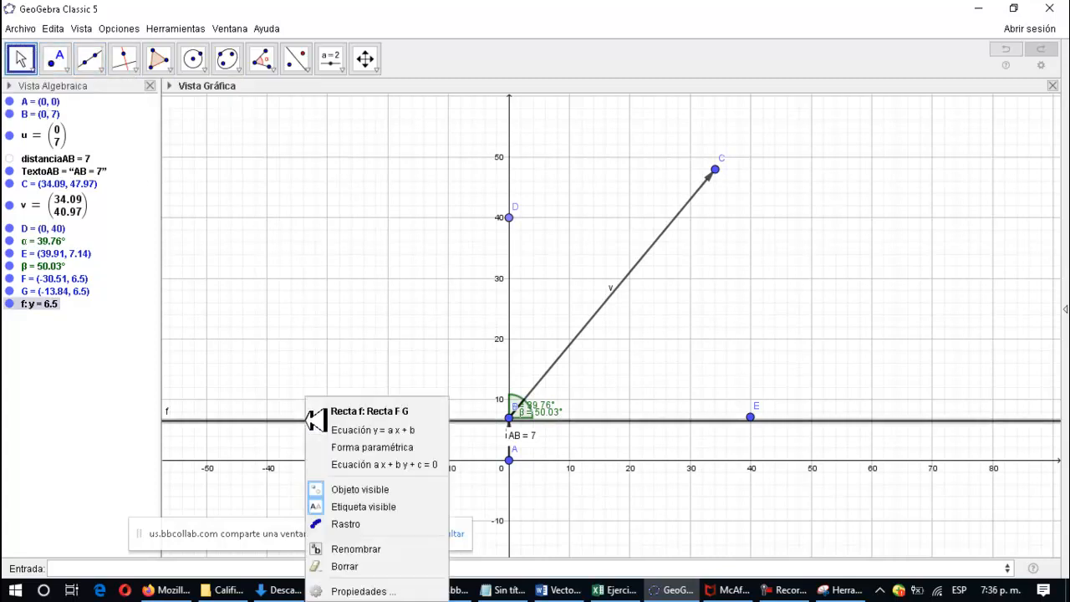
pyautogui.click(369, 562)
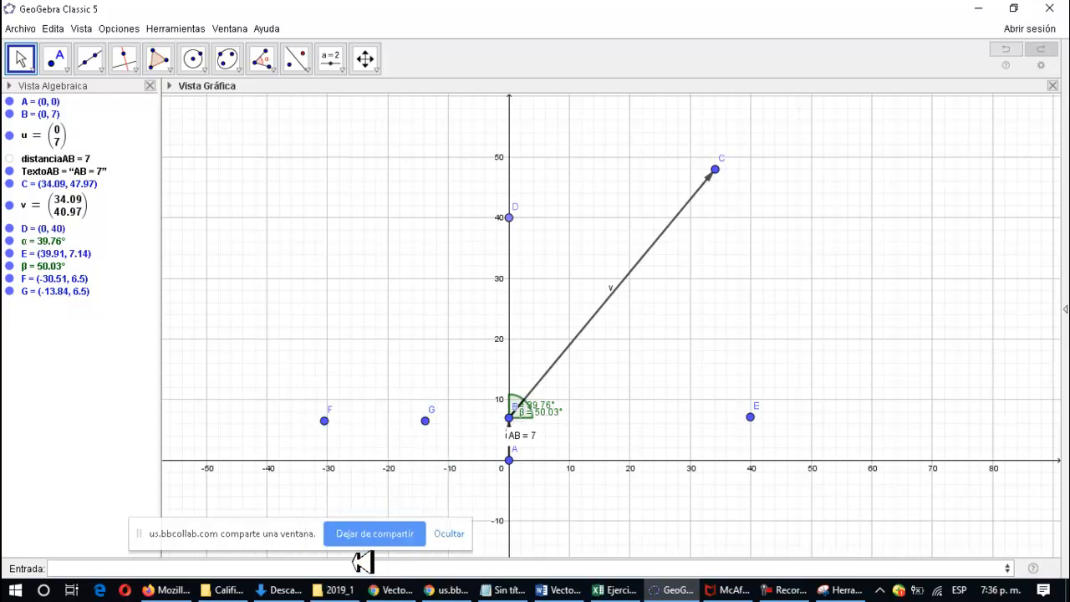
pyautogui.click(325, 421)
pyautogui.rightClick(326, 421)
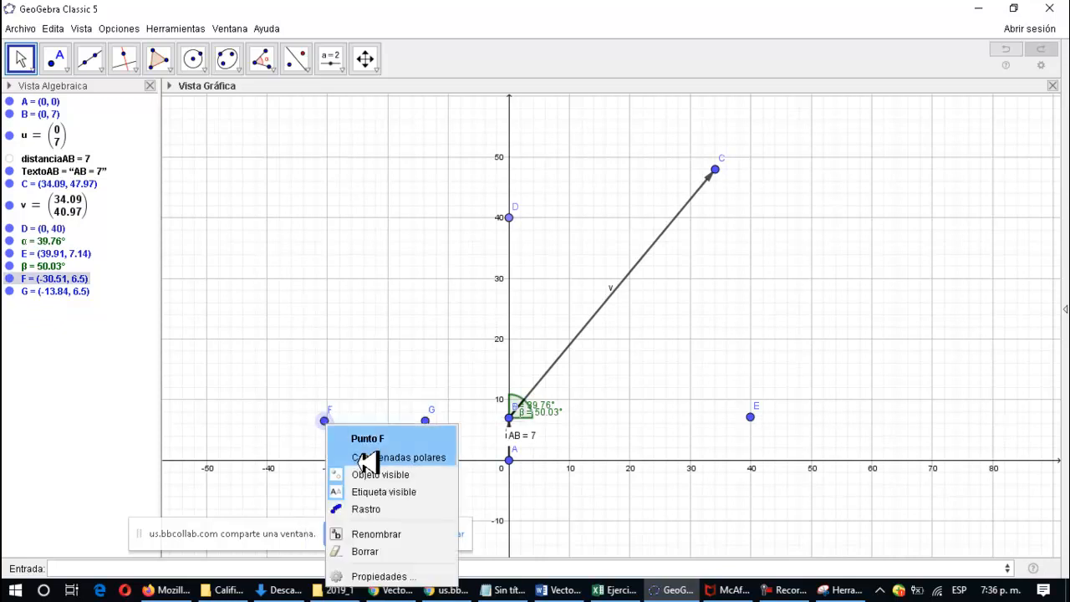
pyautogui.click(367, 551)
pyautogui.click(428, 419)
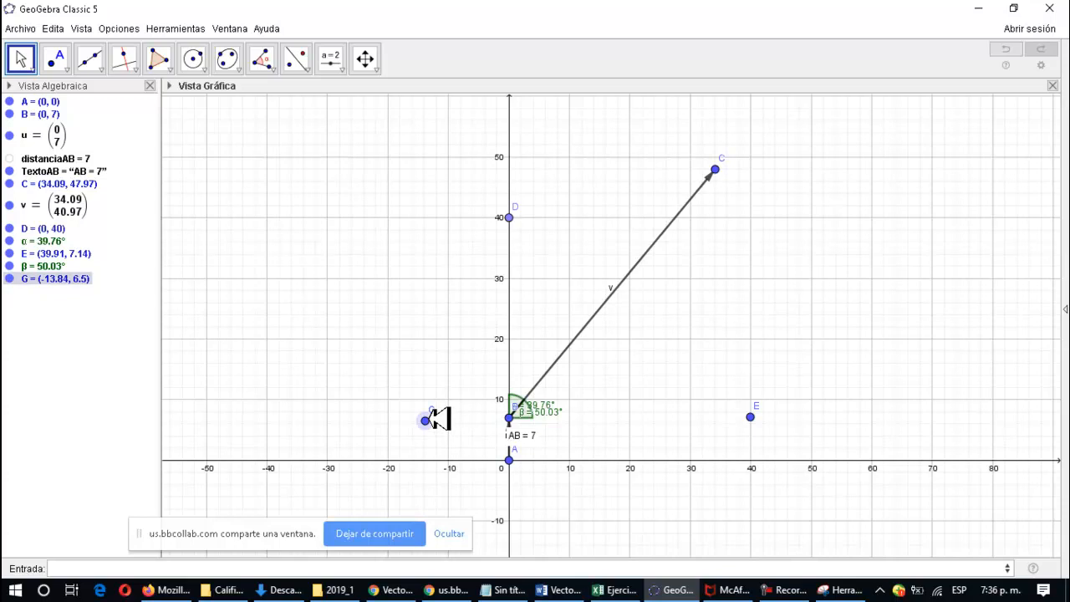
pyautogui.rightClick(430, 421)
pyautogui.click(477, 545)
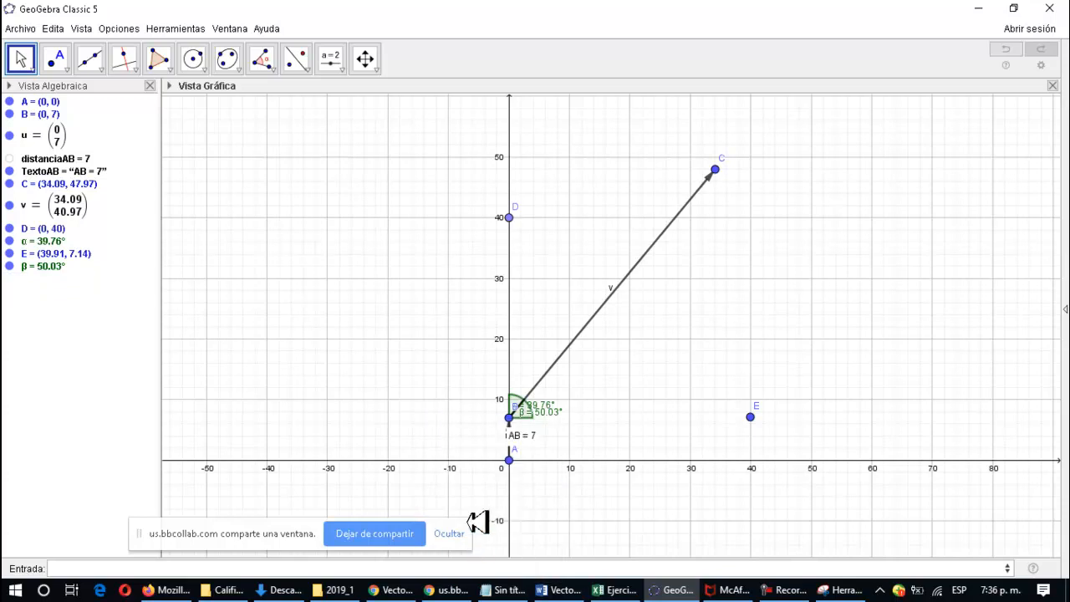
# Delete point E and the angle that depends on it
pyautogui.click(751, 416)
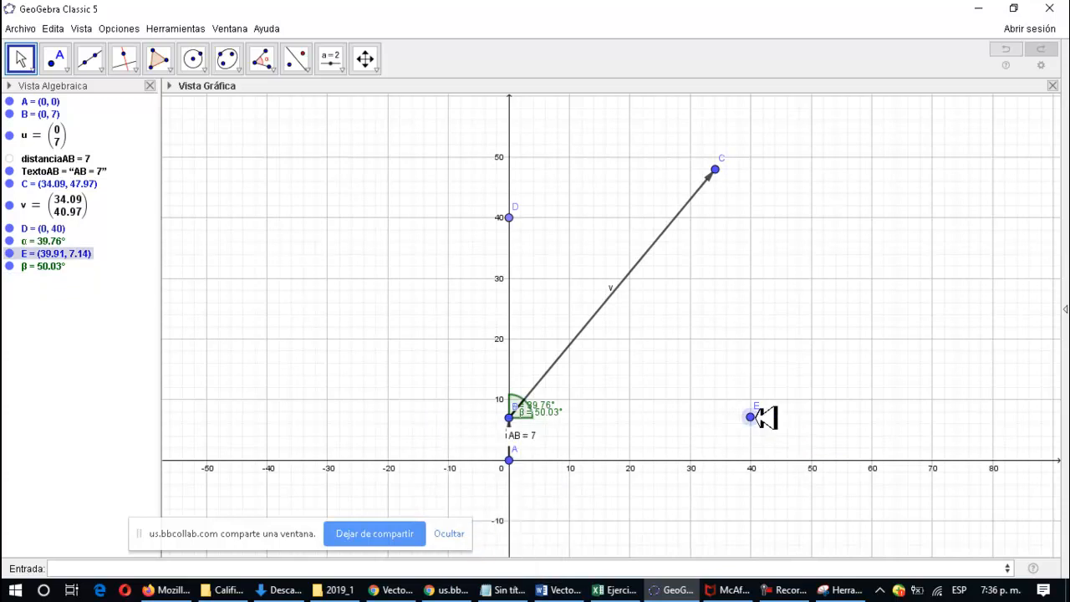
pyautogui.rightClick(755, 416)
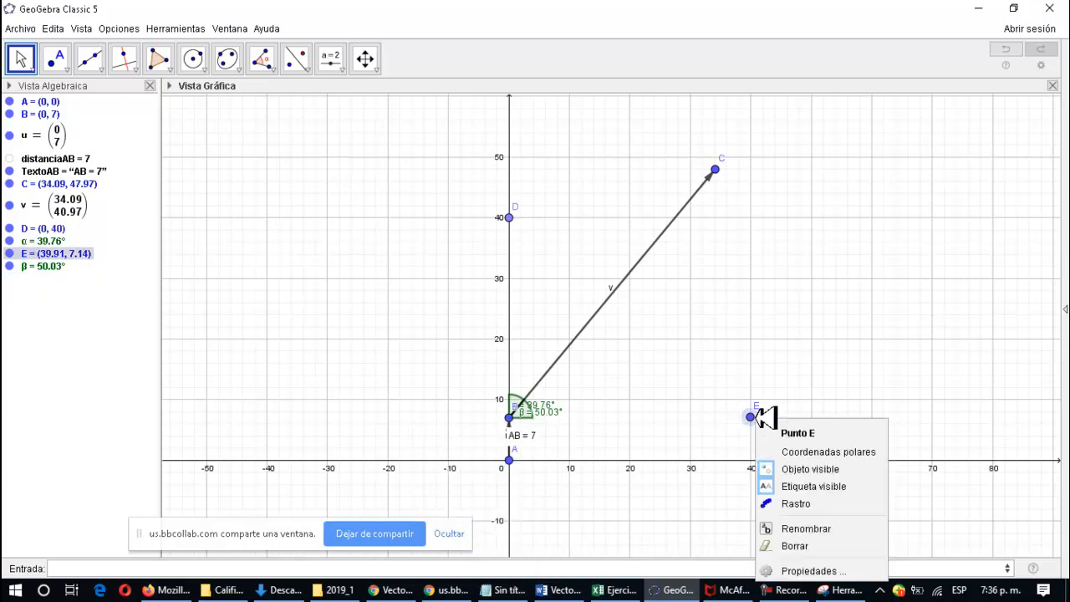
pyautogui.click(811, 545)
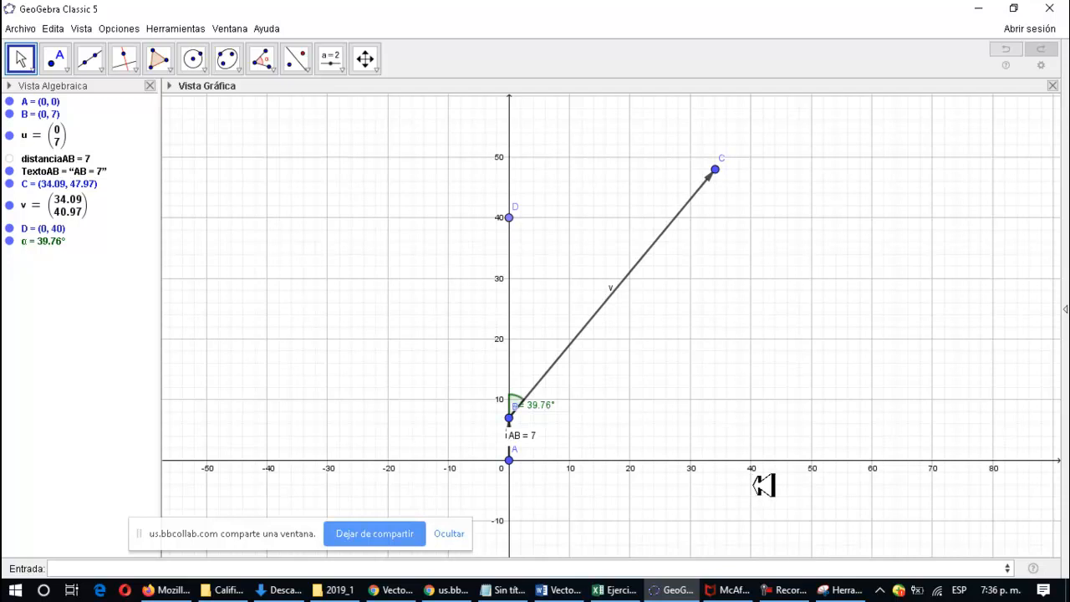
# Draw a vector from A to a new free point at about (26.21, 33.89)
pyautogui.moveTo(649, 586)
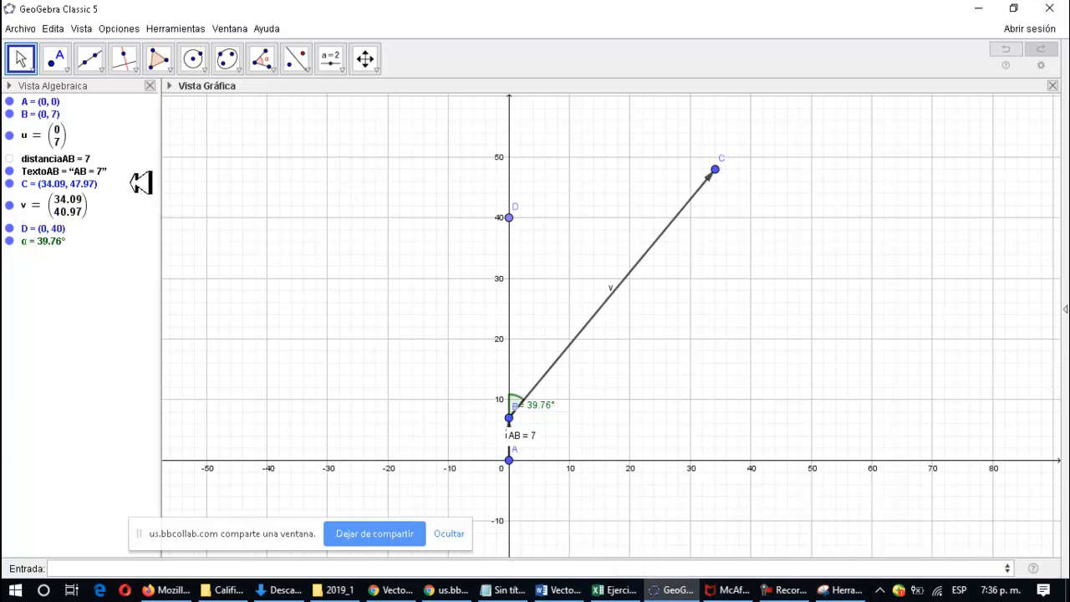
pyautogui.click(92, 63)
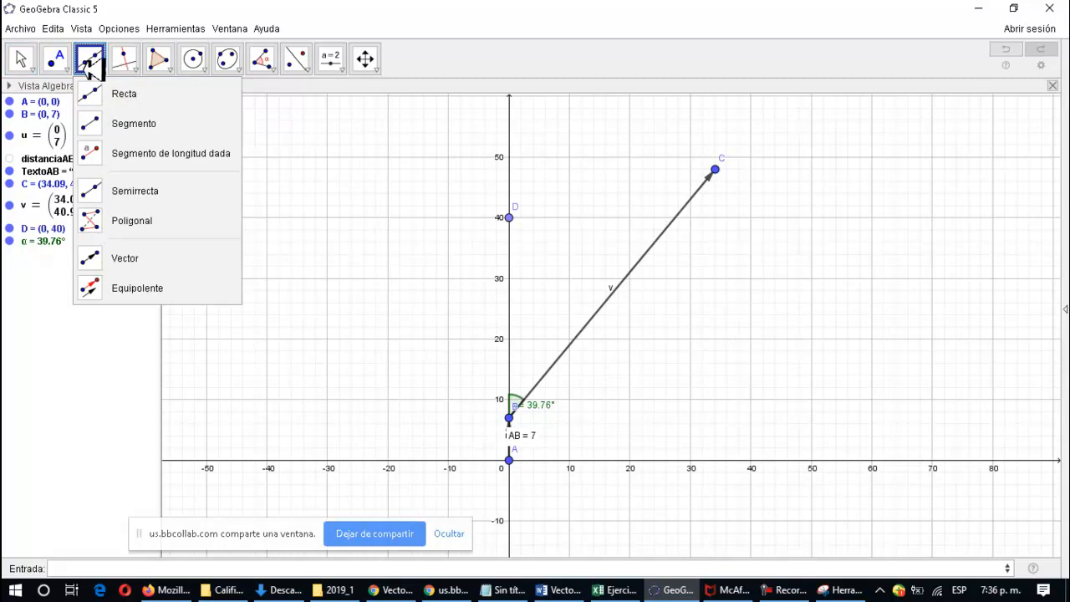
pyautogui.click(98, 257)
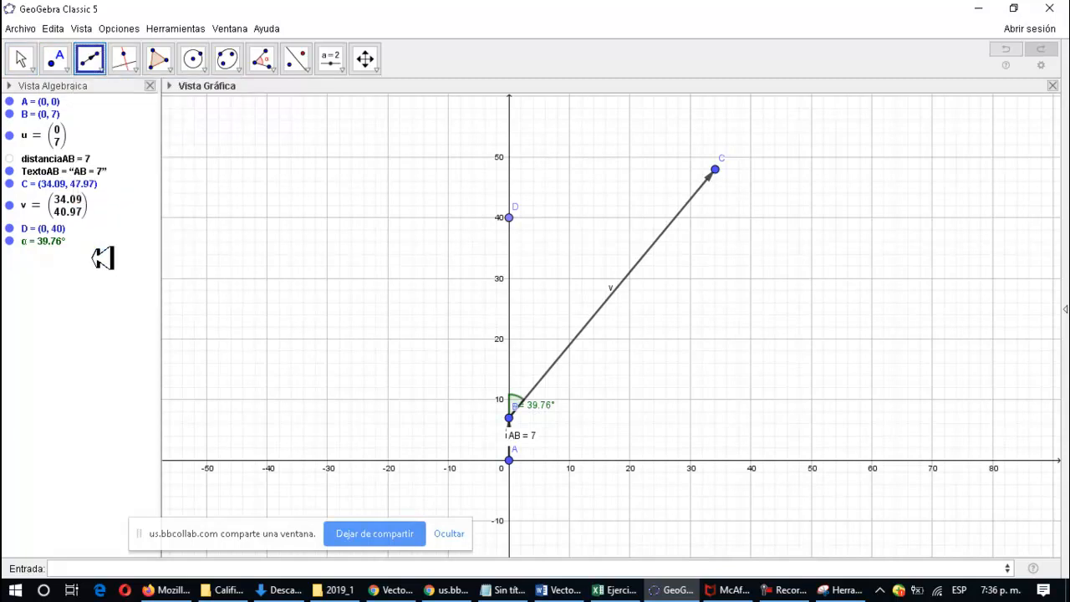
pyautogui.click(510, 460)
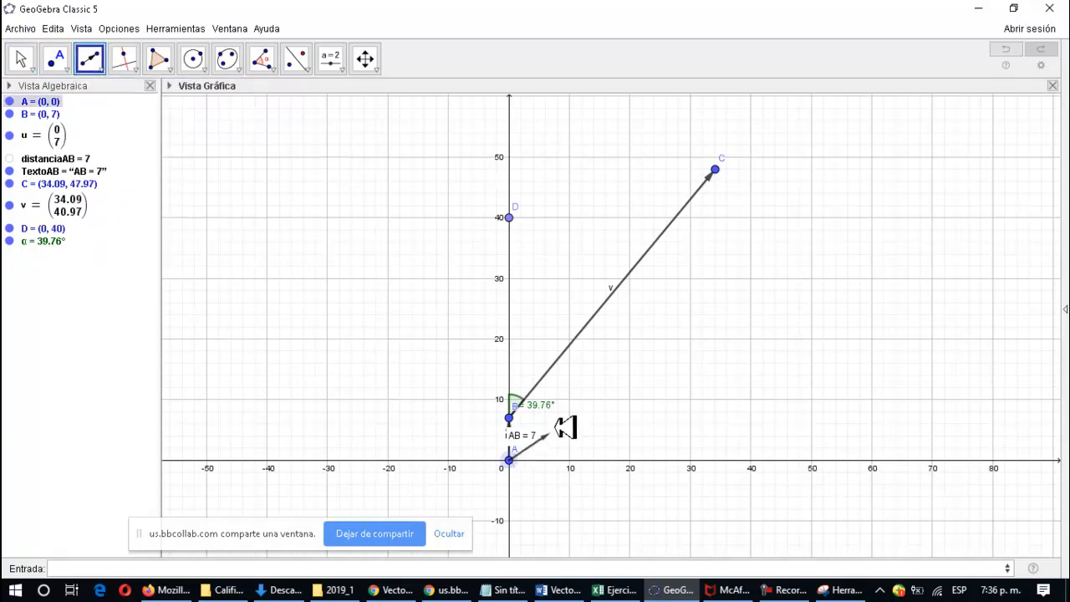
pyautogui.click(667, 255)
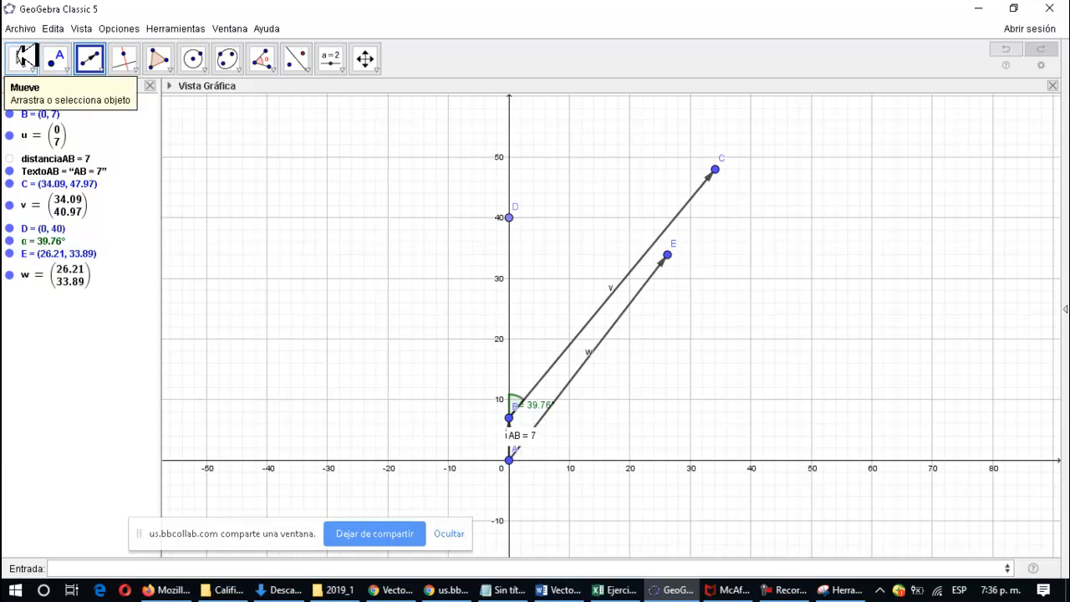
# Delete point E, the head of the vector from A, together with that vector
pyautogui.click(23, 57)
pyautogui.click(672, 253)
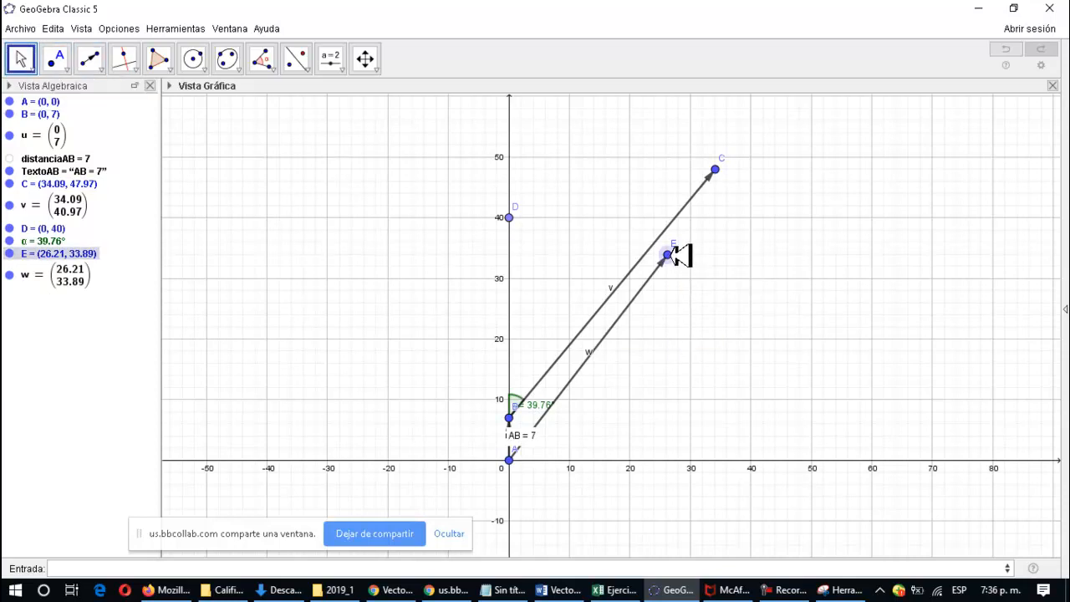
pyautogui.rightClick(674, 254)
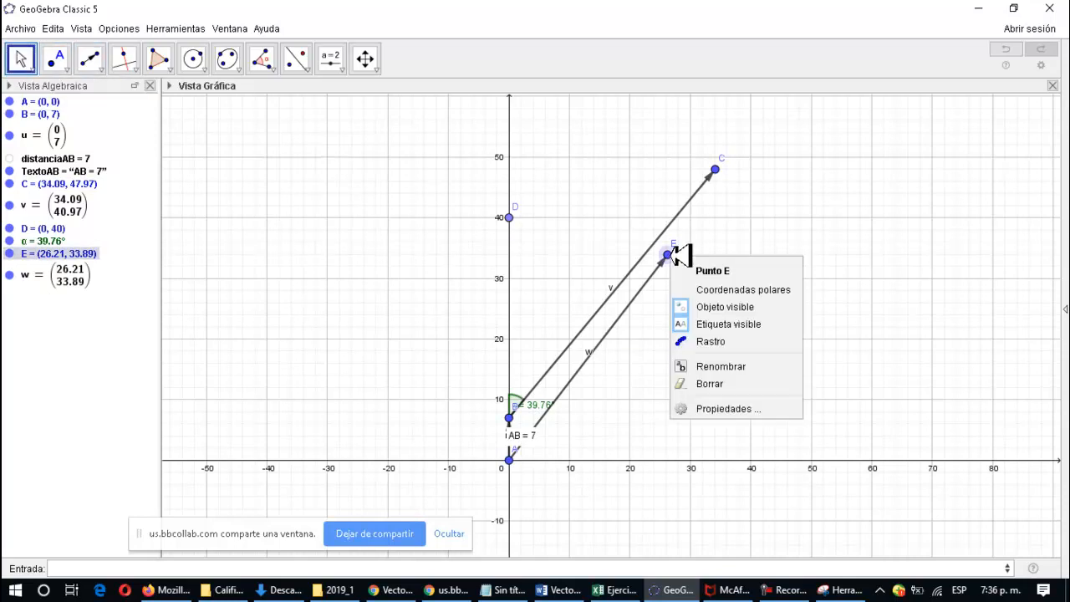
pyautogui.click(729, 382)
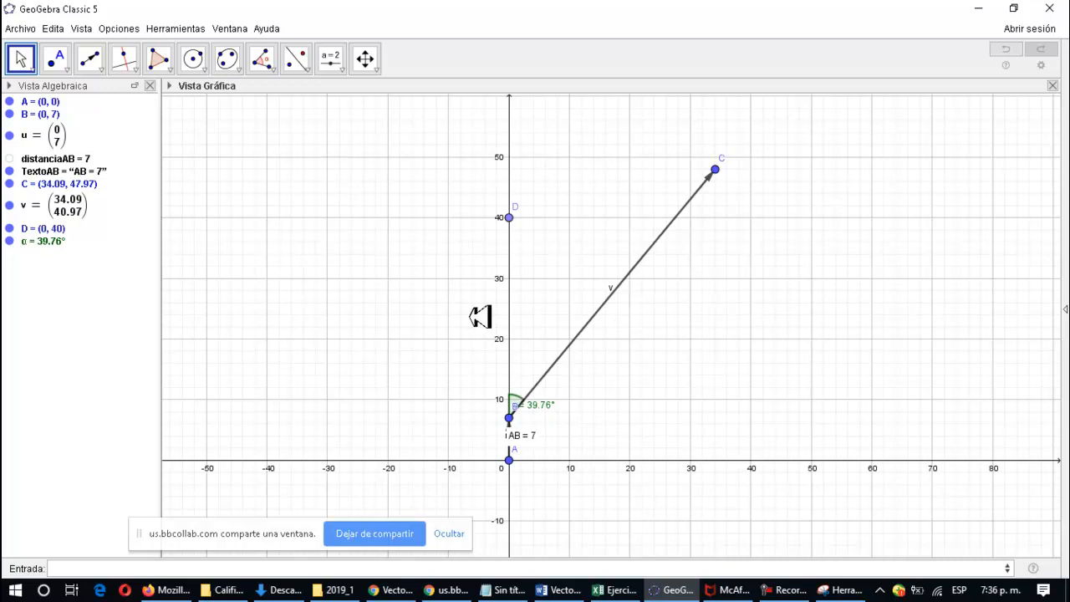
# Draw a vector from A to a new free point at about (18.33, 22.26)
pyautogui.click(93, 60)
pyautogui.click(103, 62)
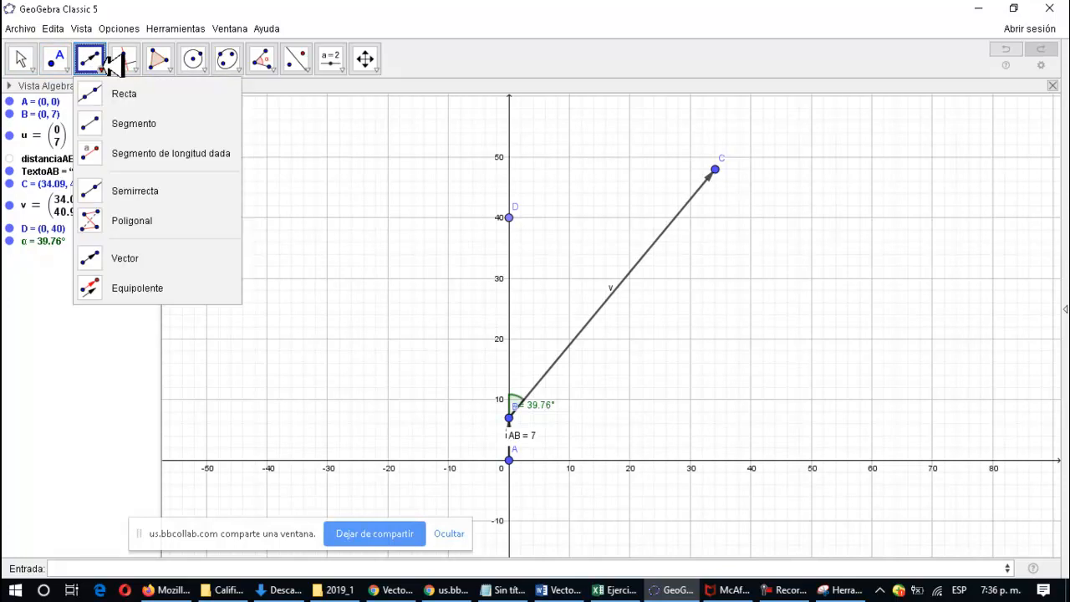
pyautogui.click(98, 256)
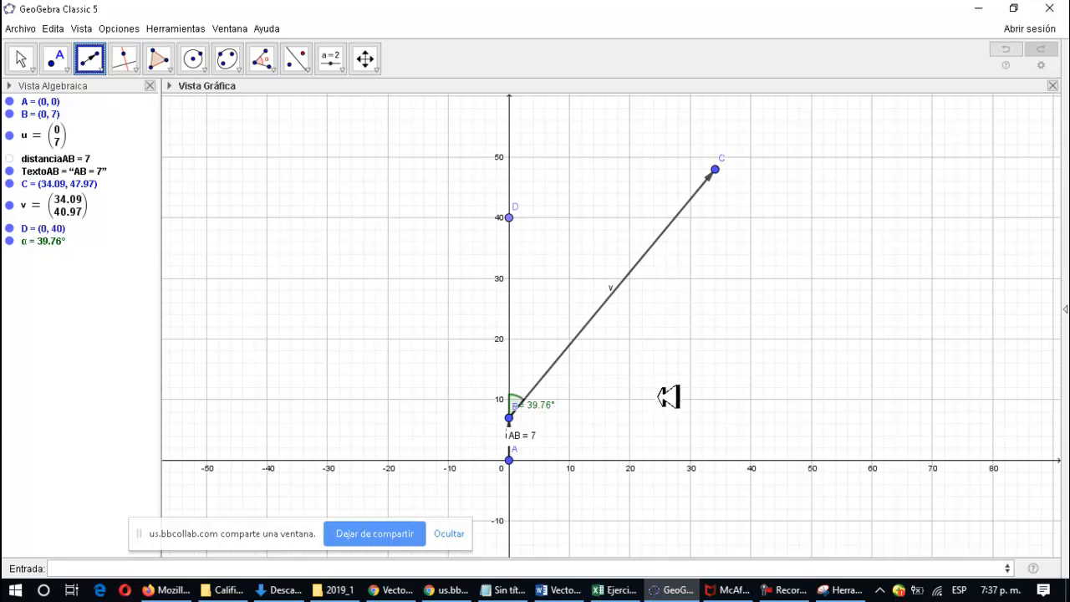
pyautogui.click(511, 459)
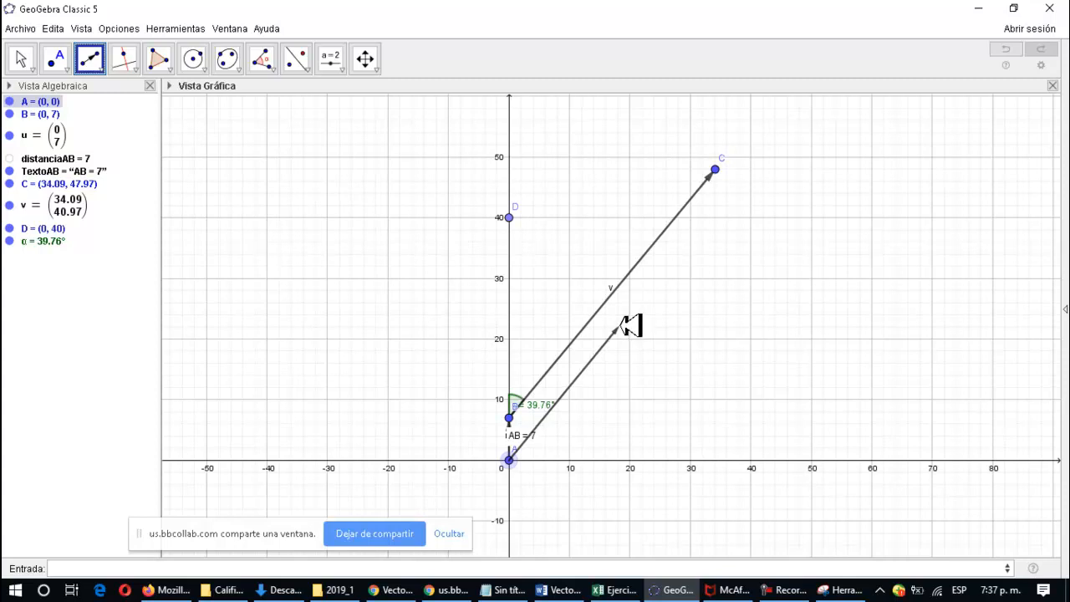
pyautogui.click(619, 325)
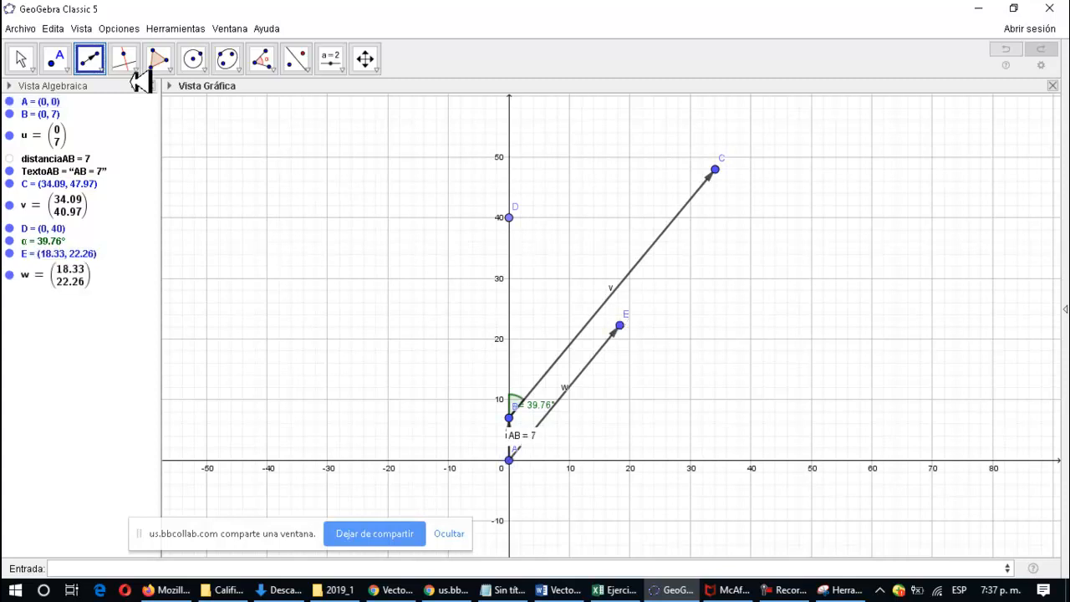
# Delete the newly placed head point E and the shorter vector from A that depends on it
pyautogui.click(20, 58)
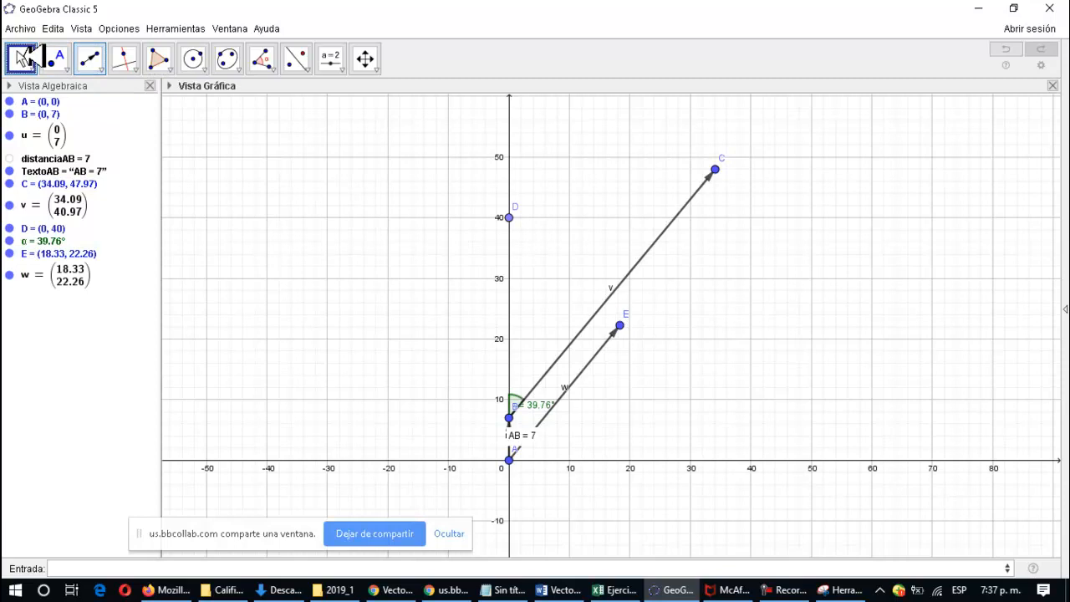
pyautogui.click(620, 326)
pyautogui.rightClick(623, 326)
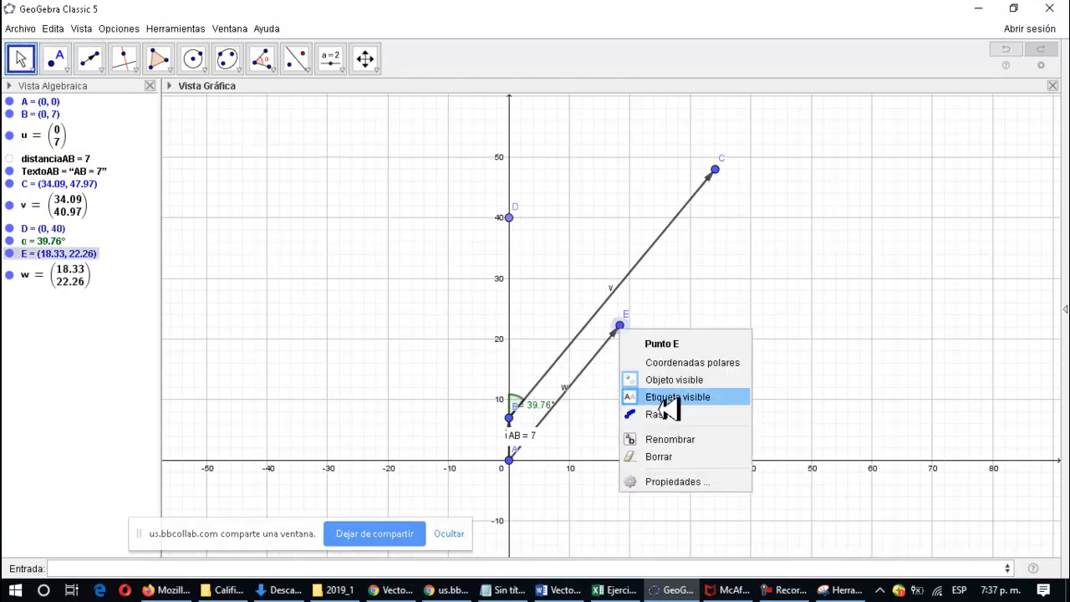
pyautogui.click(669, 453)
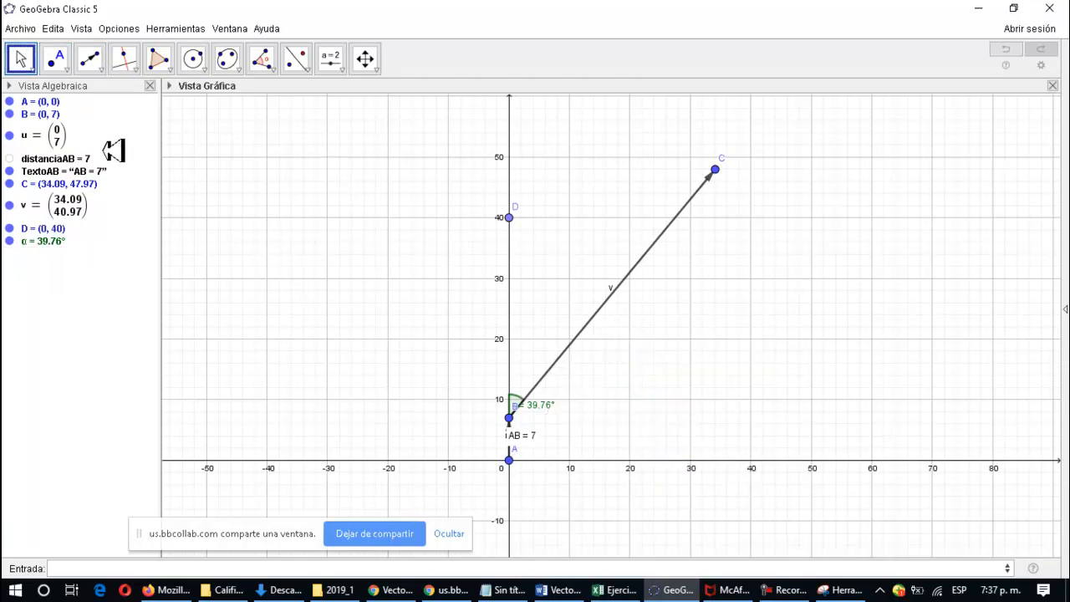
# Check the summed X and Y components in the Excel workbook and set point C to (3.21, 10.83) in GeoGebra
pyautogui.click(619, 590)
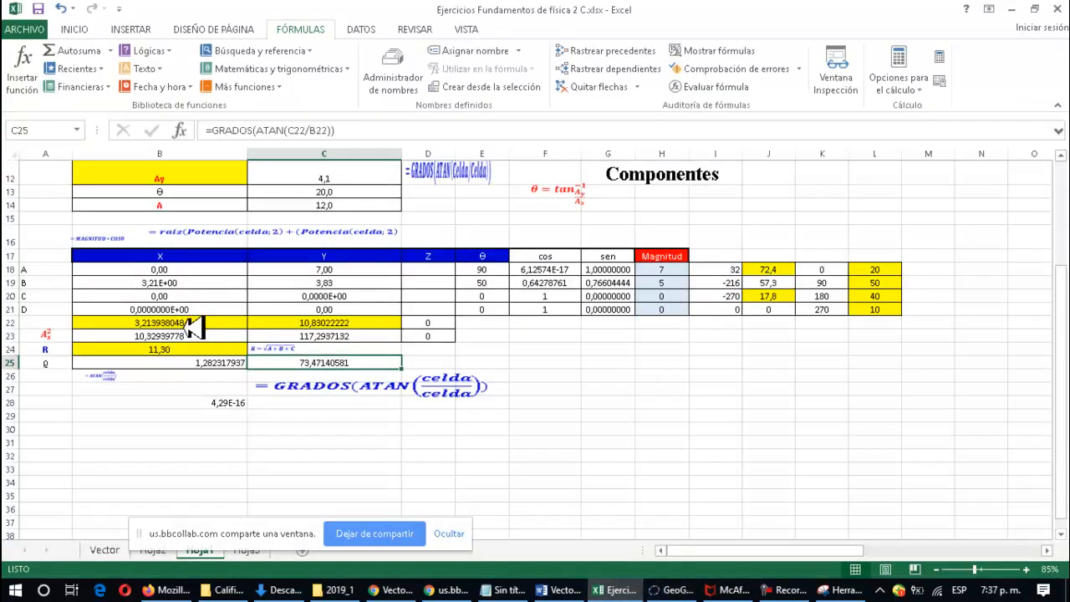
pyautogui.click(694, 585)
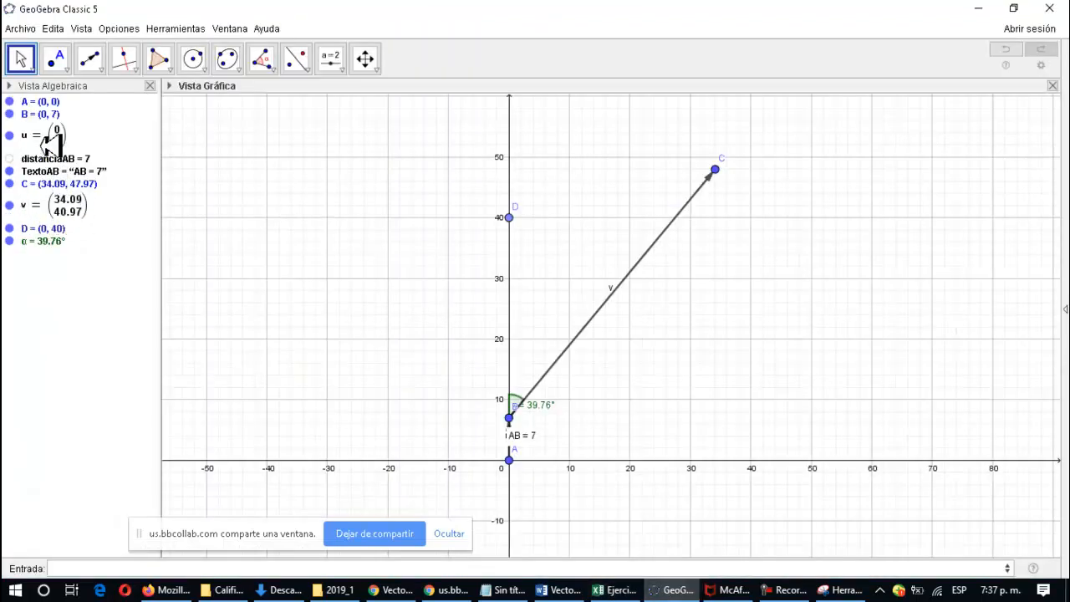
pyautogui.doubleClick(70, 183)
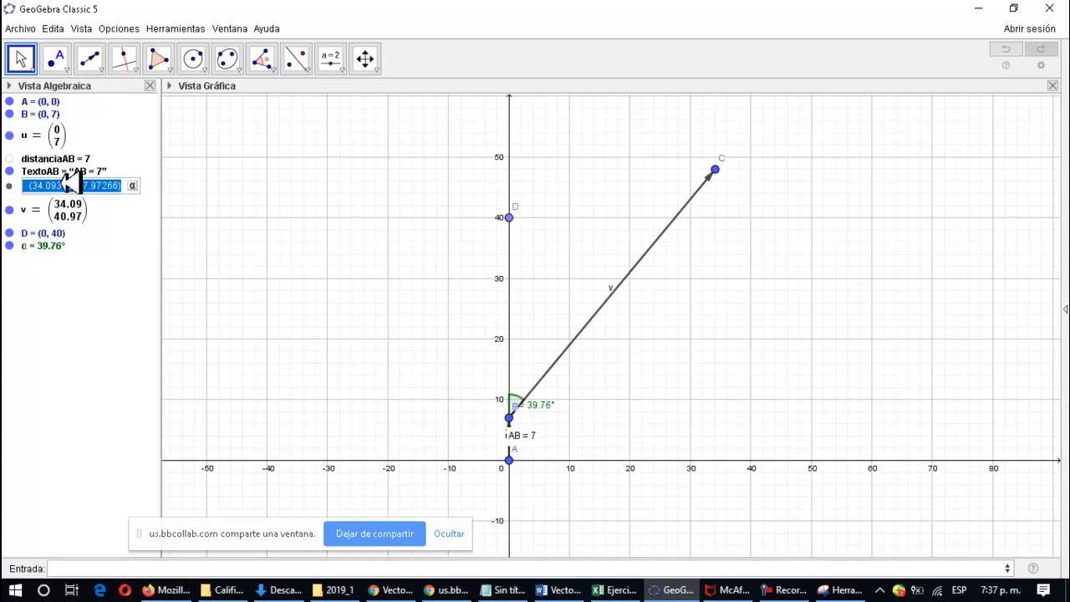
pyautogui.click(81, 185)
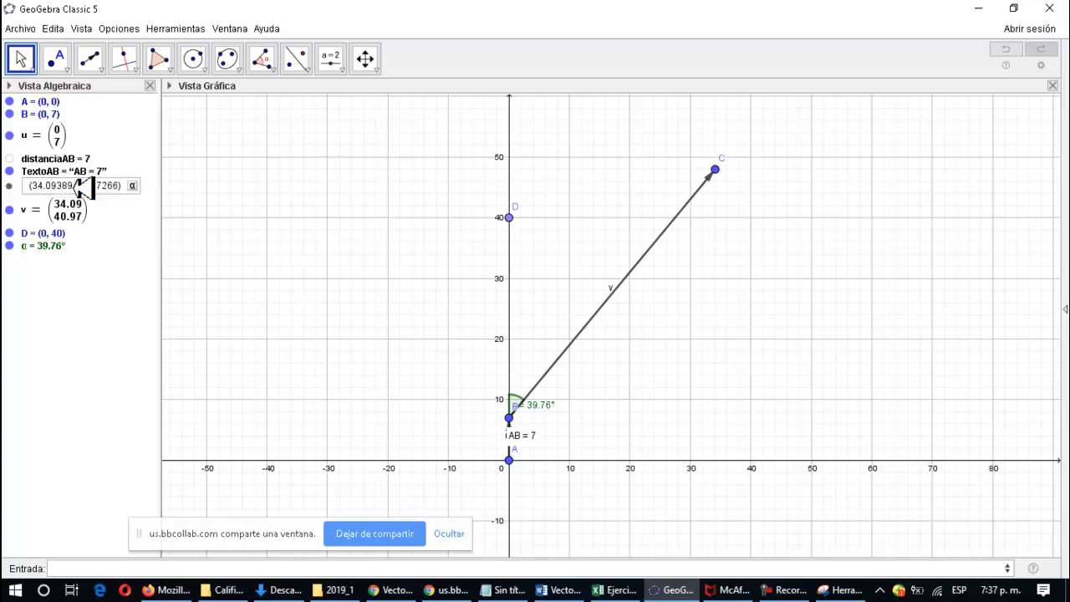
pyautogui.press('BackSpace')
pyautogui.press('BackSpace')
pyautogui.press('BackSpace')
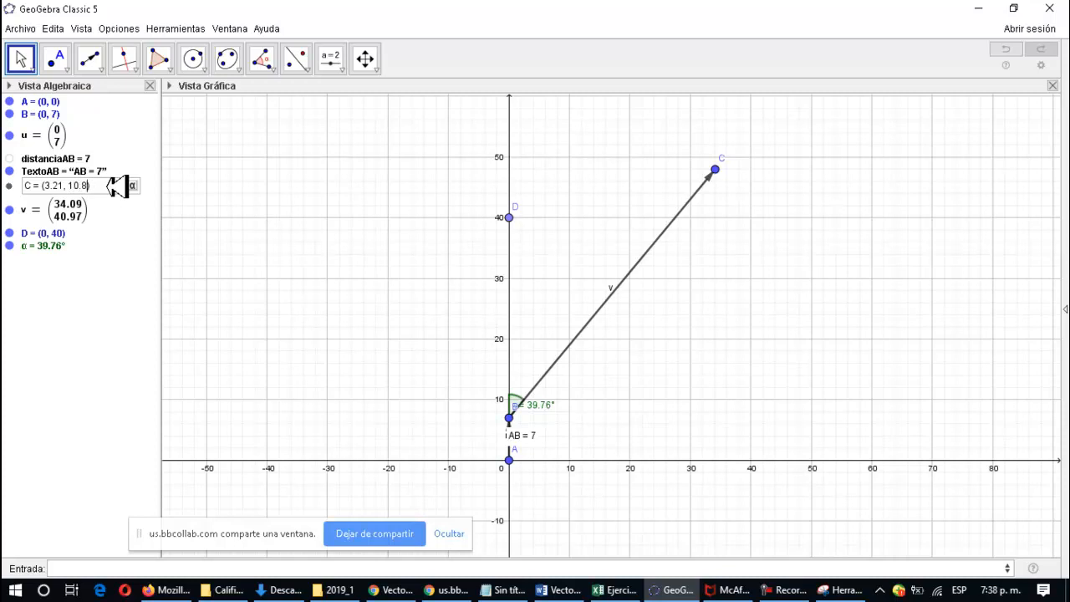
pyautogui.press('Return')
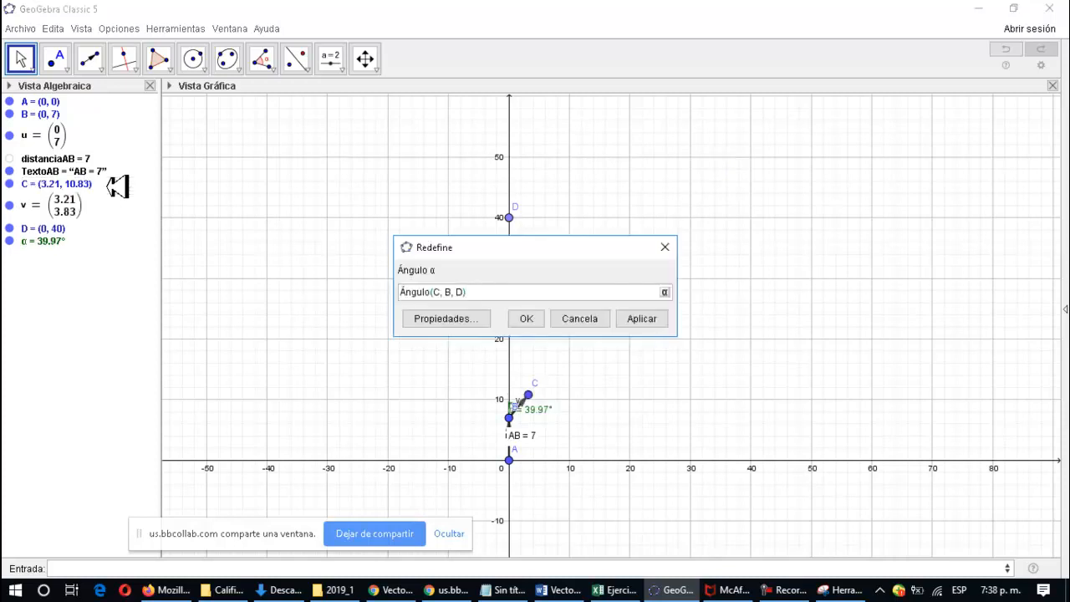
pyautogui.click(539, 318)
# Draw the resultant vector from the origin A to point C, the head of the second vector
pyautogui.scroll(5, 591, 365)
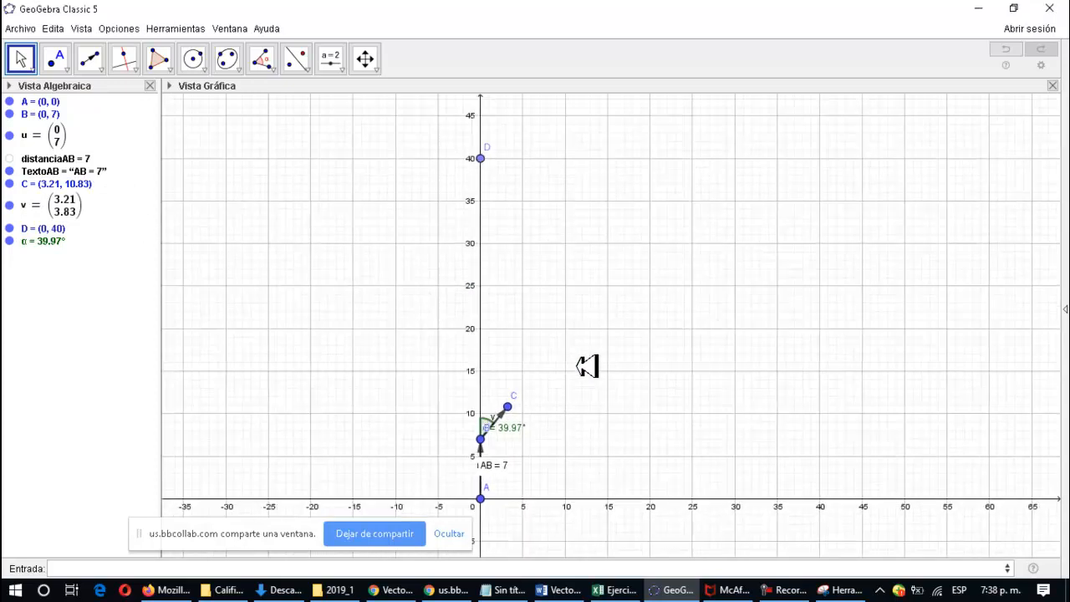
pyautogui.scroll(5, 523, 447)
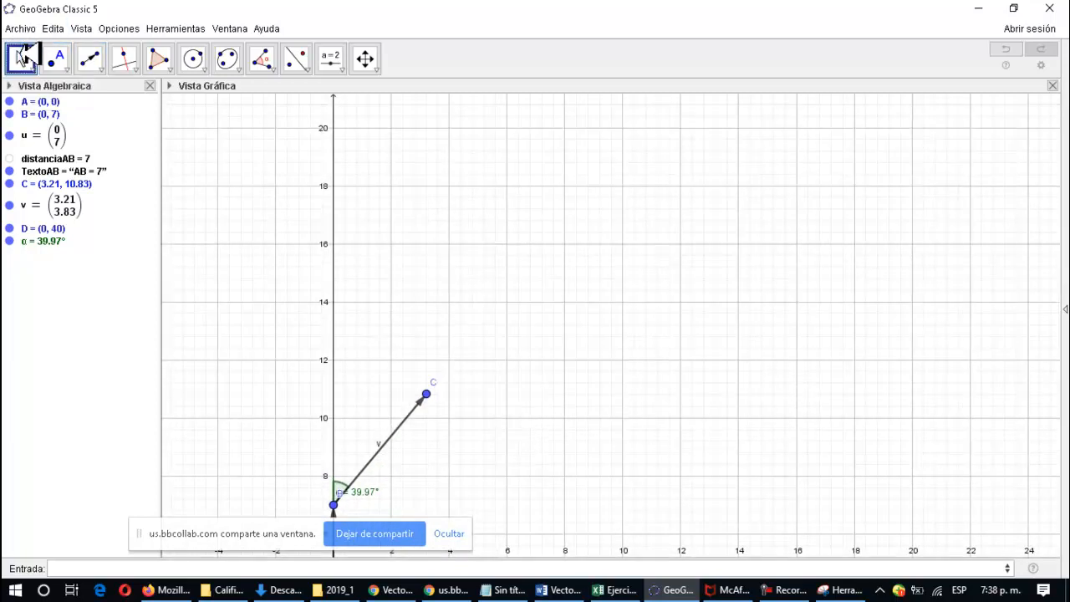
pyautogui.moveTo(597, 485); pyautogui.dragTo(682, 216)
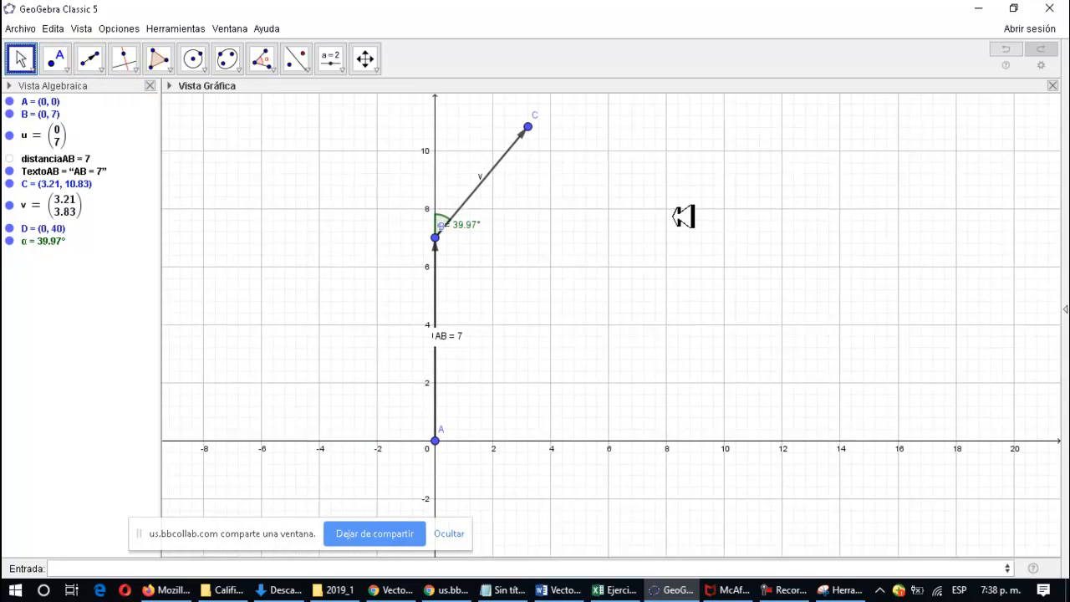
pyautogui.scroll(1, 657, 236)
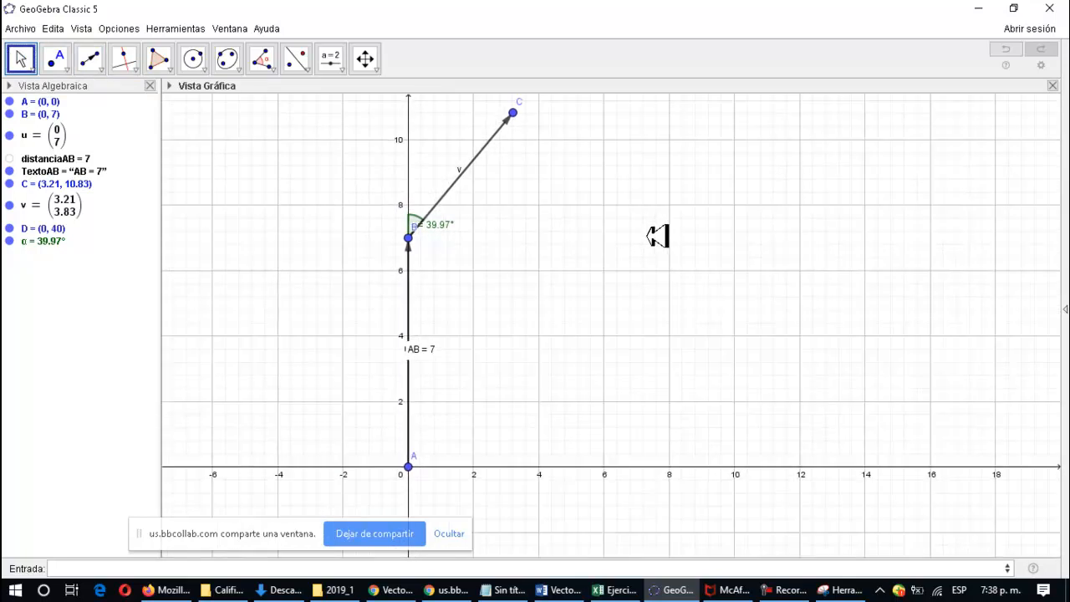
pyautogui.scroll(3, 656, 236)
pyautogui.scroll(2, 472, 337)
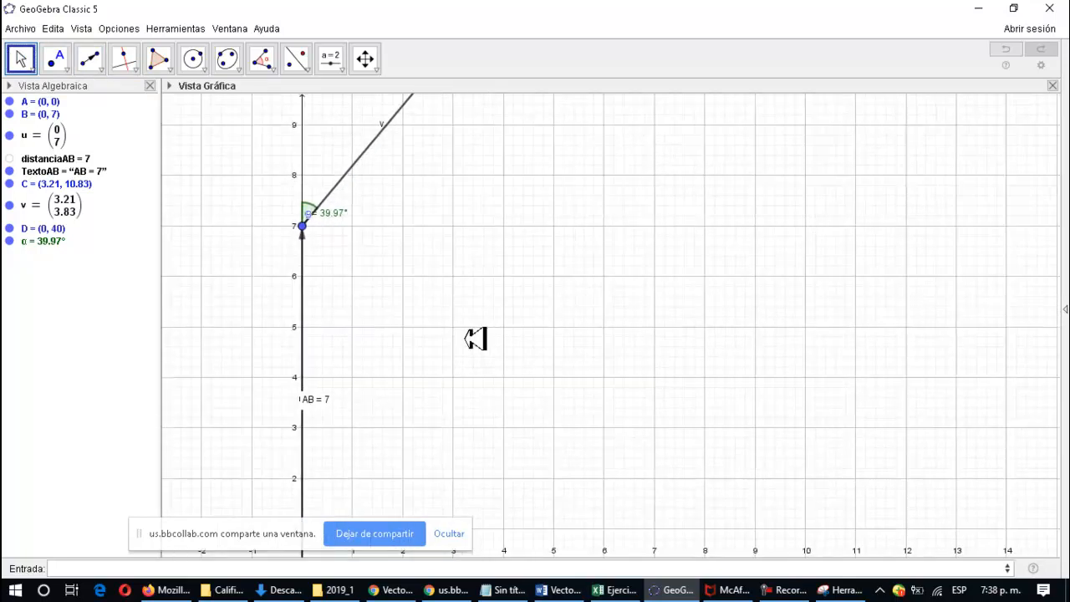
pyautogui.scroll(-4, 476, 337)
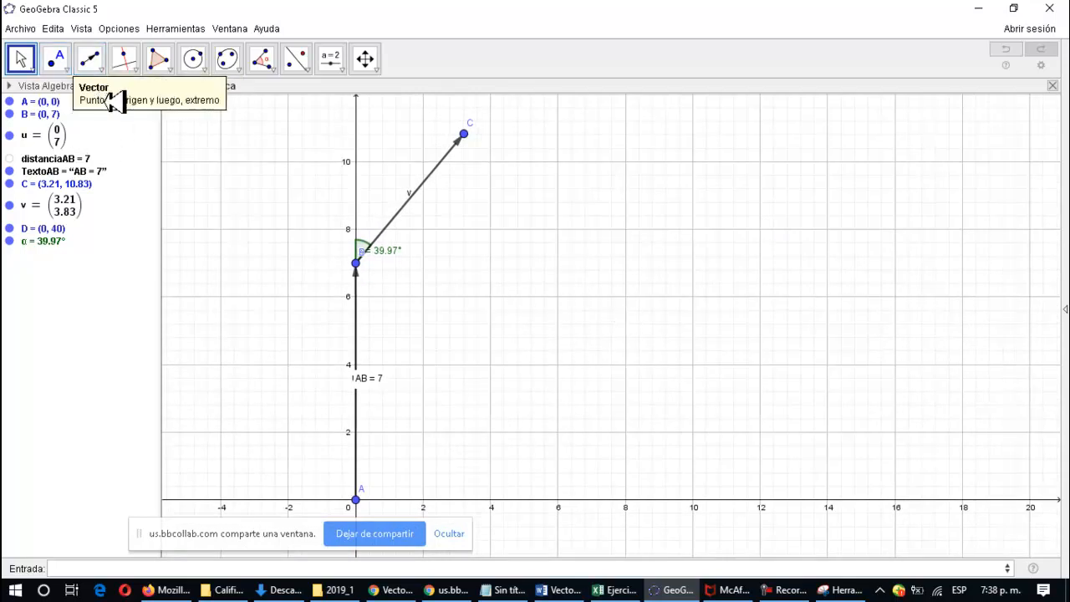
pyautogui.click(101, 60)
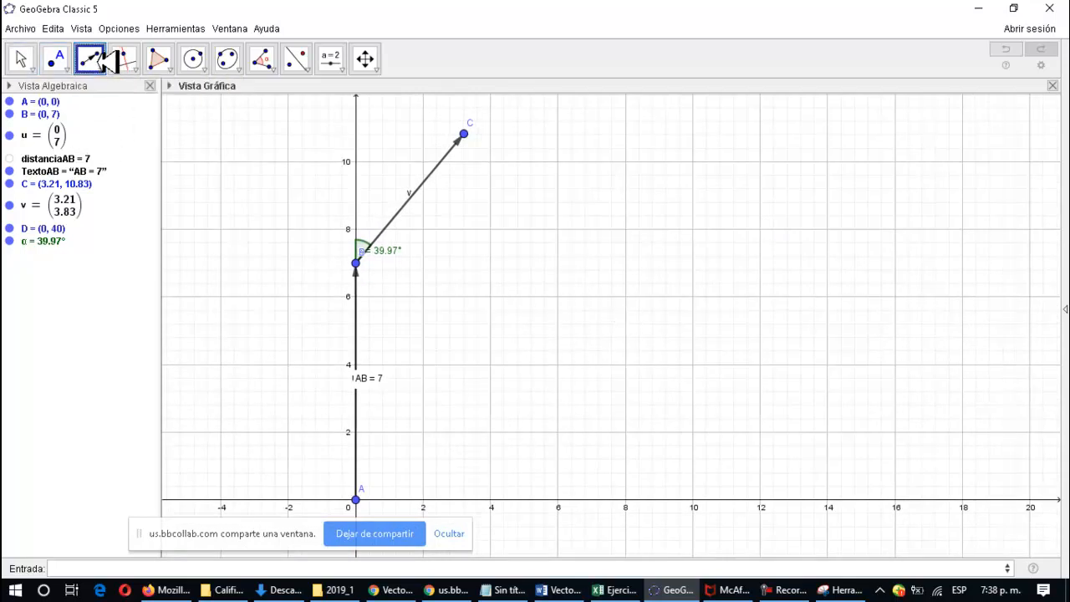
pyautogui.click(104, 59)
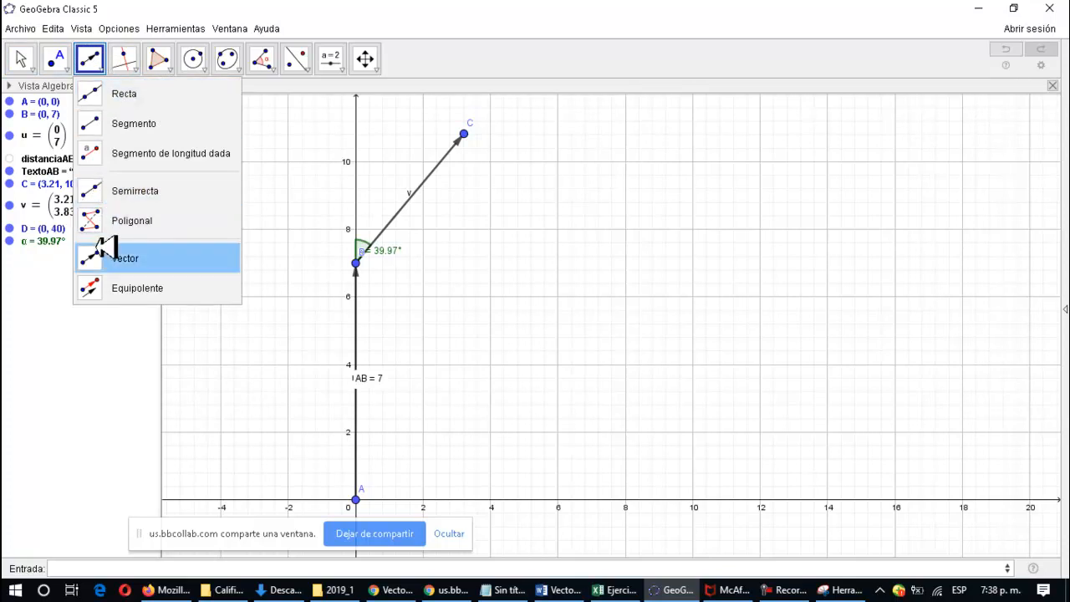
pyautogui.click(105, 251)
pyautogui.click(358, 498)
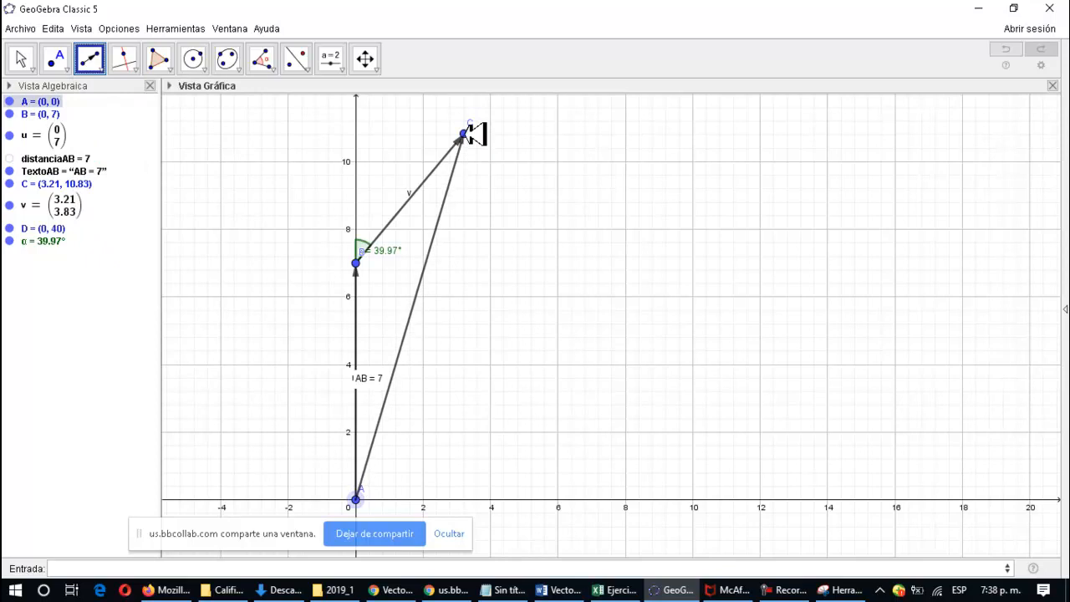
pyautogui.click(471, 132)
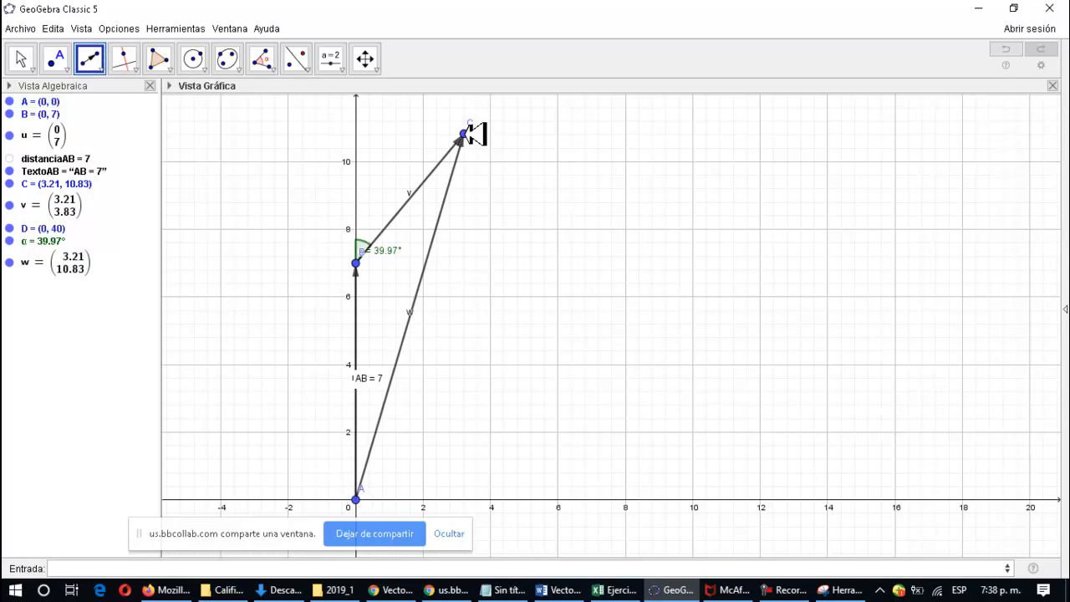
# Label the distance from A to C on the resultant, and switch to the Snipping Tool capture of the component table
pyautogui.click(272, 66)
pyautogui.click(279, 160)
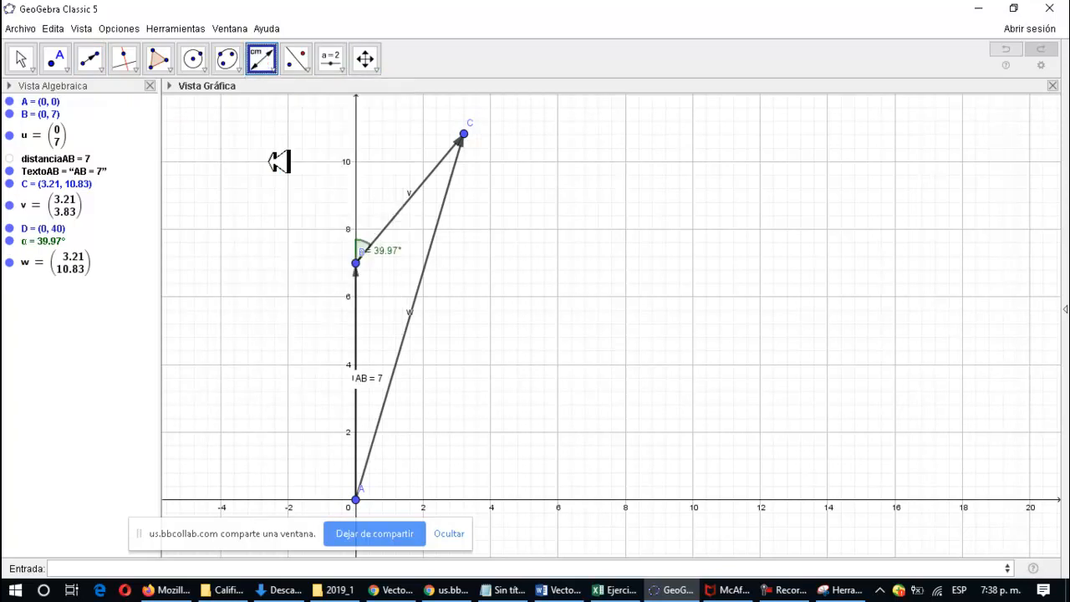
pyautogui.click(357, 498)
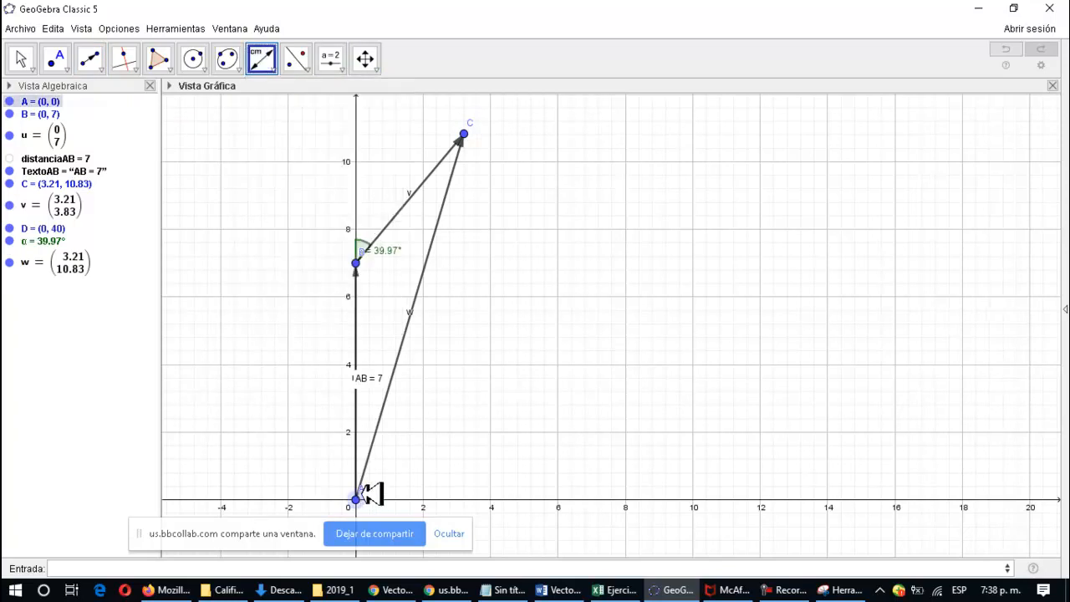
pyautogui.click(465, 133)
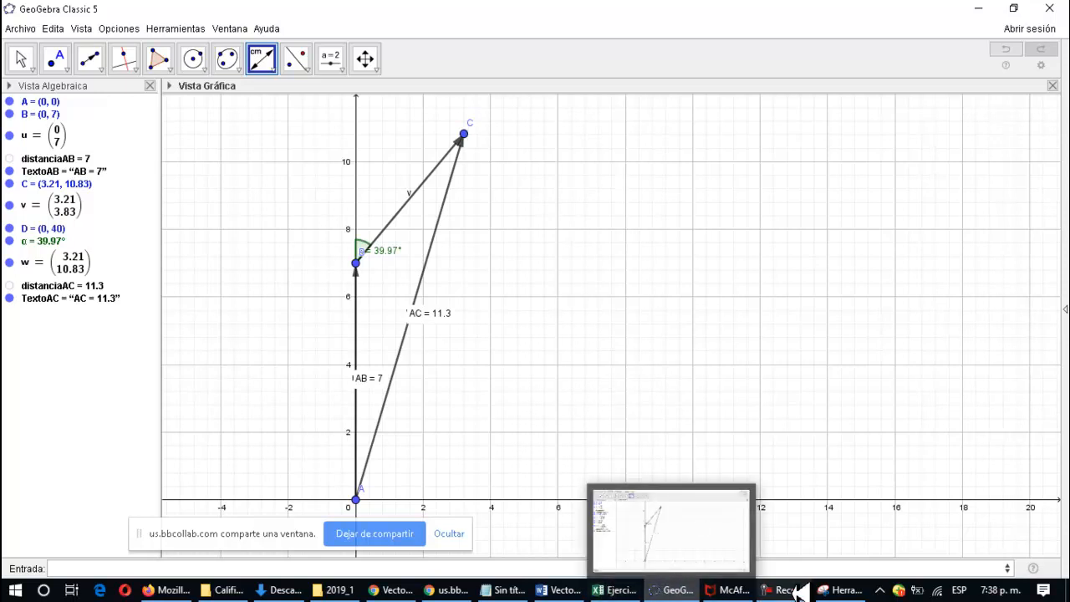
pyautogui.click(811, 556)
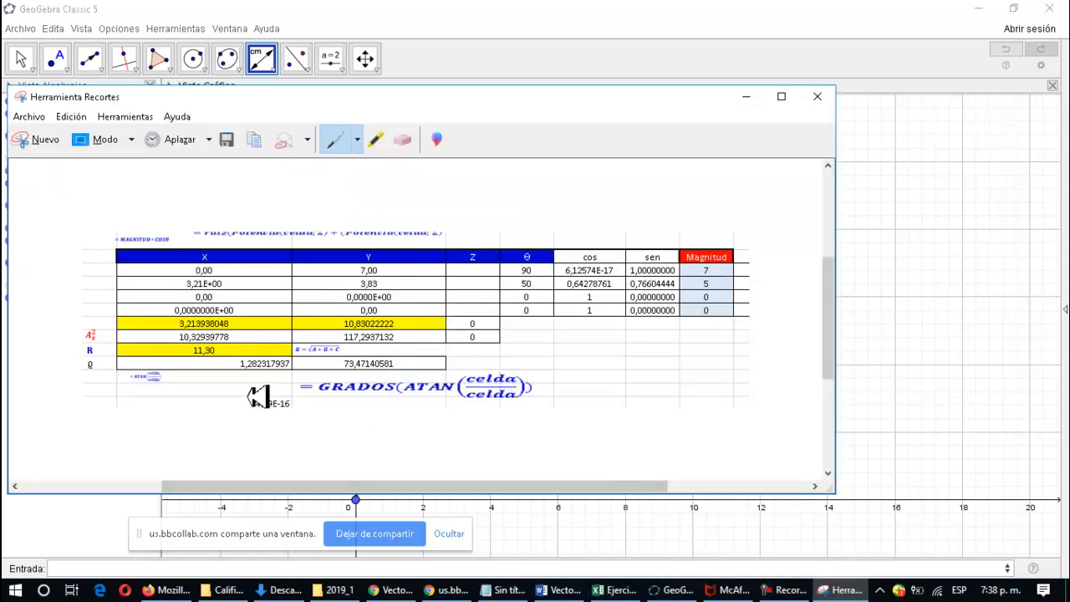
# Check the resultant's magnitude and direction in the captured component table and in the Excel workbook
pyautogui.scroll(2, 226, 358)
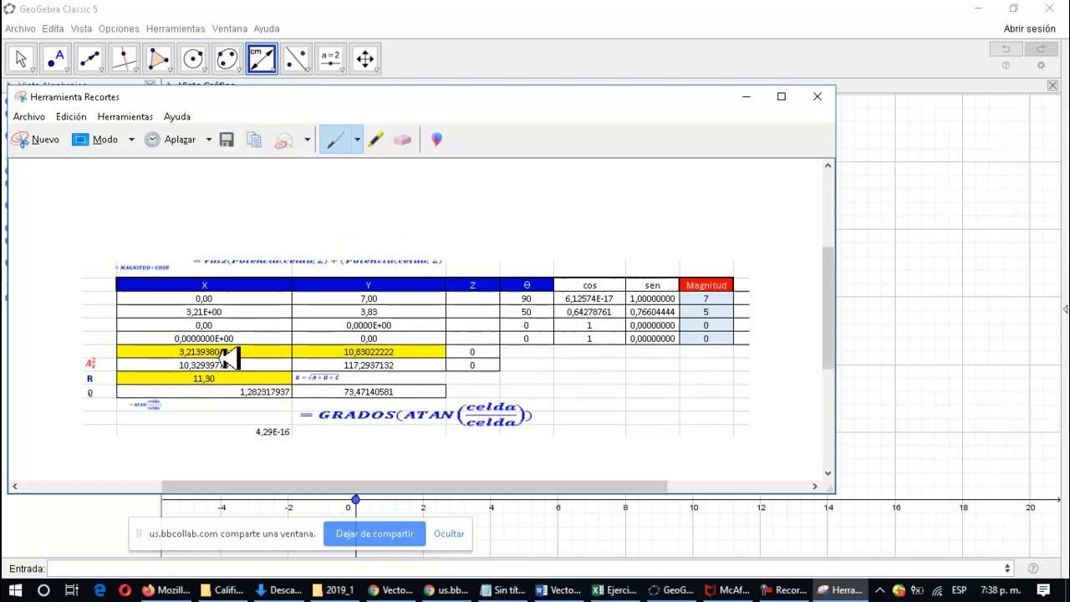
pyautogui.scroll(-1, 225, 357)
pyautogui.click(607, 591)
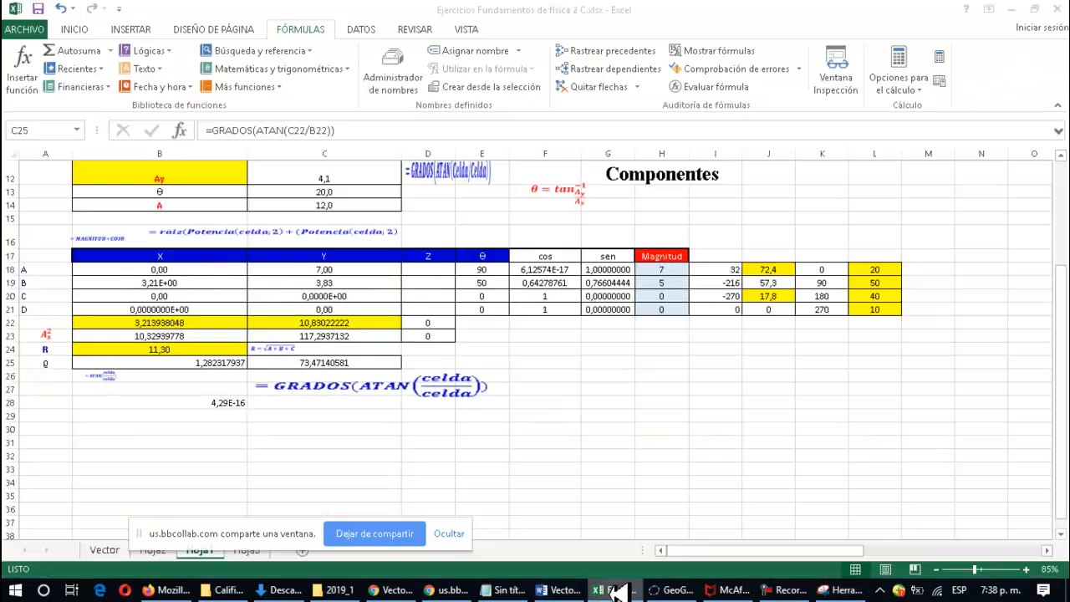
pyautogui.scroll(2, 280, 339)
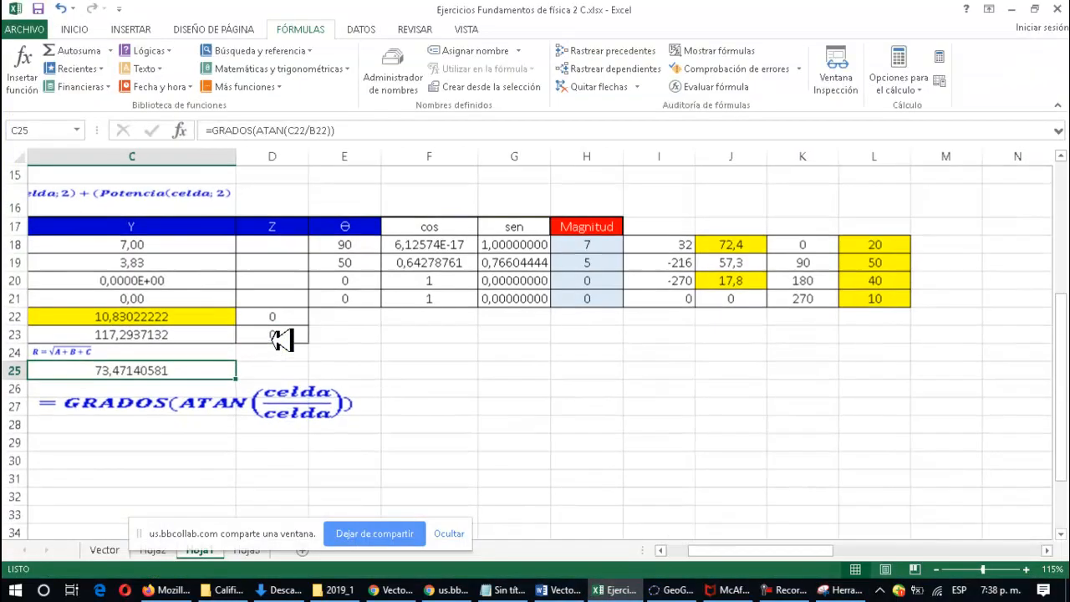
pyautogui.moveTo(673, 549)
pyautogui.mouseDown()
pyautogui.moveTo(706, 547)
pyautogui.moveTo(676, 549)
pyautogui.mouseUp()
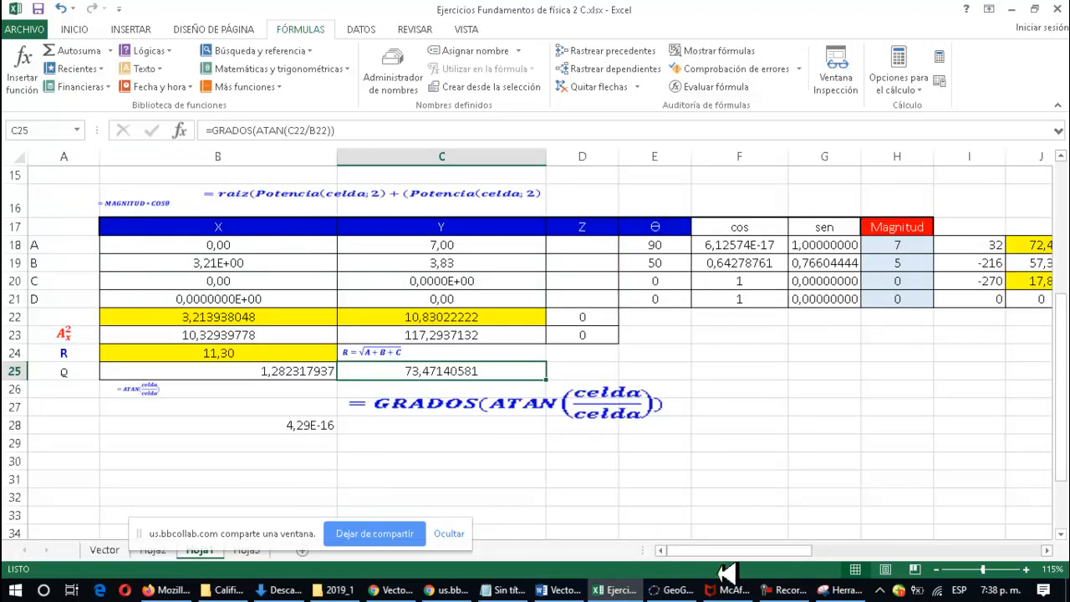
# In GeoGebra, place a point at (8, 0) on the x-axis and measure the angle at A between that axis and the resultant
pyautogui.click(676, 589)
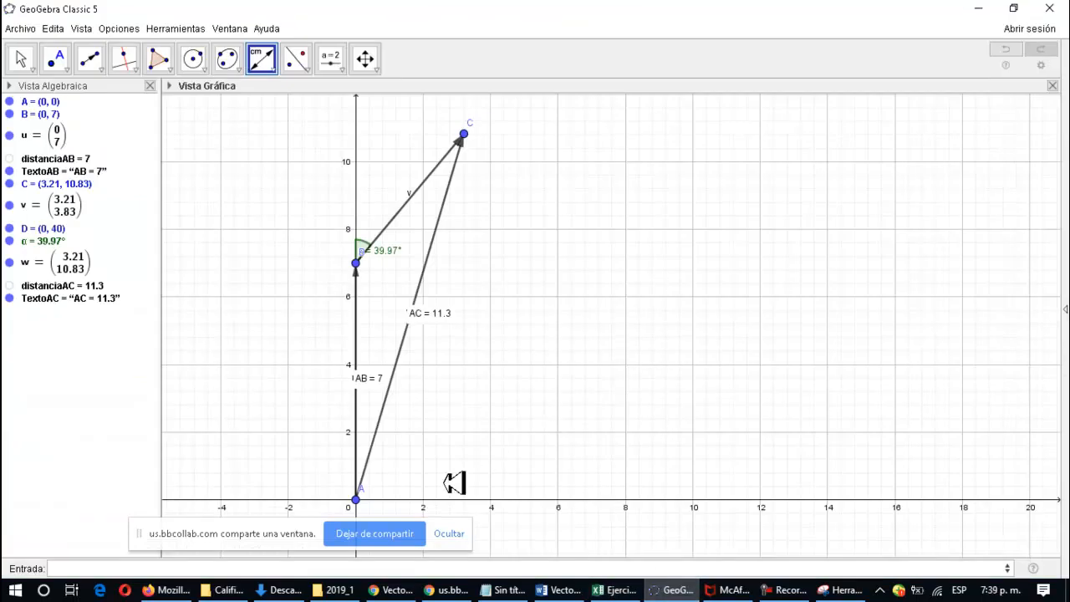
pyautogui.click(58, 60)
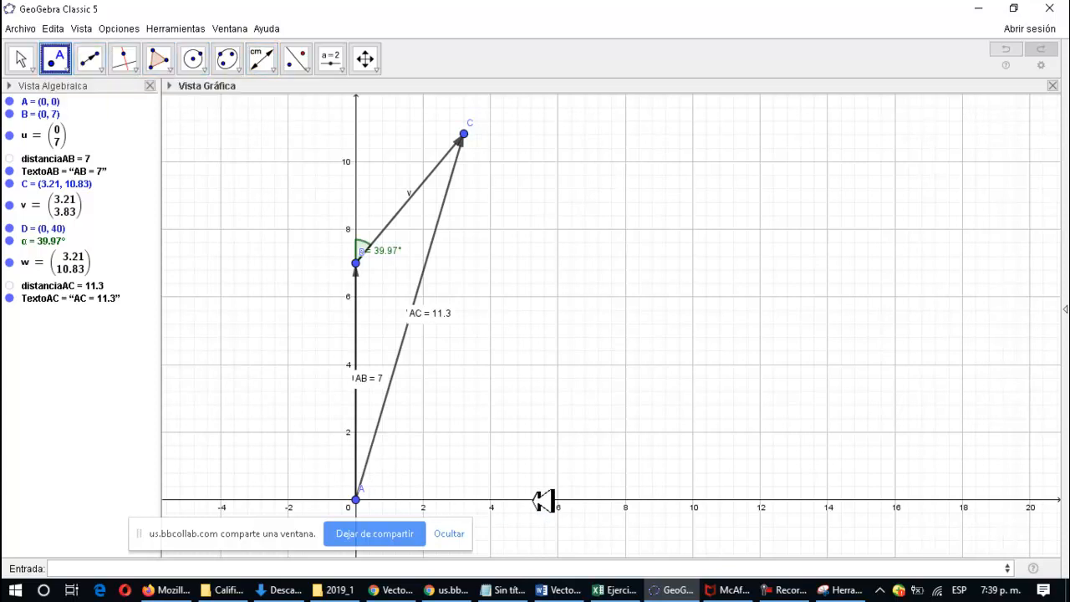
pyautogui.click(625, 499)
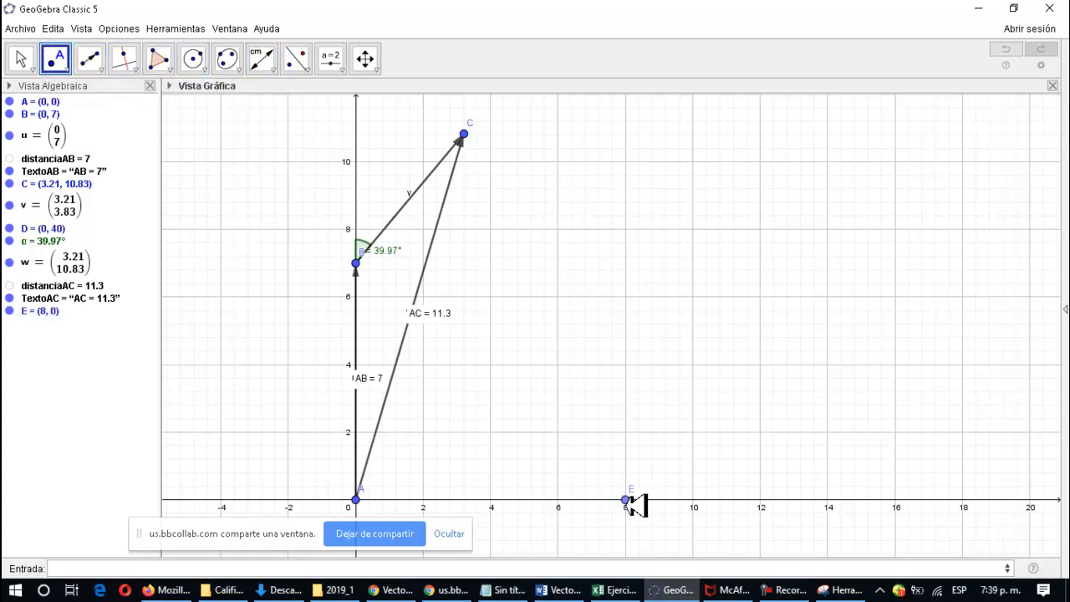
pyautogui.click(284, 67)
pyautogui.click(276, 92)
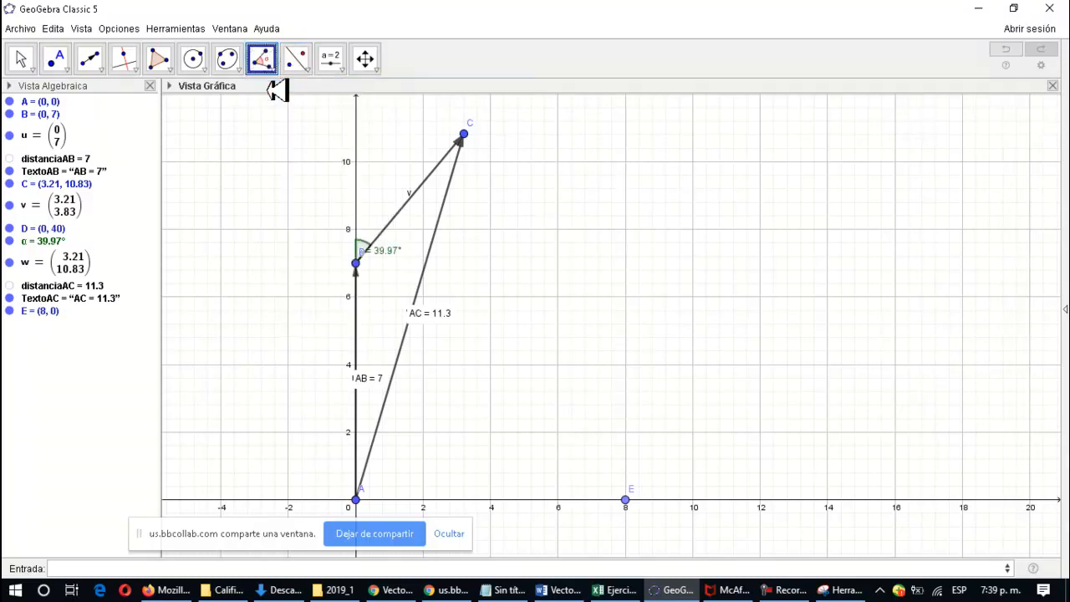
pyautogui.click(627, 499)
pyautogui.click(357, 498)
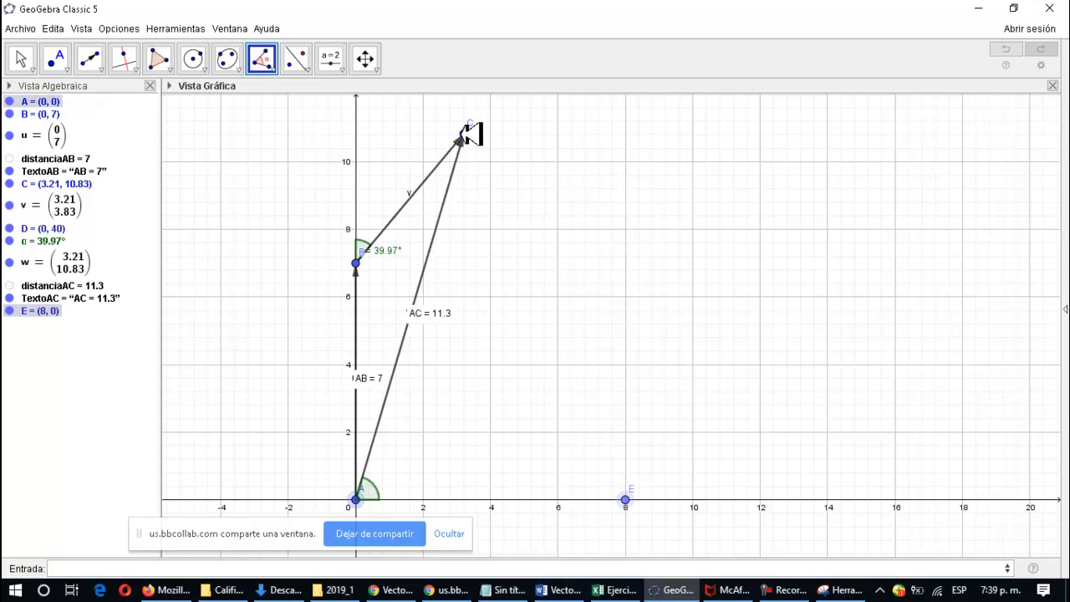
pyautogui.click(465, 132)
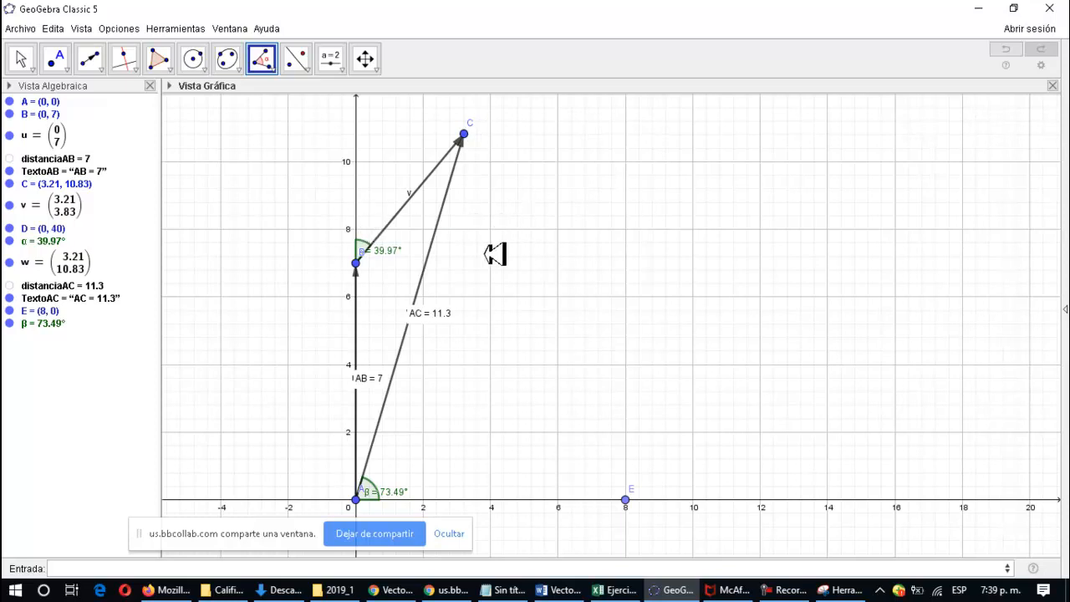
# Compare the measured direction with the Excel results and review the four magnitude entries of vectors A to D
pyautogui.click(618, 589)
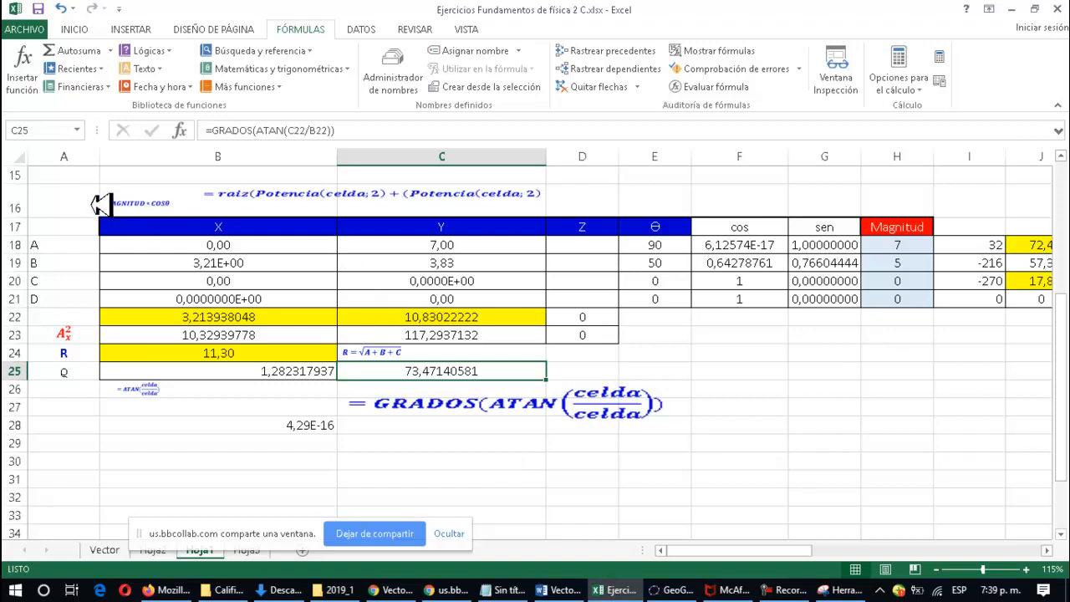
pyautogui.click(916, 246)
pyautogui.click(917, 262)
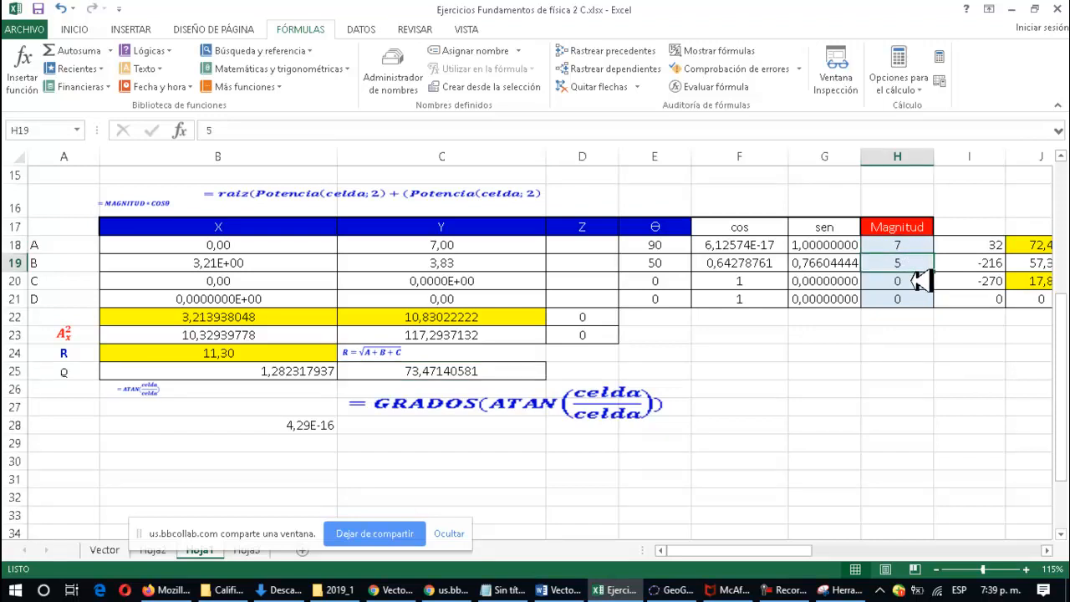
pyautogui.click(920, 282)
pyautogui.click(919, 298)
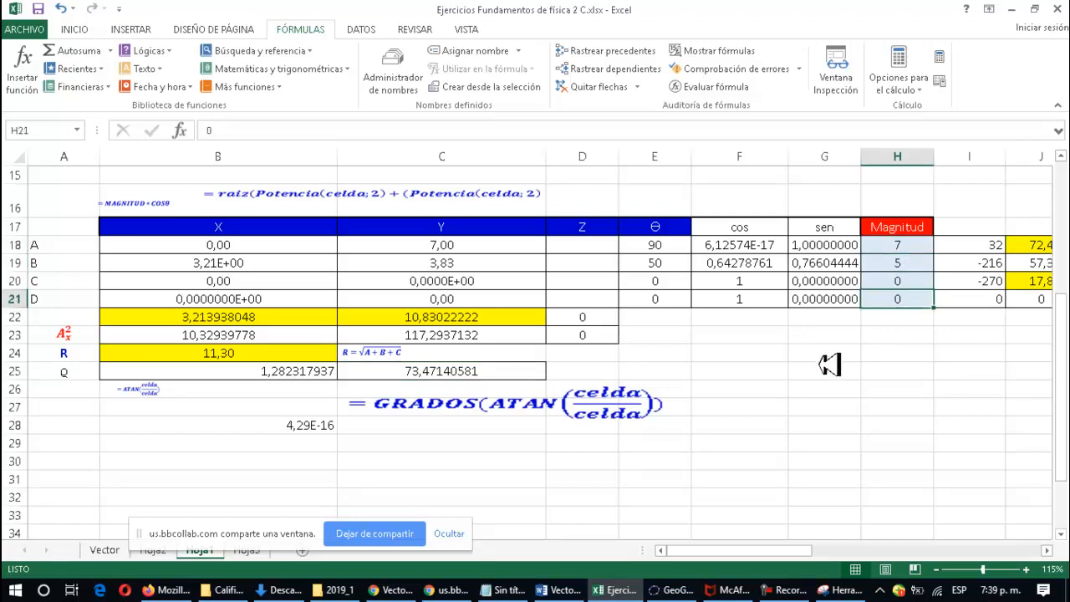
# Return to GeoGebra and start a new blank construction, discarding the changes to the current one
pyautogui.click(694, 590)
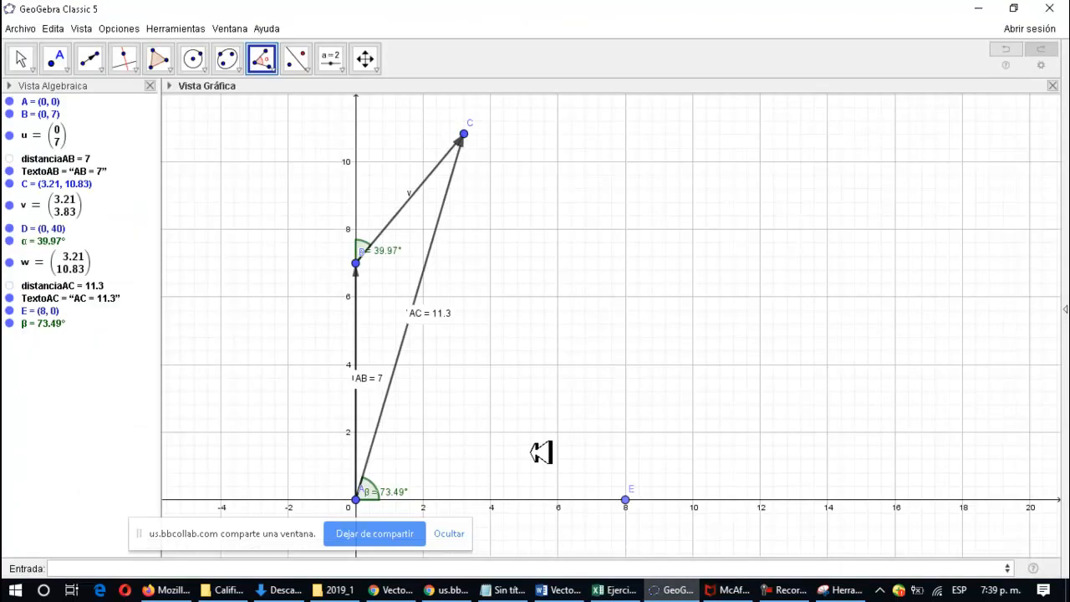
pyautogui.scroll(-1, 513, 351)
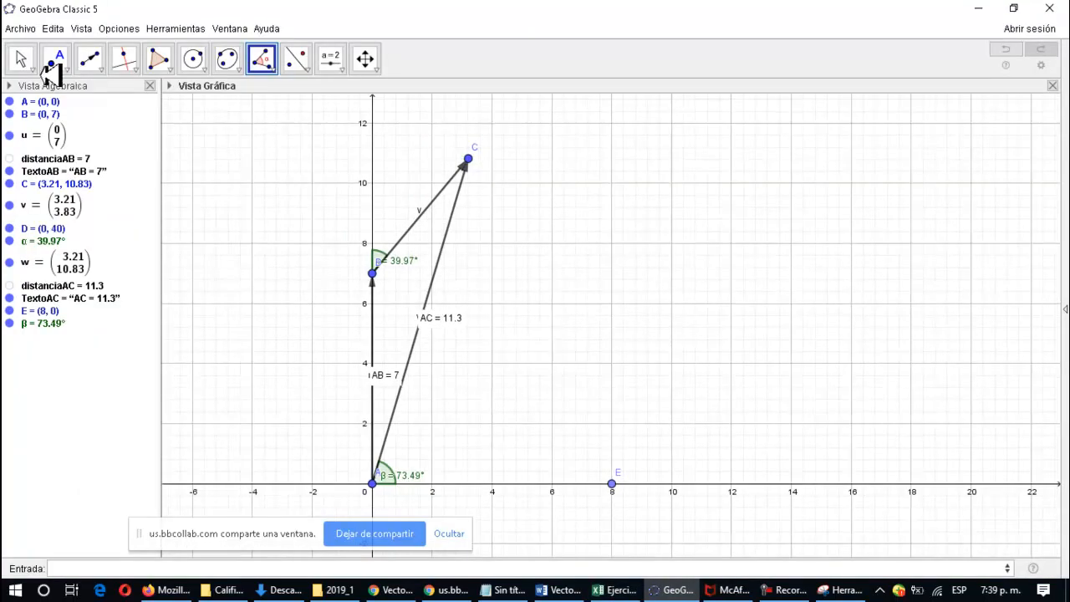
pyautogui.click(20, 58)
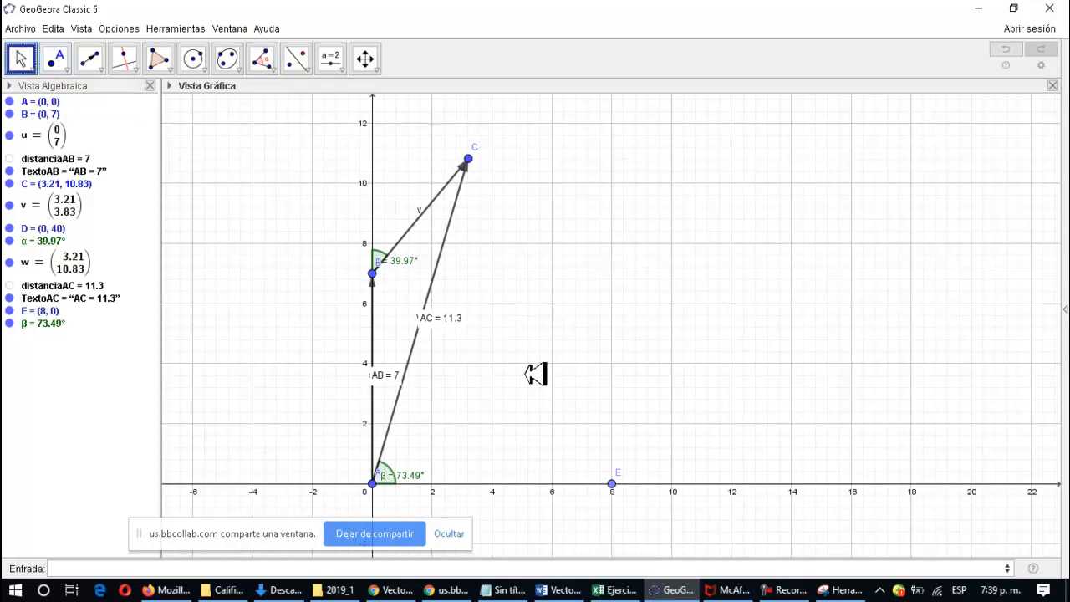
pyautogui.moveTo(535, 386); pyautogui.dragTo(552, 252)
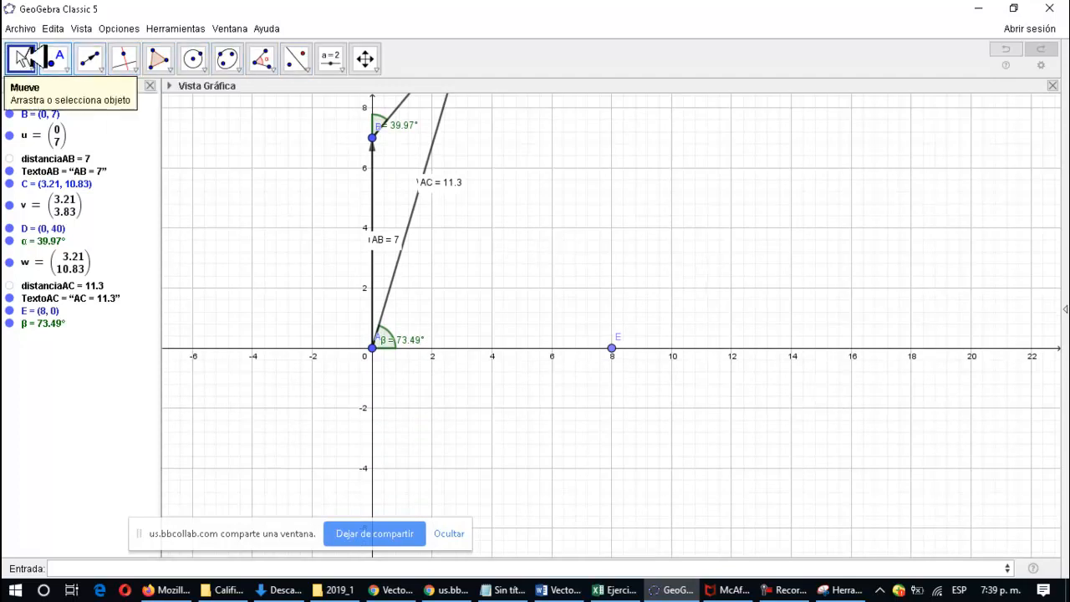
pyautogui.click(33, 30)
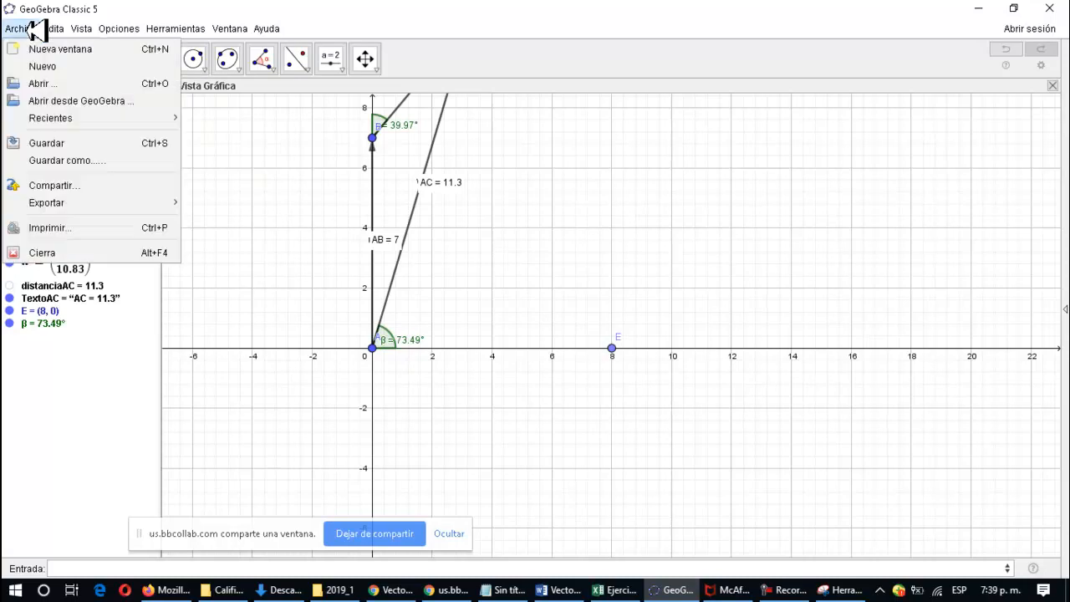
pyautogui.click(48, 67)
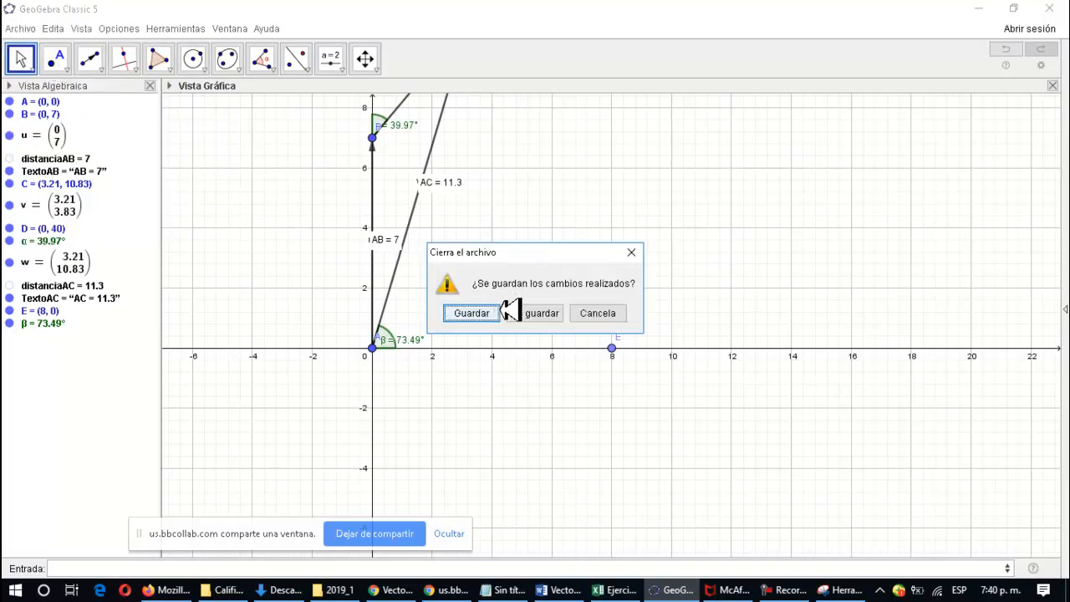
pyautogui.click(530, 314)
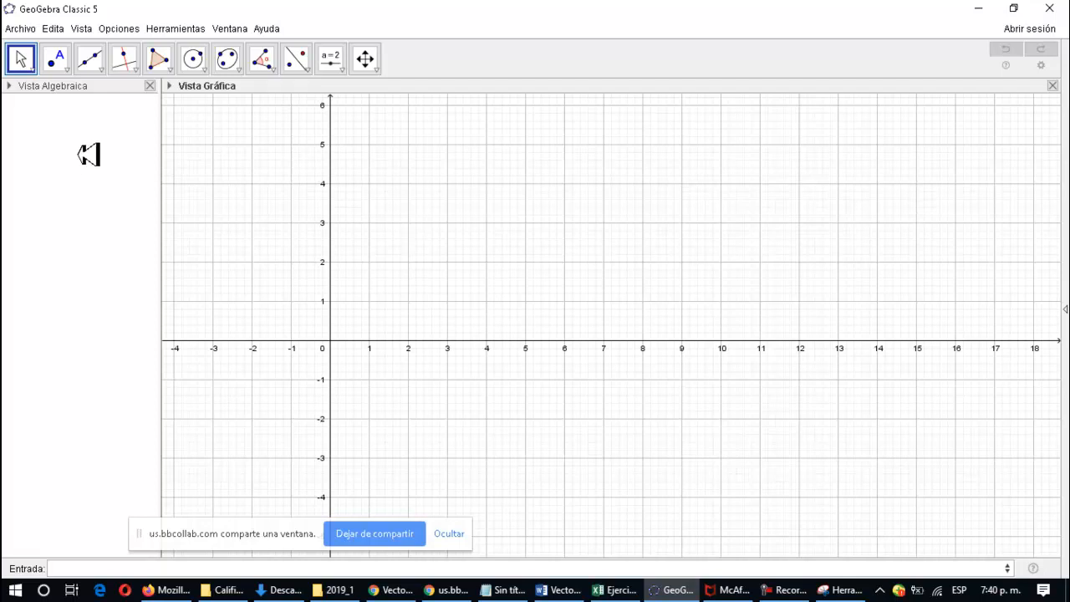
# Draw a vector from the origin to (-3, 0) along the negative x-axis
pyautogui.click(100, 67)
pyautogui.click(100, 251)
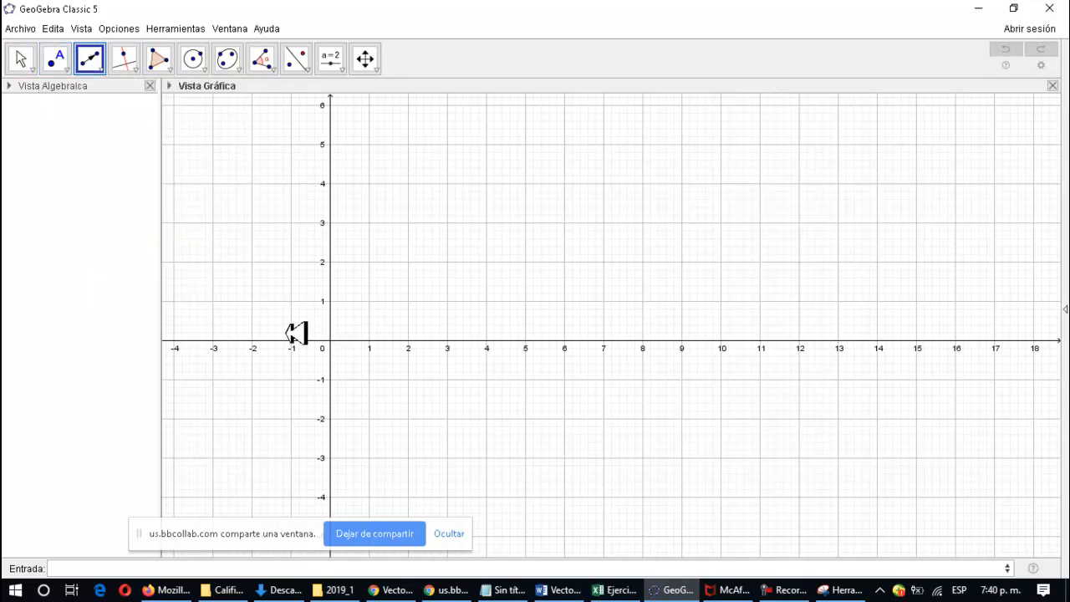
pyautogui.click(331, 340)
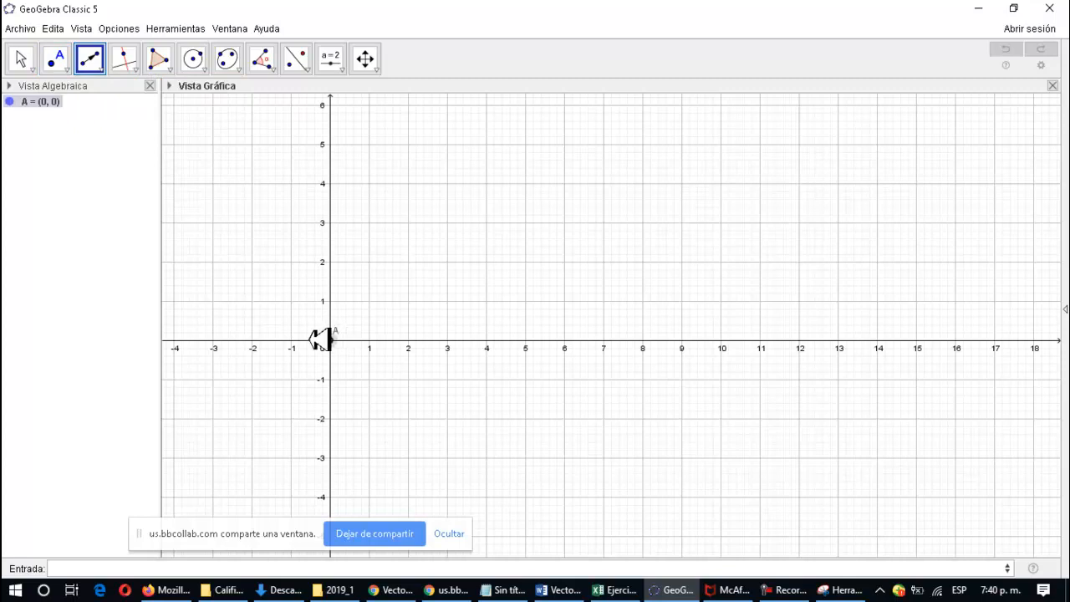
pyautogui.click(214, 340)
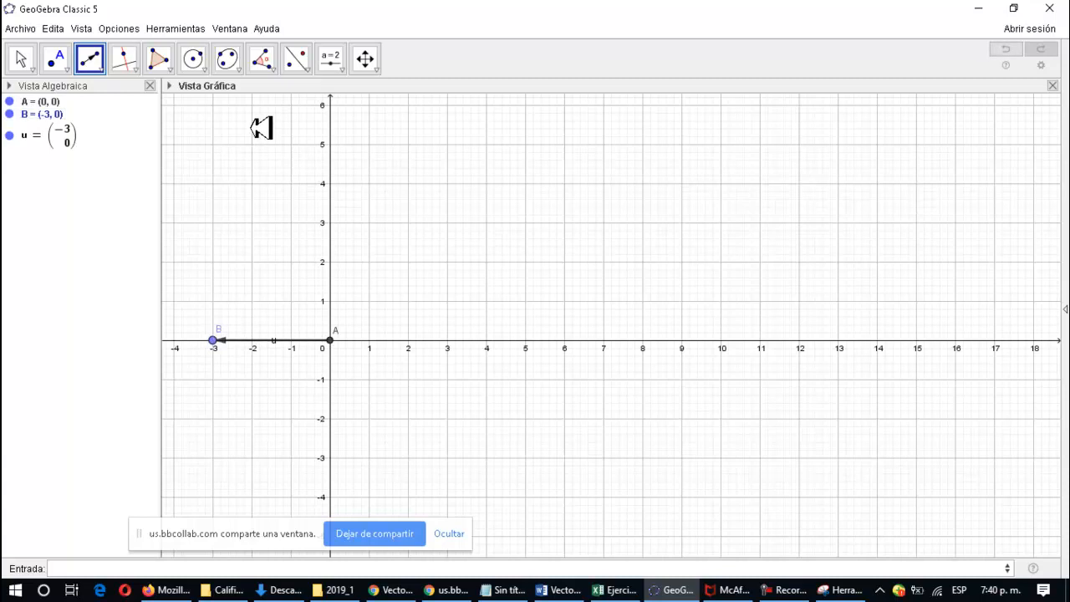
# Label the first vector with the distance from A to B
pyautogui.click(269, 65)
pyautogui.click(275, 160)
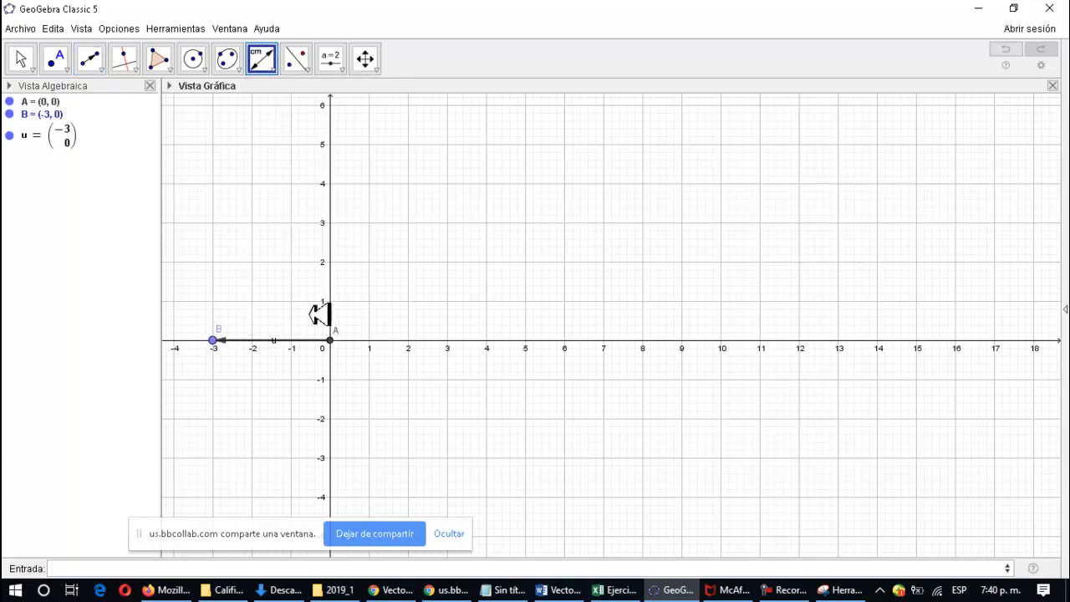
pyautogui.click(331, 339)
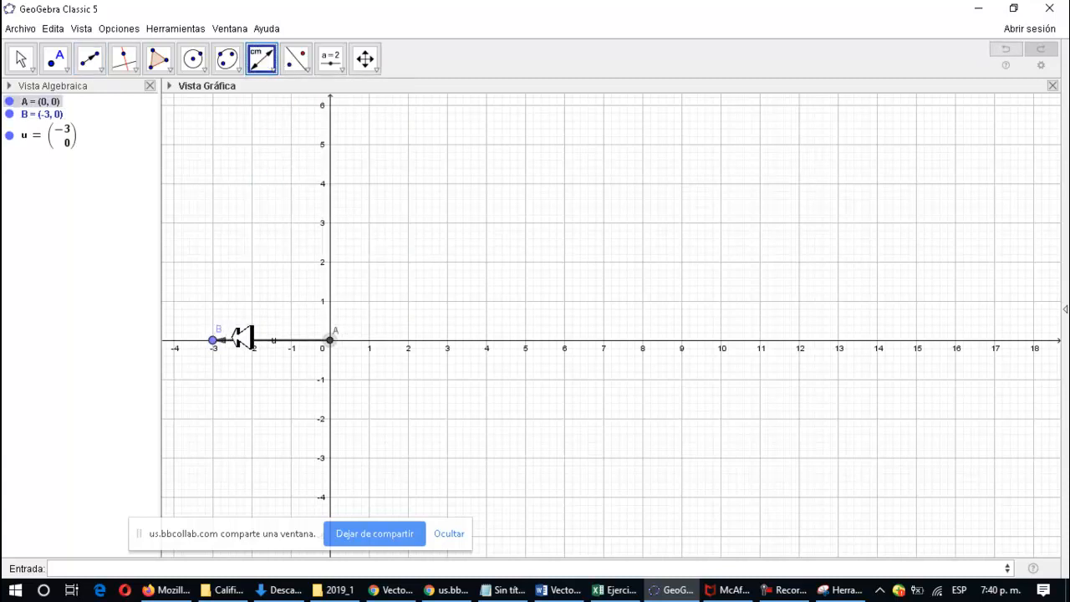
pyautogui.click(215, 339)
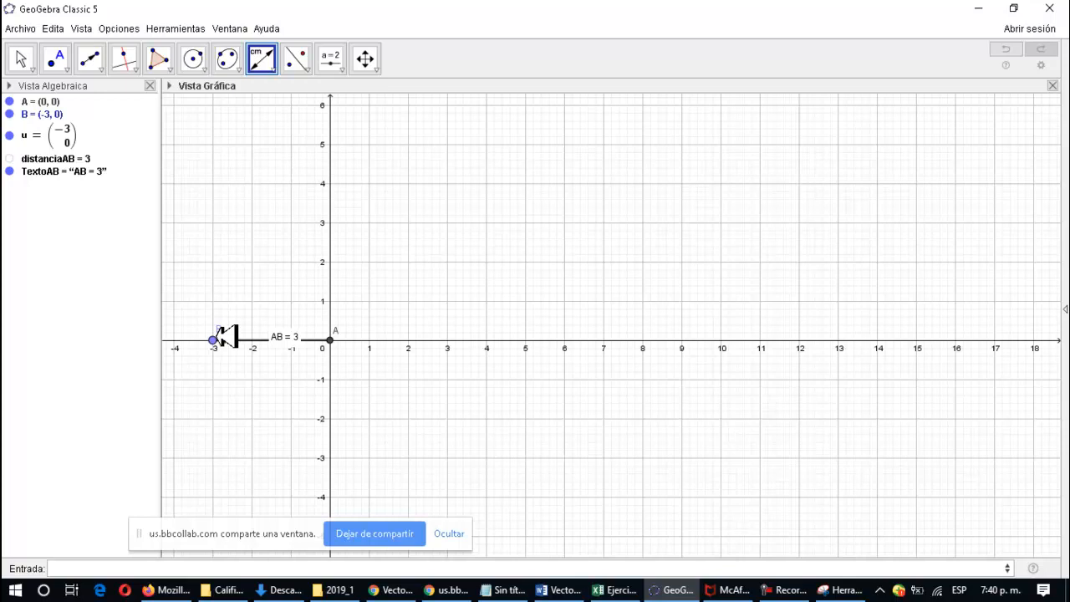
# Draw a second vector from point B, the head of the first, straight up to (-3, 4)
pyautogui.click(104, 67)
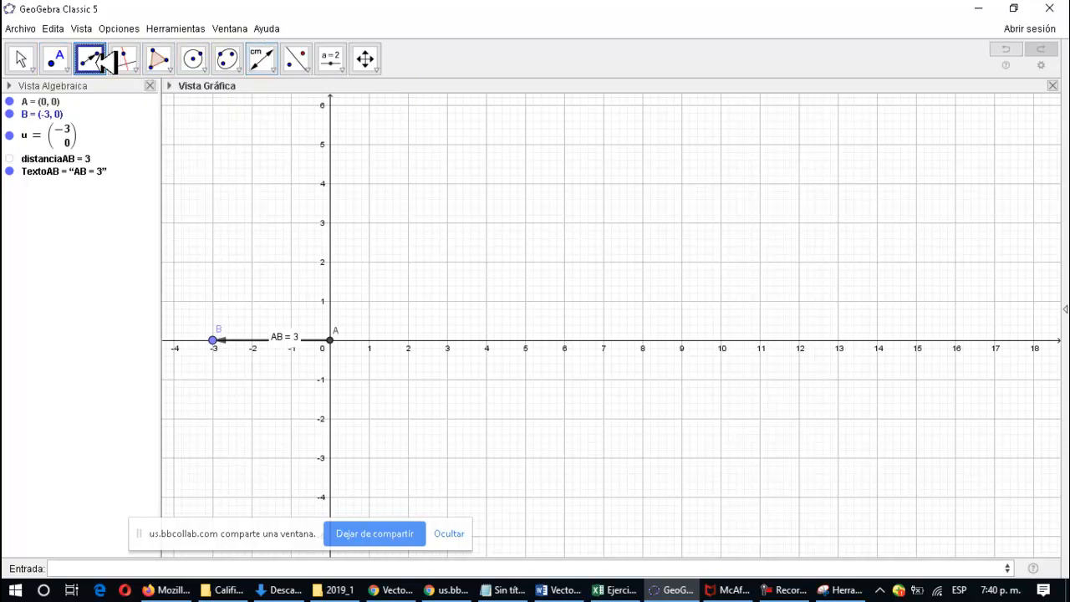
pyautogui.click(109, 69)
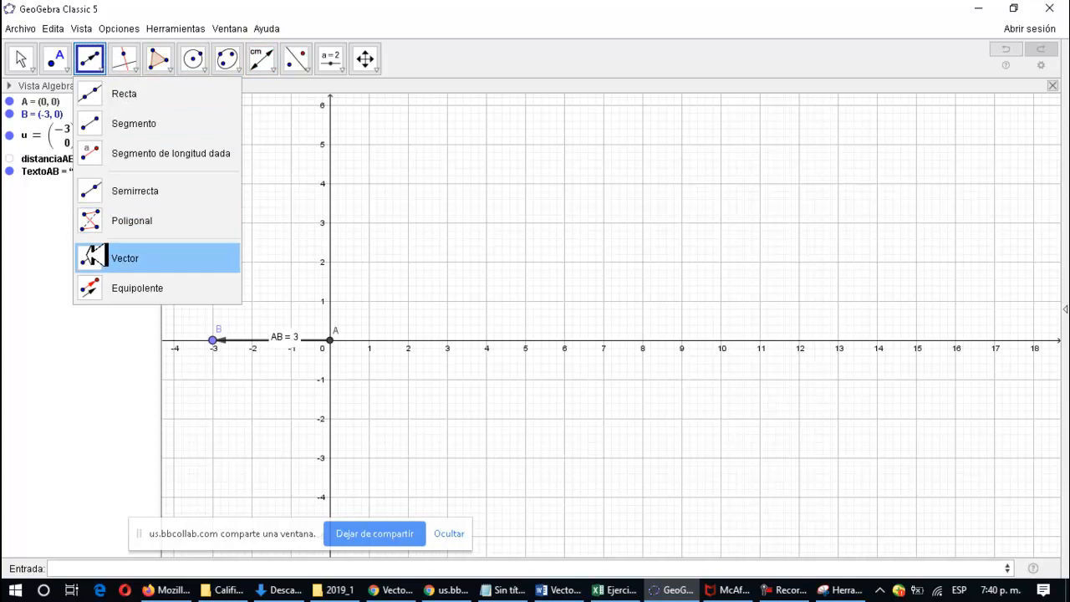
pyautogui.click(105, 255)
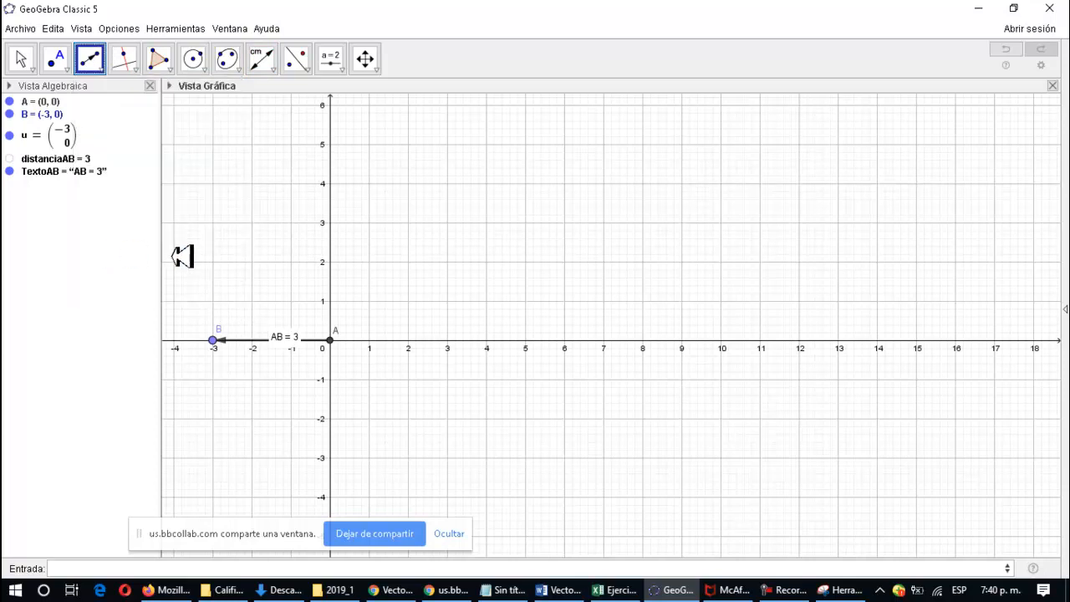
pyautogui.click(213, 339)
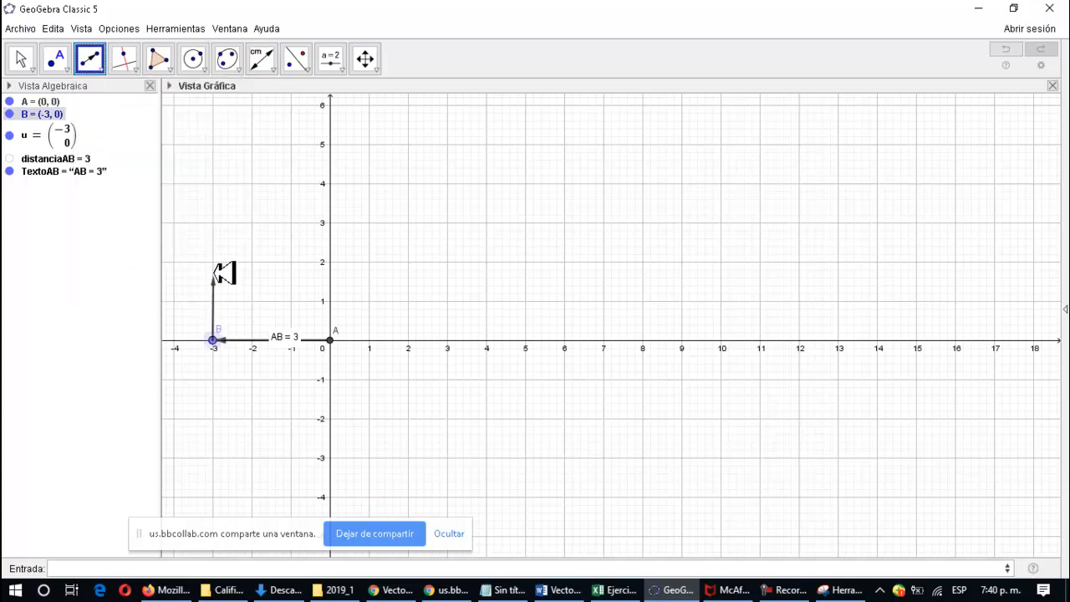
pyautogui.click(213, 183)
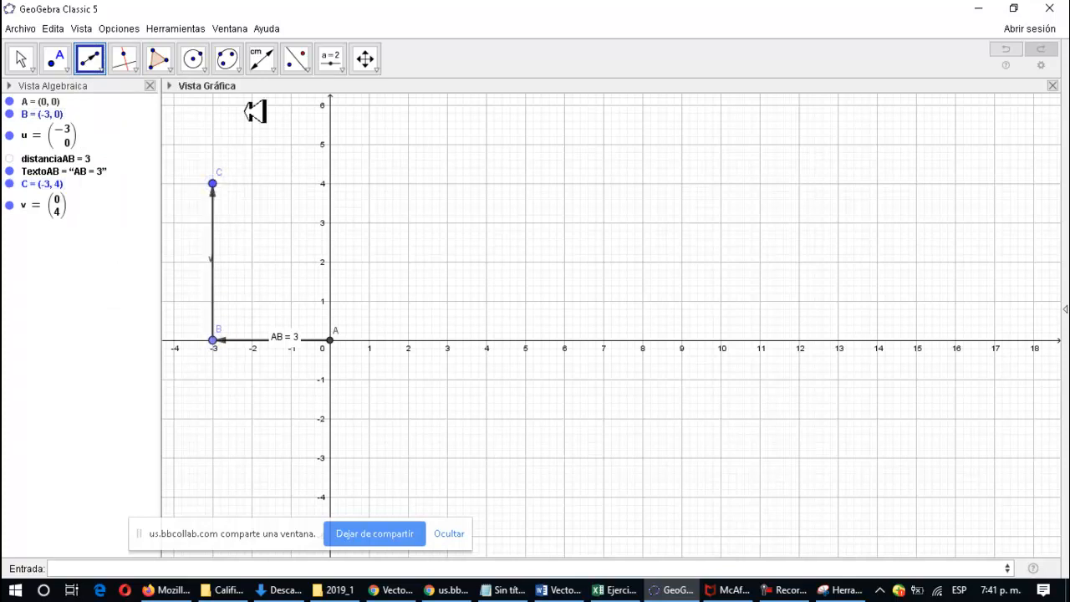
# Label the vertical vector with the distance from B to C
pyautogui.click(269, 66)
pyautogui.click(277, 163)
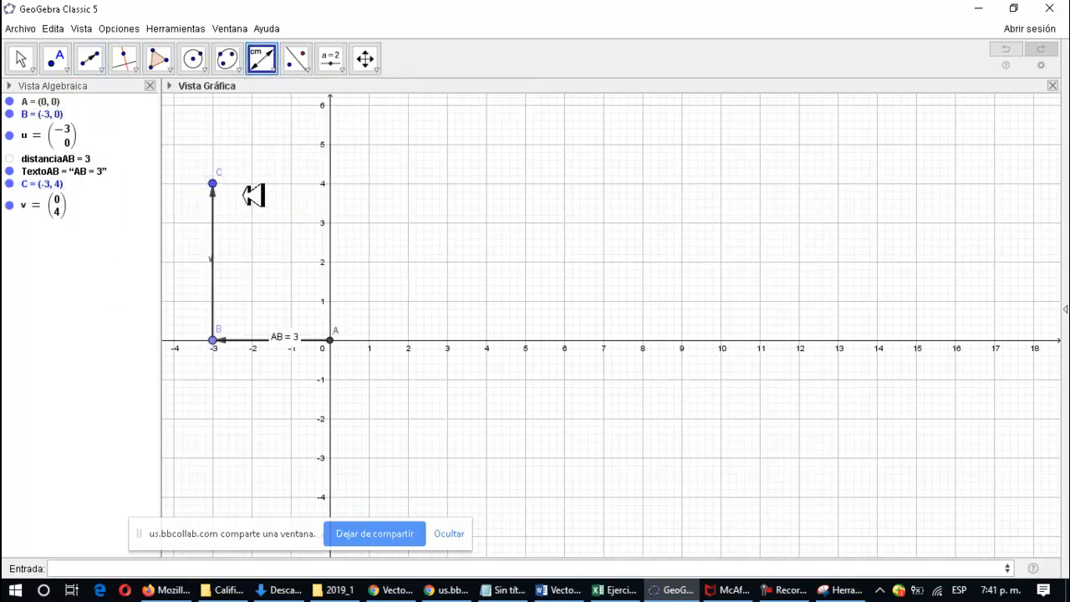
pyautogui.click(213, 340)
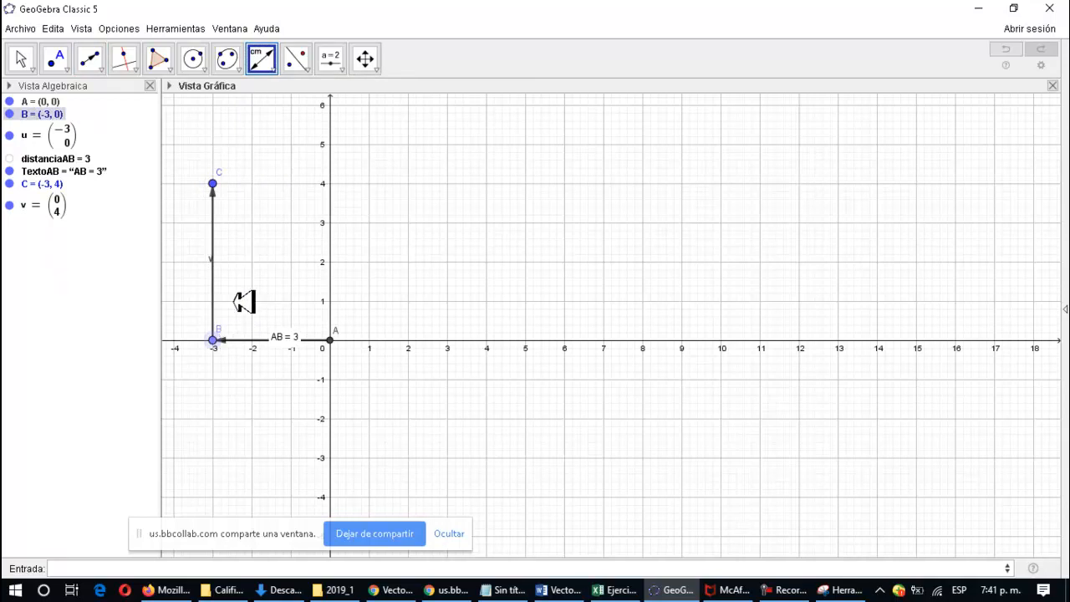
pyautogui.click(216, 183)
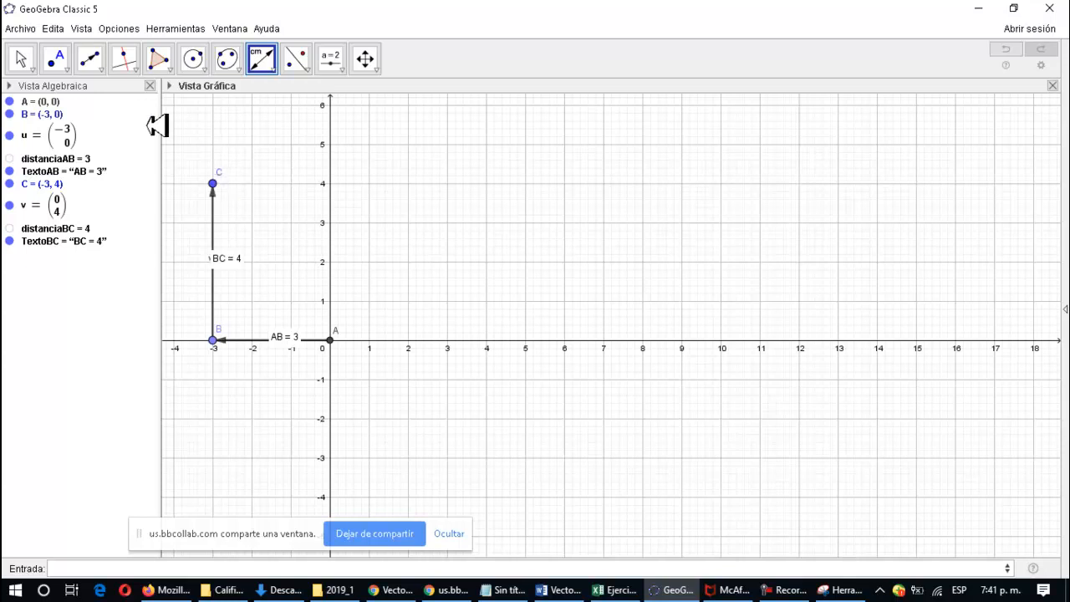
# Draw a third vector from point C diagonally up to (-1, 6)
pyautogui.click(105, 57)
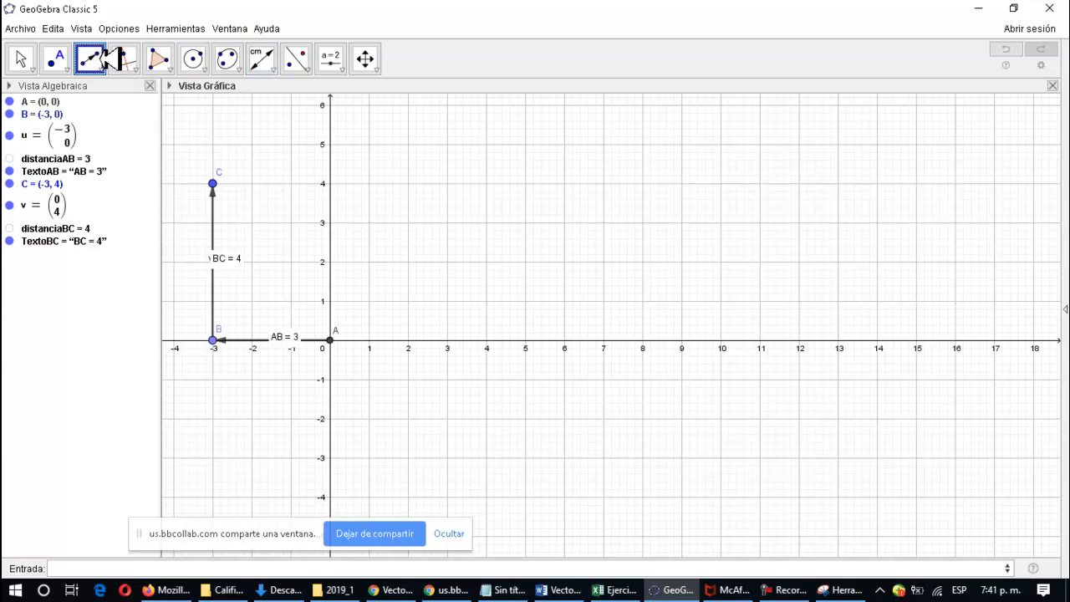
pyautogui.click(106, 57)
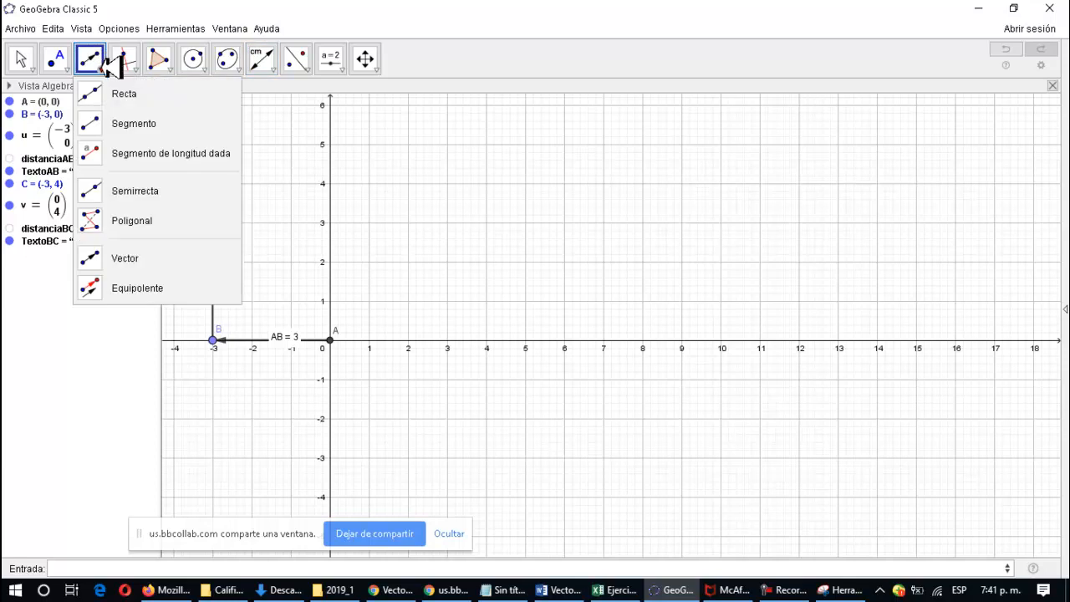
pyautogui.click(93, 259)
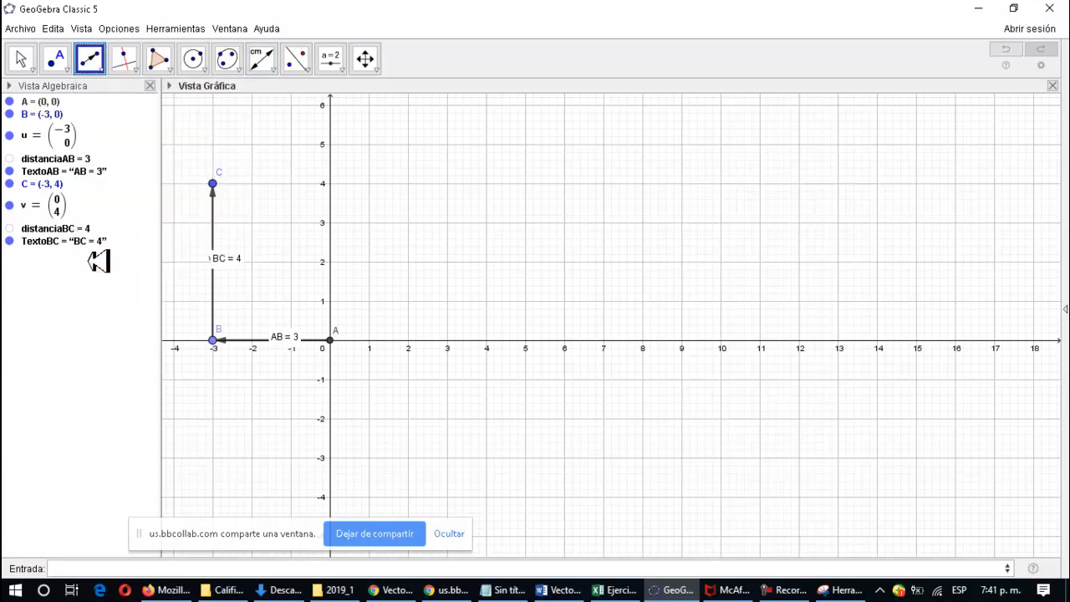
pyautogui.click(213, 182)
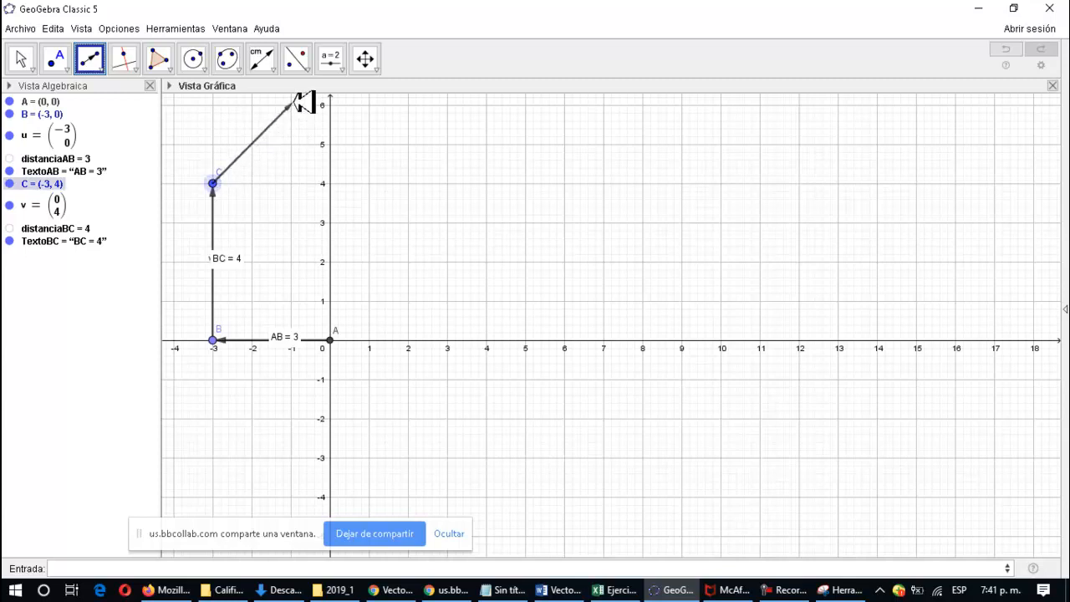
pyautogui.click(290, 105)
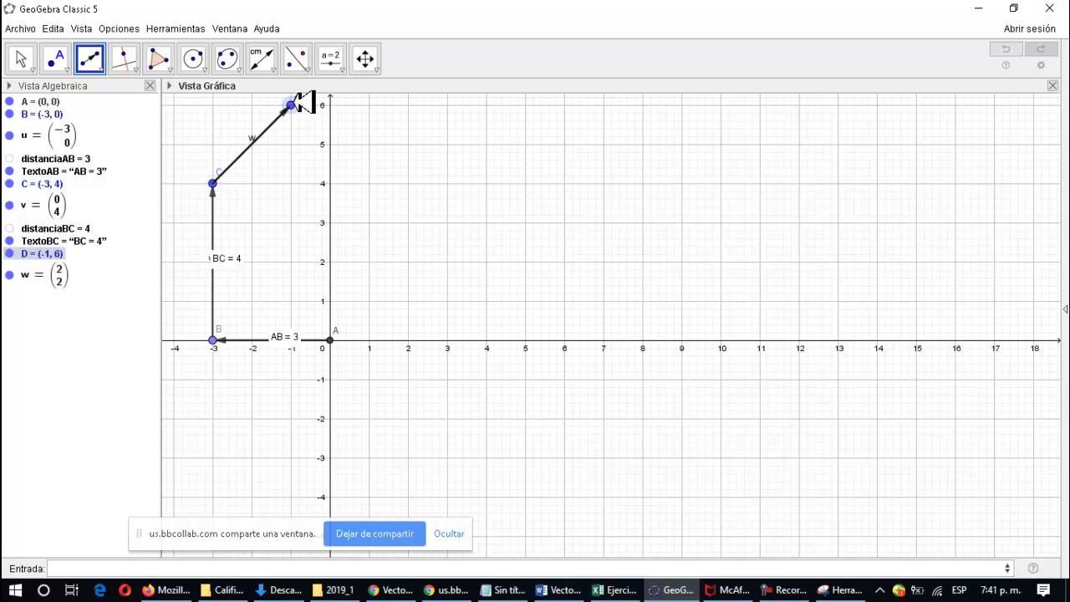